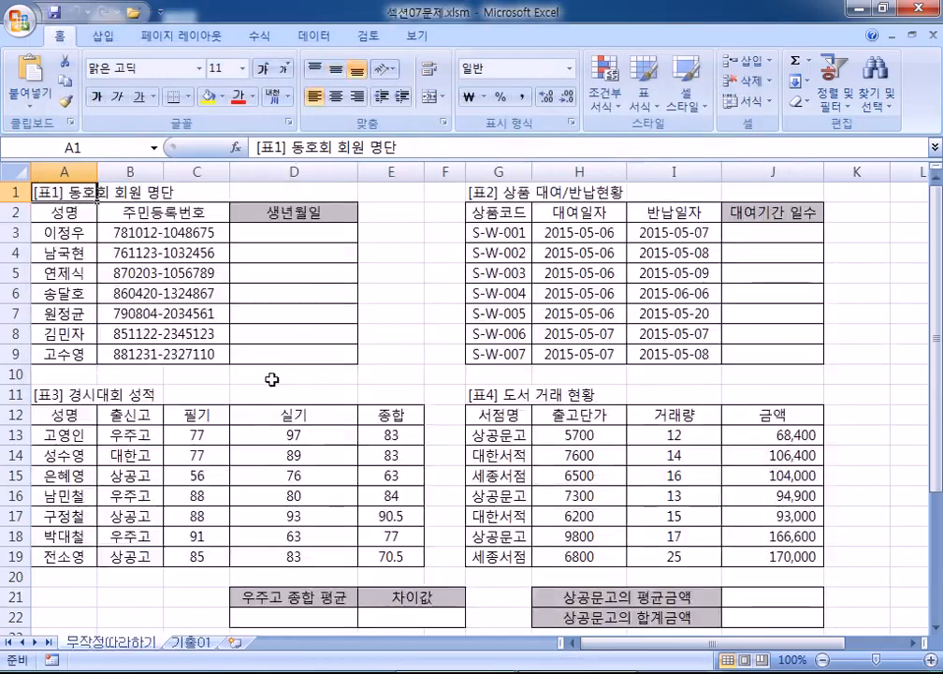
Step: Collapse the ribbon, enlarge the sheet to 205% and select cell D3 in the 생년월일 column of [표1]
{"action": "double_click", "coordinate": [52, 37]}
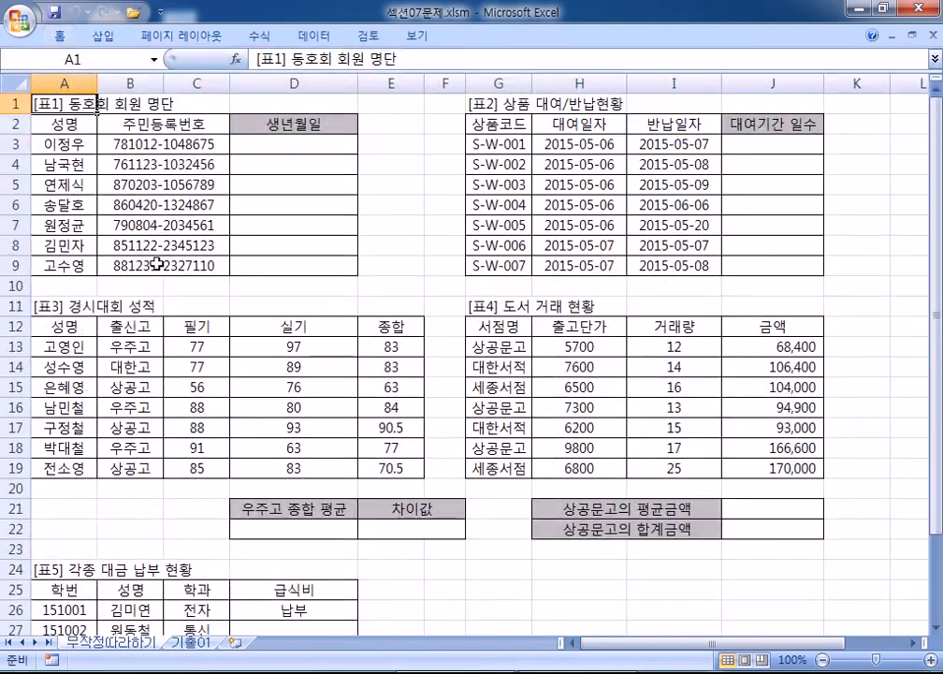
{"action": "scroll", "coordinate": [108, 166], "scroll_direction": "up", "scroll_amount": 1}
{"action": "scroll", "coordinate": [108, 165], "scroll_direction": "up", "scroll_amount": 7}
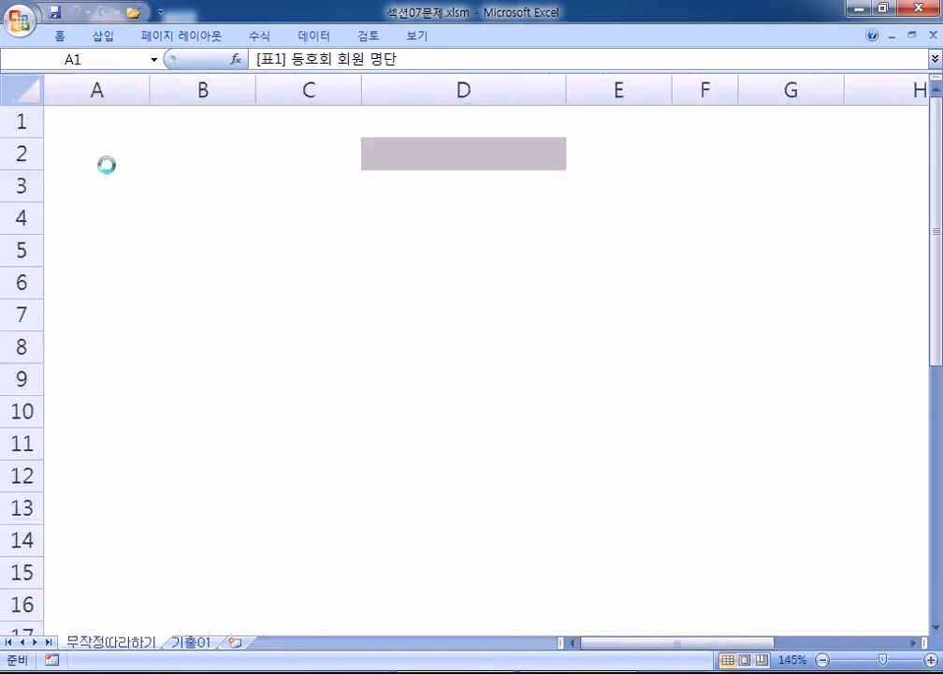
{"action": "scroll", "coordinate": [109, 171], "scroll_direction": "down", "scroll_amount": 1}
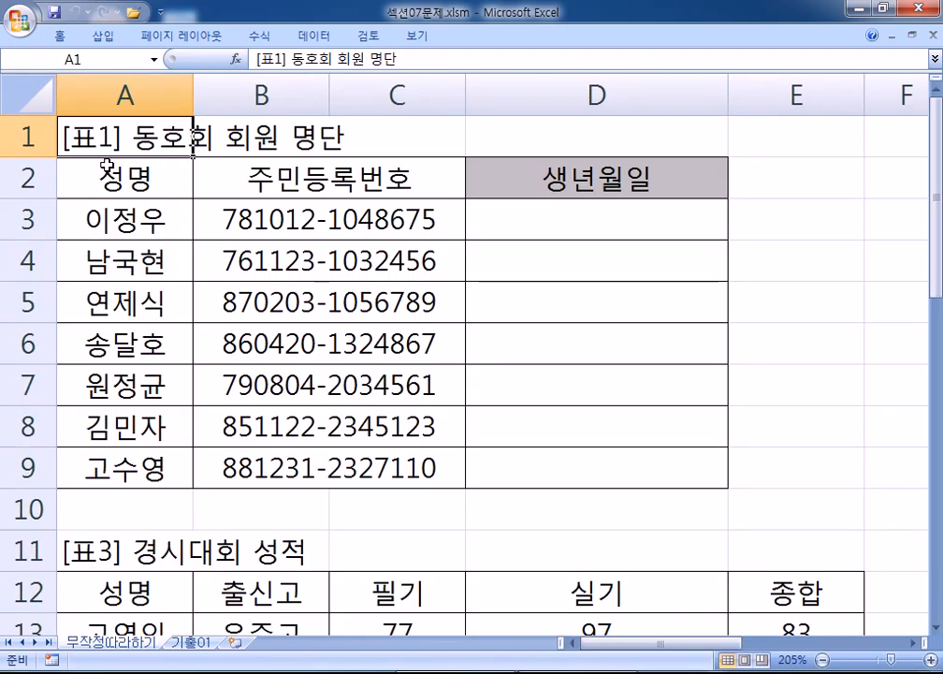
{"action": "left_click", "coordinate": [488, 228]}
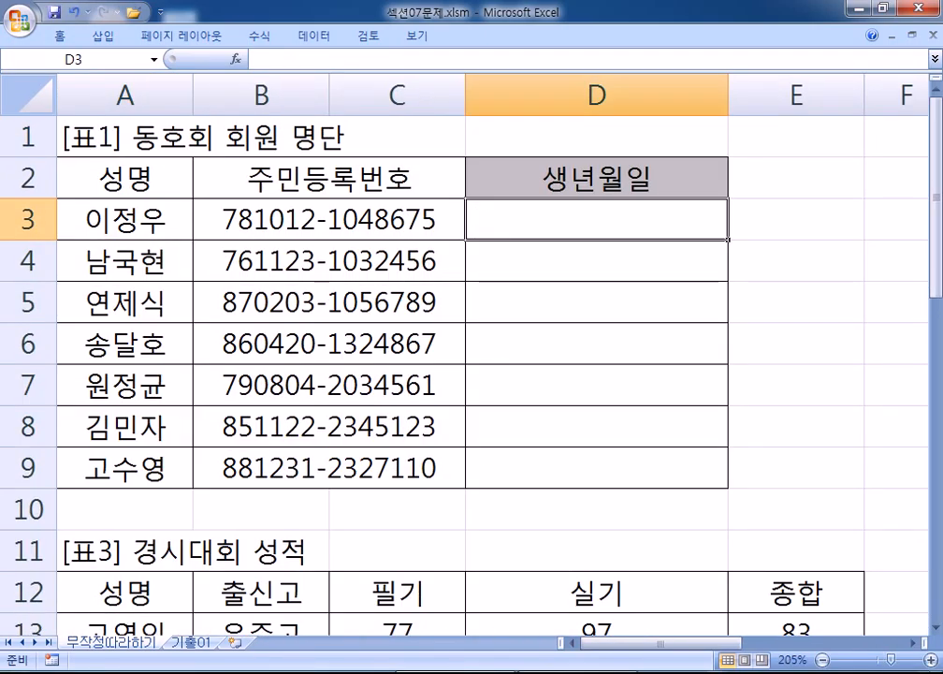
Step: Copy the resident registration number from cell B3 and paste it into Notepad after the label "B3 :"
{"action": "left_click", "coordinate": [271, 223]}
{"action": "key", "text": "ctrl+c"}
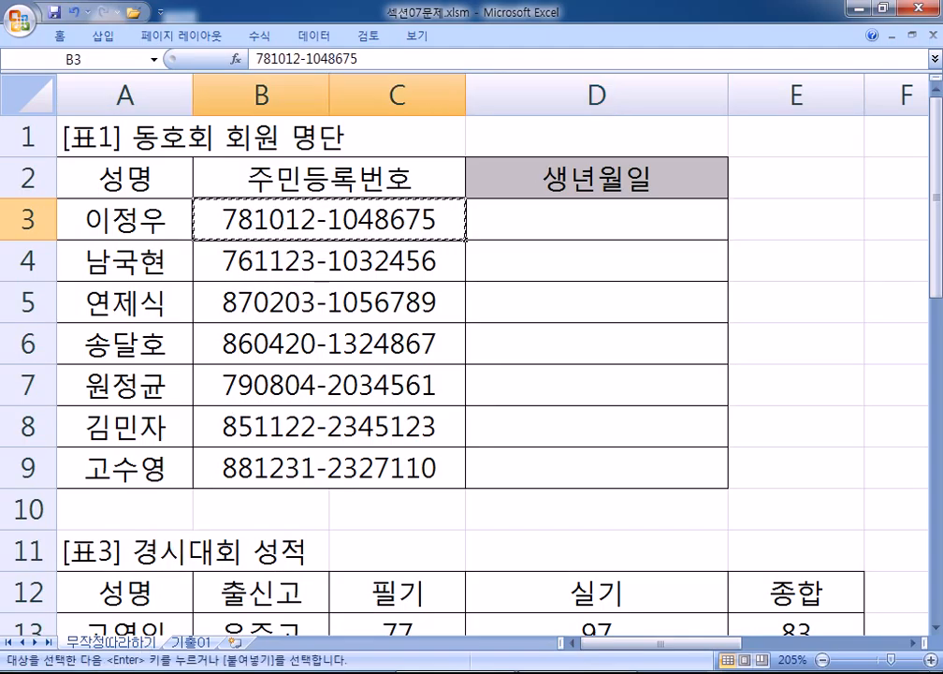
{"action": "key", "text": "alt+Tab"}
{"action": "type", "text": "b"}
{"action": "key", "text": "BackSpace"}
{"action": "type", "text": "B3"}
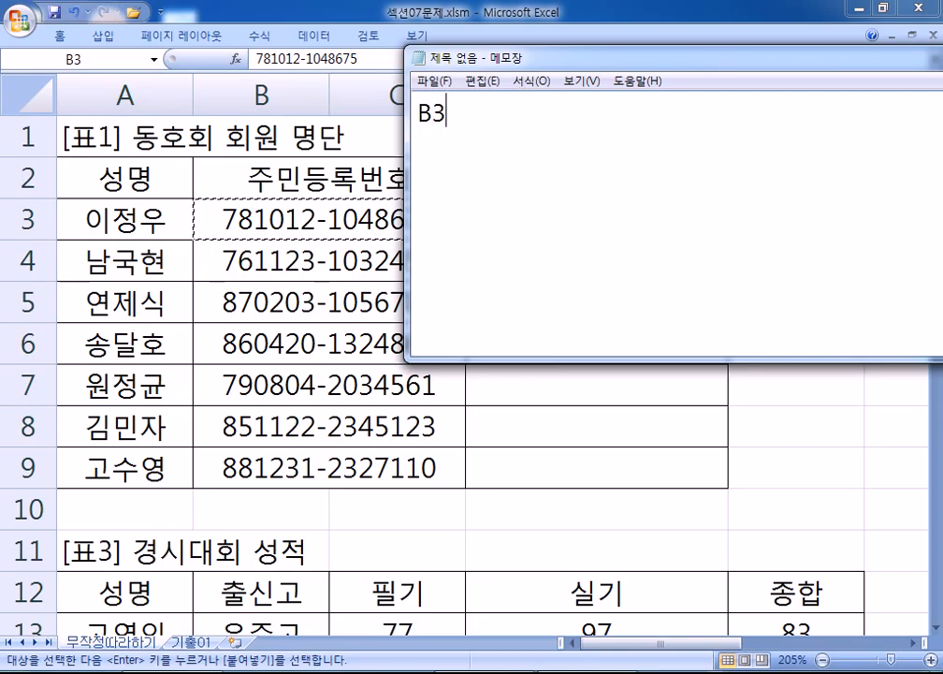
{"action": "type", "text": " :"}
{"action": "key", "text": "ctrl+v"}
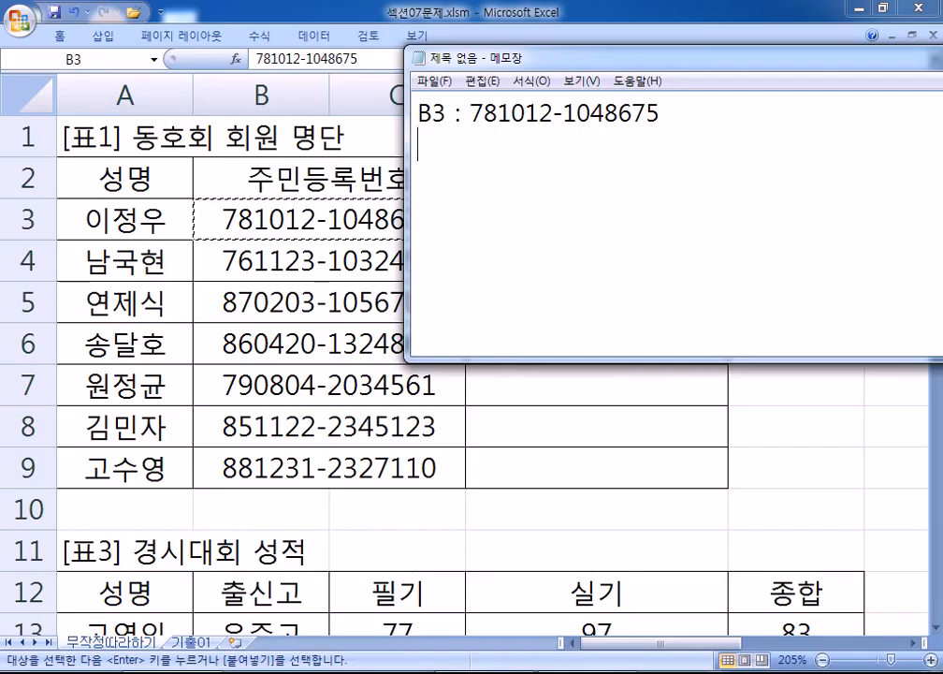
Step: Add a task line to the note reading "주민번호 > 생년월일로 변환"
{"action": "type", "text": "생녀ㄴ월일"}
{"action": "key", "text": "Home"}
{"action": "type", "text": "주민번호 "}
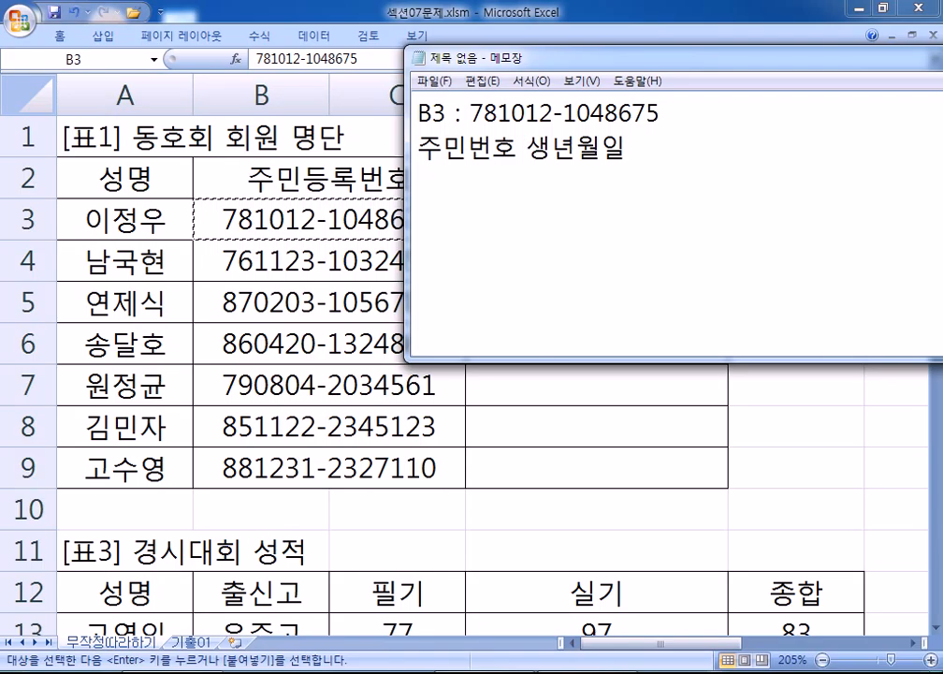
{"action": "type", "text": ">"}
{"action": "key", "text": "End"}
{"action": "type", "text": "로 ㅂㅕㄴ환"}
{"action": "key", "text": "Return"}
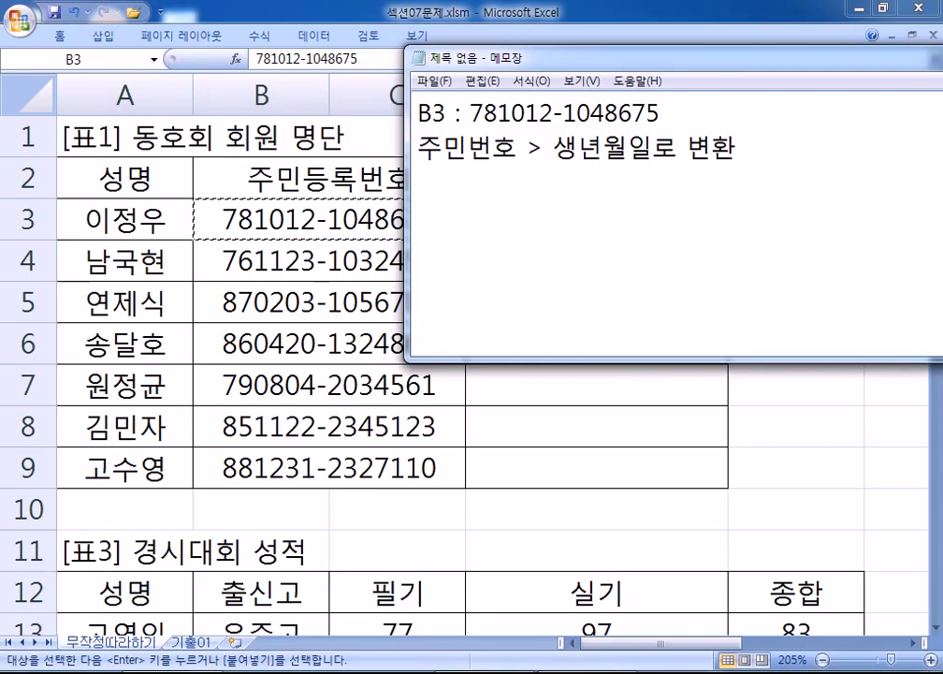
Step: List the needed functions on the third line of the note as "DATE, LEFT, MID, &"
{"action": "type", "text": "DATE, "}
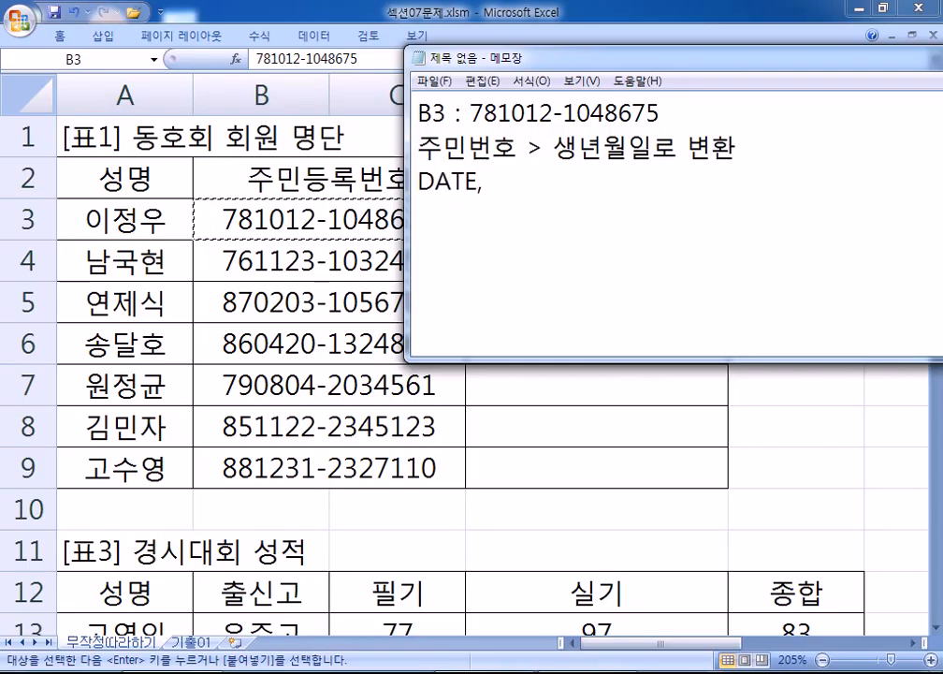
{"action": "type", "text": "LEFT, MID"}
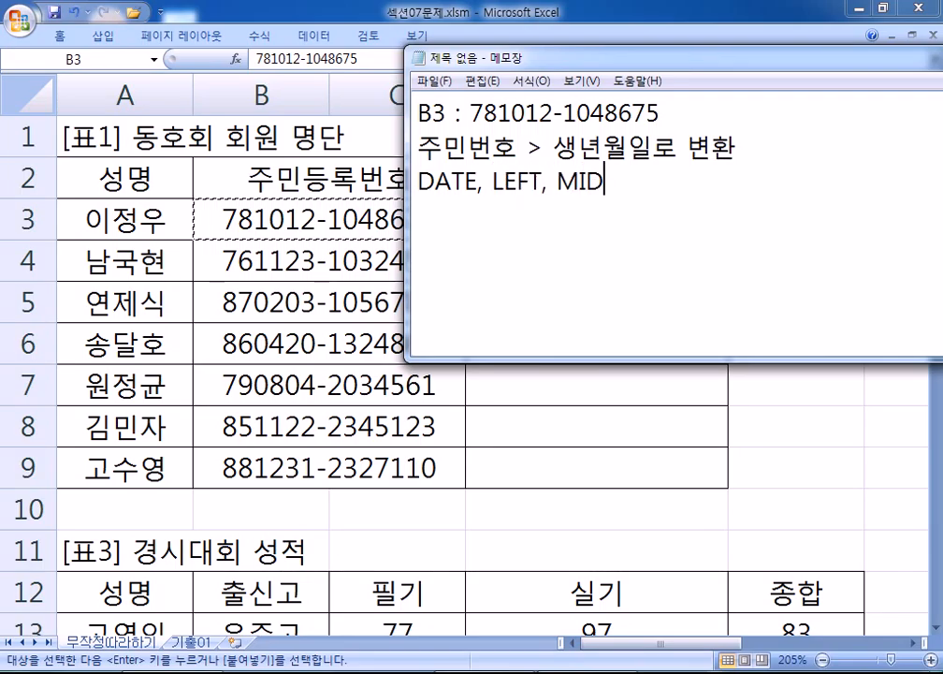
{"action": "type", "text": ", &"}
Step: Set the Notepad font size to 24 and reposition and enlarge its window over the worksheet
{"action": "left_click_drag", "start_coordinate": [552, 66], "coordinate": [139, 45]}
{"action": "left_click", "coordinate": [136, 39]}
{"action": "left_click", "coordinate": [140, 77]}
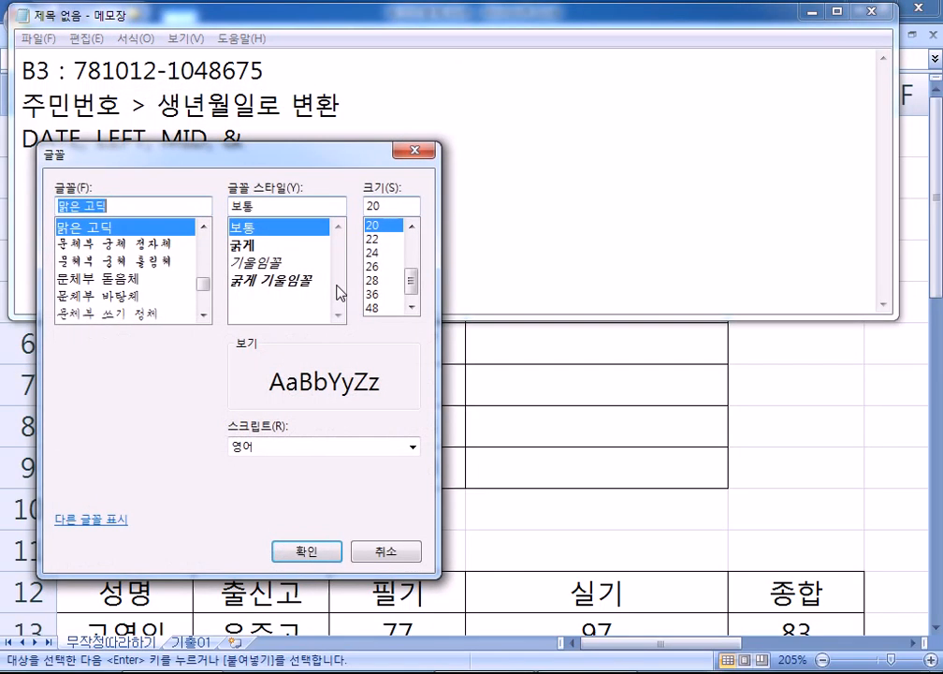
{"action": "left_click", "coordinate": [384, 252]}
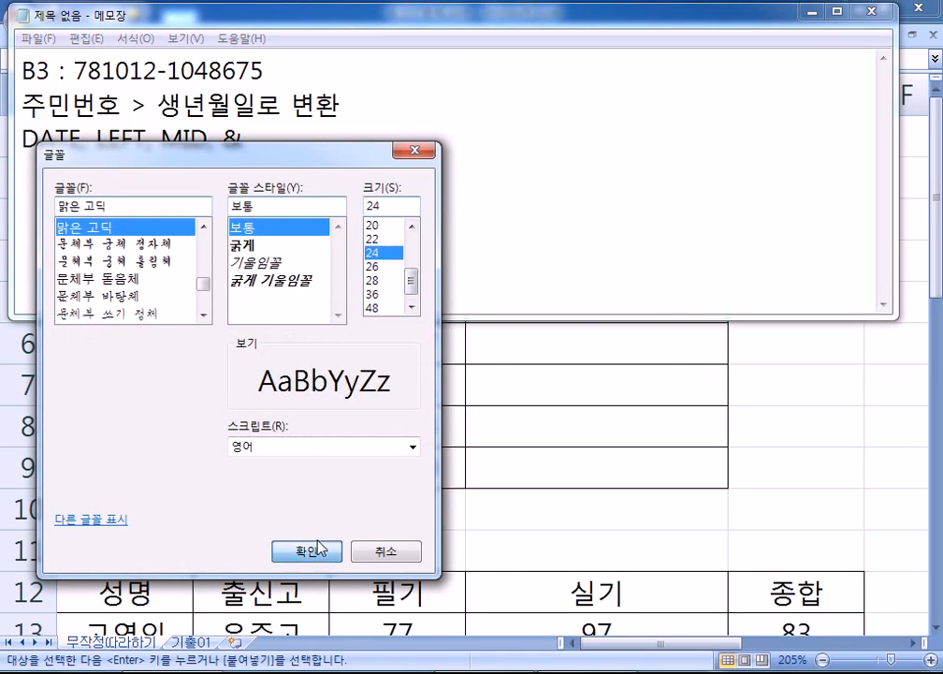
{"action": "left_click", "coordinate": [318, 547]}
{"action": "left_click_drag", "start_coordinate": [423, 316], "coordinate": [438, 530]}
Step: Write the DATE syntax line "=DATE(년, 월, 일) > 날짜를 생성" below the function list
{"action": "left_click_drag", "start_coordinate": [381, 78], "coordinate": [83, 73]}
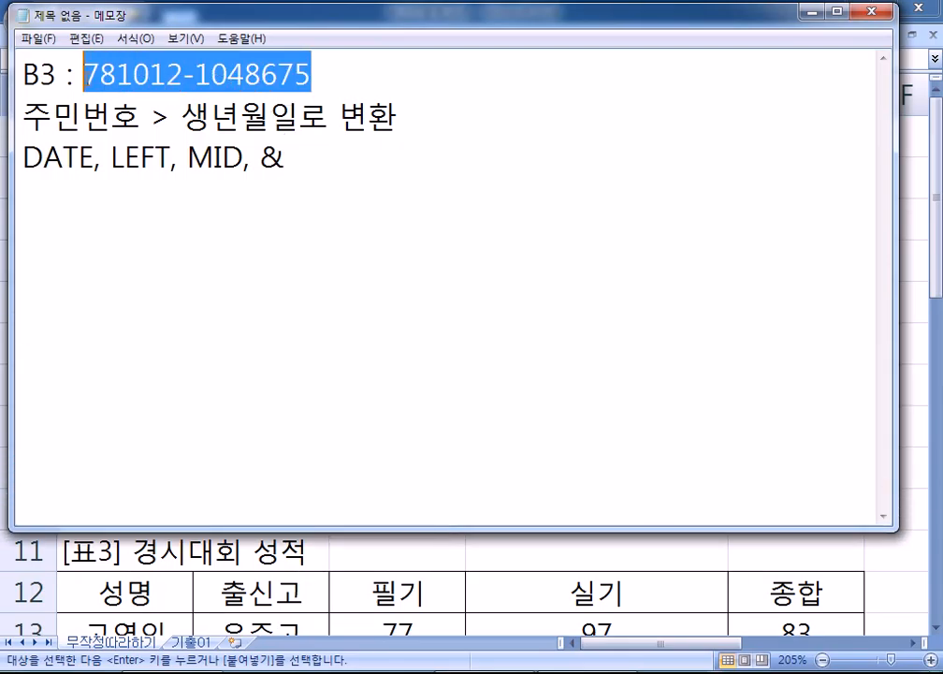
{"action": "left_click", "coordinate": [335, 193]}
{"action": "key", "text": "Return"}
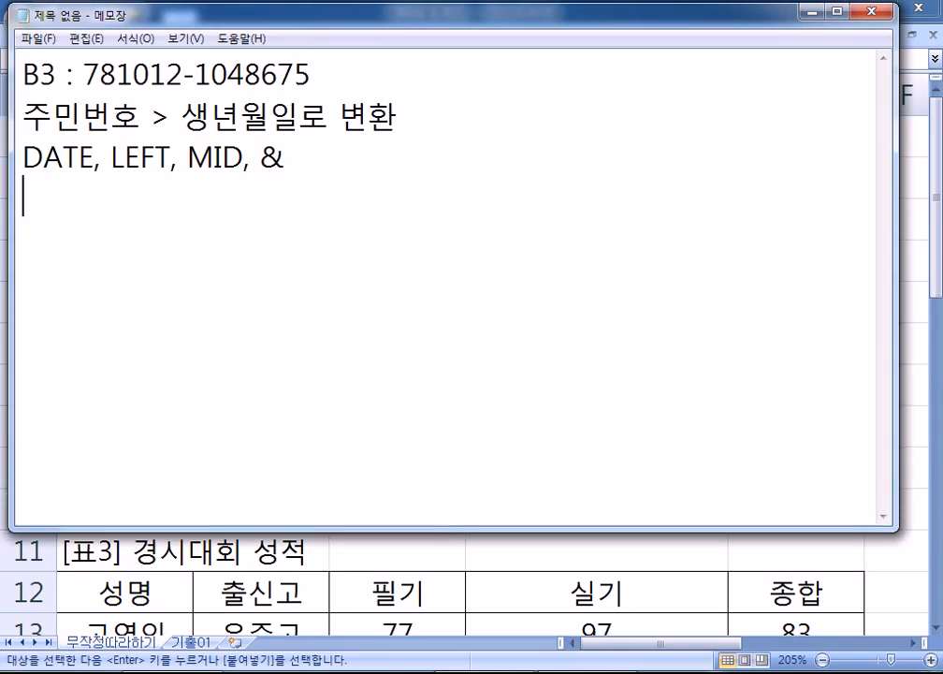
{"action": "type", "text": "= ㅇ"}
{"action": "key", "text": "BackSpace"}
{"action": "key", "text": "BackSpace"}
{"action": "type", "text": "DA"}
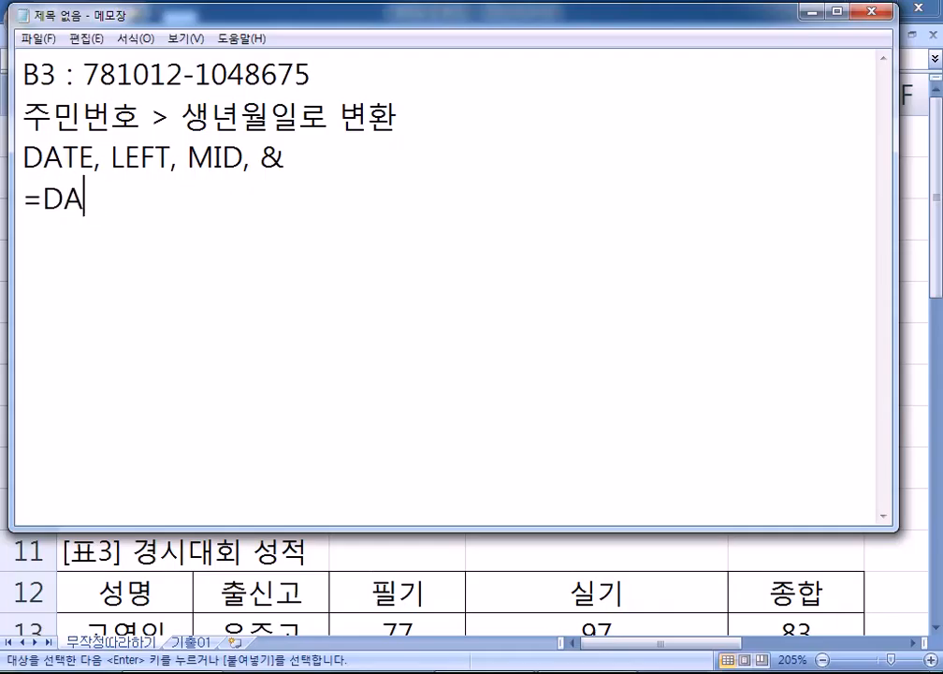
{"action": "type", "text": "TE(녀ㄴ, 월, 이"}
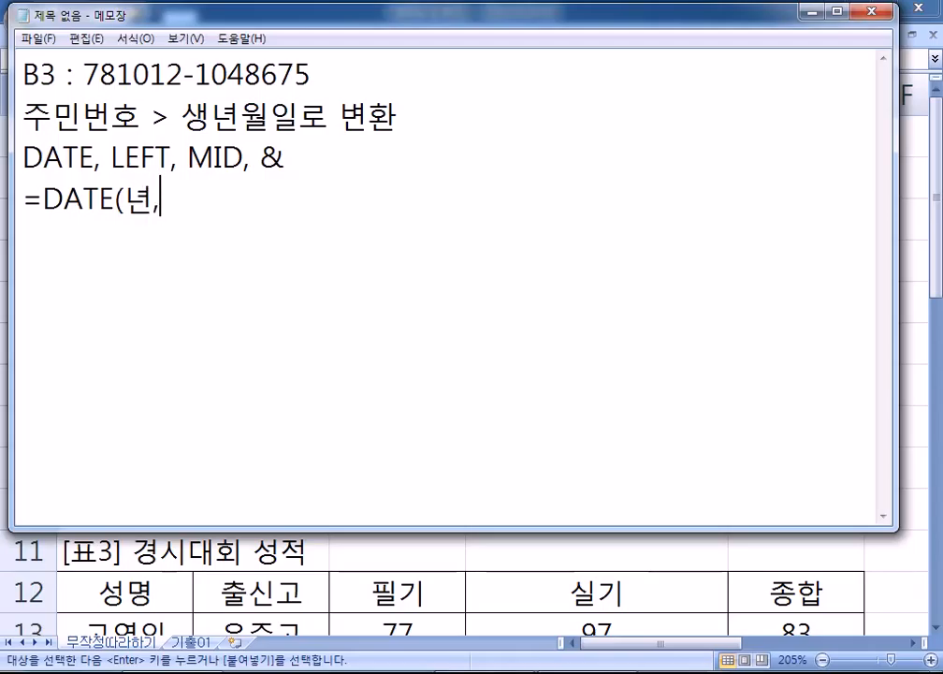
{"action": "type", "text": "ㄹ) >"}
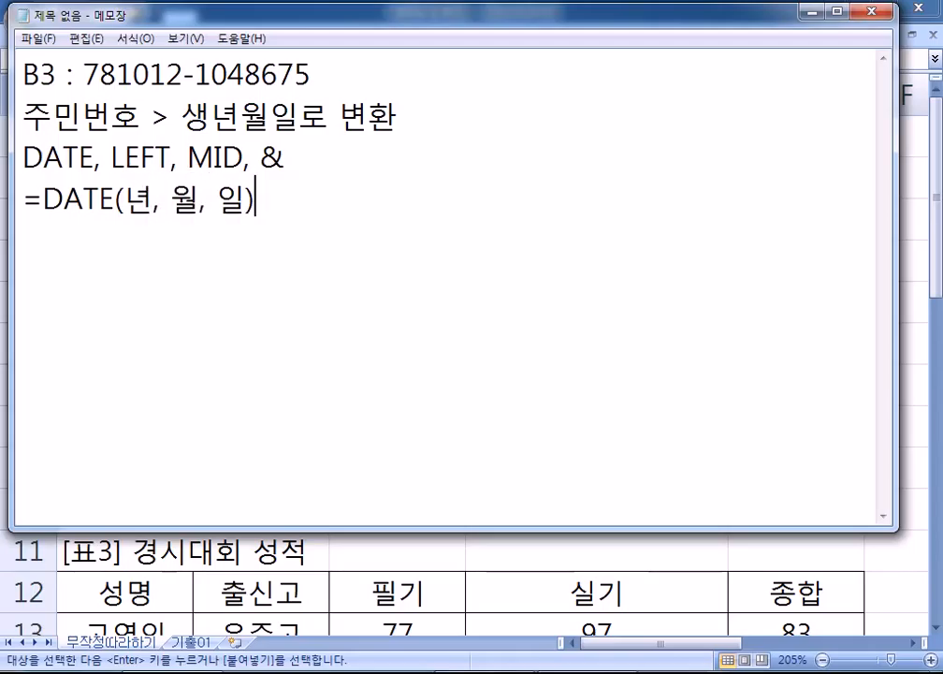
{"action": "type", "text": " 날"}
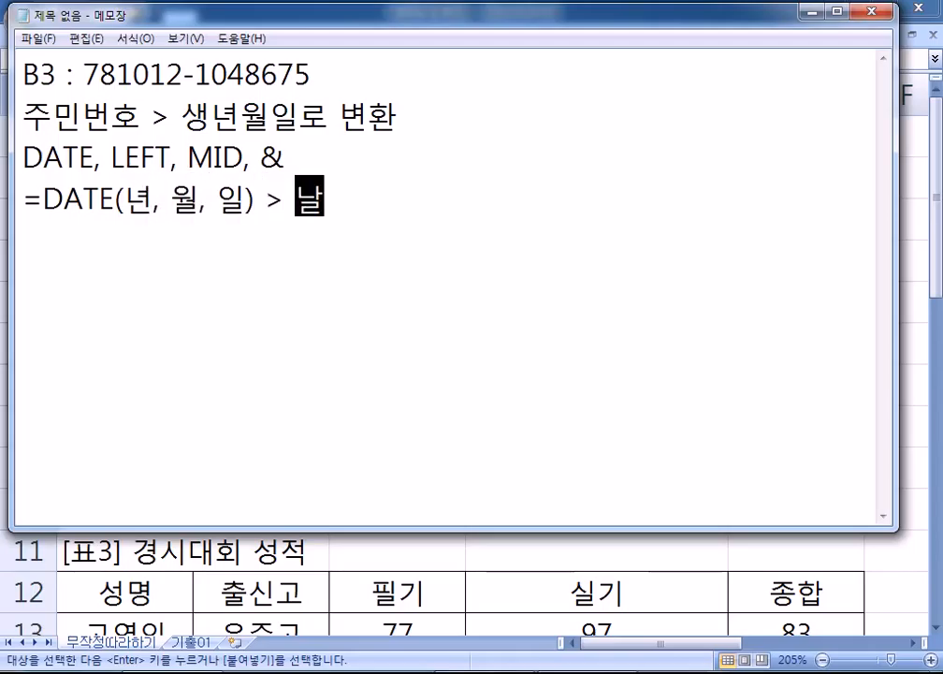
{"action": "type", "text": "짜를 ㅅ"}
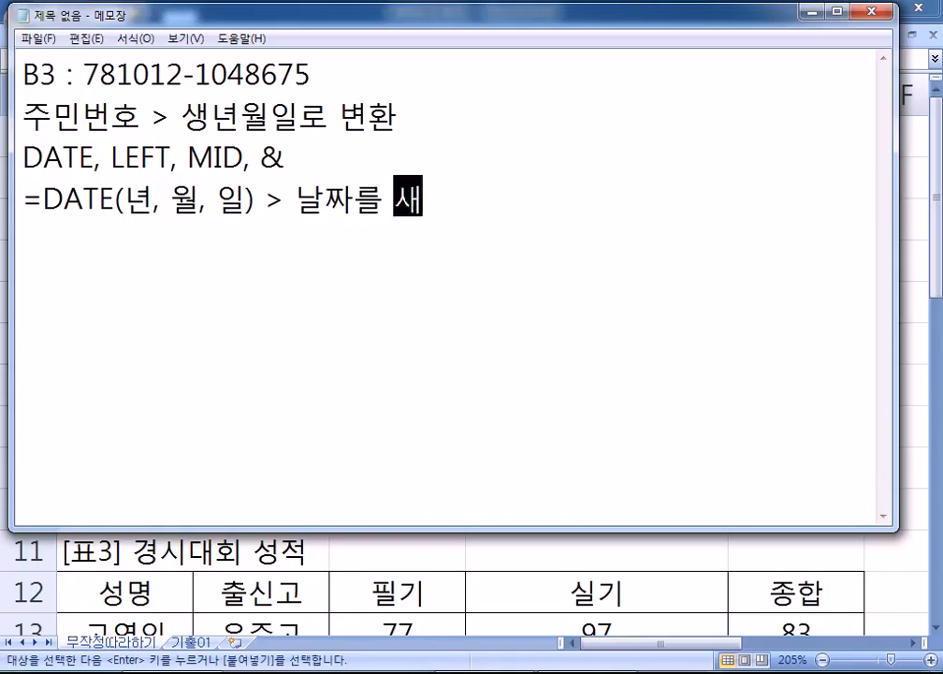
{"action": "type", "text": "ㅐㅇ성"}
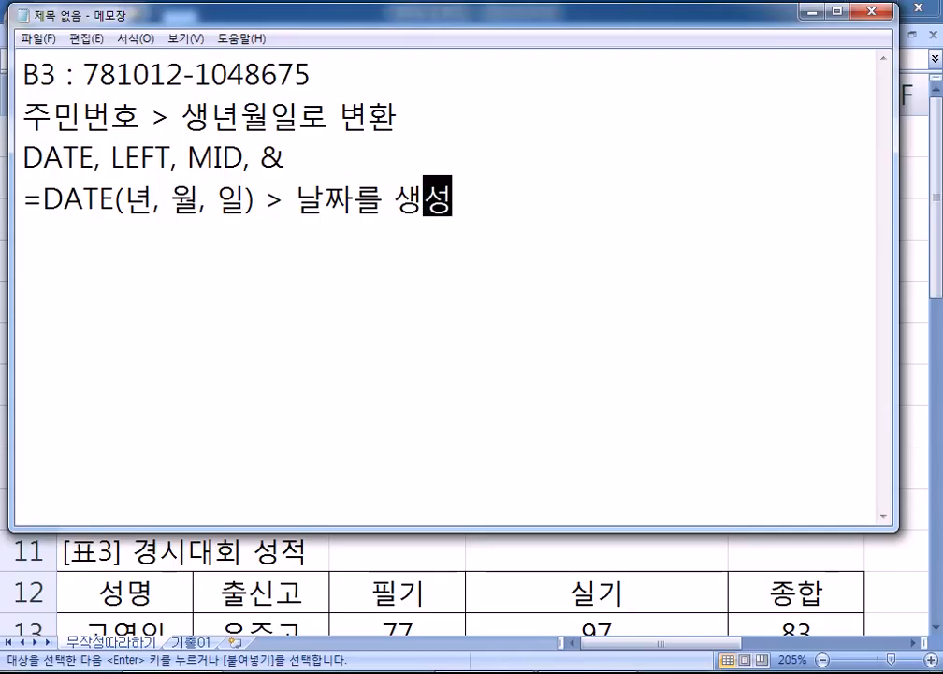
Step: Write a DATE example below the syntax, using the four-digit year, month and day from the registration number in B3
{"action": "key", "text": "Return"}
{"action": "type", "text": "=DATE(1978,"}
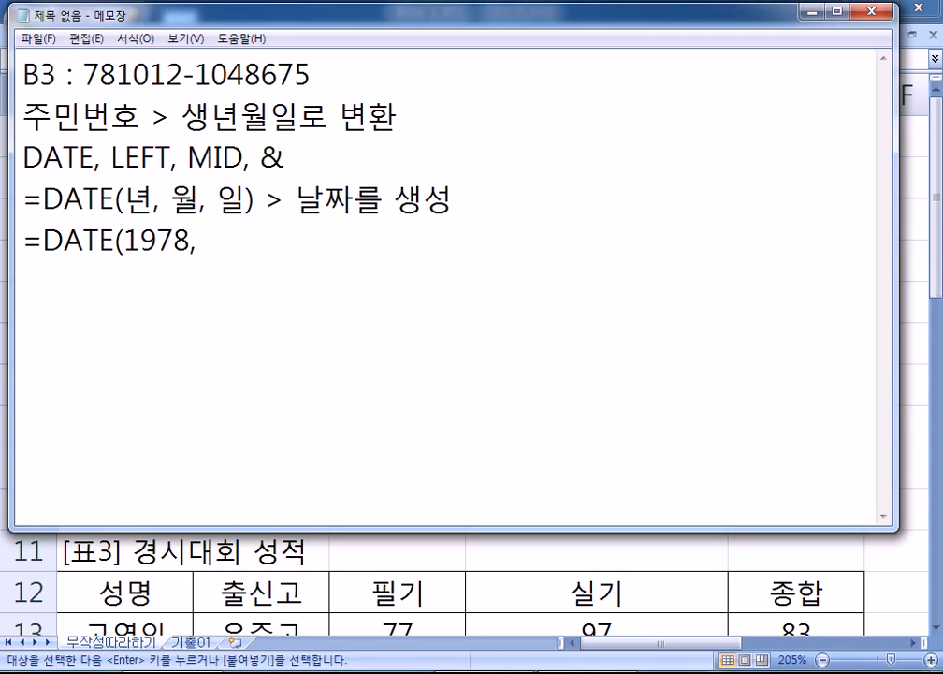
{"action": "type", "text": " 10,"}
{"action": "key", "text": "Left"}
{"action": "key", "text": "Left"}
{"action": "key", "text": "Left"}
{"action": "key", "text": "End"}
{"action": "type", "text": "12"}
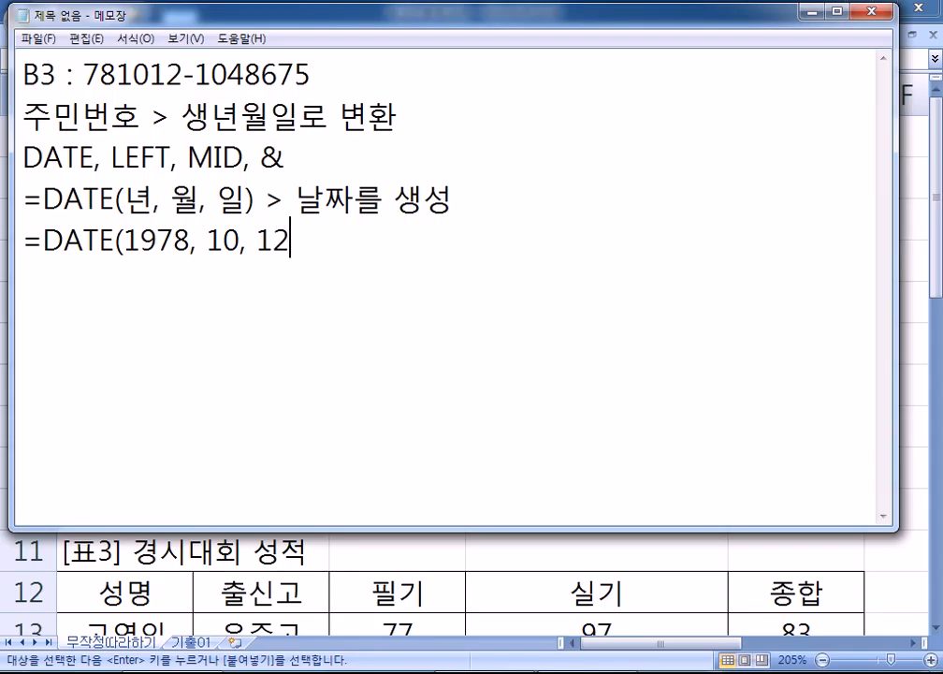
{"action": "left_click_drag", "start_coordinate": [197, 242], "coordinate": [207, 241]}
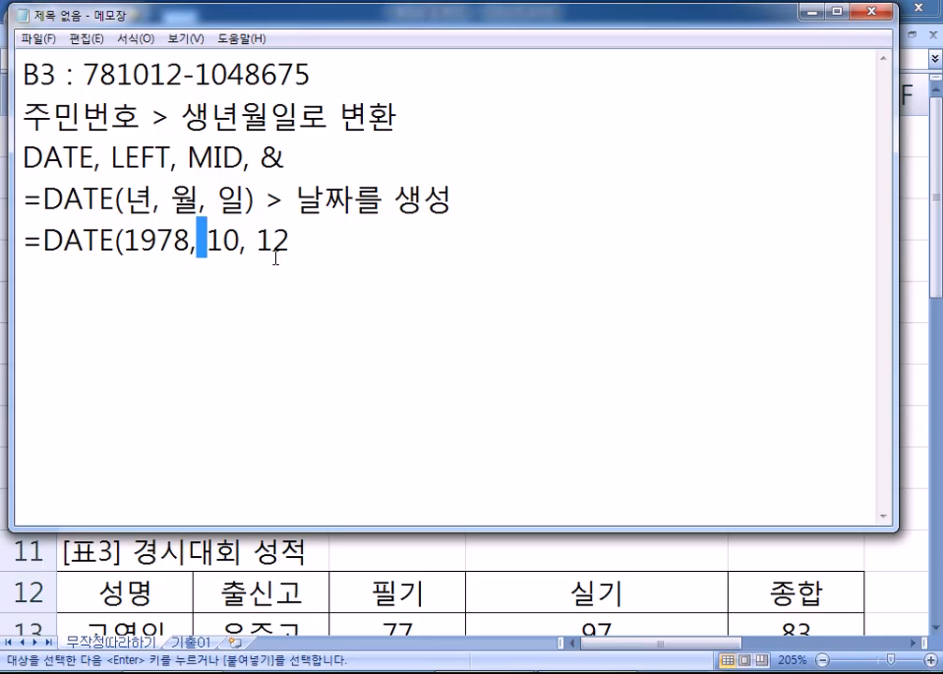
{"action": "left_click", "coordinate": [330, 239]}
{"action": "type", "text": ")"}
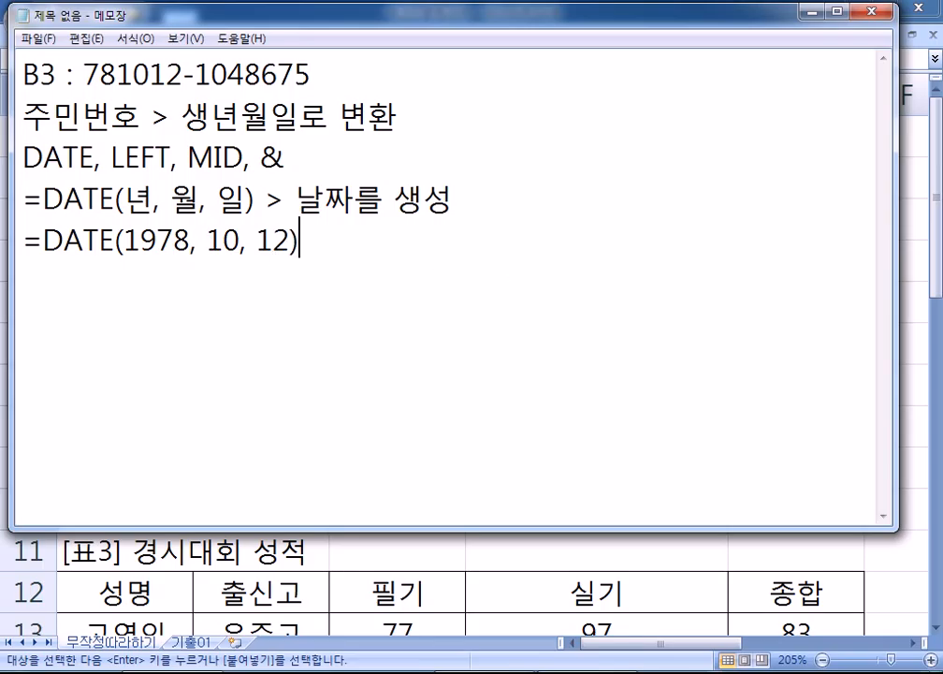
Step: Append ">" and the resulting birth date in year-month-day format to the DATE example, ending the line
{"action": "left_click_drag", "start_coordinate": [82, 70], "coordinate": [184, 73]}
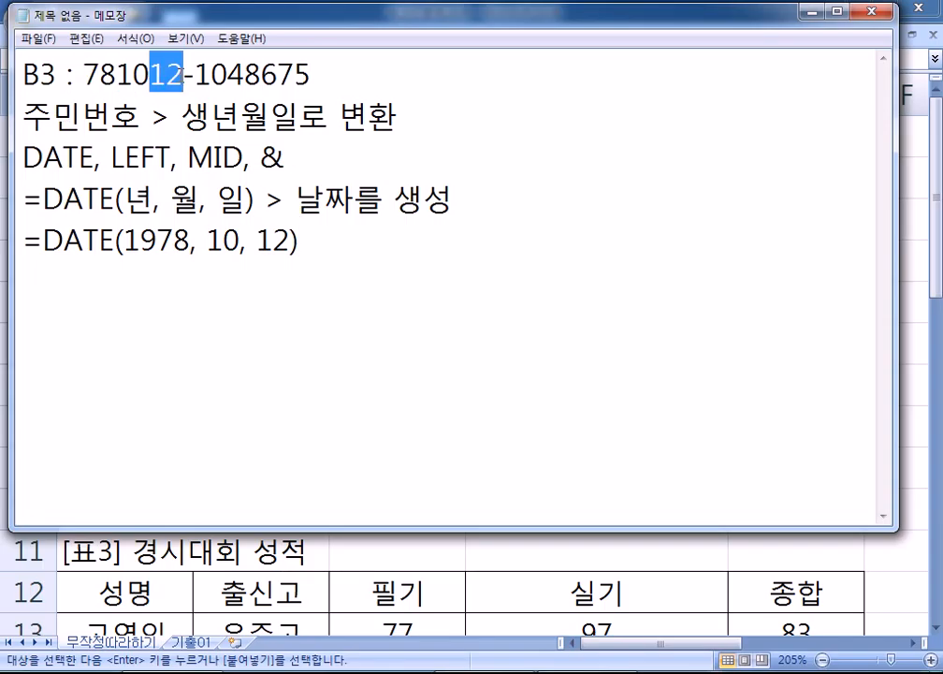
{"action": "left_click", "coordinate": [324, 242]}
{"action": "type", "text": "> 19"}
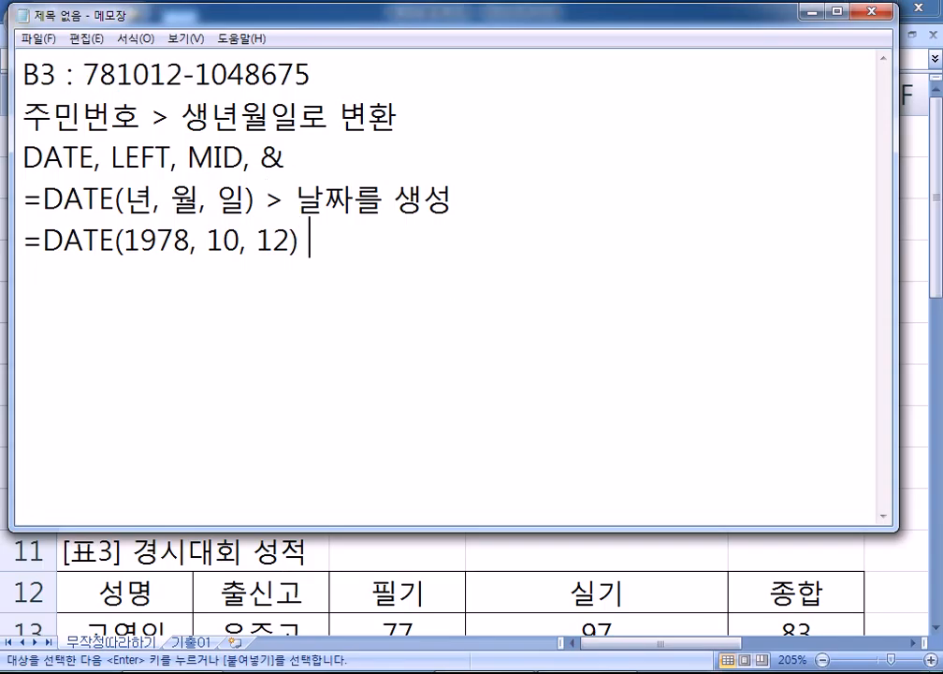
{"action": "type", "text": "78-10-12"}
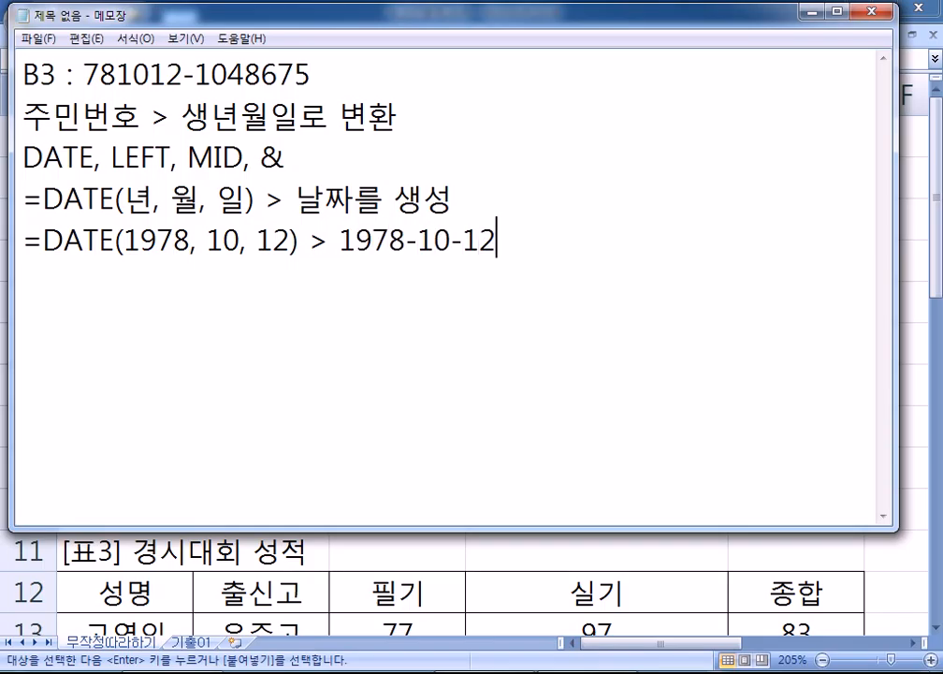
{"action": "key", "text": "Return"}
{"action": "left_click_drag", "start_coordinate": [50, 235], "coordinate": [272, 239]}
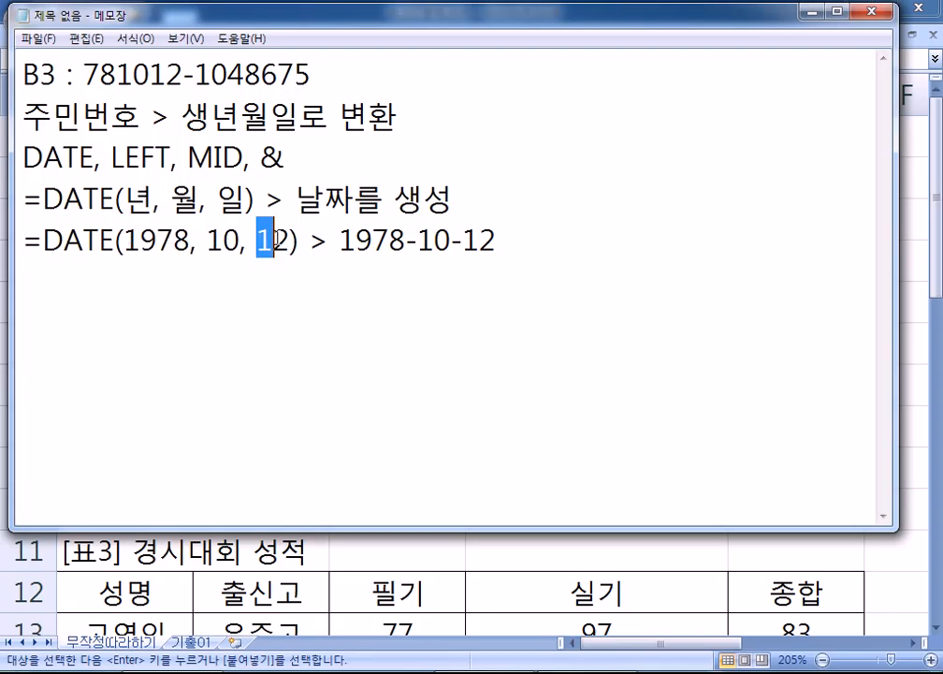
{"action": "left_click_drag", "start_coordinate": [339, 242], "coordinate": [496, 242]}
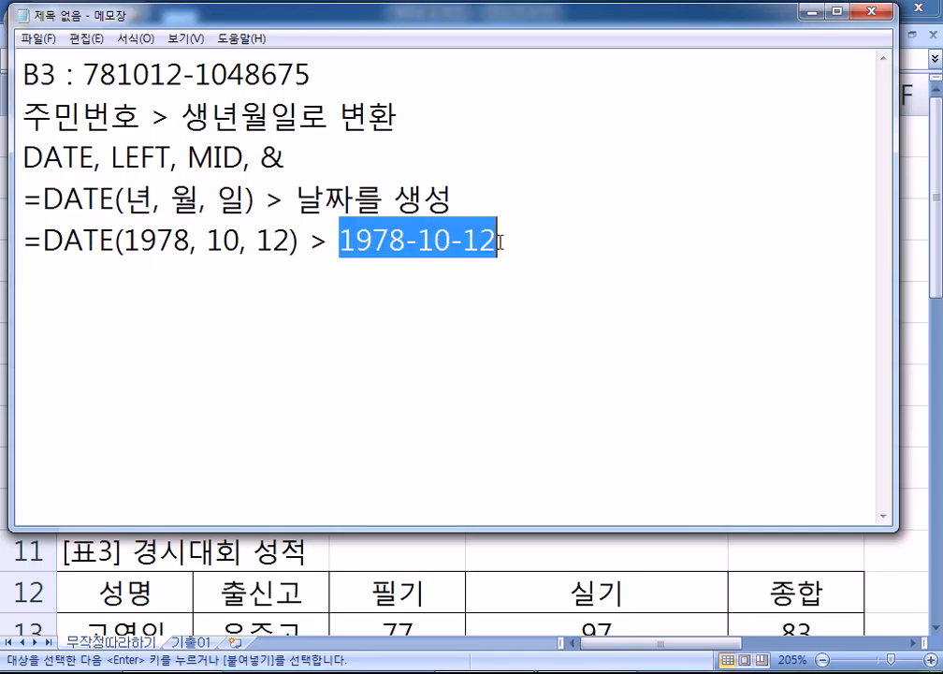
{"action": "left_click", "coordinate": [530, 263]}
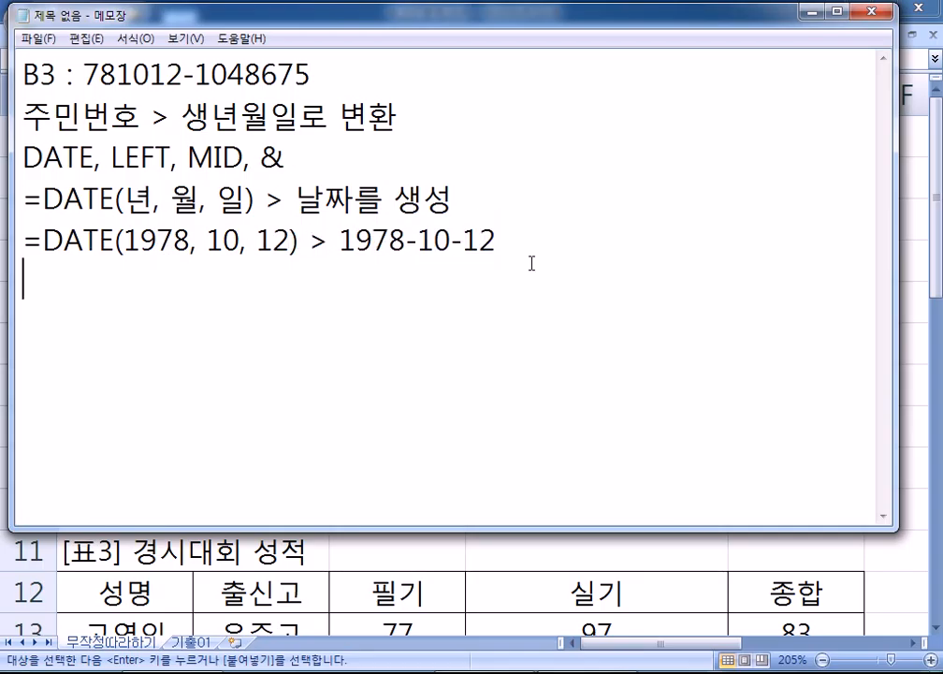
Step: Set off the DATE notes with blank lines and write the syntax "=LEFT(문자, 개수)" below them
{"action": "key", "text": "Up"}
{"action": "key", "text": "Up"}
{"action": "key", "text": "Return"}
{"action": "key", "text": "Down"}
{"action": "key", "text": "Down"}
{"action": "key", "text": "Return"}
{"action": "type", "text": "=L"}
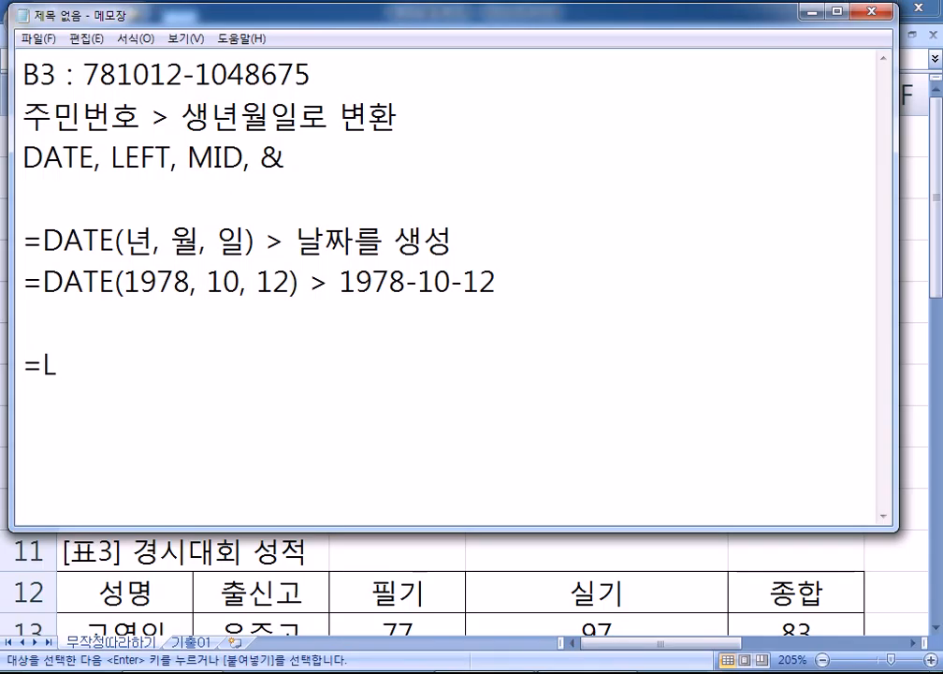
{"action": "type", "text": "EFT("}
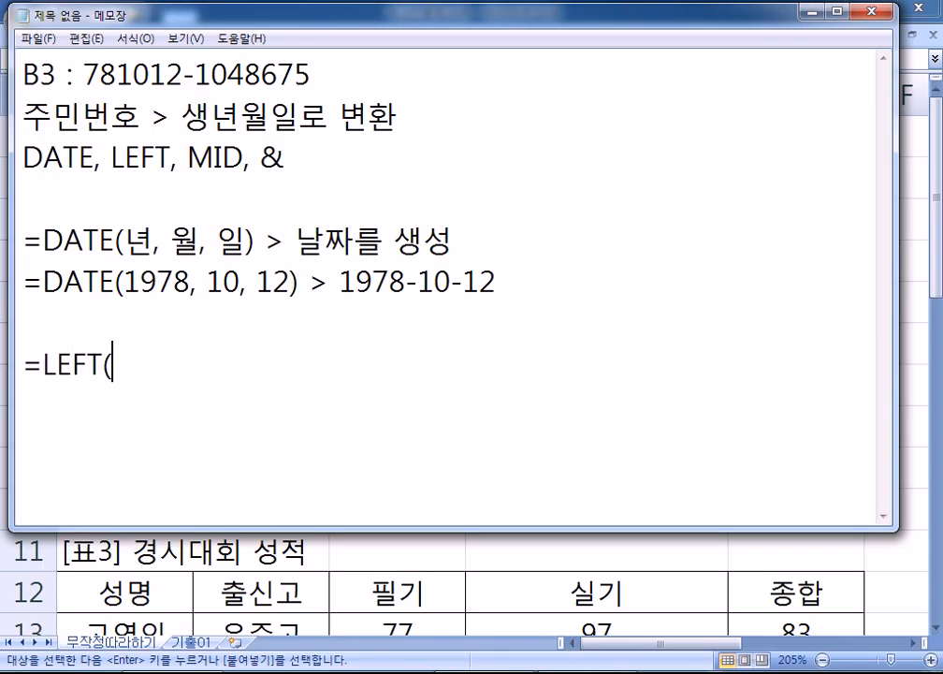
{"action": "type", "text": "문자, "}
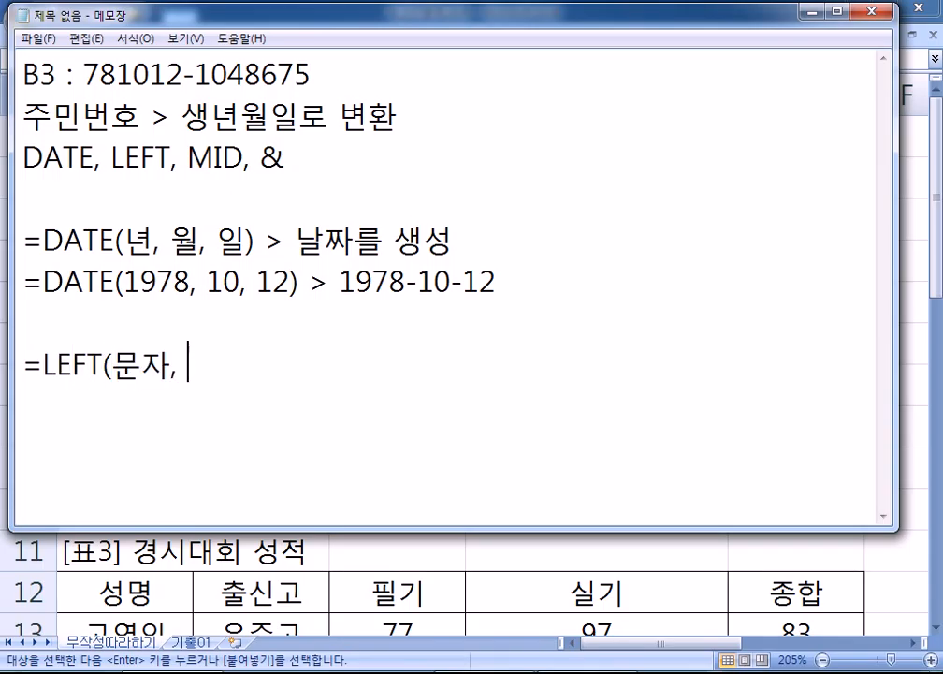
{"action": "type", "text": "개수) "}
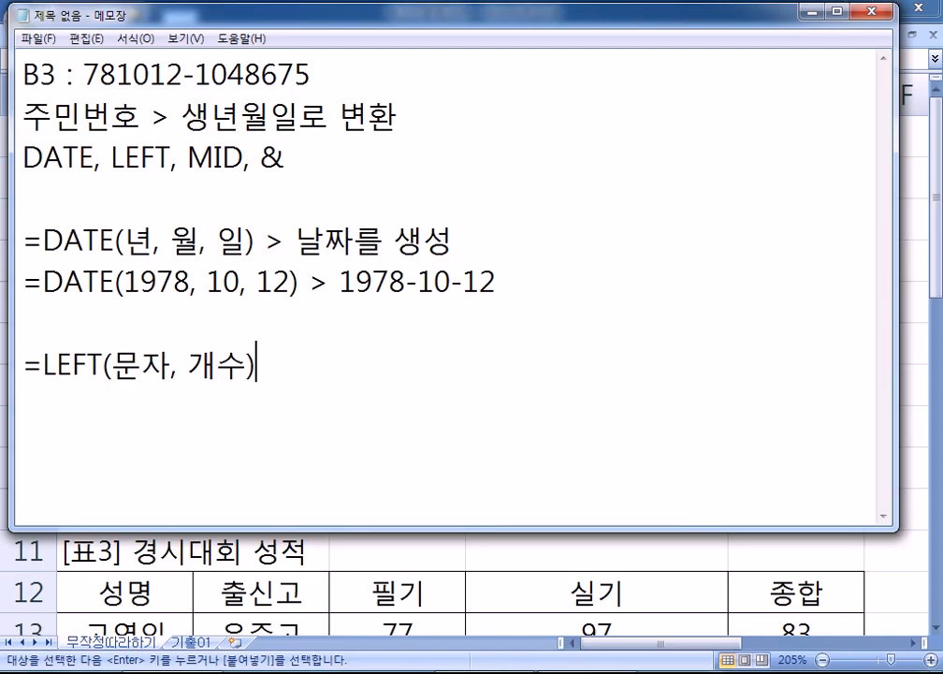
Step: Append the explanation "> 지정문자의 왼쪽에서 개수만큼 자른다" to the LEFT syntax and end the line
{"action": "type", "text": "> 지"}
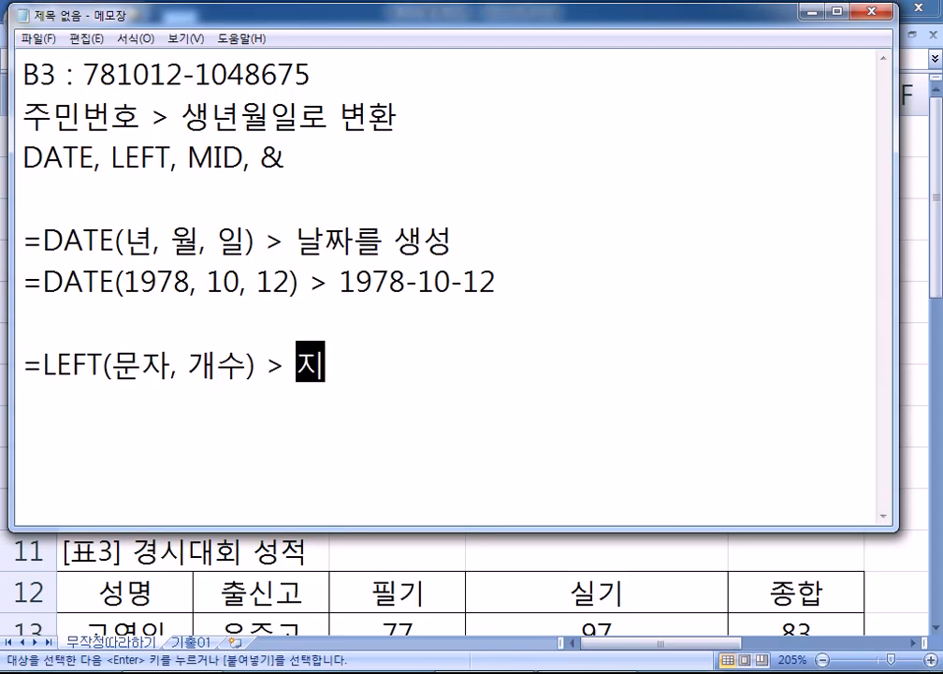
{"action": "type", "text": "정문자의"}
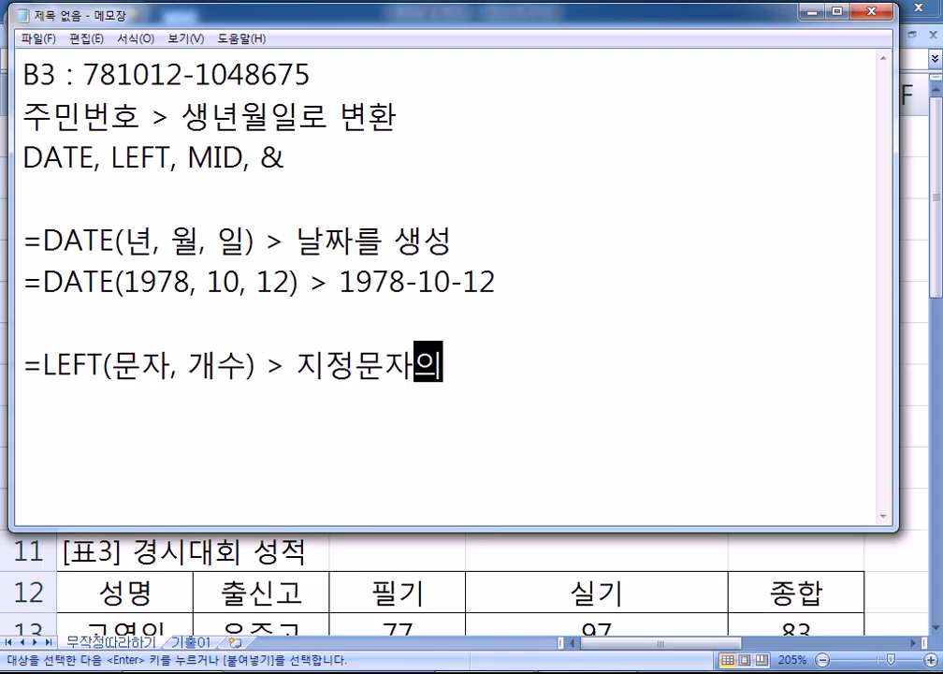
{"action": "type", "text": " 외왼쪽에서 "}
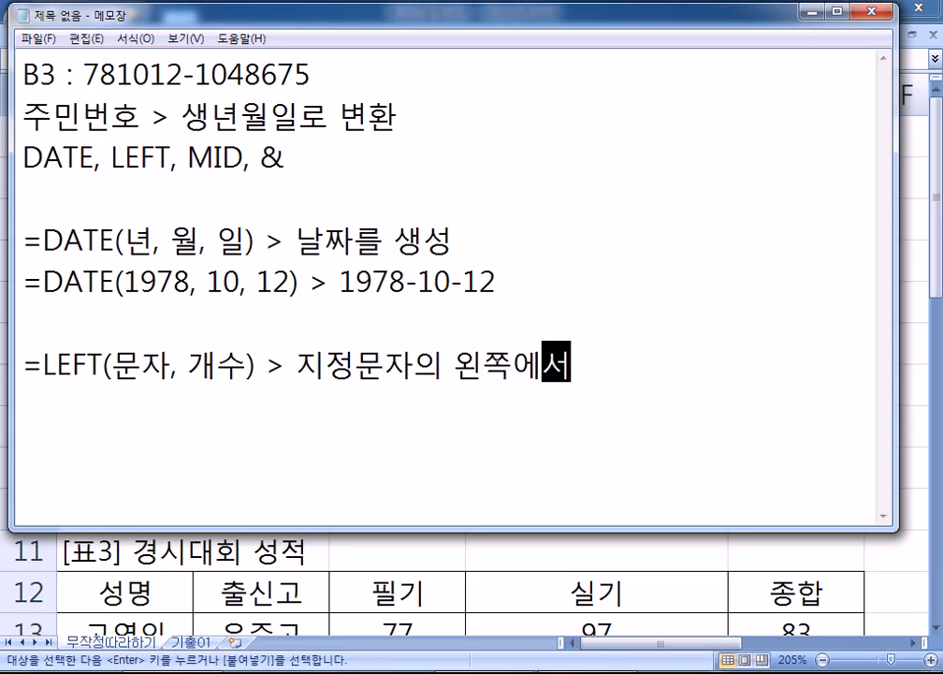
{"action": "type", "text": "개수만큼"}
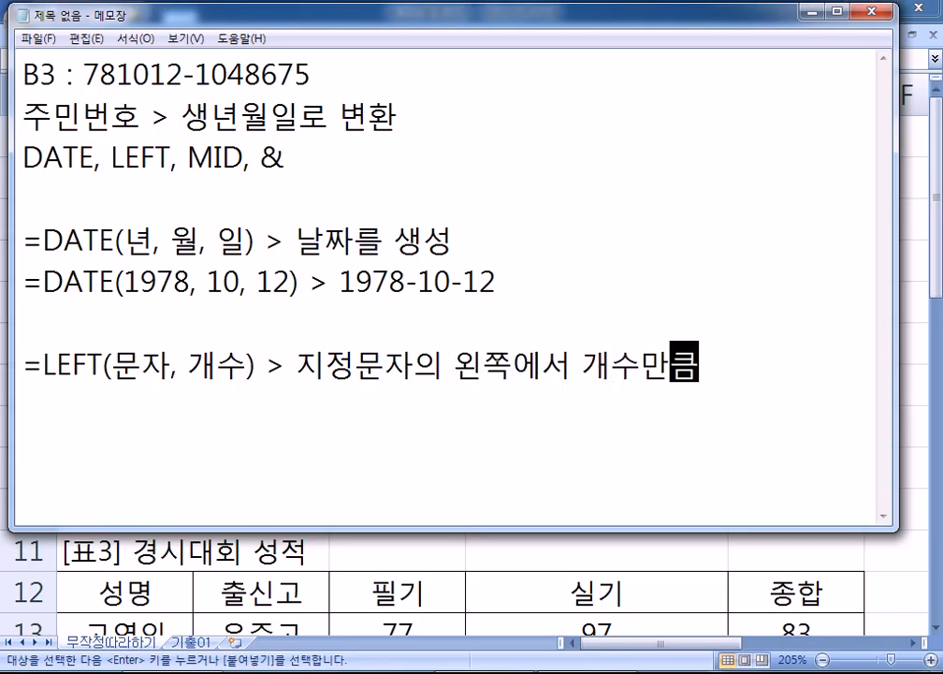
{"action": "type", "text": " ㅈ자른다"}
{"action": "key", "text": "Return"}
Step: Write the example "=LEFT(B3, 2) >" below the LEFT syntax, followed by the two-digit birth year from the registration number, and end the line
{"action": "left_click", "coordinate": [83, 75]}
{"action": "left_click_drag", "start_coordinate": [83, 75], "coordinate": [116, 73]}
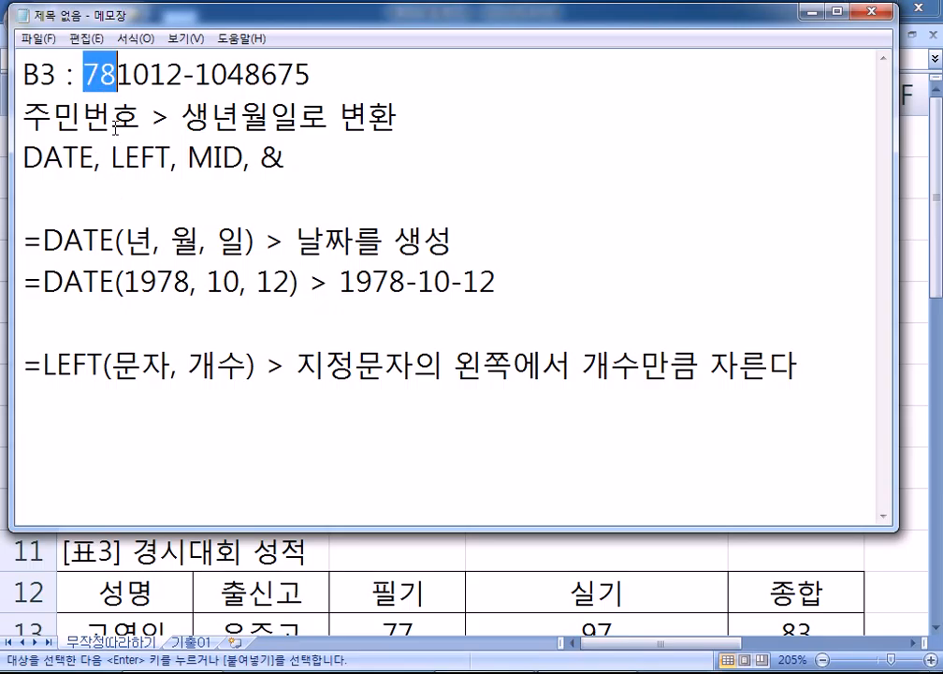
{"action": "left_click", "coordinate": [26, 409]}
{"action": "type", "text": "=LEFT(B3, 2)"}
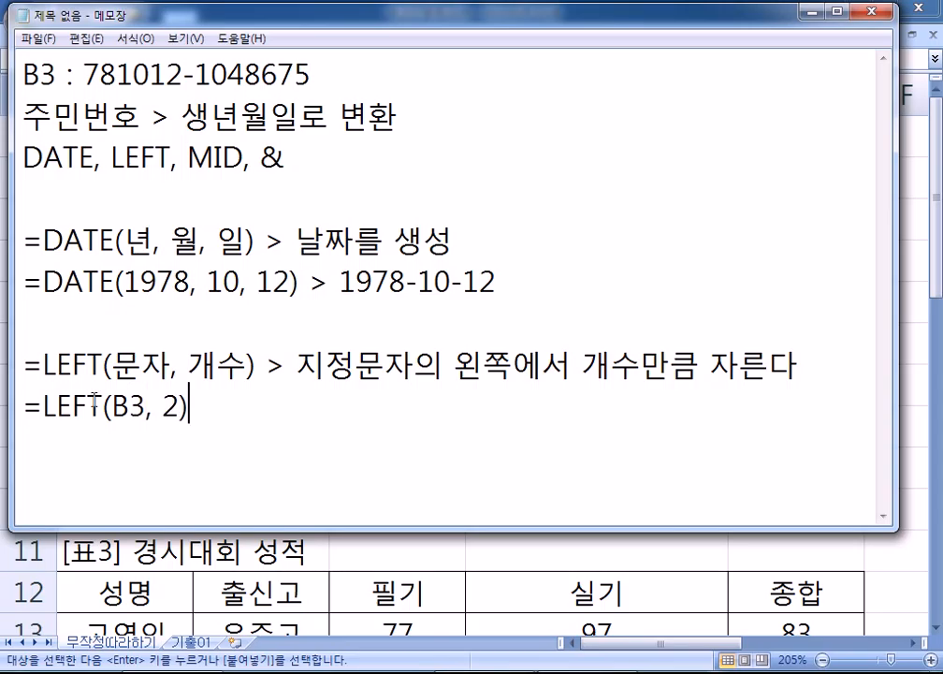
{"action": "left_click_drag", "start_coordinate": [85, 75], "coordinate": [116, 75]}
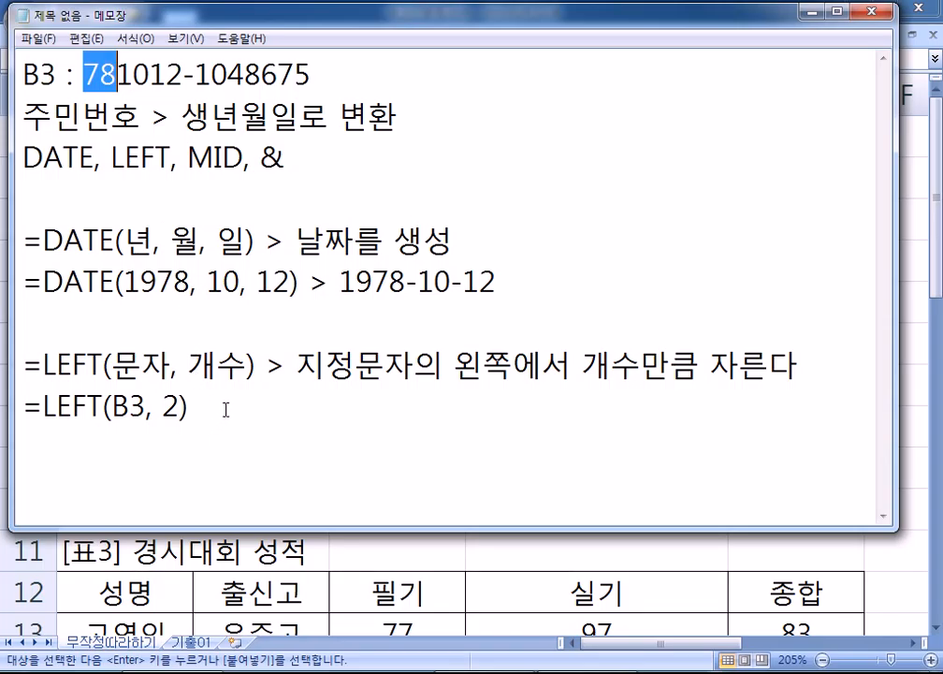
{"action": "left_click", "coordinate": [353, 428]}
{"action": "type", "text": "> "}
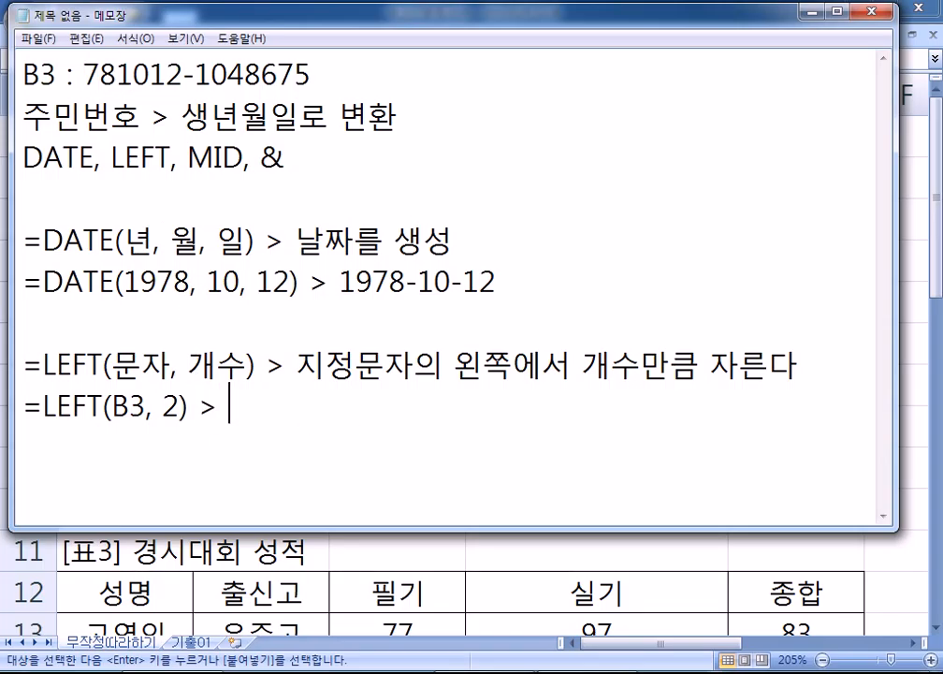
{"action": "type", "text": "78"}
{"action": "key", "text": "Return"}
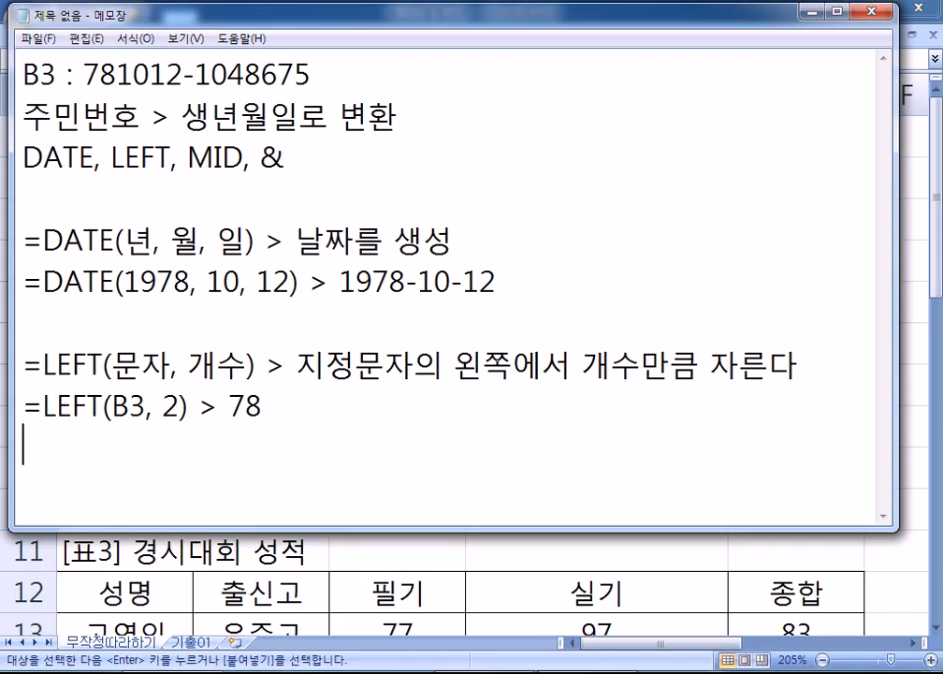
Step: Add a "*" note with the four-digit birth year and, below it, the formula ="19"&LEFT(B3, 2) followed by ">" and that year
{"action": "type", "text": "* 1978"}
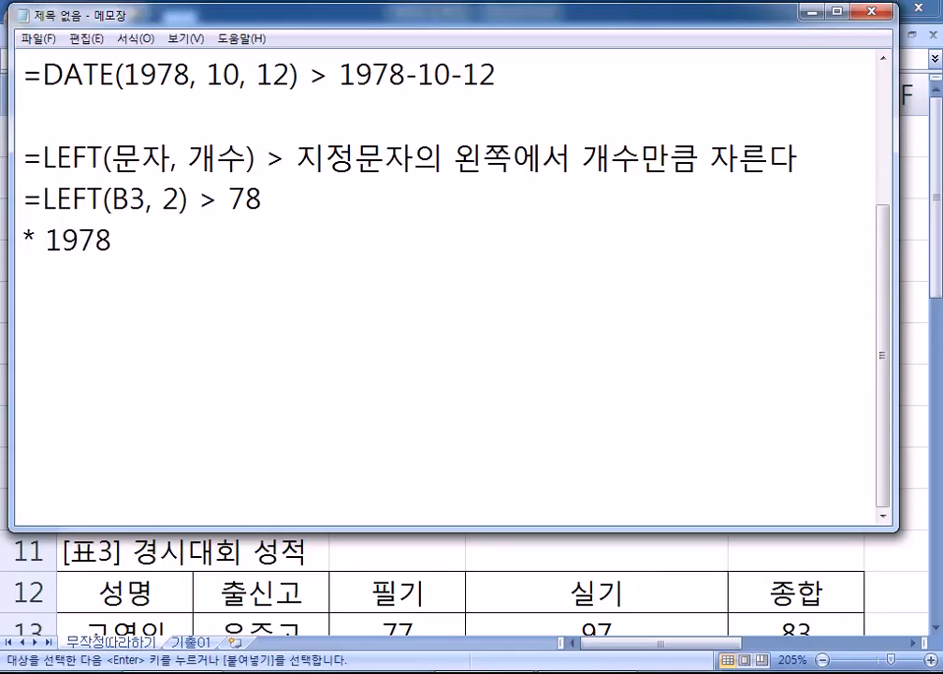
{"action": "key", "text": "Return"}
{"action": "type", "text": "="}
{"action": "key", "text": "BackSpace"}
{"action": "type", "text": "="}
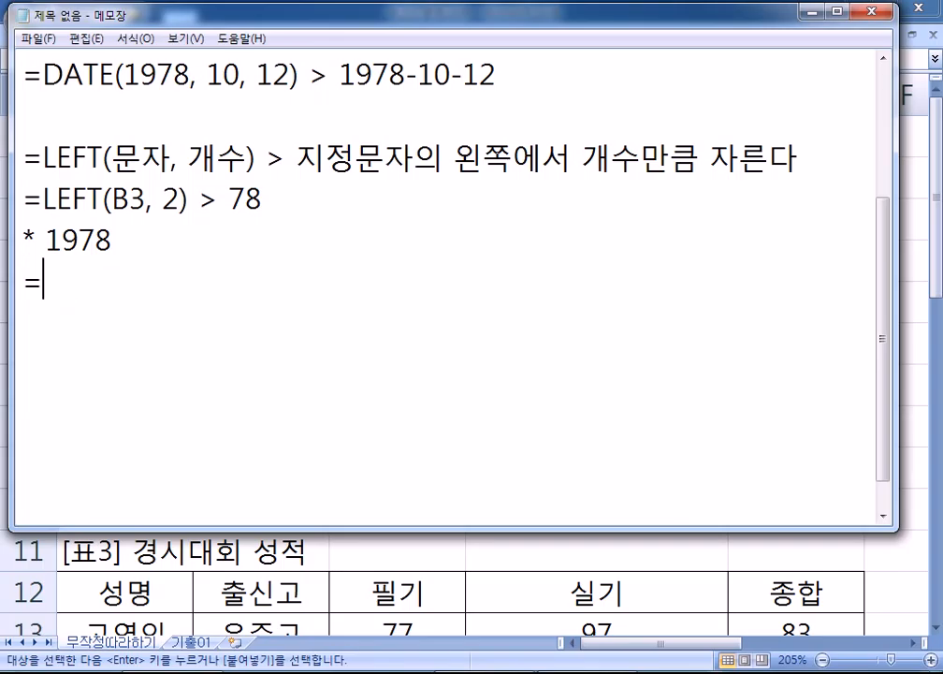
{"action": "type", "text": "\"19\"&"}
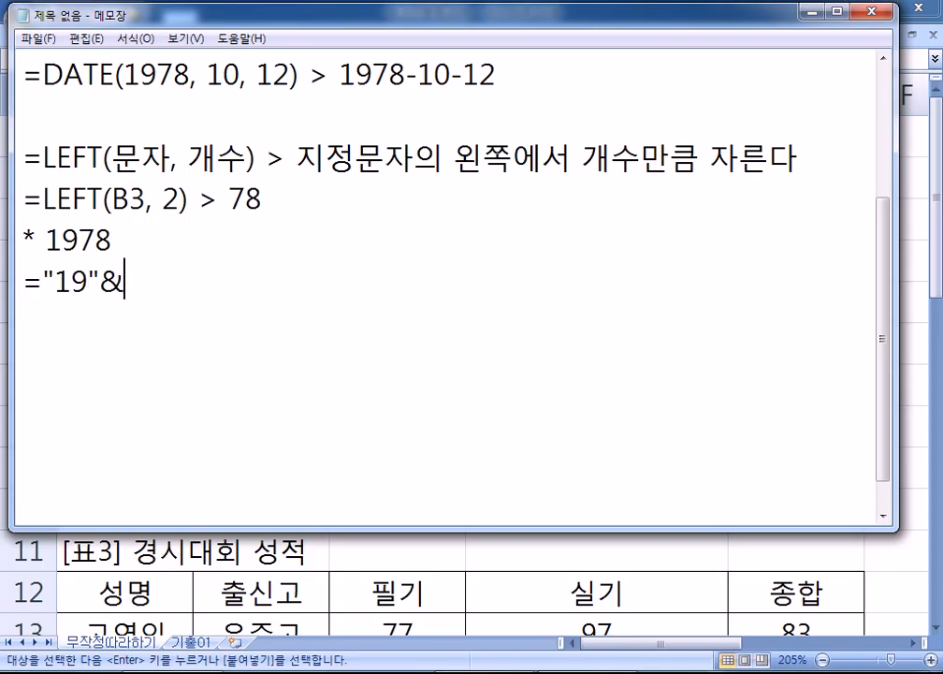
{"action": "type", "text": "LEFT("}
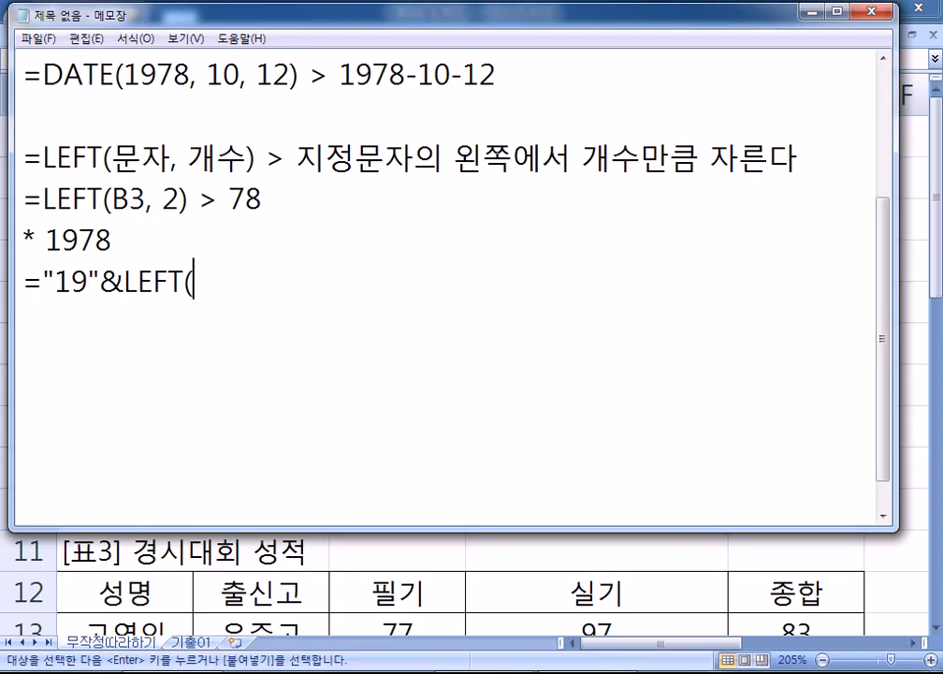
{"action": "type", "text": "B3, 2) > 1978"}
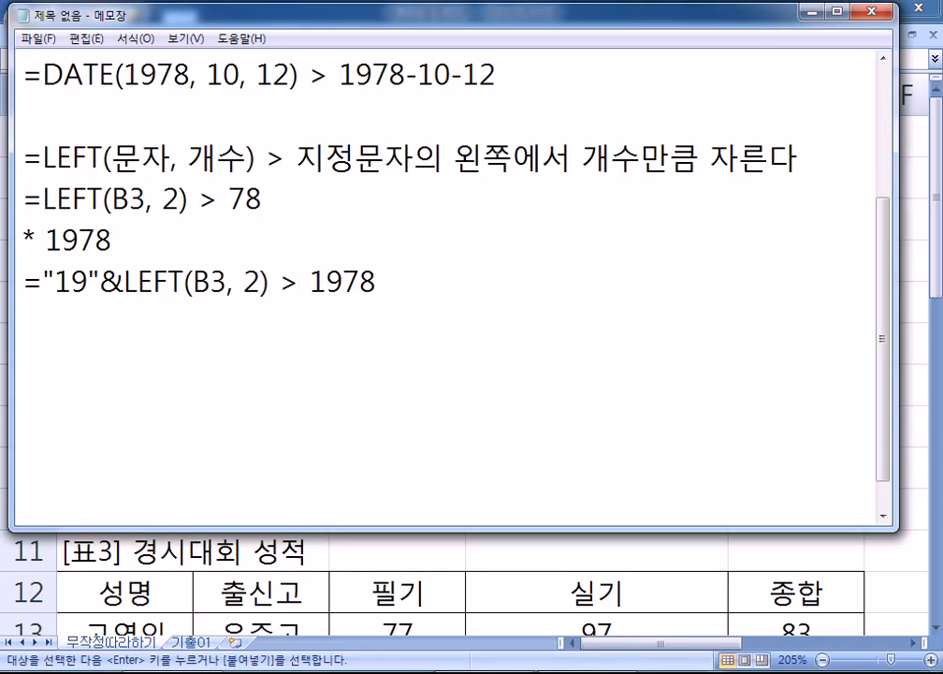
{"action": "left_click", "coordinate": [194, 282]}
{"action": "left_click_drag", "start_coordinate": [269, 283], "coordinate": [54, 281]}
{"action": "left_click", "coordinate": [85, 281]}
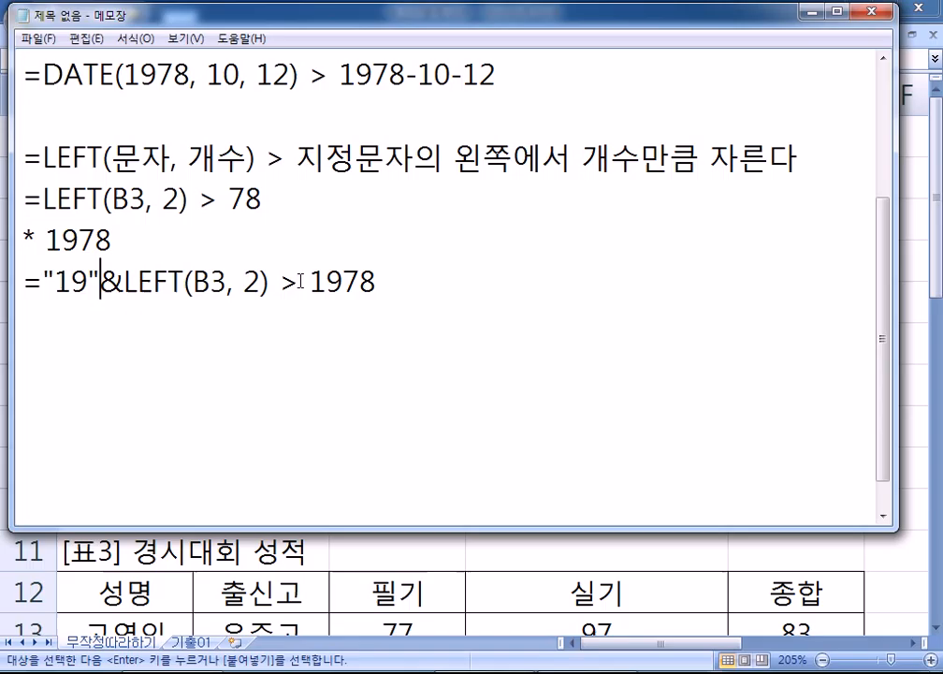
Step: Write the syntax "=MID(문자, 위치, 개수) >" below the LEFT notes, separated by a blank line
{"action": "left_click", "coordinate": [416, 320]}
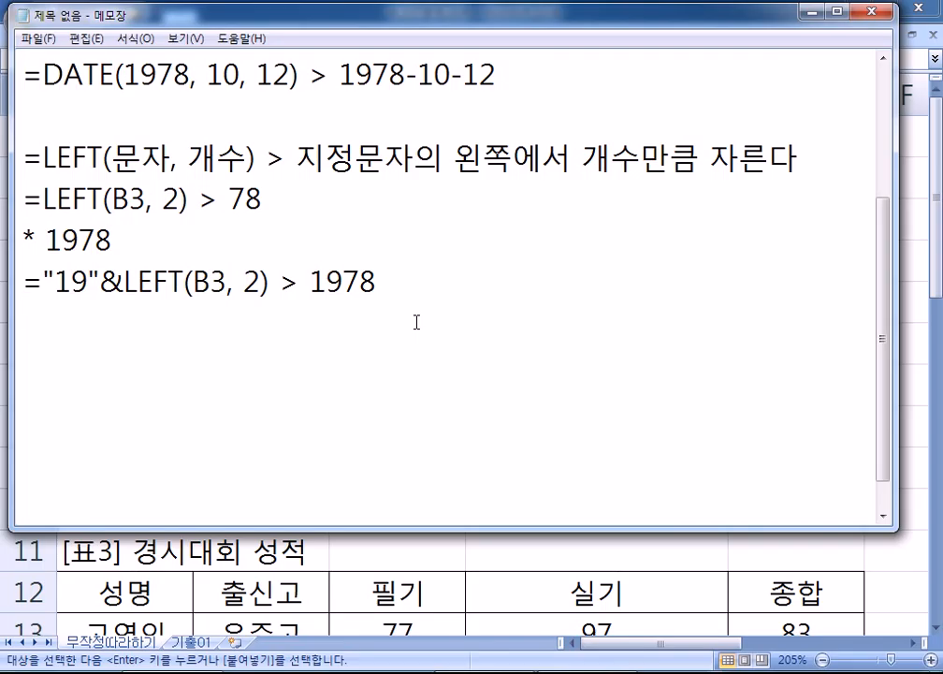
{"action": "scroll", "coordinate": [423, 320], "scroll_direction": "up", "scroll_amount": 2}
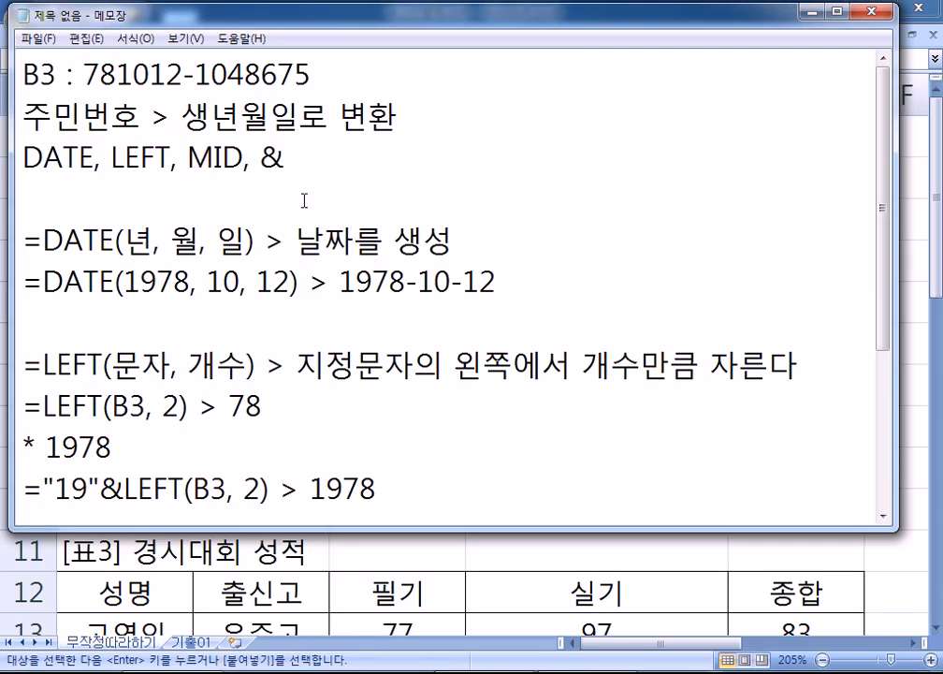
{"action": "scroll", "coordinate": [303, 200], "scroll_direction": "down", "scroll_amount": 2}
{"action": "key", "text": "Return"}
{"action": "type", "text": "=ㅡ"}
{"action": "key", "text": "BackSpace"}
{"action": "type", "text": "MID(뭄"}
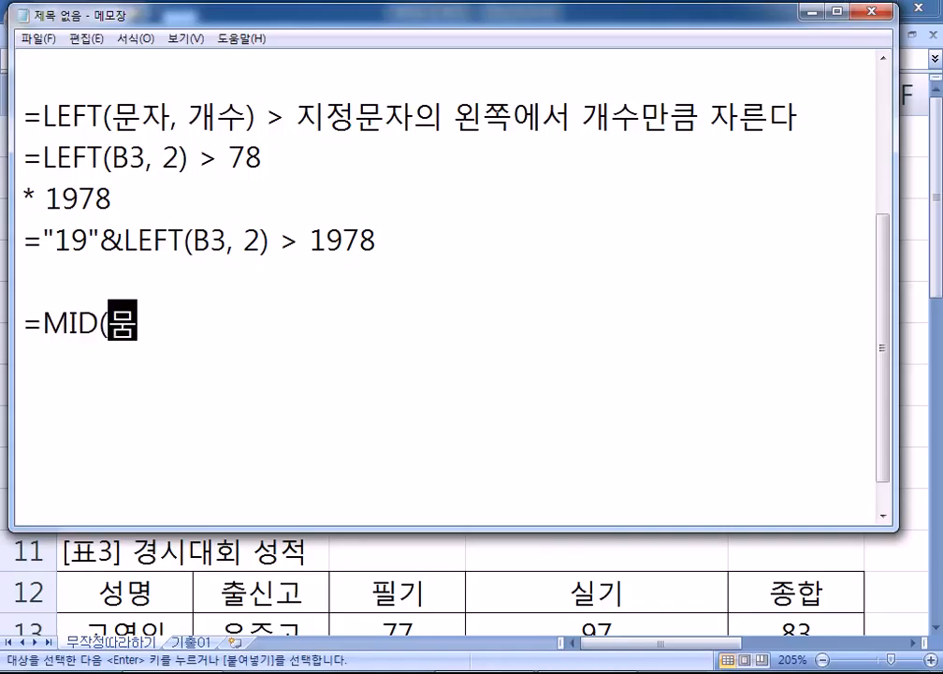
{"action": "key", "text": "BackSpace"}
{"action": "type", "text": "문자, "}
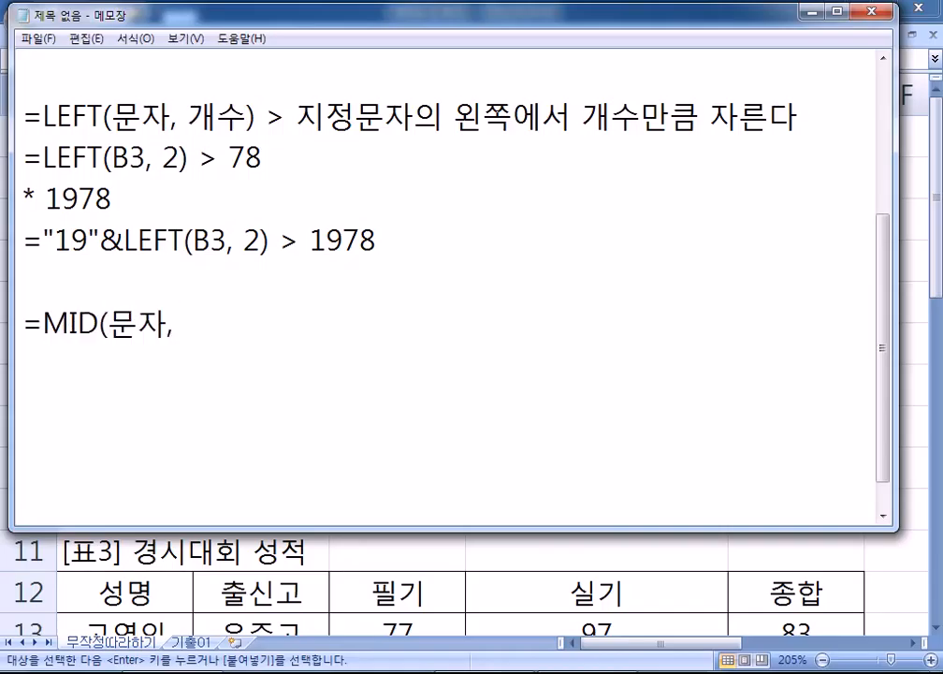
{"action": "type", "text": "위치, ㄱ개수) ><"}
{"action": "key", "text": "BackSpace"}
Step: Complete the MID syntax with the explanation "지정문자의 위치에서 지정한 개수만큼 자른다." and end the line
{"action": "type", "text": "지정문"}
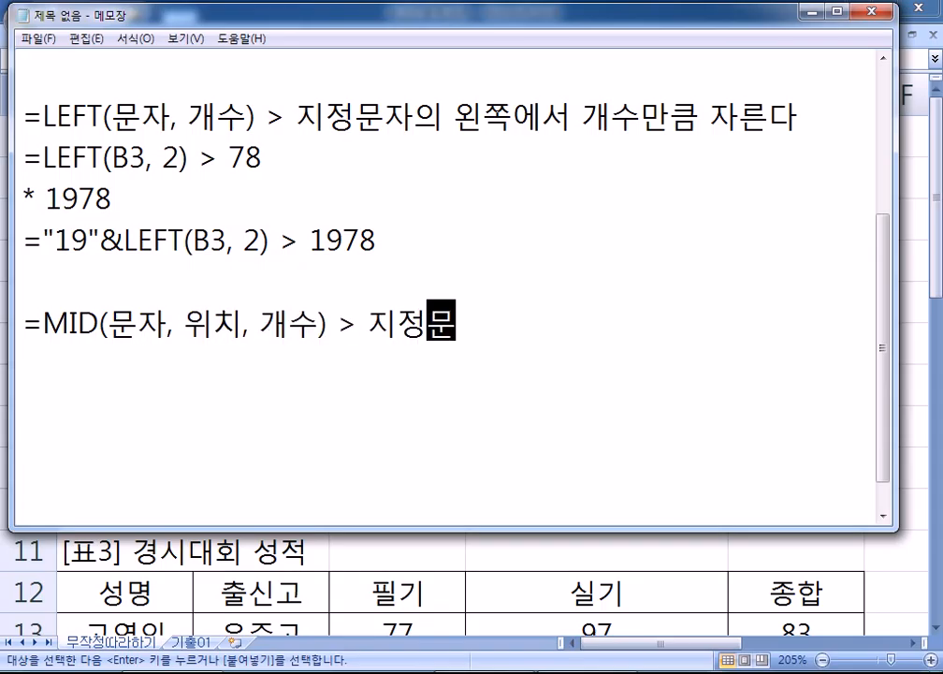
{"action": "type", "text": "자의 위치에서 "}
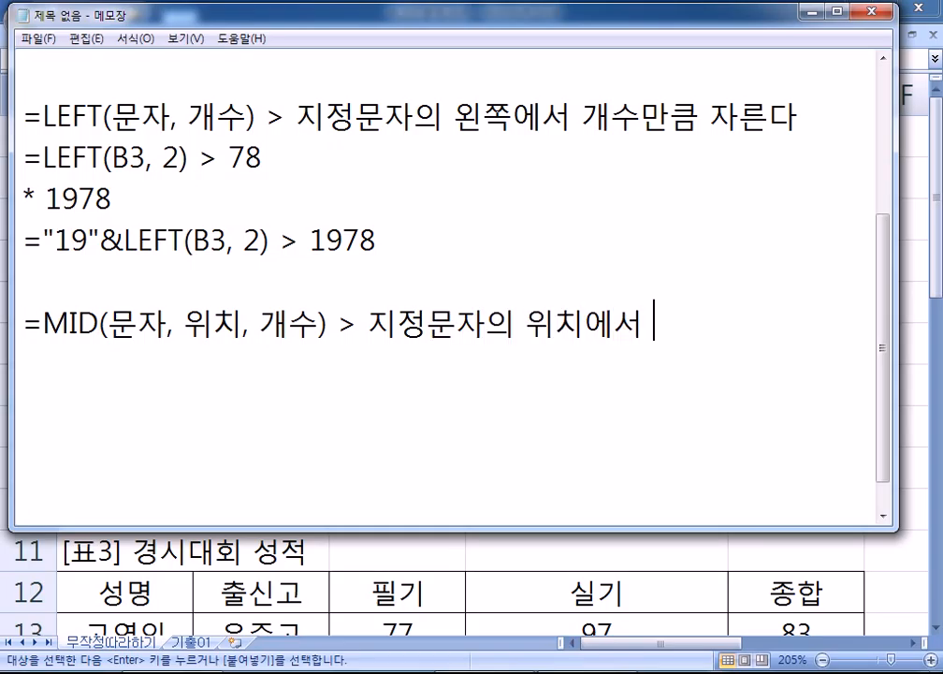
{"action": "type", "text": "지정한 개숨"}
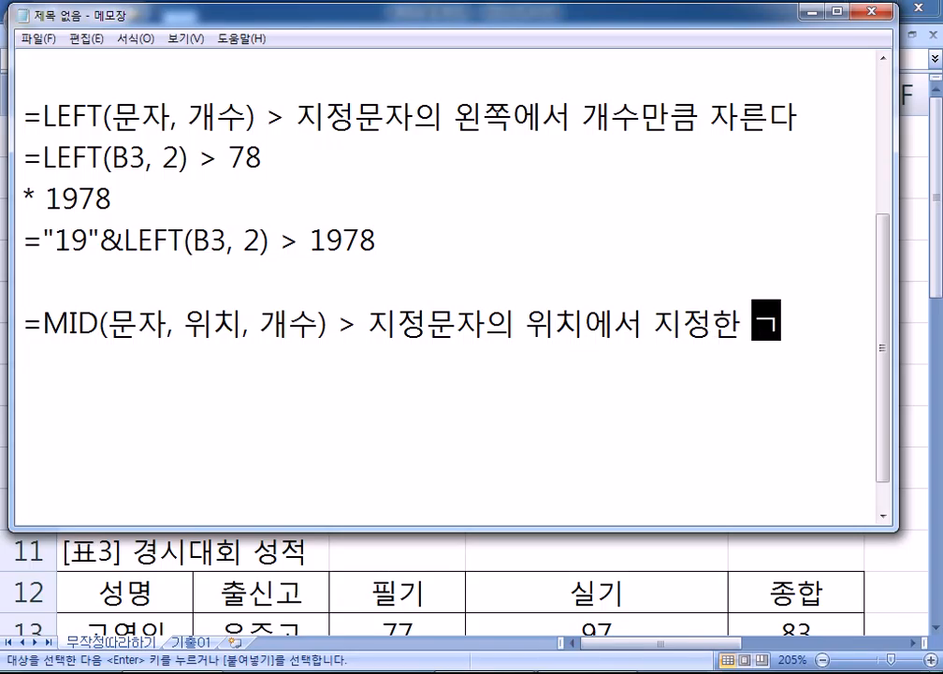
{"action": "type", "text": "만큼 자른다"}
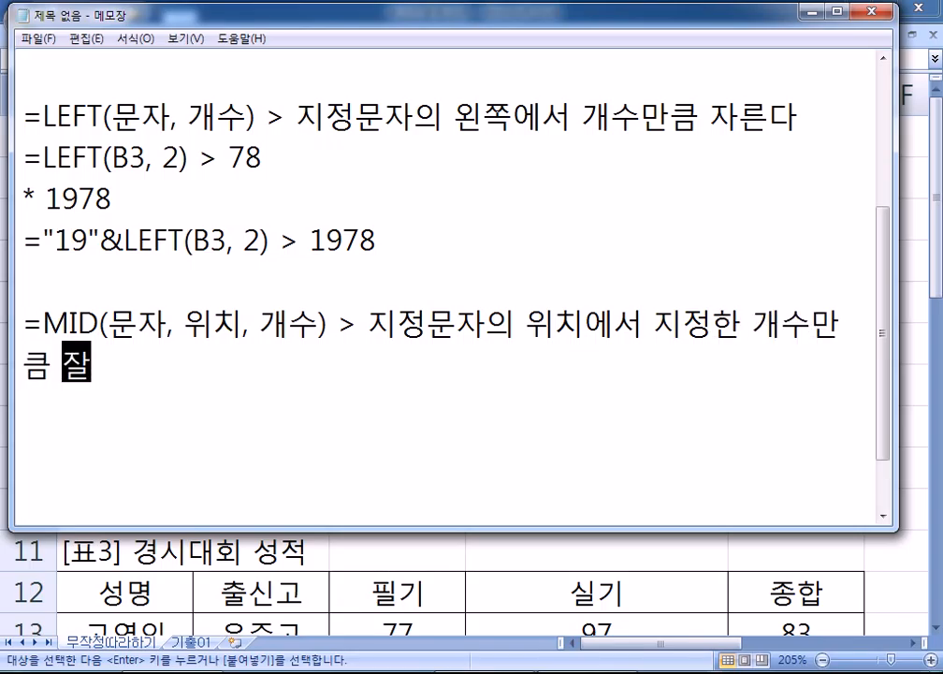
{"action": "type", "text": "."}
{"action": "key", "text": "Return"}
Step: Write the example "=MID(B3, 3, 2) >" below the MID explanation
{"action": "type", "text": "=MID("}
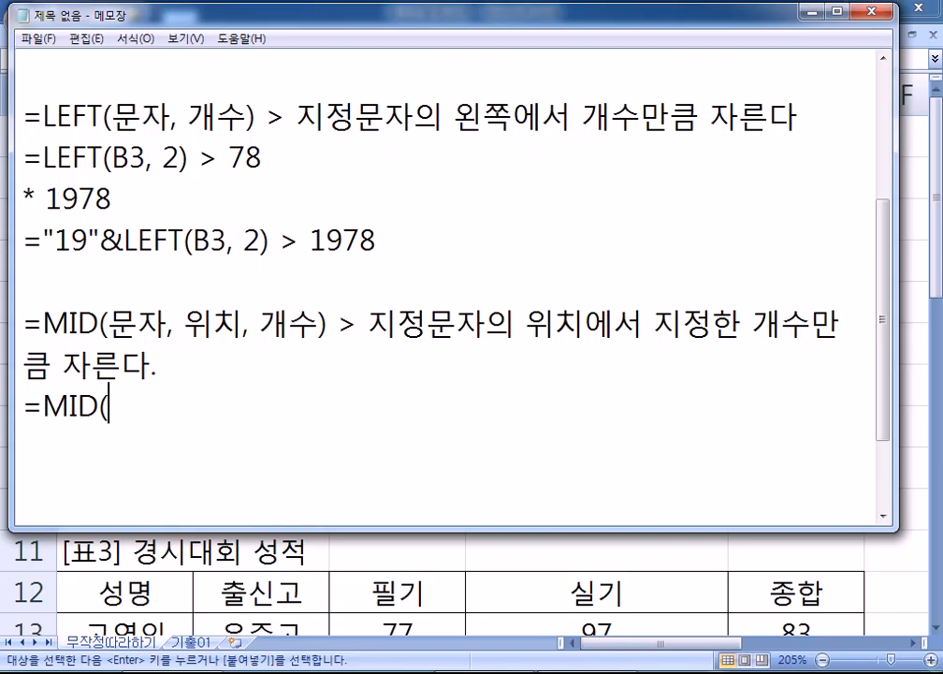
{"action": "type", "text": "B3"}
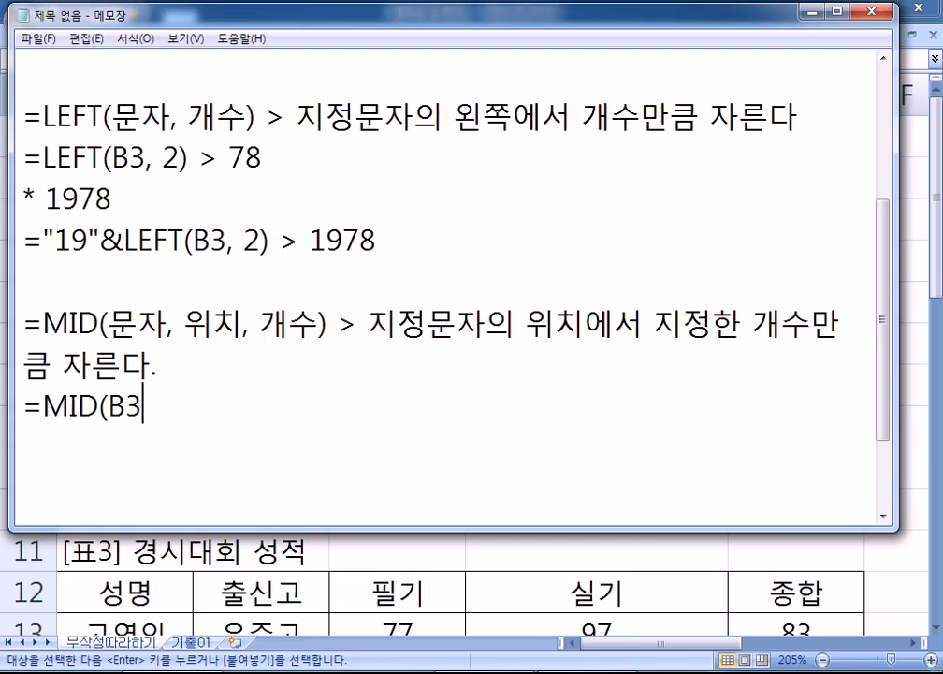
{"action": "type", "text": ", 3, 2) "}
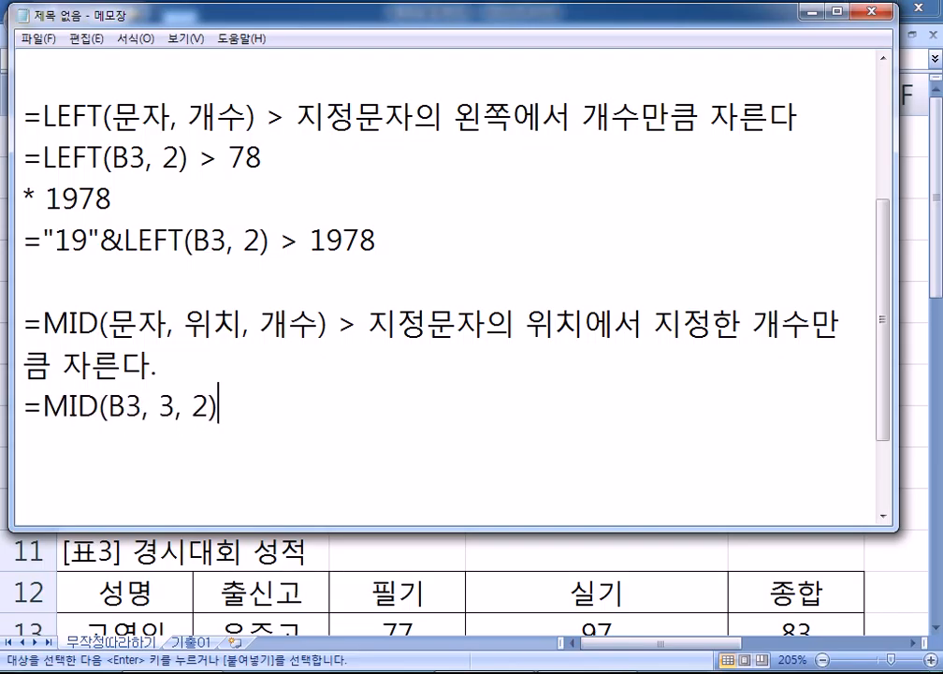
{"action": "type", "text": ">"}
{"action": "scroll", "coordinate": [224, 345], "scroll_direction": "down", "scroll_amount": 1}
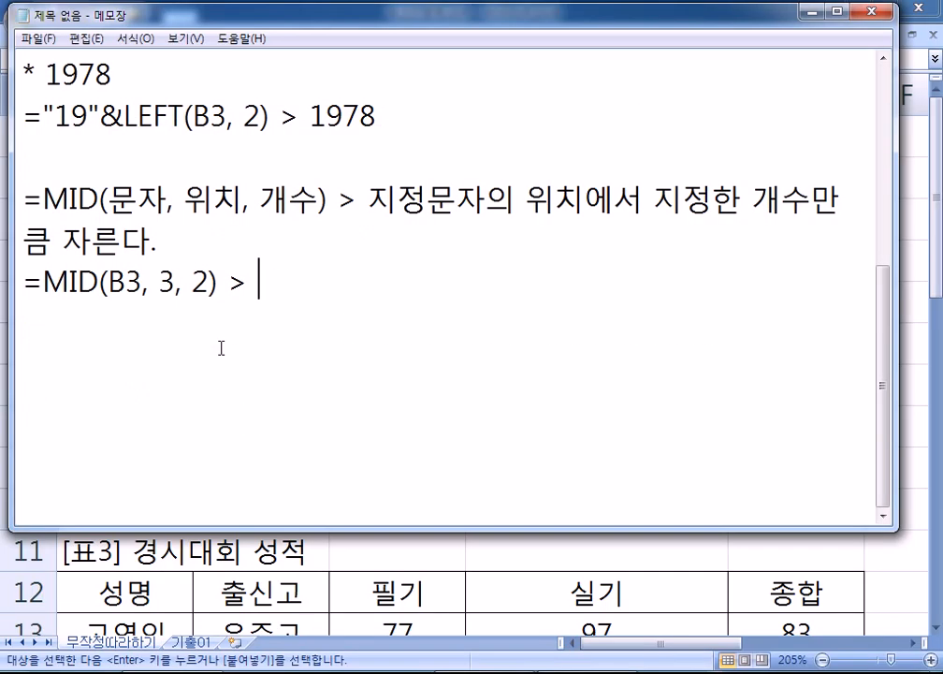
Step: Examine which character positions in the B3 registration number hold the birth month and compare them with the MID example's arguments 3 and 2
{"action": "scroll", "coordinate": [164, 281], "scroll_direction": "up", "scroll_amount": 3}
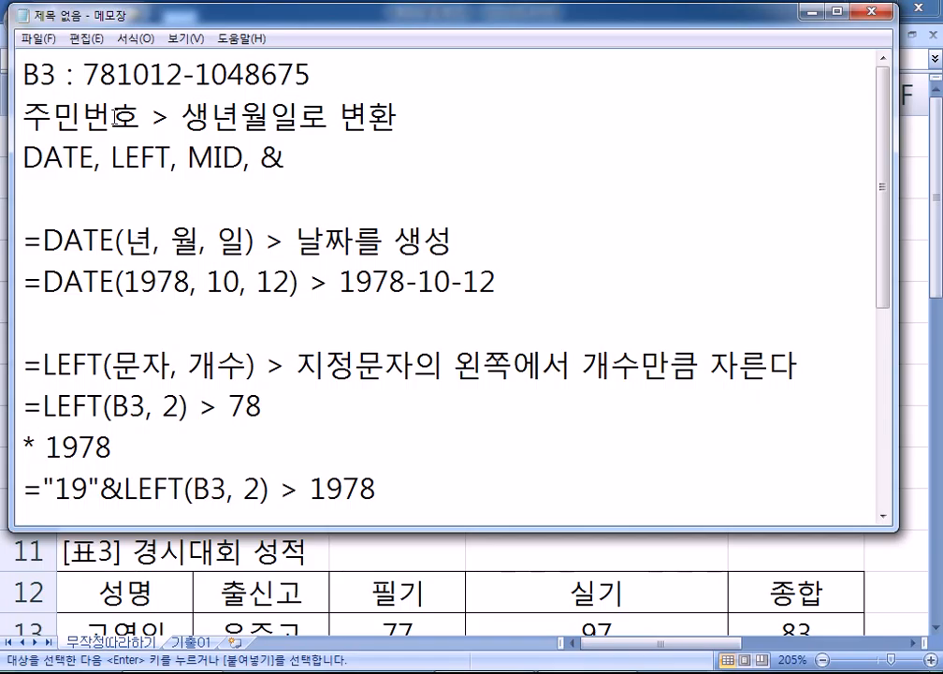
{"action": "left_click_drag", "start_coordinate": [116, 75], "coordinate": [148, 75]}
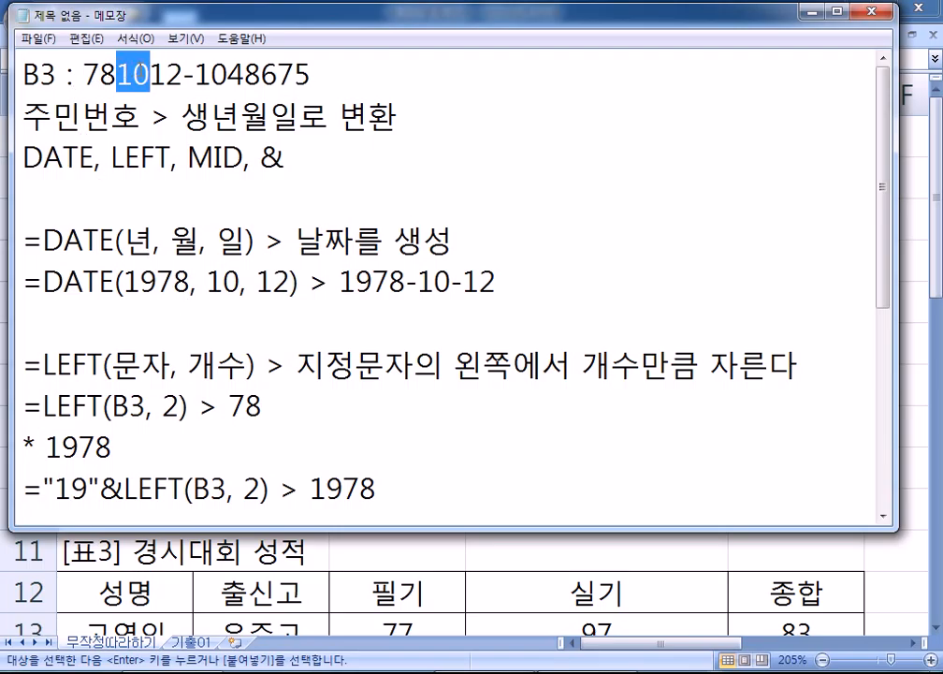
{"action": "left_click_drag", "start_coordinate": [84, 75], "coordinate": [100, 75]}
{"action": "key", "text": "Right"}
{"action": "key", "text": "shift+Right"}
{"action": "key", "text": "Right"}
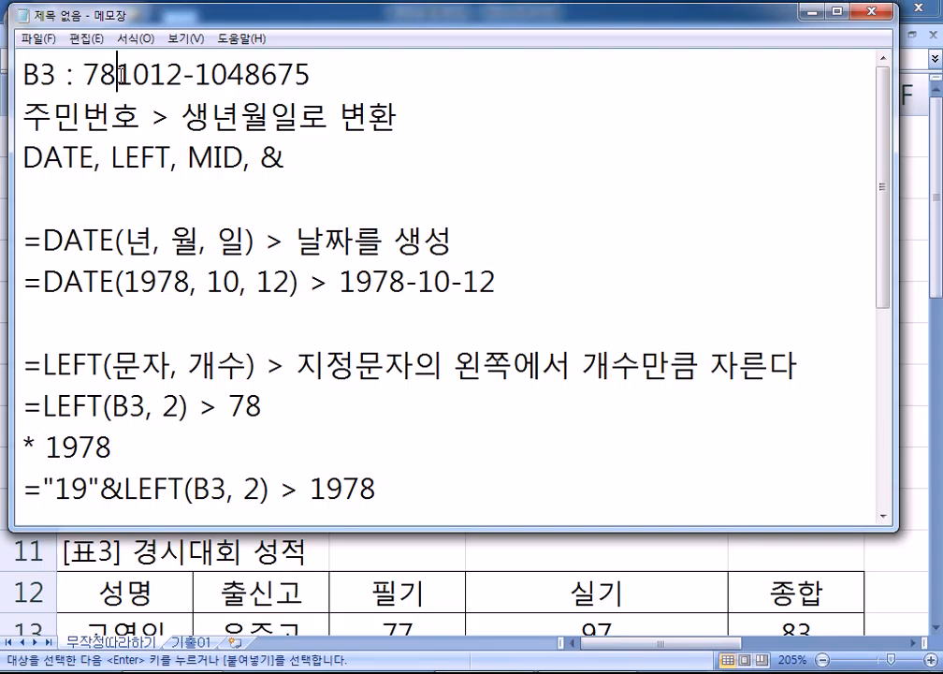
{"action": "key", "text": "shift+Right"}
{"action": "key", "text": "shift+Right"}
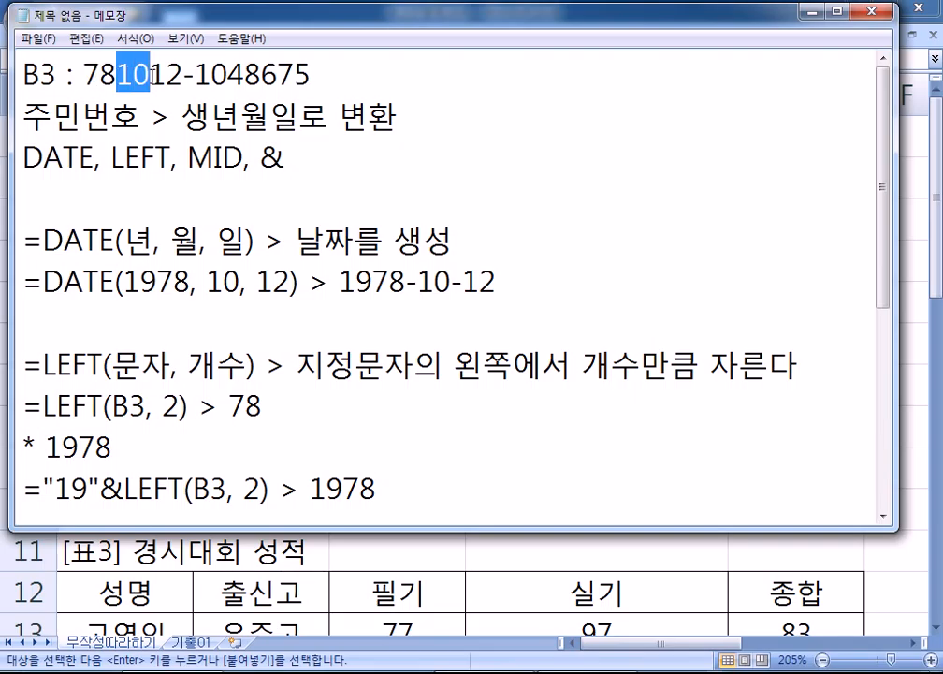
{"action": "scroll", "coordinate": [238, 184], "scroll_direction": "down", "scroll_amount": 3}
{"action": "left_click_drag", "start_coordinate": [158, 281], "coordinate": [208, 281]}
Step: Complete the first MID example with the two-digit birth month it extracts and end the line
{"action": "left_click", "coordinate": [272, 278]}
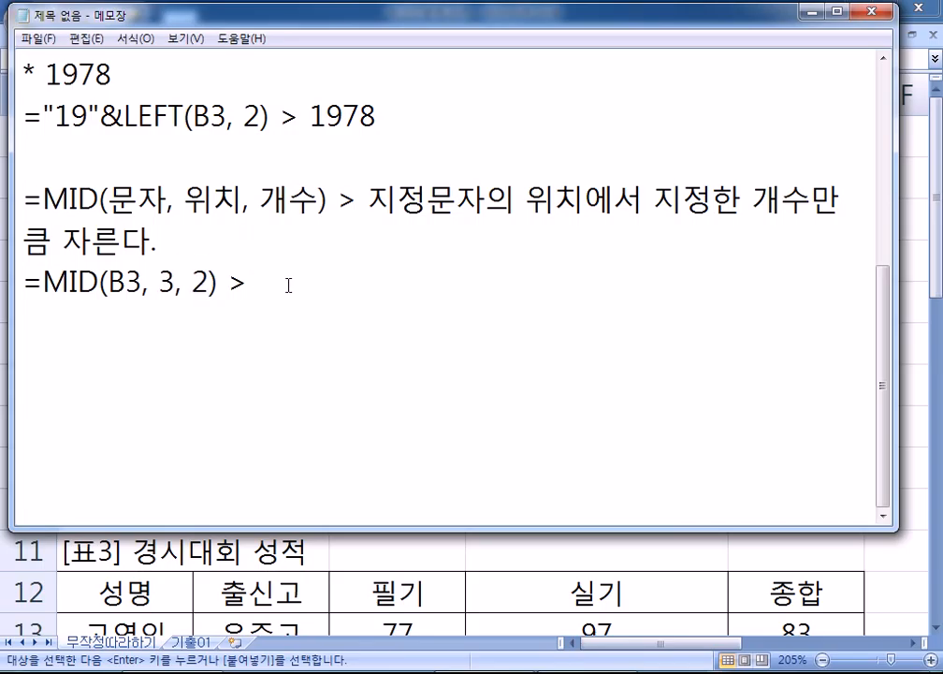
{"action": "scroll", "coordinate": [356, 307], "scroll_direction": "up", "scroll_amount": 3}
{"action": "scroll", "coordinate": [356, 307], "scroll_direction": "down", "scroll_amount": 3}
{"action": "type", "text": "10"}
{"action": "key", "text": "Return"}
Step: Write a second MID example, "=MID(B3, 5, 2) >", on the line below the first one
{"action": "type", "text": "=MID("}
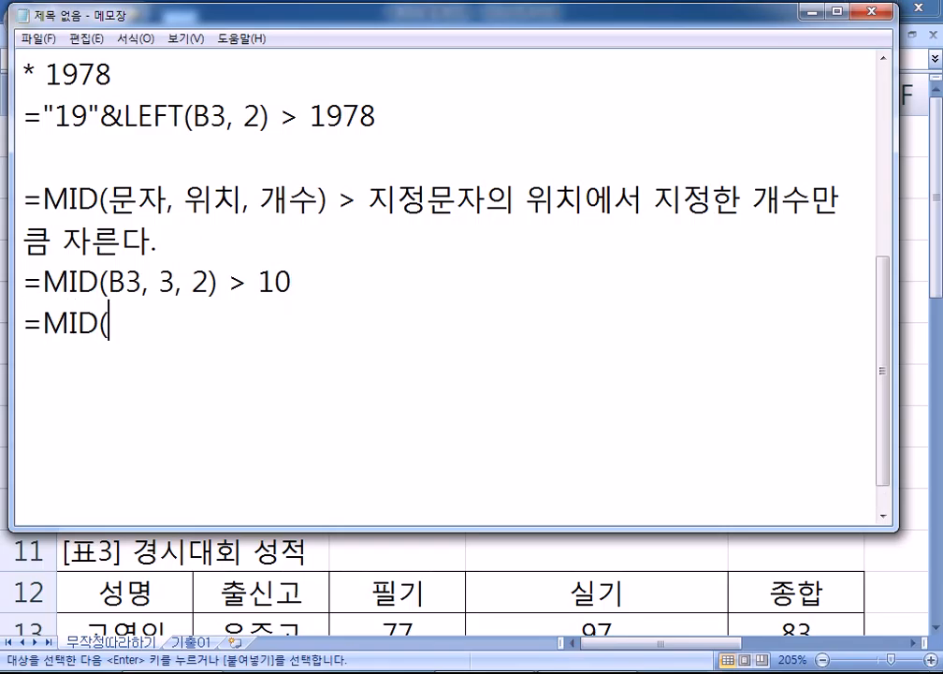
{"action": "type", "text": "B3, "}
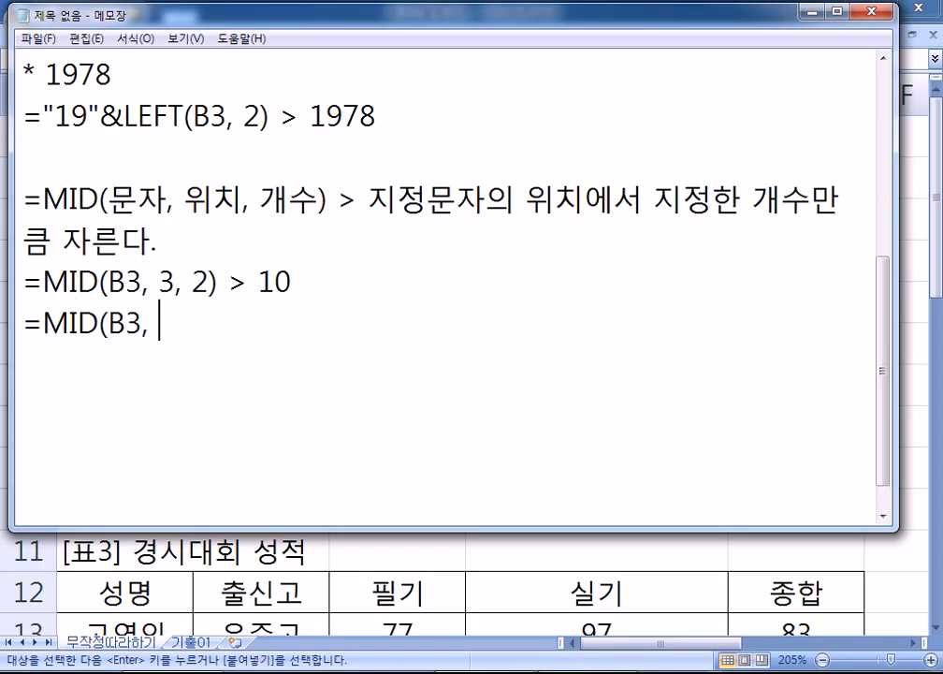
{"action": "type", "text": "5, 2) >"}
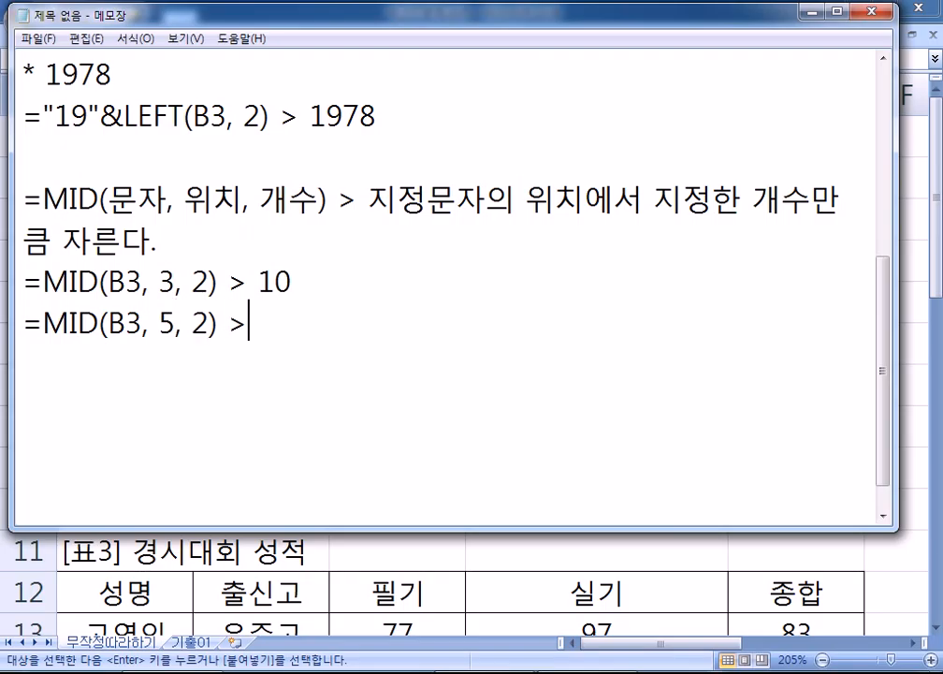
Step: Check the birth-day digits of the B3 registration number, complete the second MID example with them, and leave a blank line below
{"action": "scroll", "coordinate": [216, 241], "scroll_direction": "up", "scroll_amount": 2}
{"action": "scroll", "coordinate": [222, 241], "scroll_direction": "up", "scroll_amount": 1}
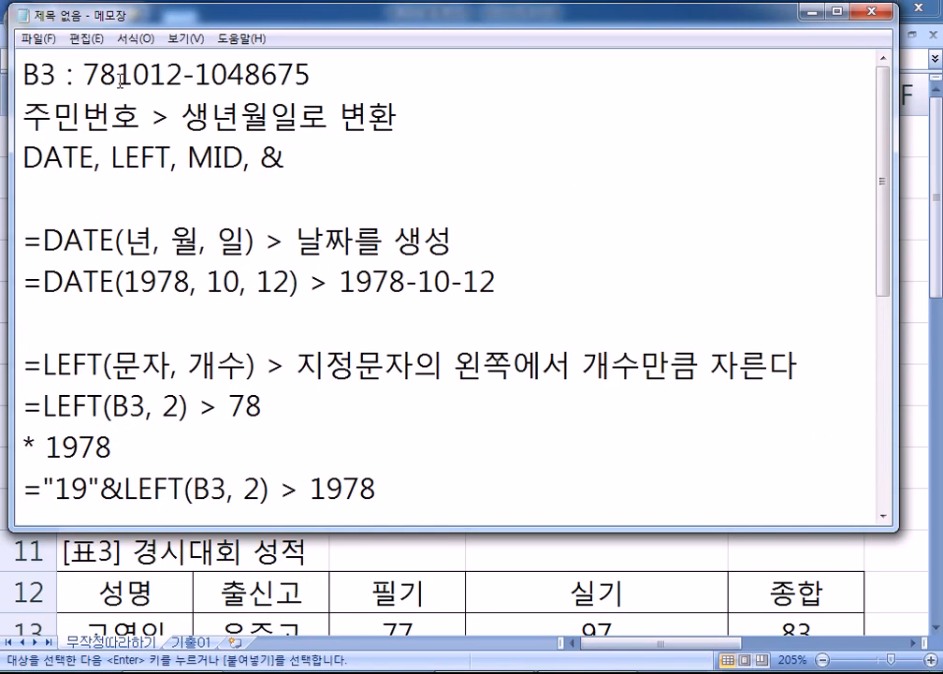
{"action": "left_click_drag", "start_coordinate": [98, 73], "coordinate": [185, 73]}
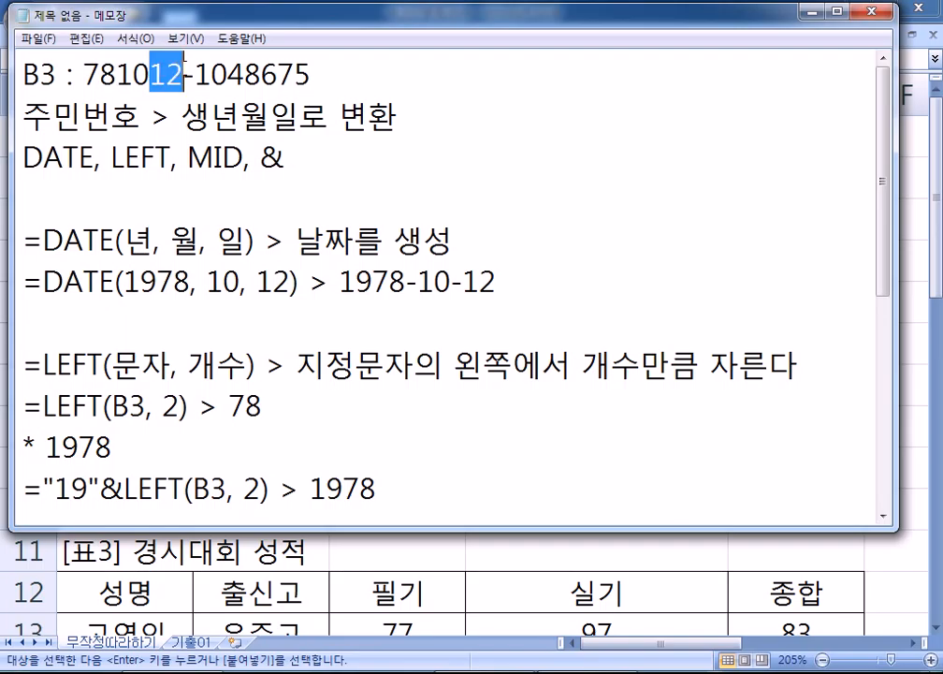
{"action": "scroll", "coordinate": [434, 352], "scroll_direction": "down", "scroll_amount": 4}
{"action": "left_click", "coordinate": [312, 276]}
{"action": "type", "text": "12"}
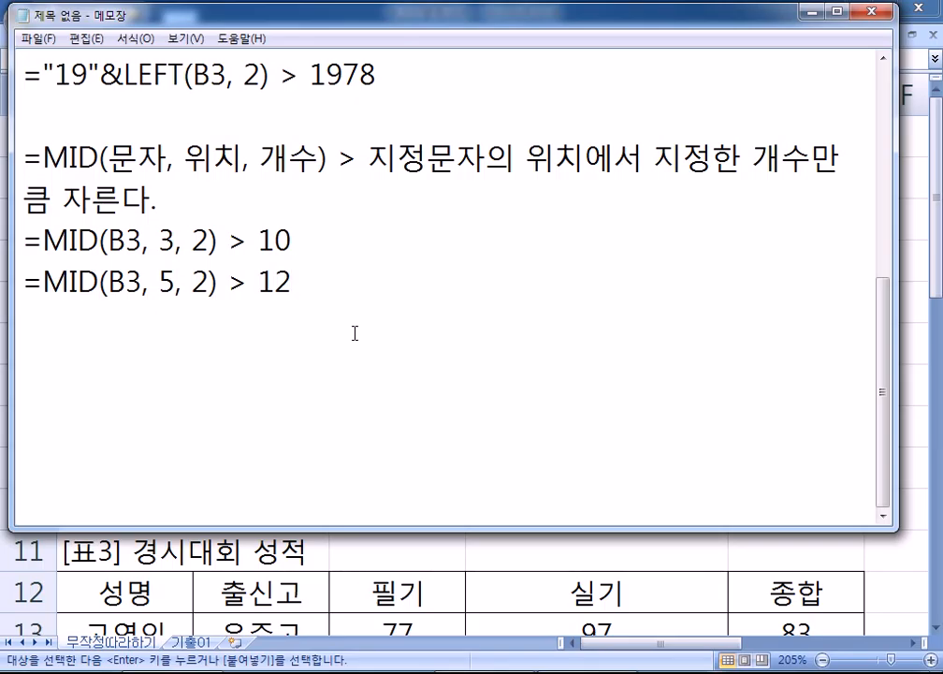
{"action": "key", "text": "Return"}
{"action": "key", "text": "Return"}
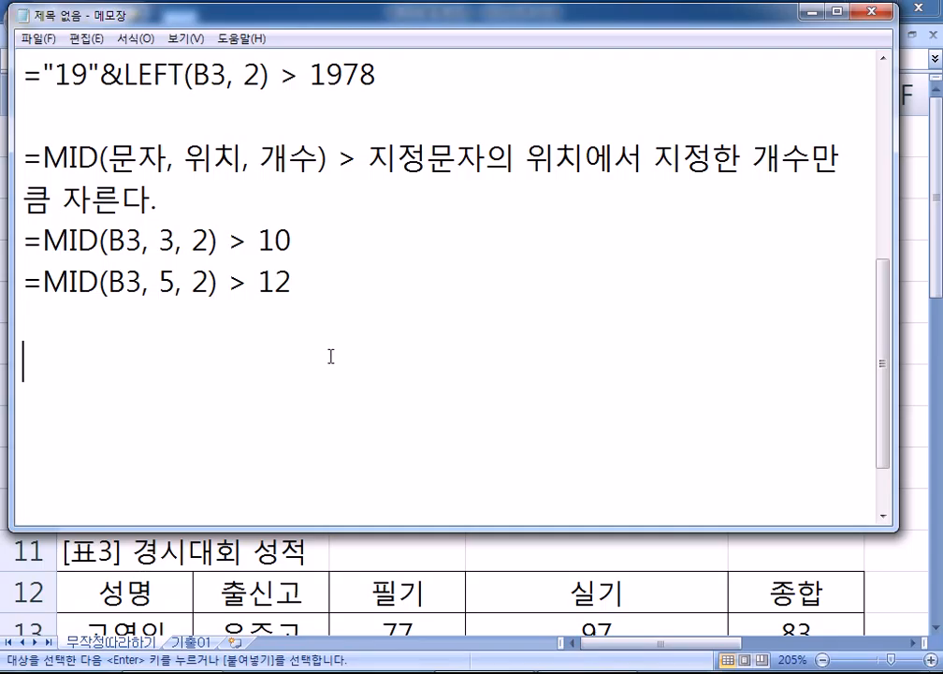
Step: Reduce the note's font size to fit the MID explanation on one line
{"action": "scroll", "coordinate": [290, 353], "scroll_direction": "up", "scroll_amount": 3}
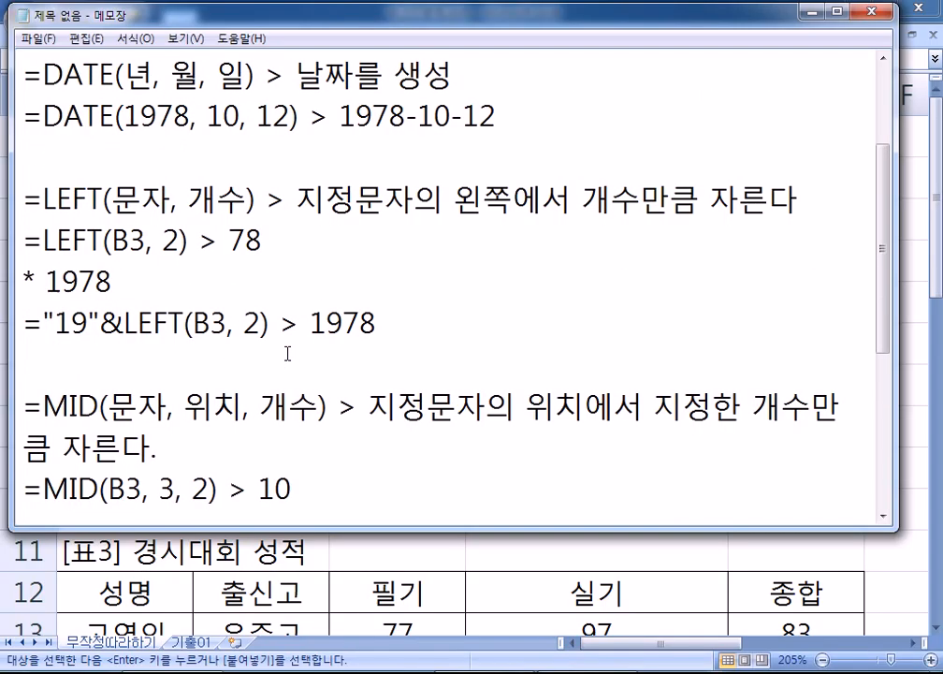
{"action": "left_click", "coordinate": [132, 39]}
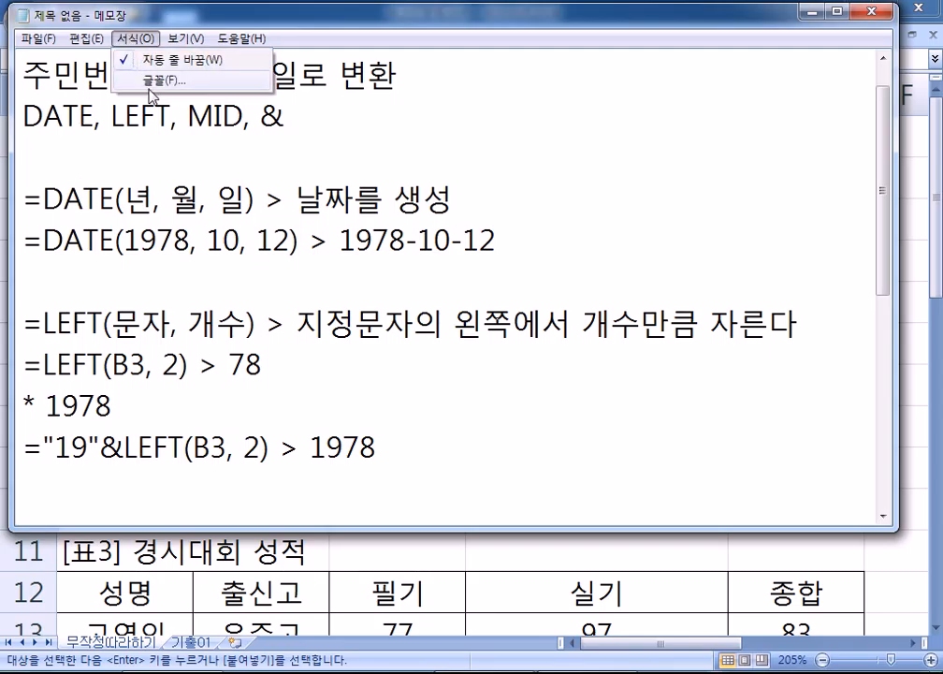
{"action": "left_click", "coordinate": [140, 77]}
{"action": "scroll", "coordinate": [387, 246], "scroll_direction": "up", "scroll_amount": 1}
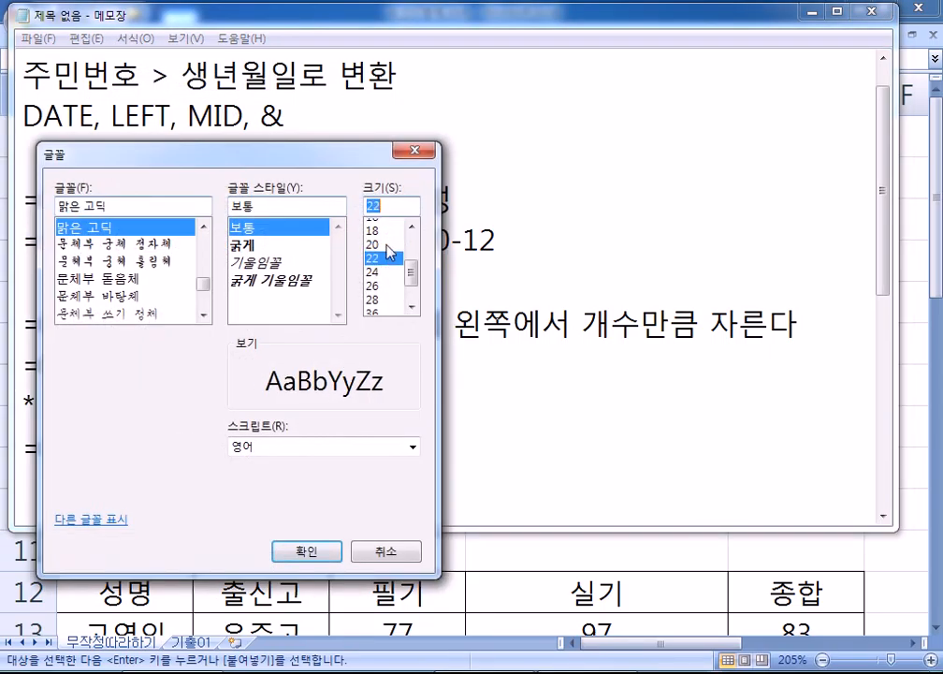
{"action": "left_click", "coordinate": [383, 253]}
{"action": "left_click", "coordinate": [305, 551]}
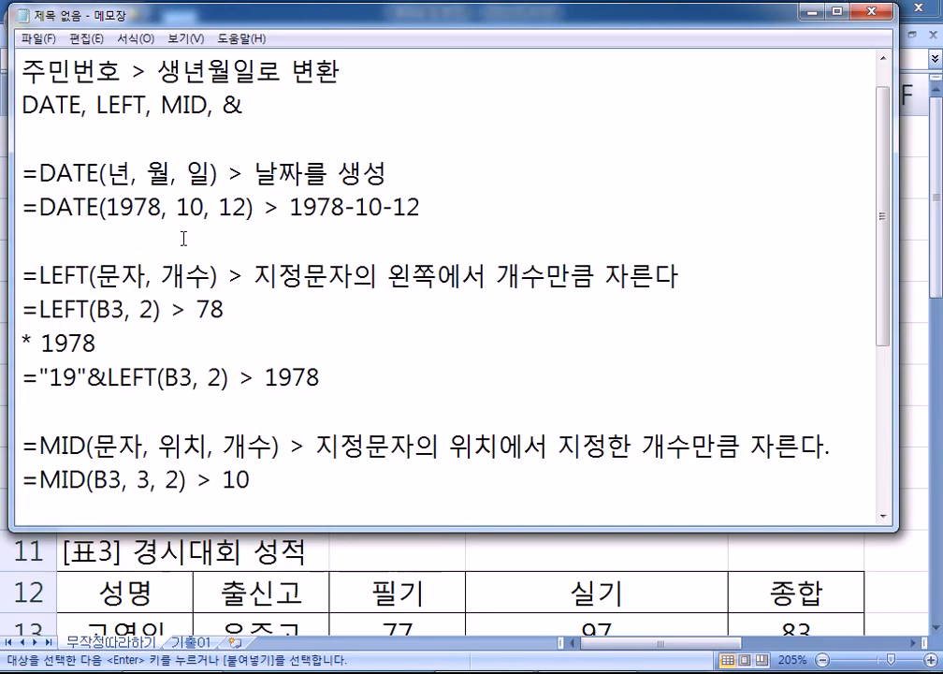
Step: Copy the DATE example formula, without its result, to a new line below the MID examples
{"action": "left_click_drag", "start_coordinate": [21, 206], "coordinate": [254, 205]}
{"action": "key", "text": "ctrl+c"}
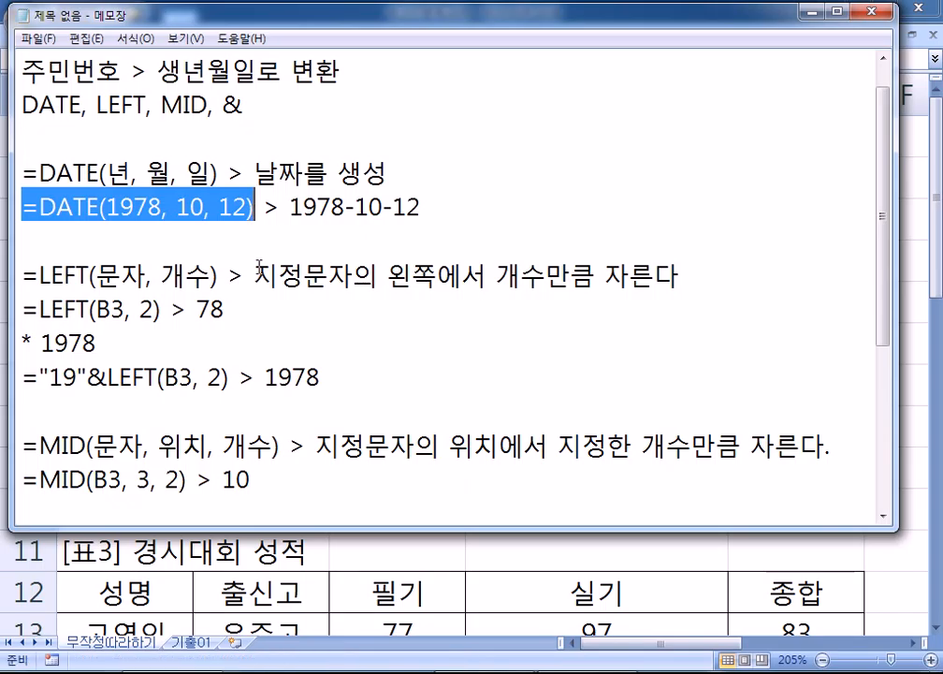
{"action": "scroll", "coordinate": [133, 304], "scroll_direction": "down", "scroll_amount": 3}
{"action": "left_click", "coordinate": [71, 301]}
{"action": "key", "text": "ctrl+v"}
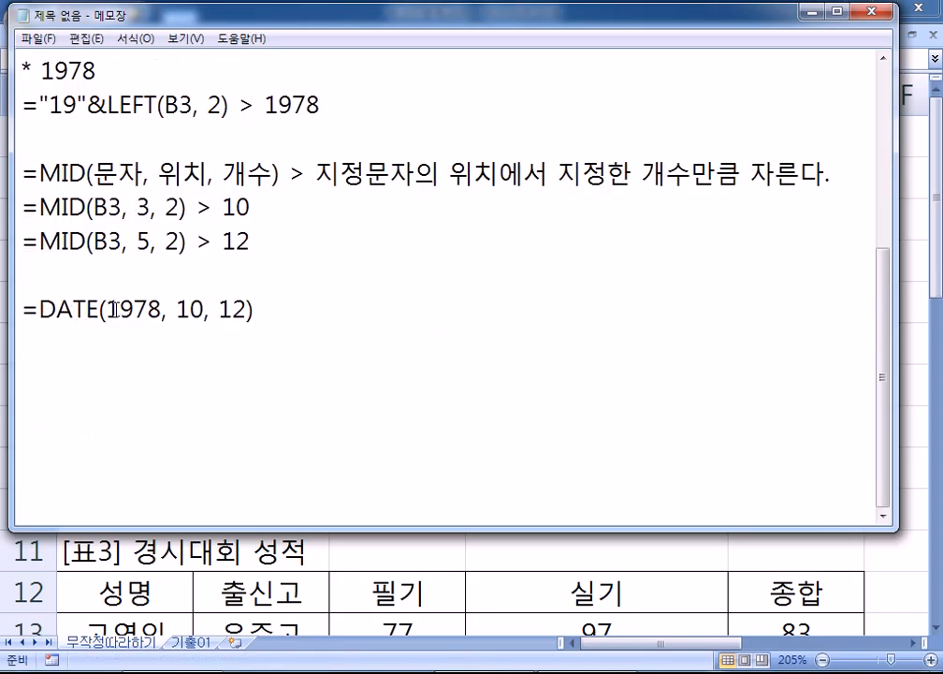
Step: Replace the copied DATE formula's arguments with "19"&LEFT(B3, 2), MID(B3, 3, 2) and MID(B3, 5, 2), and end the line
{"action": "scroll", "coordinate": [113, 309], "scroll_direction": "up", "scroll_amount": 2}
{"action": "left_click_drag", "start_coordinate": [24, 309], "coordinate": [228, 309]}
{"action": "scroll", "coordinate": [228, 309], "scroll_direction": "down", "scroll_amount": 3}
{"action": "left_click_drag", "start_coordinate": [106, 411], "coordinate": [161, 412]}
{"action": "key", "text": "ctrl+v"}
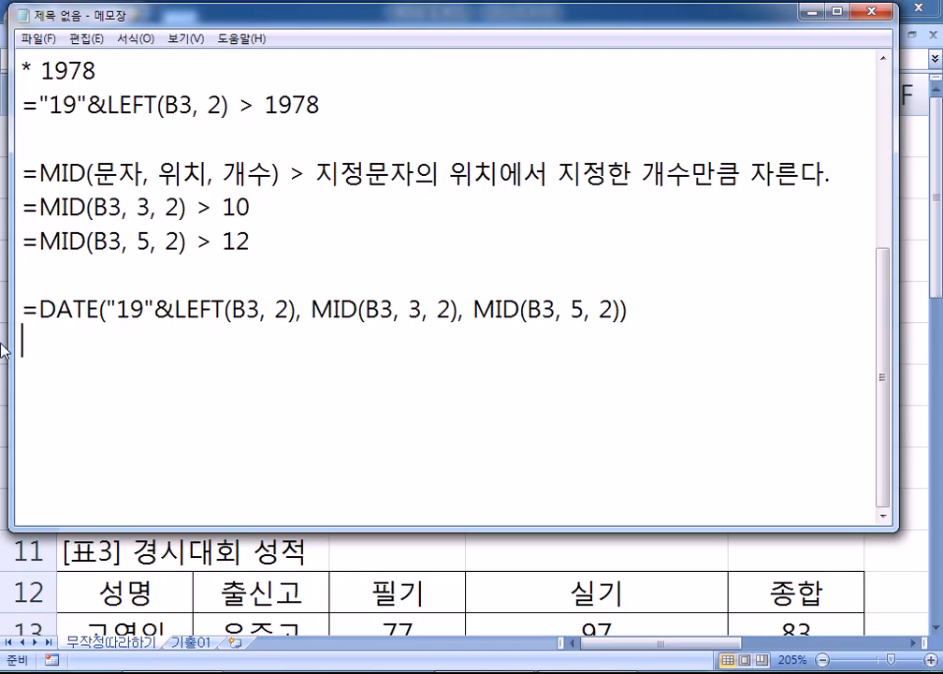
Step: Compare the note's registration number and its DATE, LEFT, MID, & list with the digits in Excel cell B3
{"action": "scroll", "coordinate": [40, 384], "scroll_direction": "up", "scroll_amount": 3}
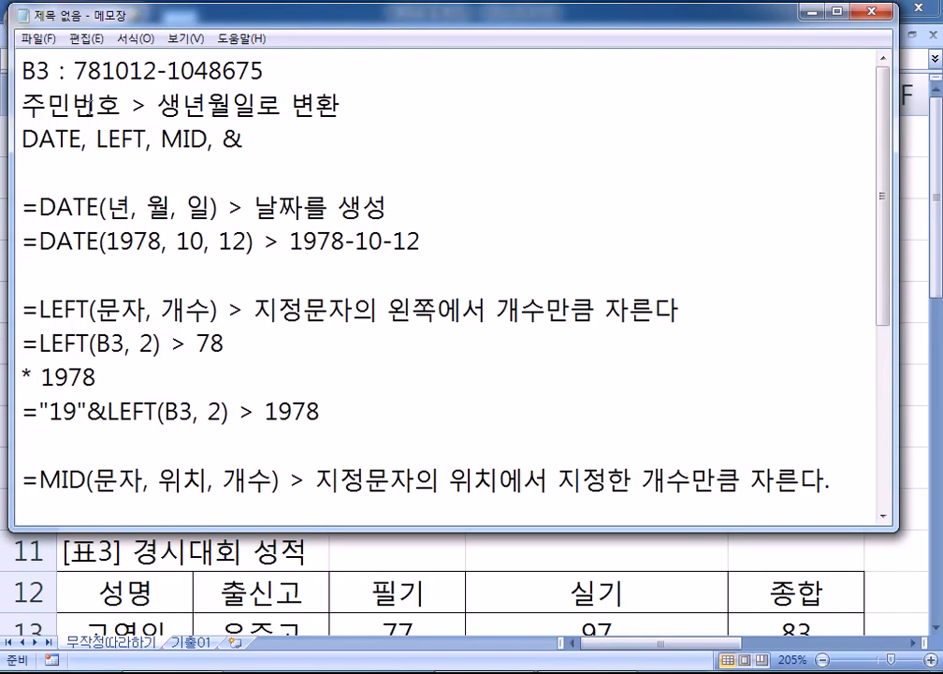
{"action": "left_click_drag", "start_coordinate": [73, 69], "coordinate": [265, 72]}
{"action": "left_click_drag", "start_coordinate": [423, 7], "coordinate": [447, 241]}
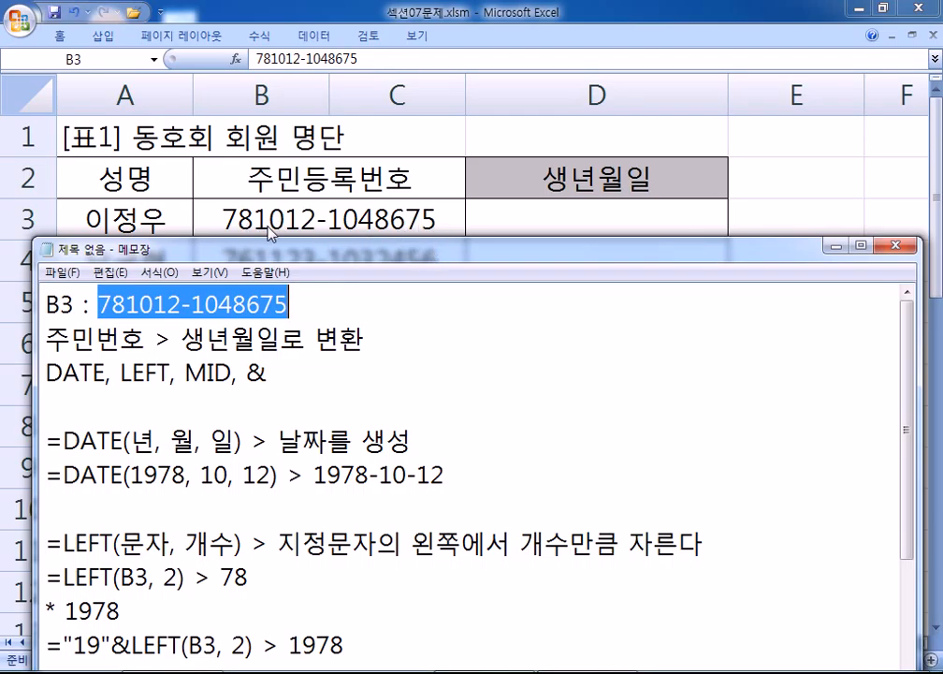
{"action": "left_click", "coordinate": [307, 220]}
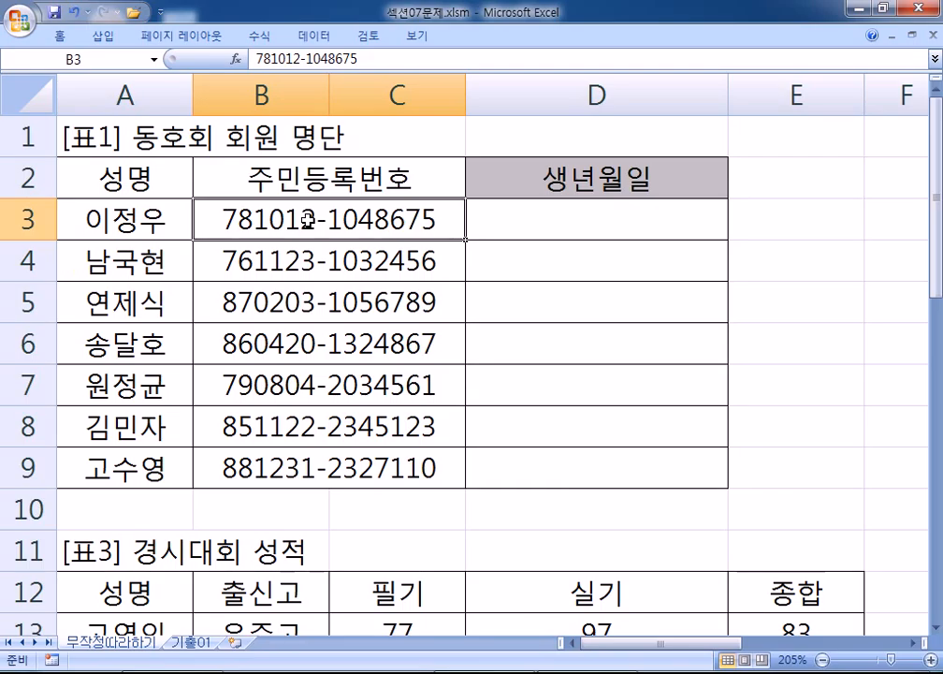
{"action": "key", "text": "alt+Tab"}
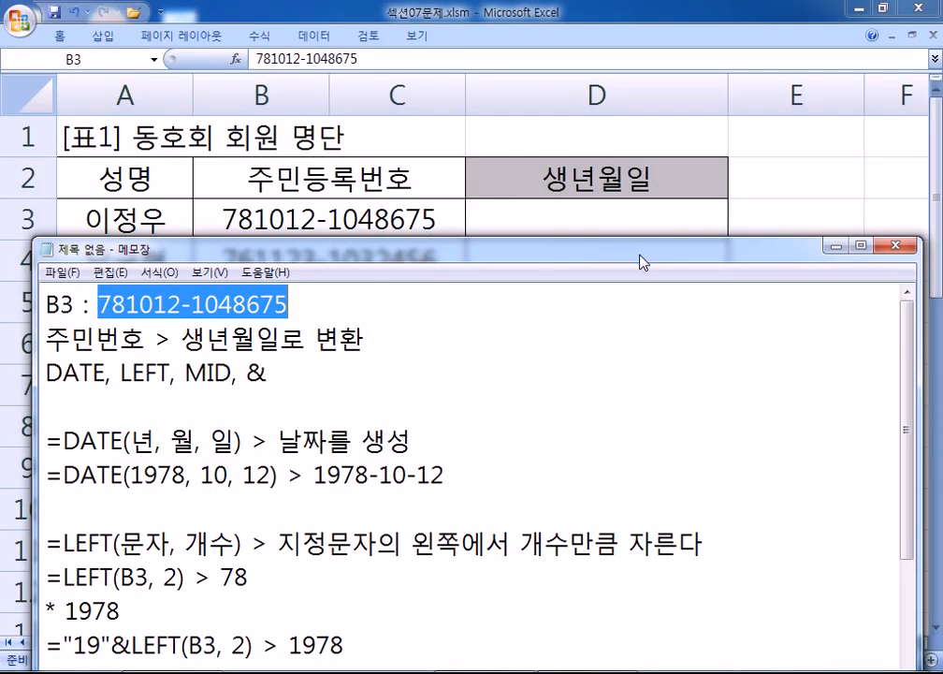
{"action": "left_click_drag", "start_coordinate": [642, 264], "coordinate": [640, 271]}
{"action": "left_click_drag", "start_coordinate": [46, 379], "coordinate": [266, 379]}
{"action": "left_click", "coordinate": [107, 382]}
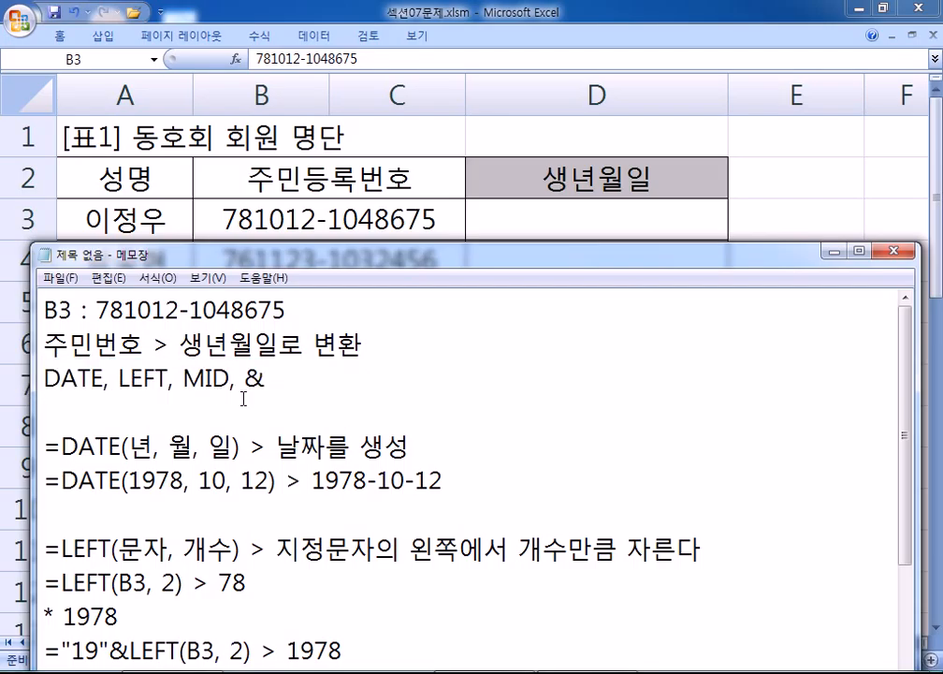
{"action": "double_click", "coordinate": [259, 220]}
{"action": "left_click_drag", "start_coordinate": [259, 220], "coordinate": [284, 220]}
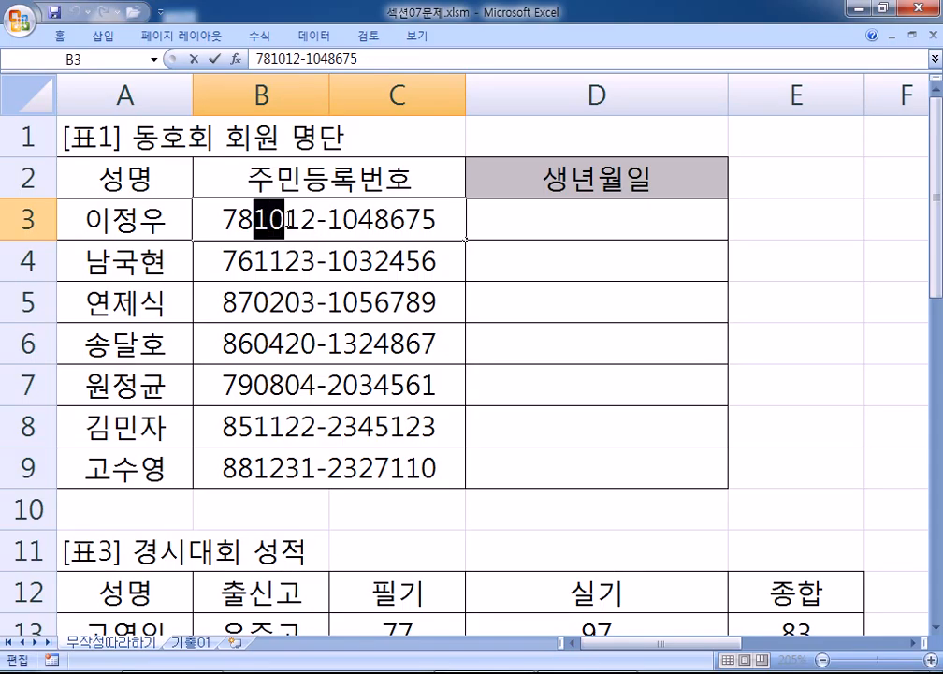
{"action": "key", "text": "alt+Tab"}
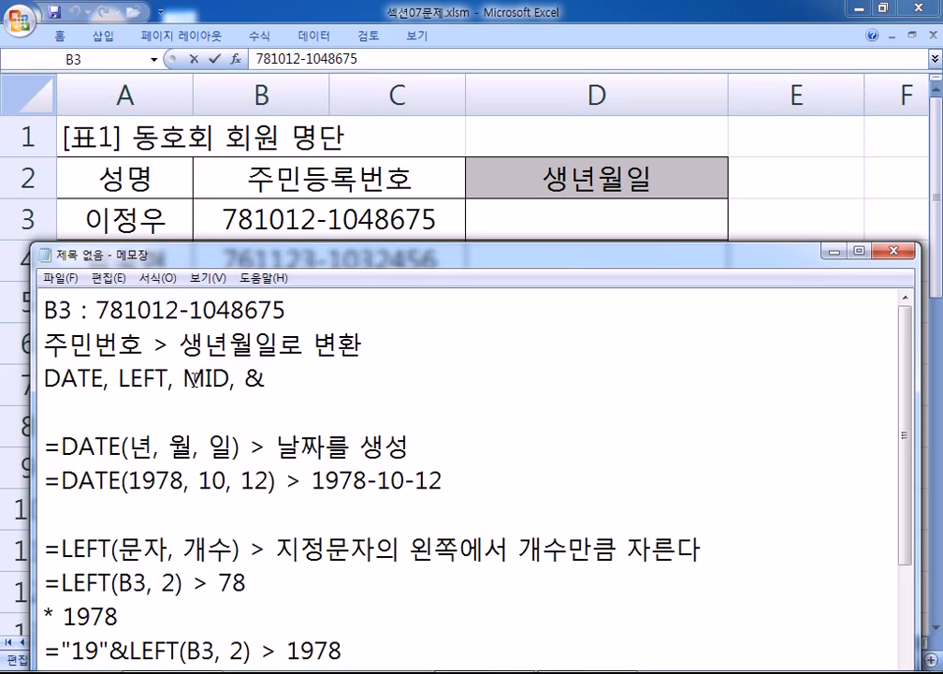
Step: Examine how the combined DATE formula at the end of the note nests the LEFT and MID functions
{"action": "scroll", "coordinate": [187, 395], "scroll_direction": "down", "scroll_amount": 2}
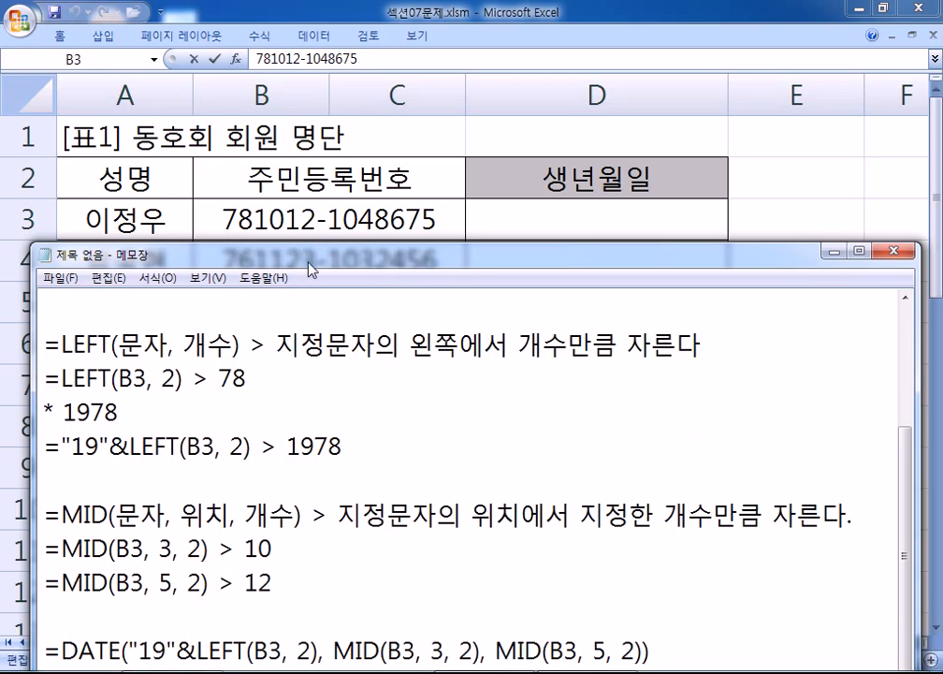
{"action": "left_click_drag", "start_coordinate": [247, 252], "coordinate": [238, 38]}
{"action": "scroll", "coordinate": [219, 372], "scroll_direction": "down", "scroll_amount": 1}
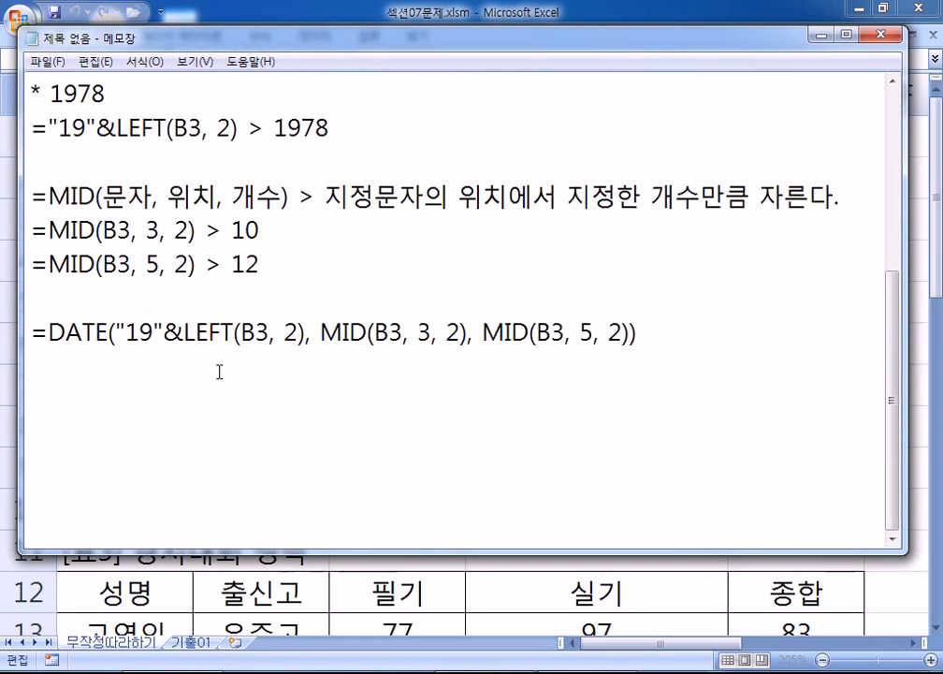
{"action": "left_click_drag", "start_coordinate": [47, 333], "coordinate": [636, 337]}
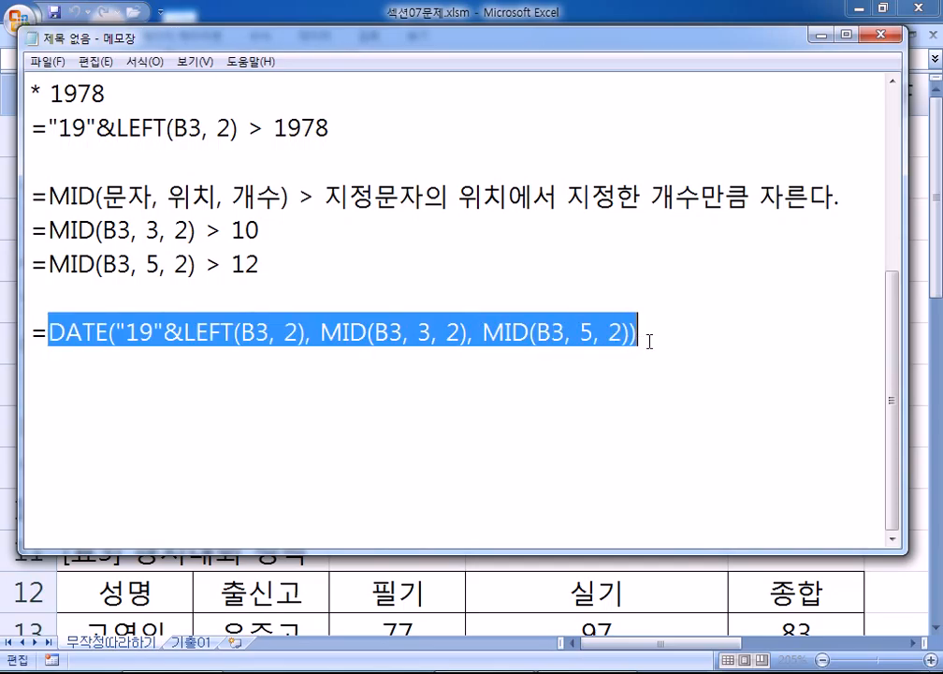
{"action": "left_click", "coordinate": [419, 375]}
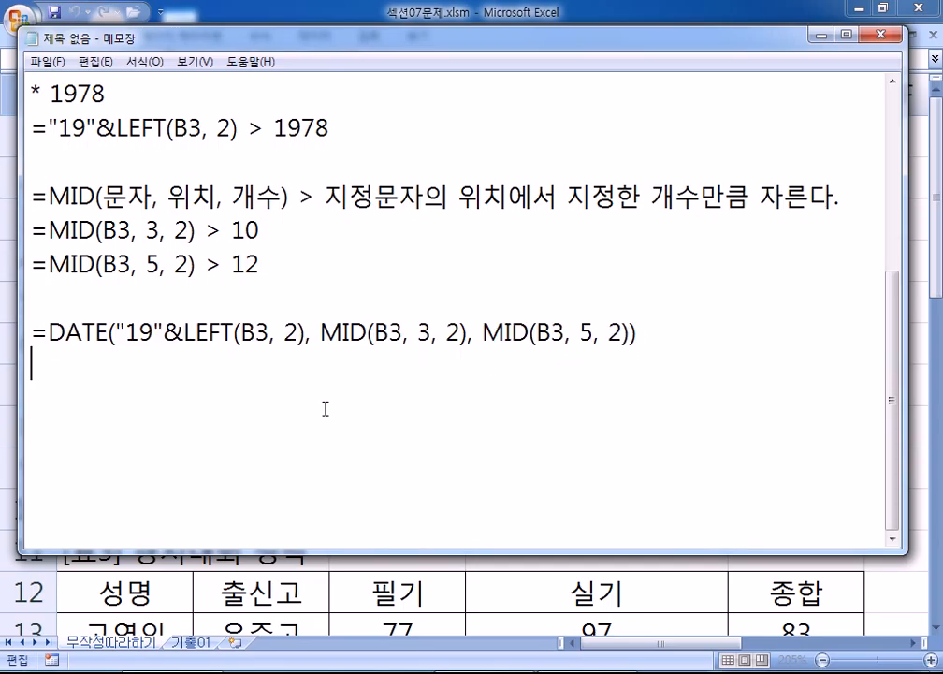
Step: Switch to Excel, leave B3 unedited, and start a DATE formula in cell D3 of the 생년월일 column
{"action": "key", "text": "alt+Tab"}
{"action": "key", "text": "Escape"}
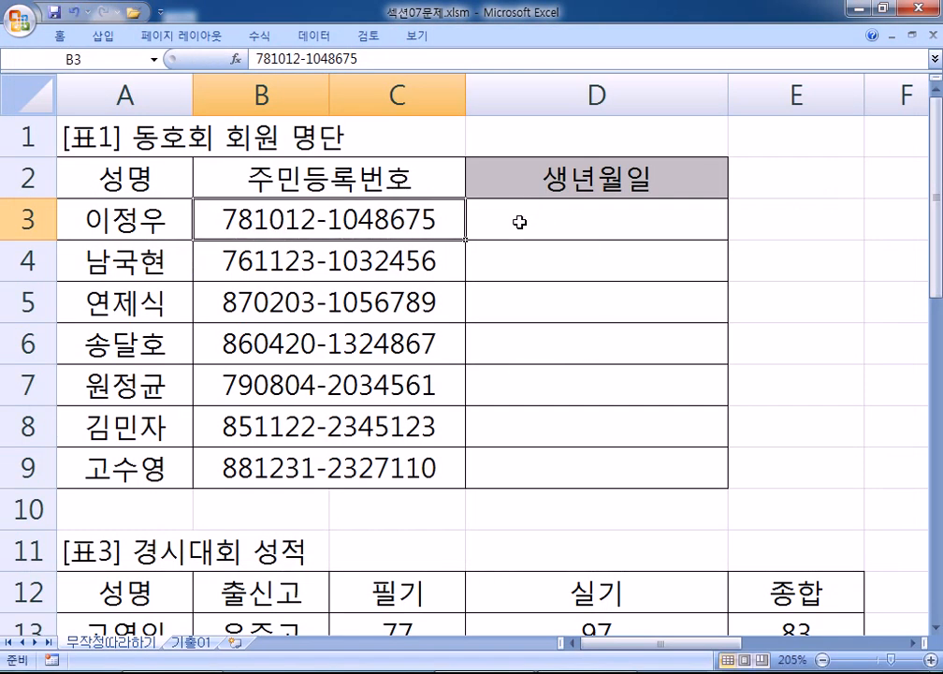
{"action": "left_click", "coordinate": [520, 225]}
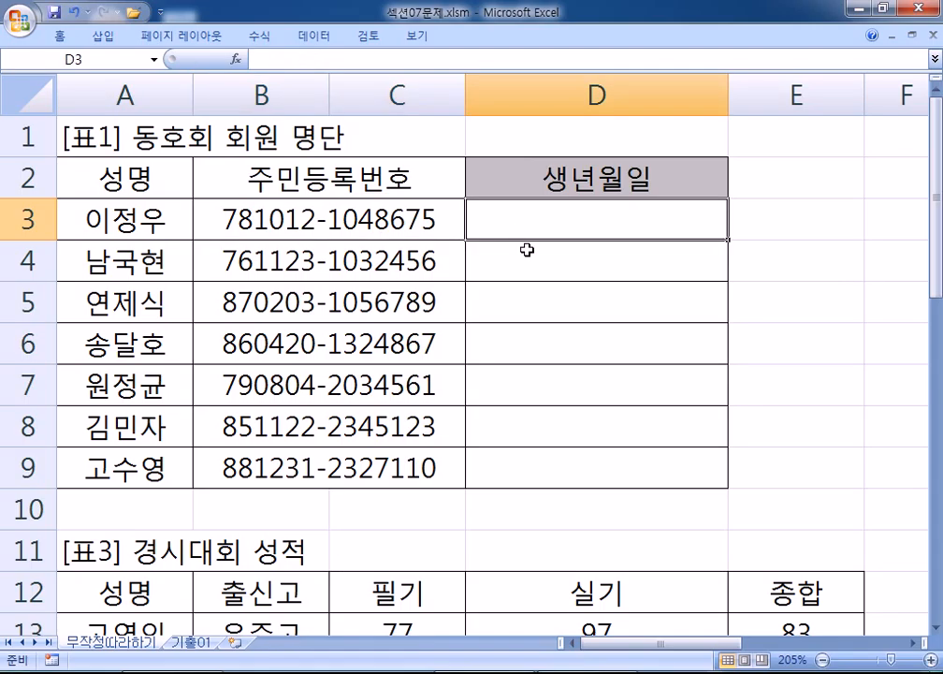
{"action": "type", "text": "="}
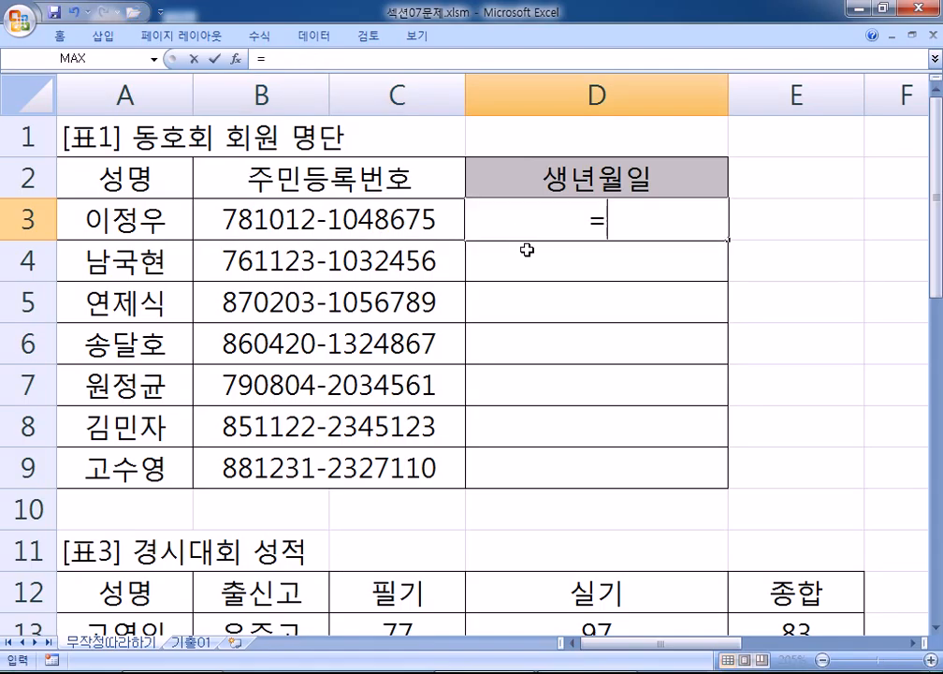
{"action": "type", "text": "DAR"}
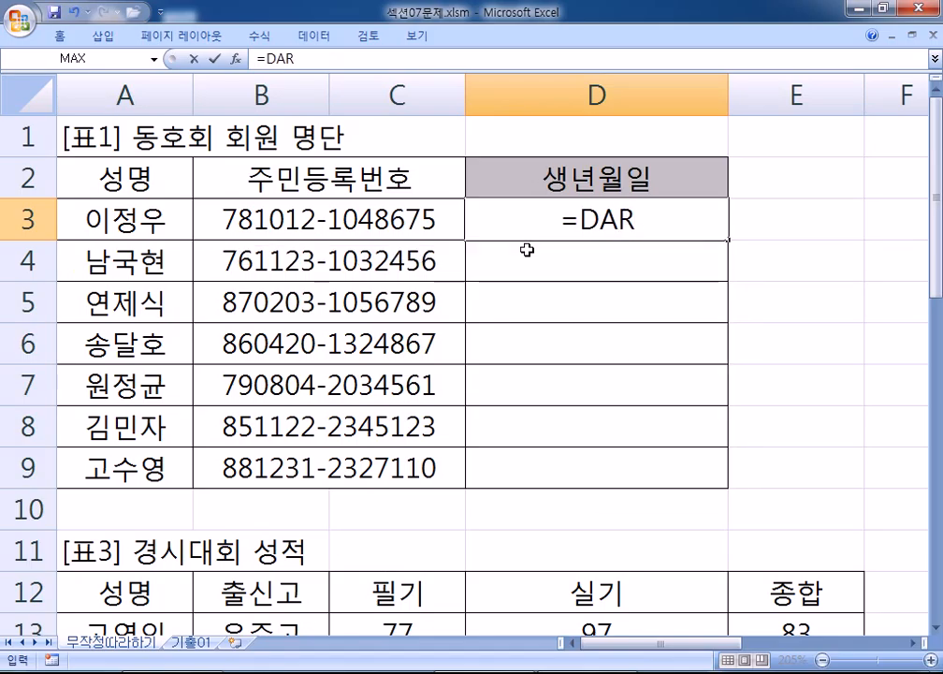
{"action": "key", "text": "BackSpace"}
{"action": "type", "text": "TE"}
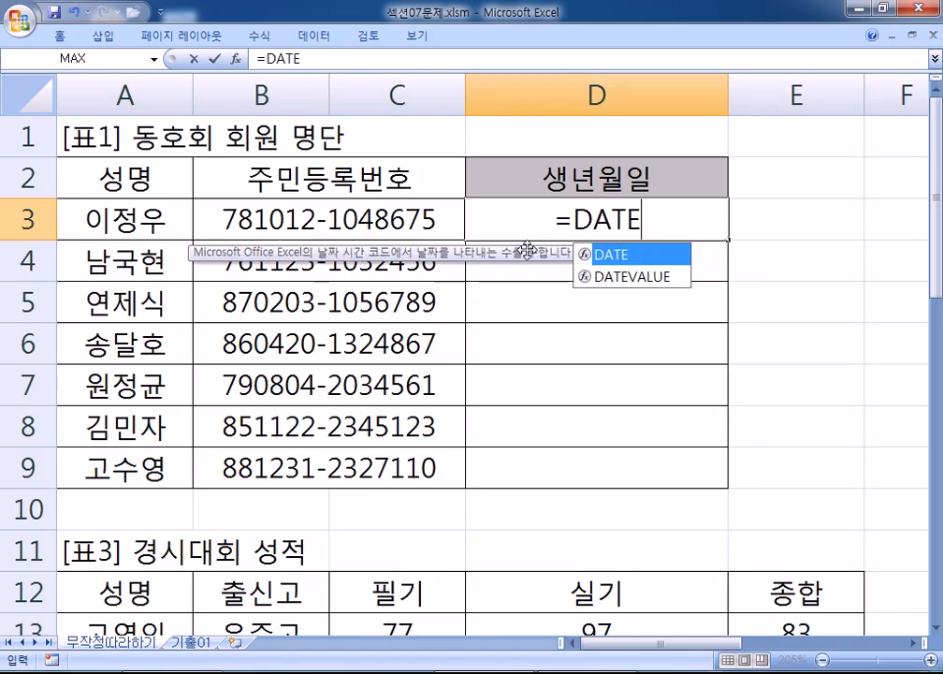
{"action": "type", "text": "("}
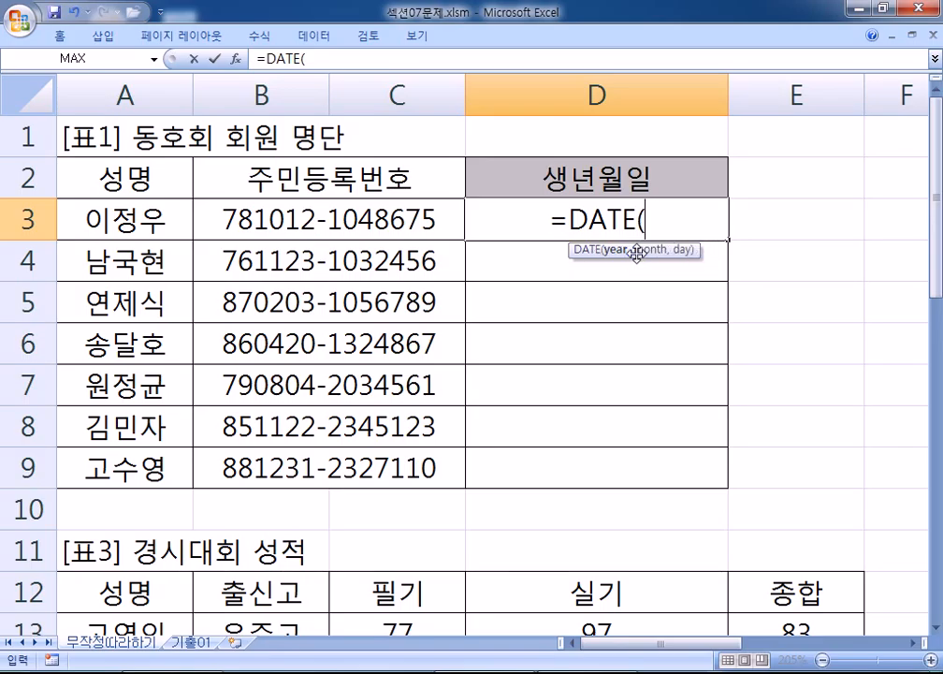
Step: Open the DATE function's arguments and set Year to "19"&LEFT(B3,2)
{"action": "left_click", "coordinate": [238, 62]}
{"action": "type", "text": "\"19\"&LEFT("}
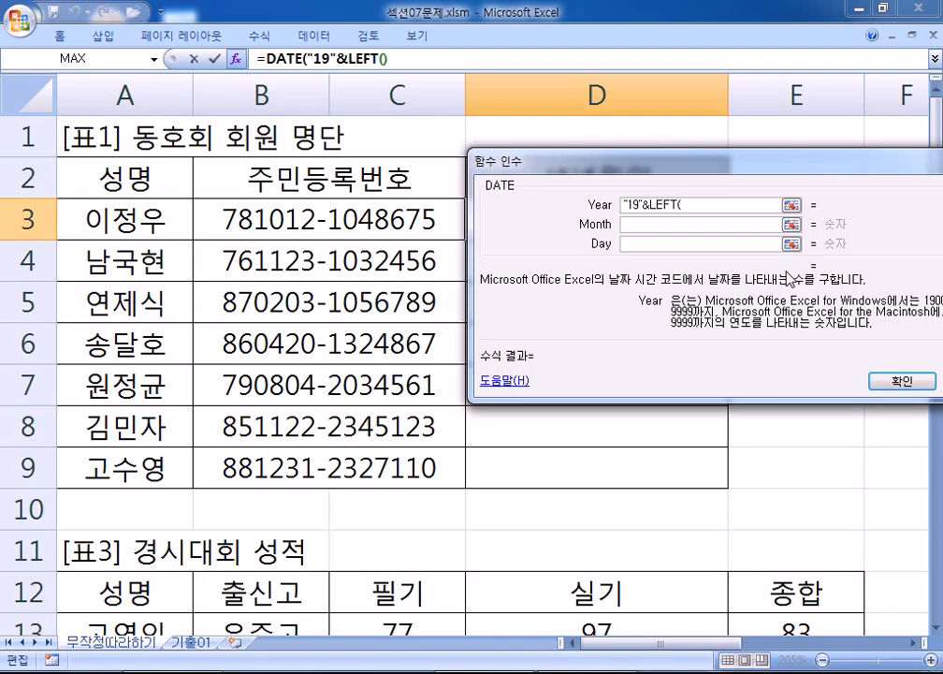
{"action": "left_click", "coordinate": [269, 220]}
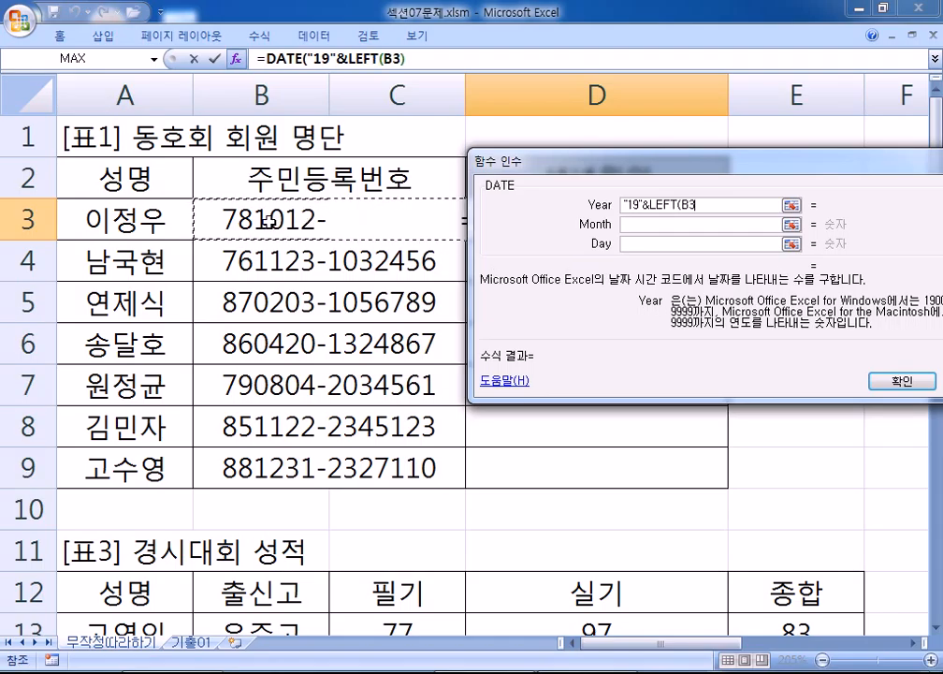
{"action": "type", "text": ",2)"}
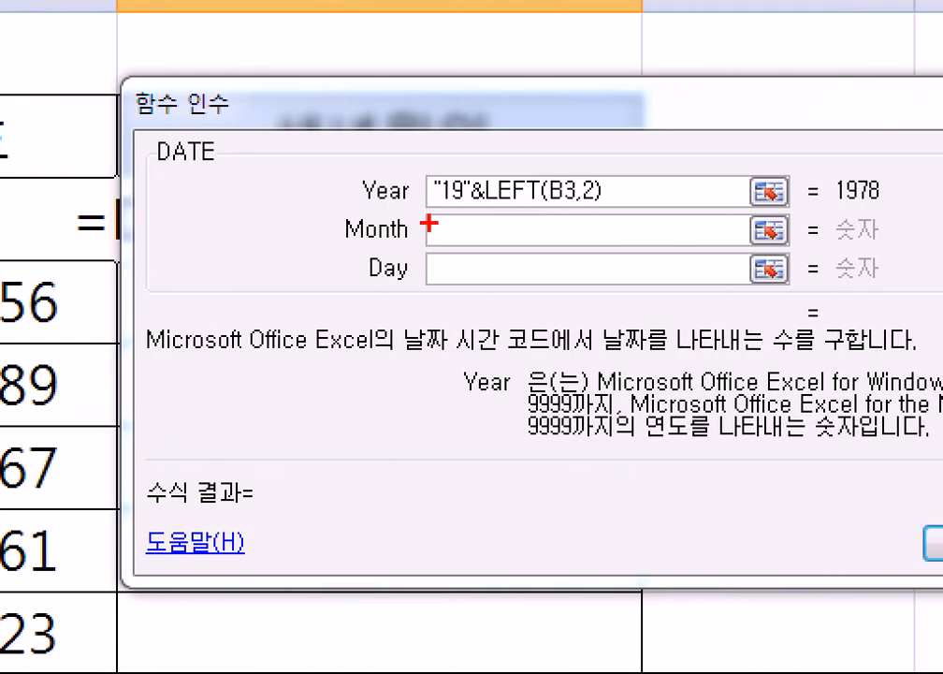
{"action": "left_click_drag", "start_coordinate": [486, 212], "coordinate": [616, 213]}
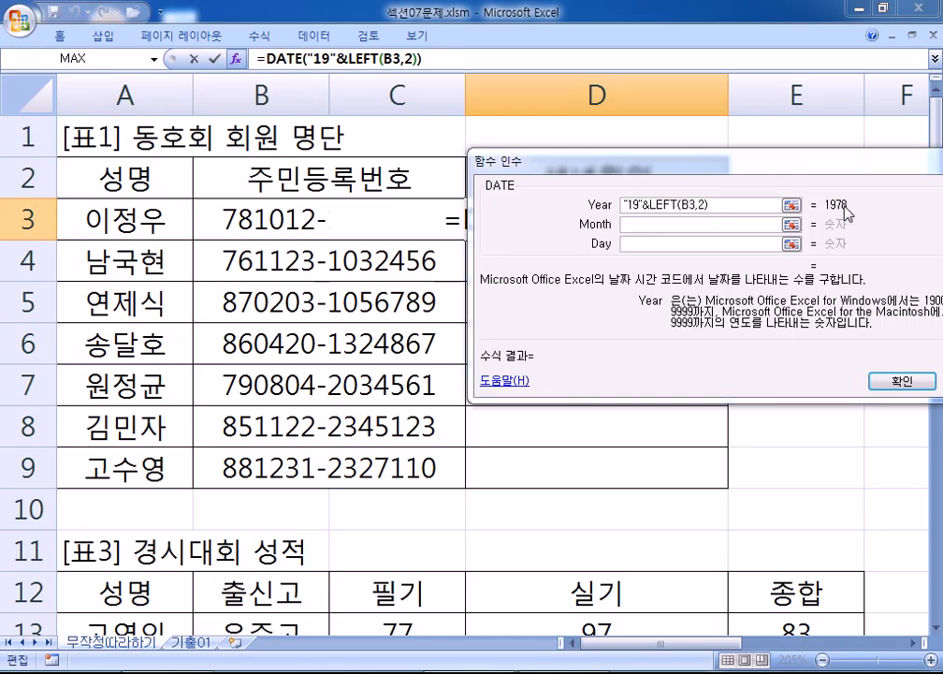
Step: Set the DATE function's Month argument to MID(B3,3,2)
{"action": "left_click", "coordinate": [683, 224]}
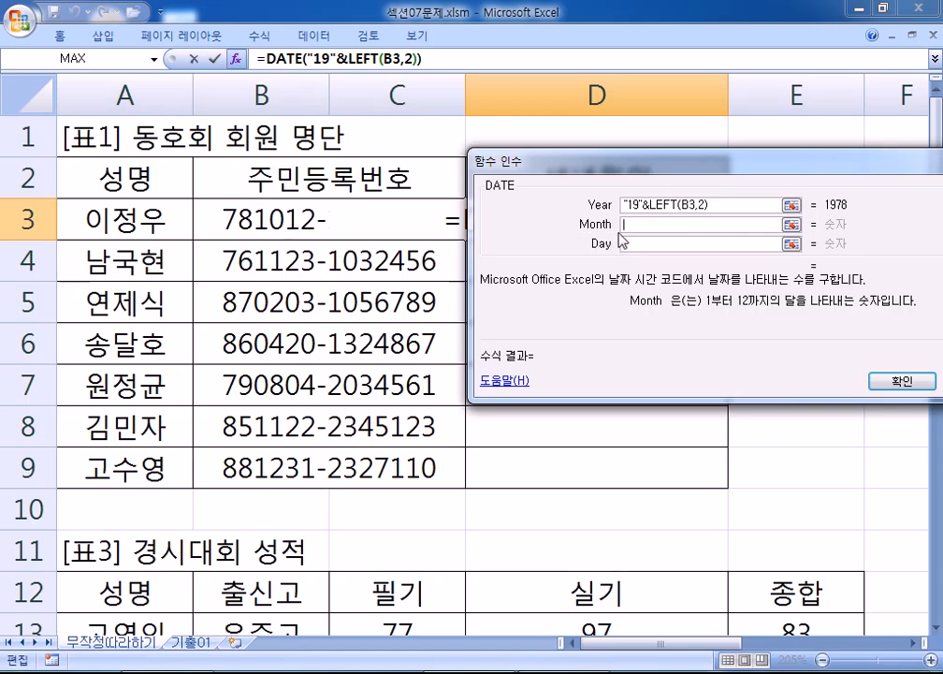
{"action": "type", "text": "MI"}
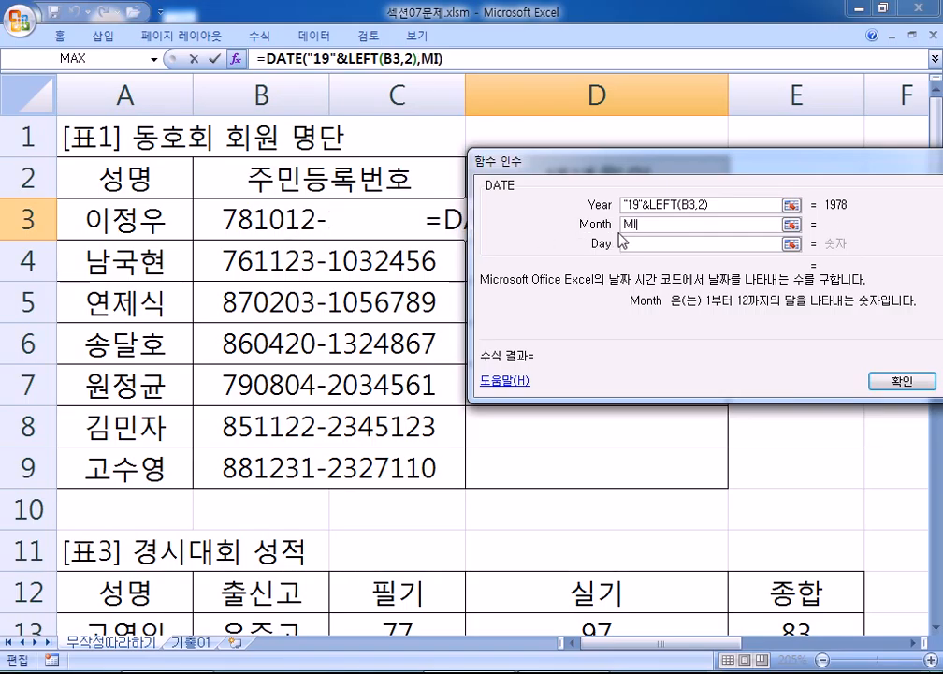
{"action": "type", "text": "D("}
{"action": "left_click", "coordinate": [241, 224]}
{"action": "type", "text": ",3"}
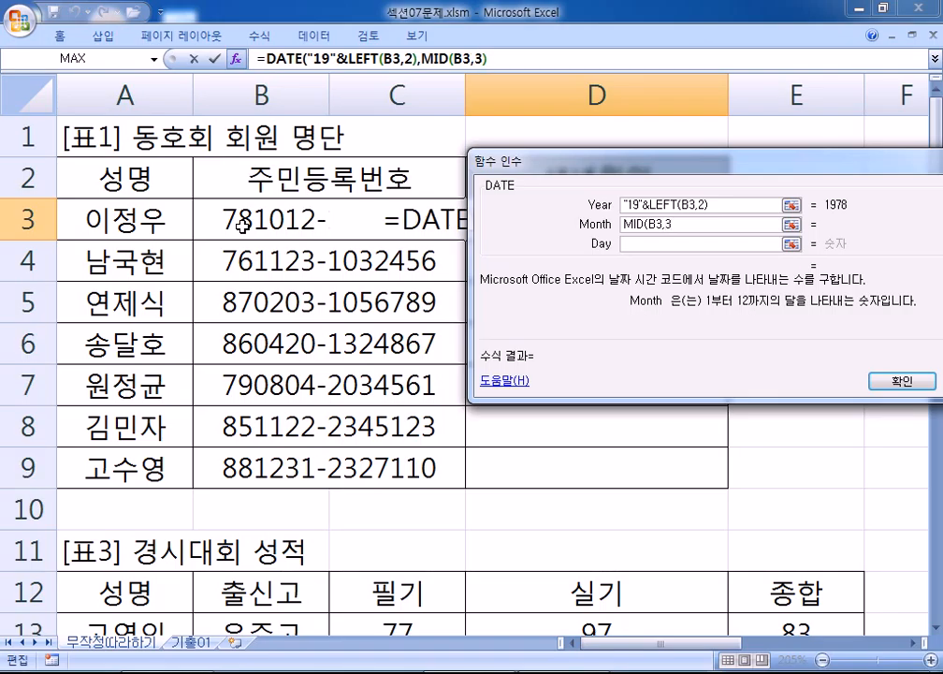
{"action": "type", "text": ",2)"}
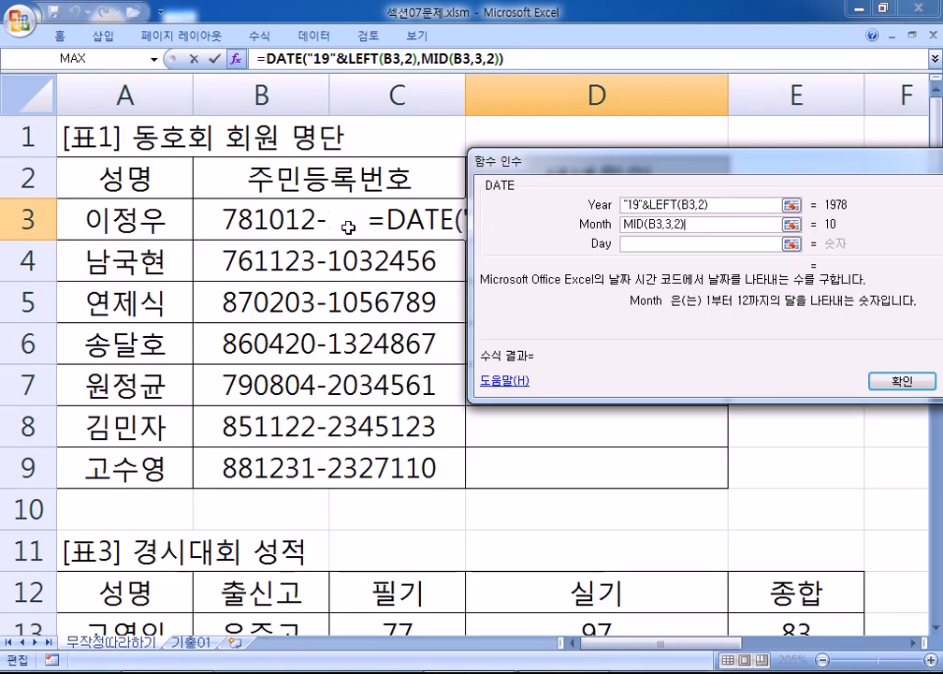
Step: Set the Day argument to MID(B3,5,2) and enter the completed DATE formula in cell D3
{"action": "left_click", "coordinate": [631, 243]}
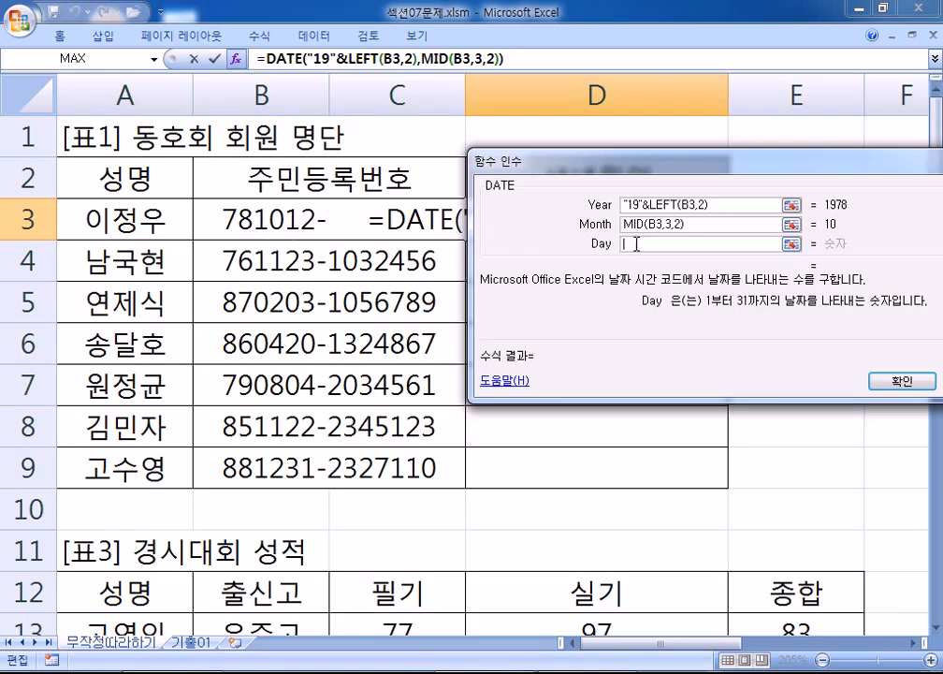
{"action": "type", "text": "MID("}
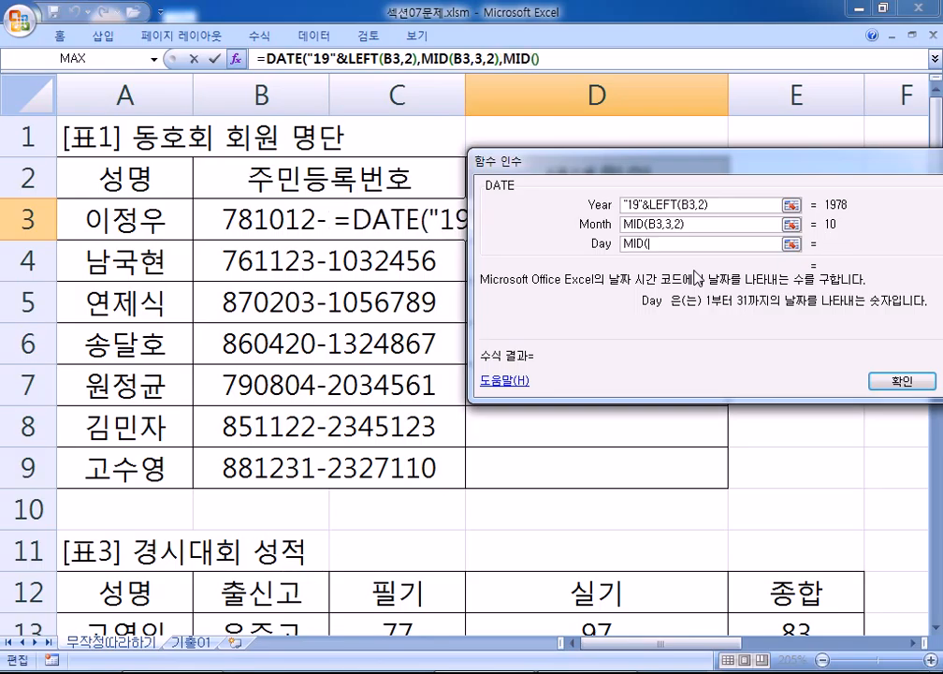
{"action": "left_click", "coordinate": [241, 217]}
{"action": "type", "text": ",5,2)"}
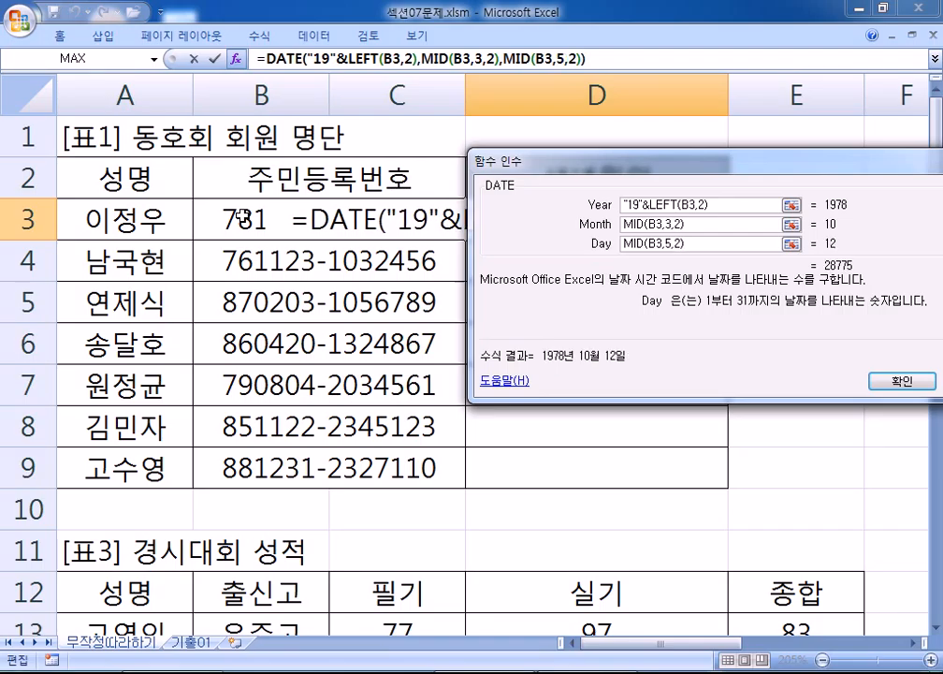
{"action": "left_click_drag", "start_coordinate": [610, 172], "coordinate": [392, 145]}
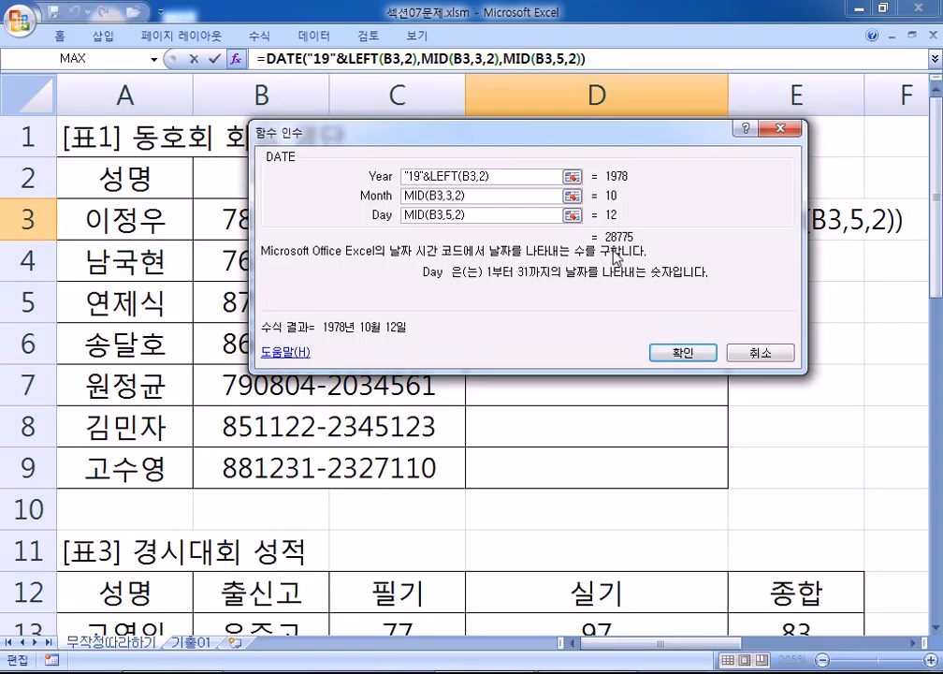
{"action": "key", "text": "Return"}
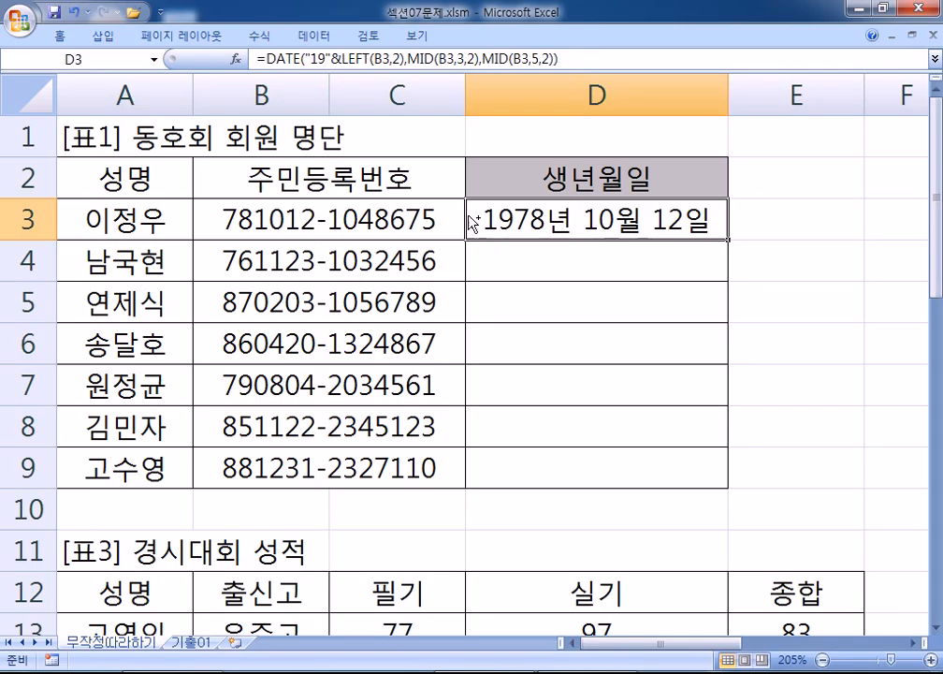
Step: Apply the custom date format yyyy-mm-dd to cell D3
{"action": "key", "text": "ctrl+1"}
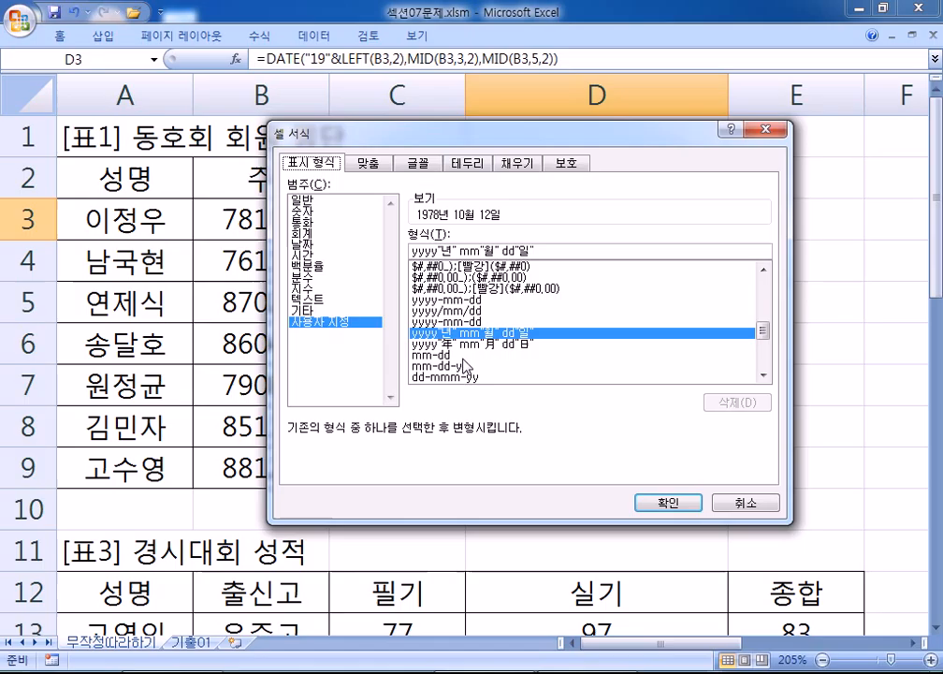
{"action": "left_click", "coordinate": [449, 301]}
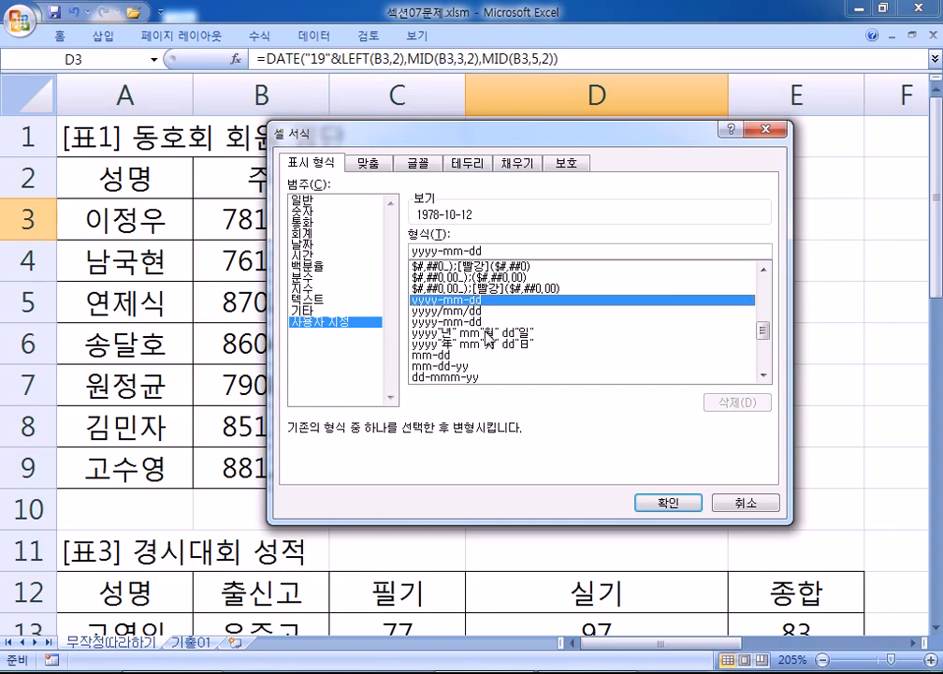
{"action": "left_click", "coordinate": [488, 332]}
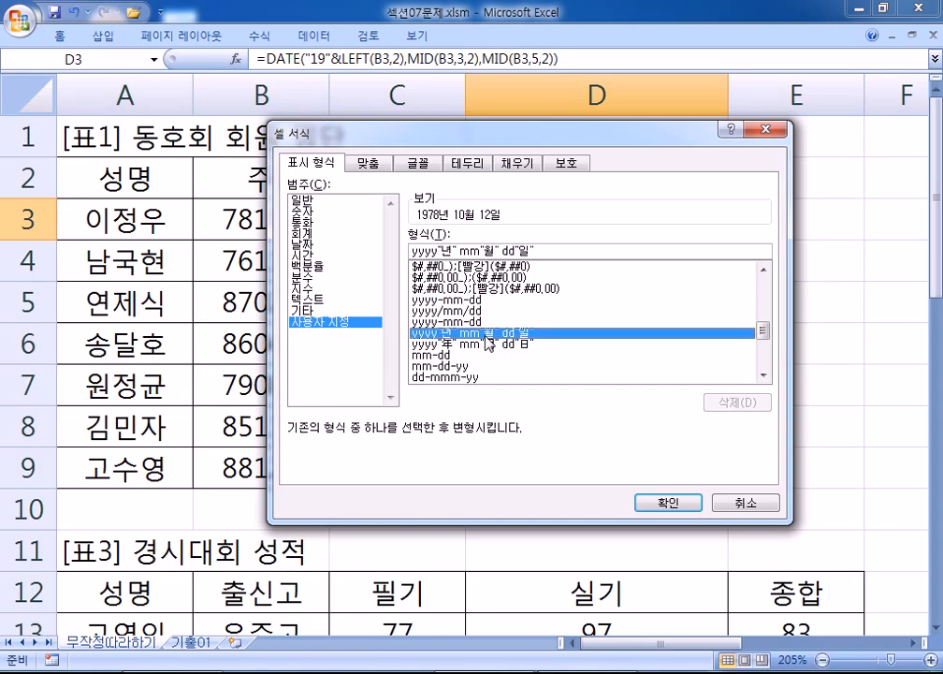
{"action": "left_click", "coordinate": [463, 300]}
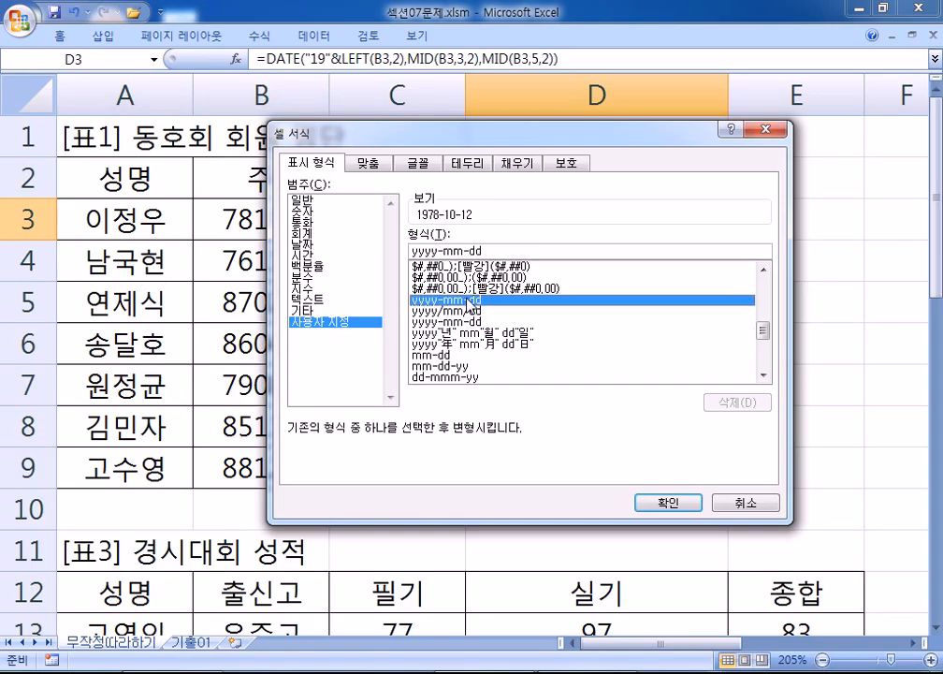
{"action": "left_click", "coordinate": [655, 503]}
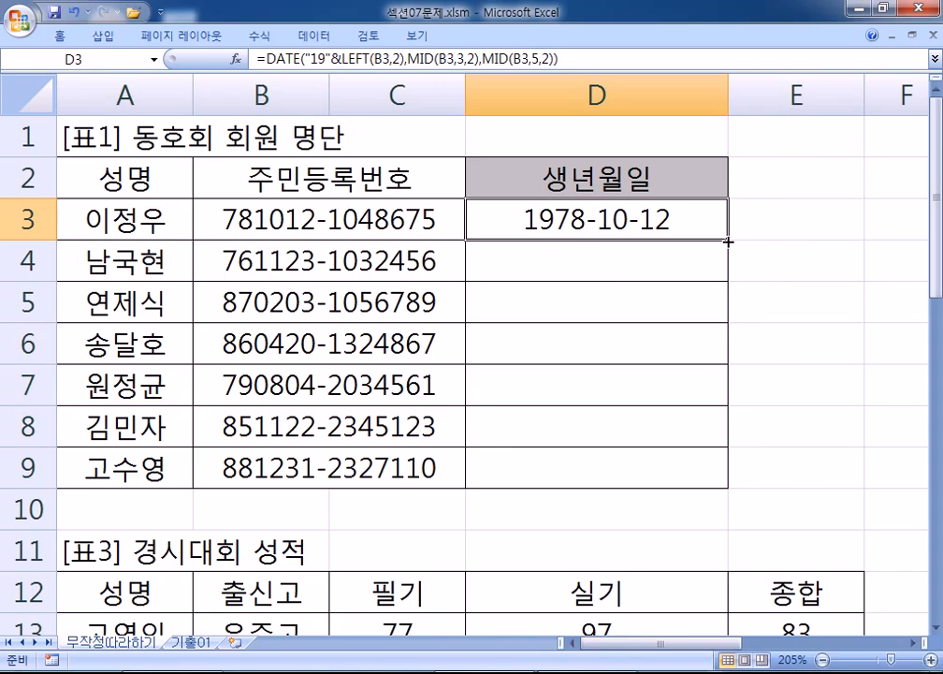
Step: Fill the D3 formula down the 생년월일 column through D9 and inspect the copied formula in D4
{"action": "left_click", "coordinate": [728, 242]}
{"action": "left_click_drag", "start_coordinate": [728, 242], "coordinate": [729, 488]}
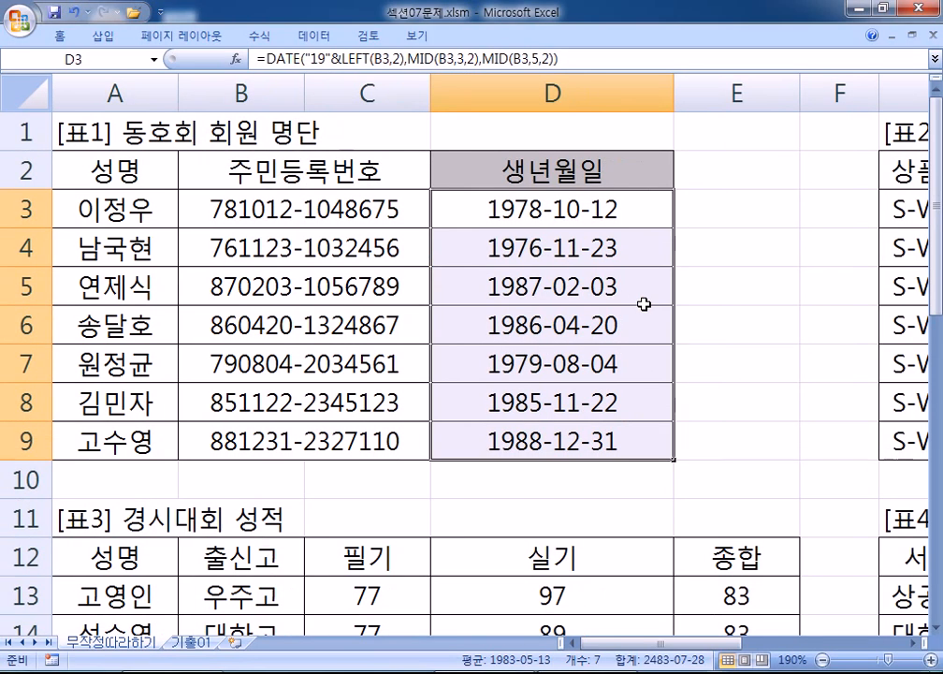
{"action": "scroll", "coordinate": [644, 303], "scroll_direction": "down", "scroll_amount": 1}
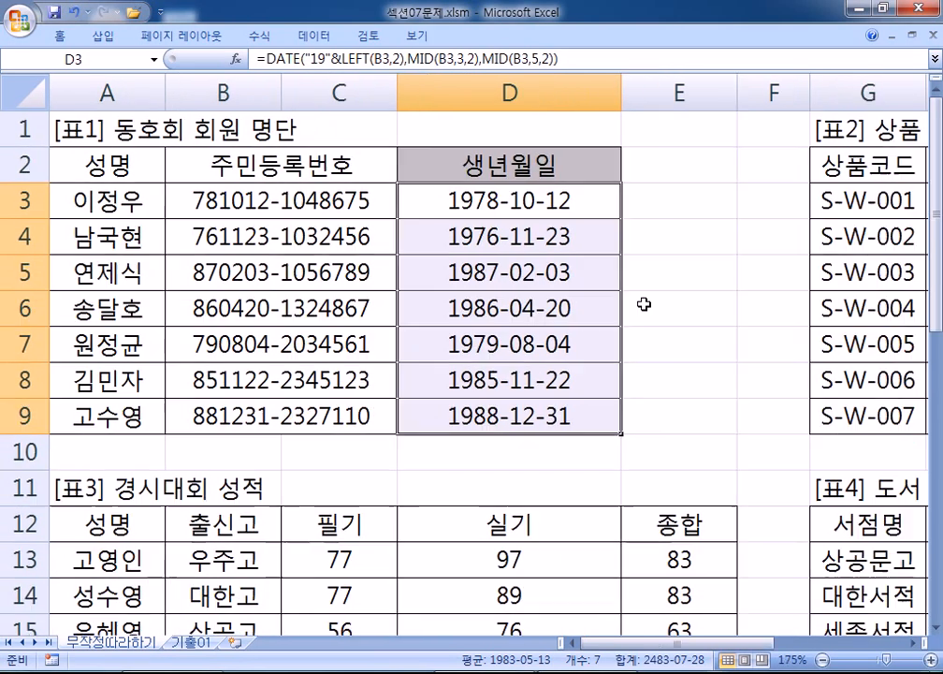
{"action": "left_click", "coordinate": [558, 253]}
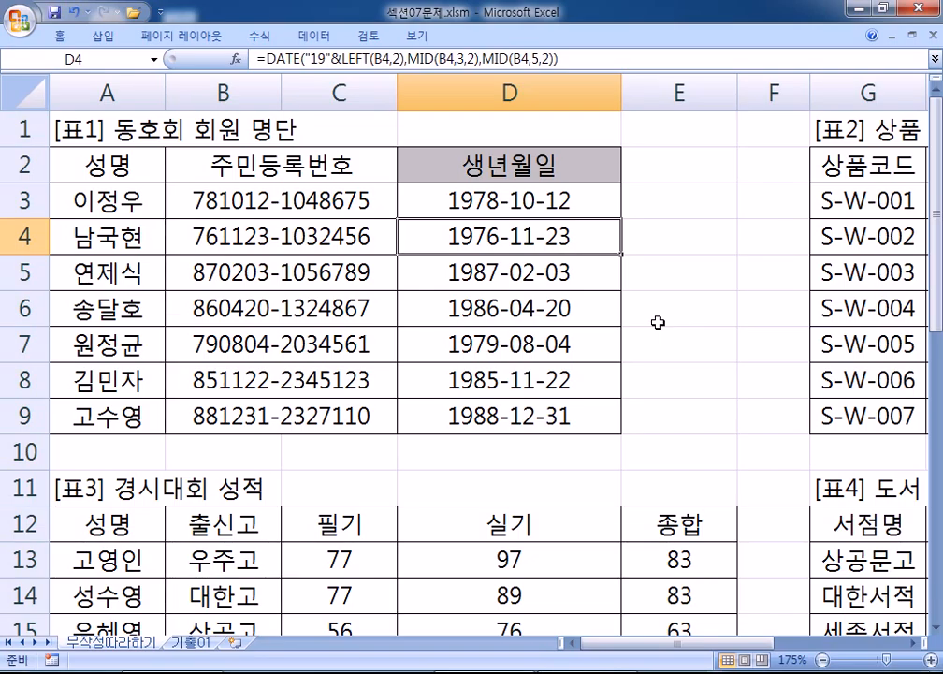
Step: Select cell J3 in the 대여기간 일수 column of [표2], glance at the Notepad note, and return to Excel
{"action": "scroll", "coordinate": [658, 322], "scroll_direction": "right", "scroll_amount": 3}
{"action": "scroll", "coordinate": [691, 342], "scroll_direction": "right", "scroll_amount": 2}
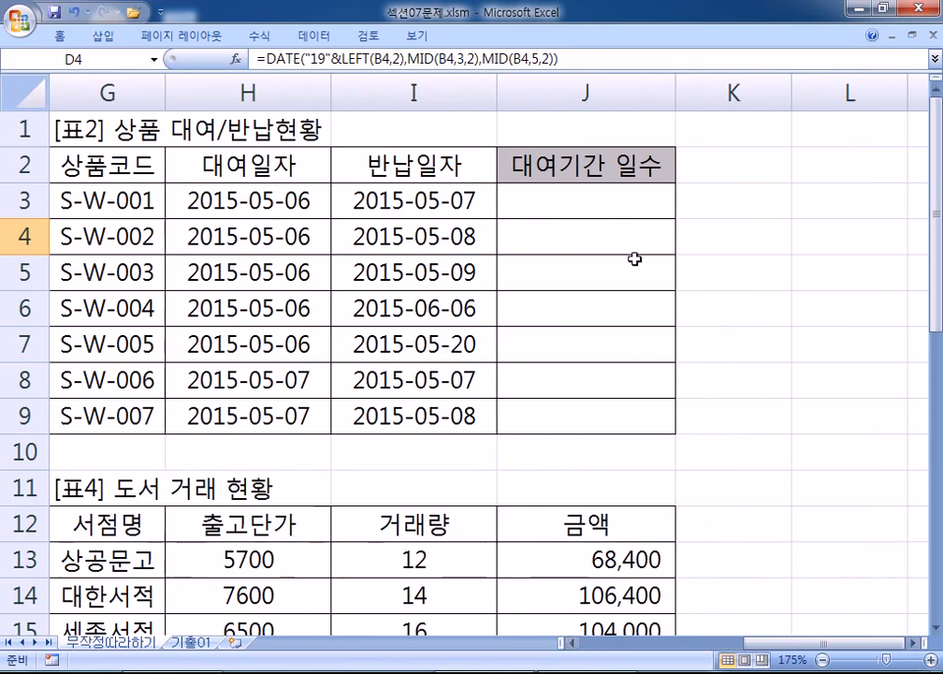
{"action": "left_click", "coordinate": [567, 203]}
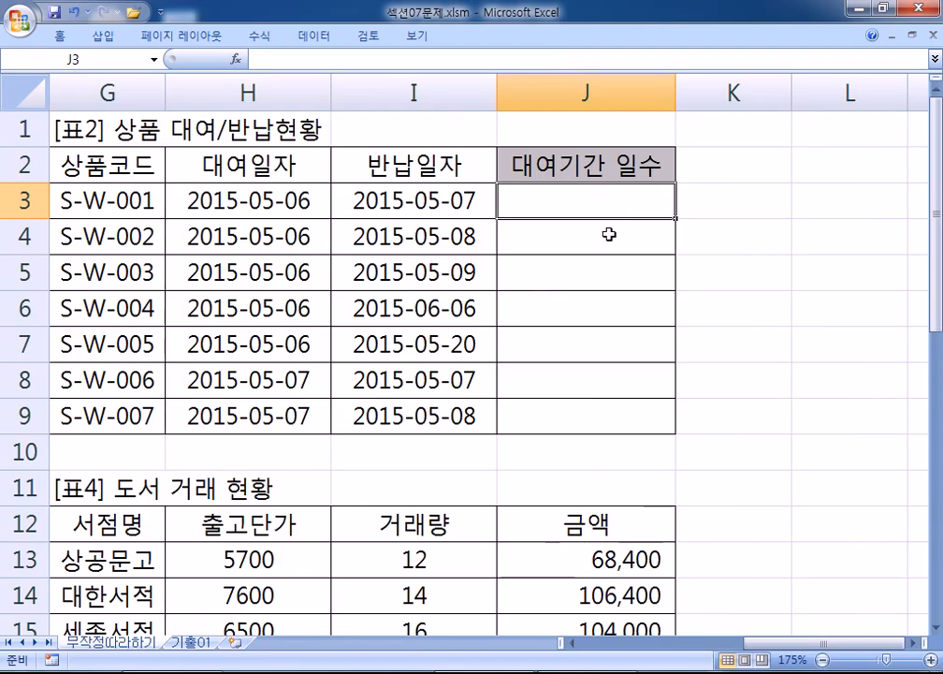
{"action": "left_click", "coordinate": [221, 671]}
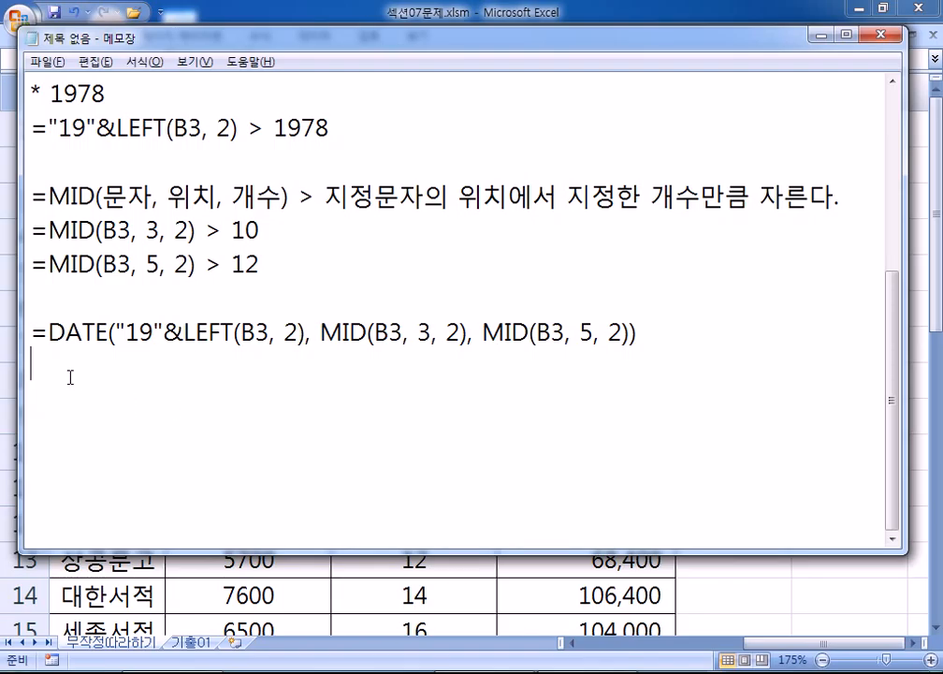
{"action": "key", "text": "alt+Tab"}
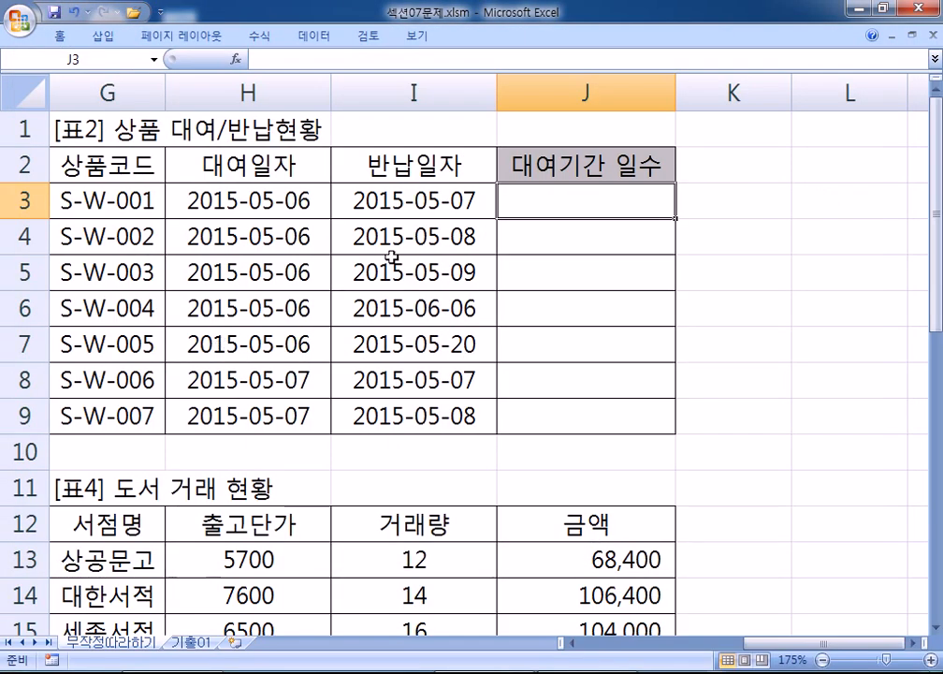
Step: Try calculating the rental days in J3 by subtraction with =I3-H3, and review the references in that formula
{"action": "type", "text": "="}
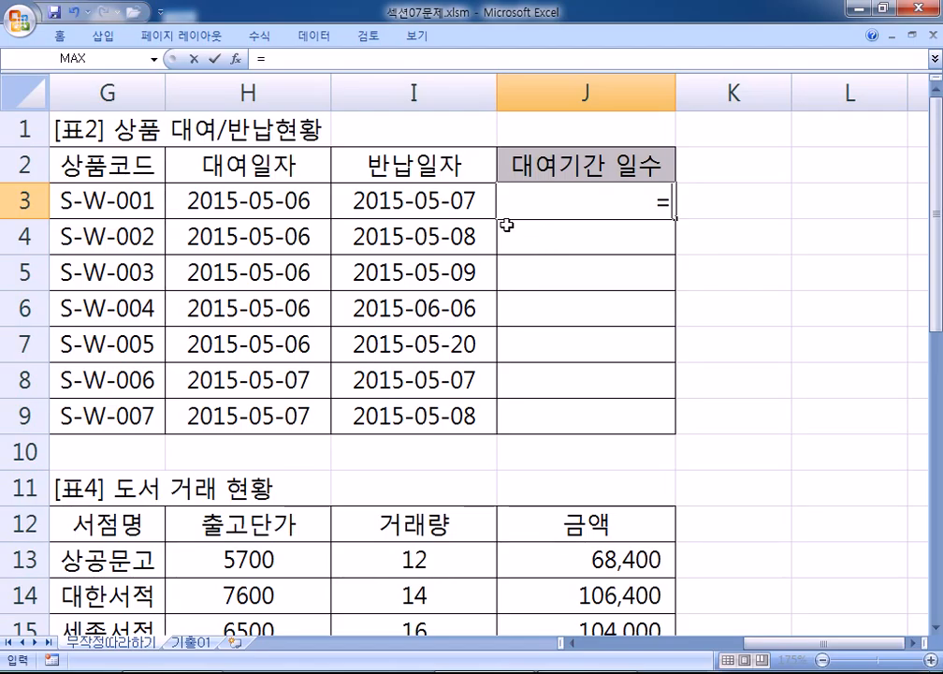
{"action": "left_click", "coordinate": [423, 199]}
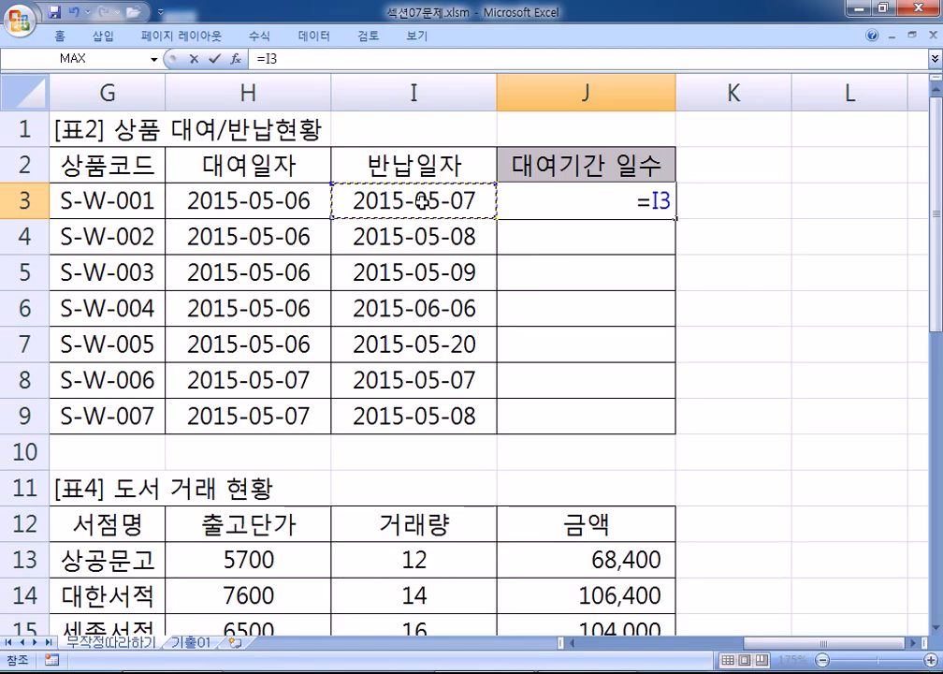
{"action": "type", "text": "-"}
{"action": "left_click", "coordinate": [305, 205]}
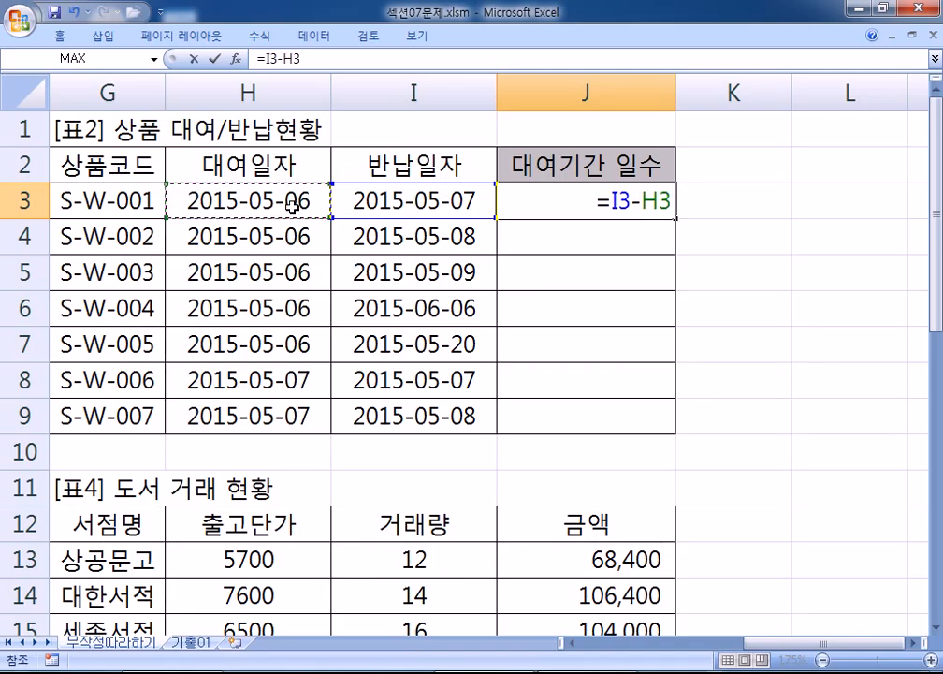
{"action": "key", "text": "Return"}
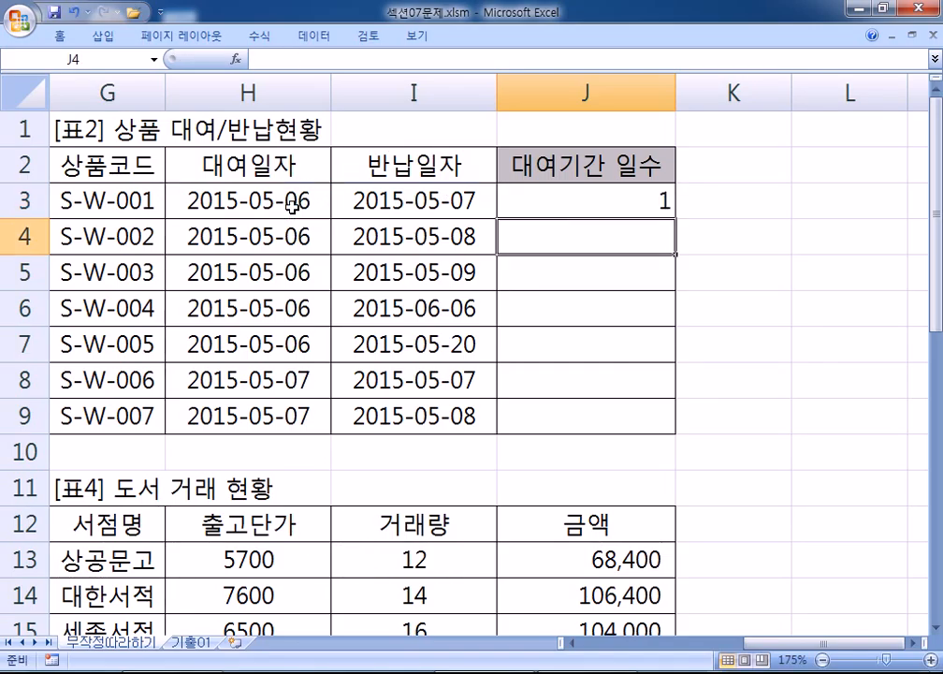
{"action": "left_click", "coordinate": [600, 202]}
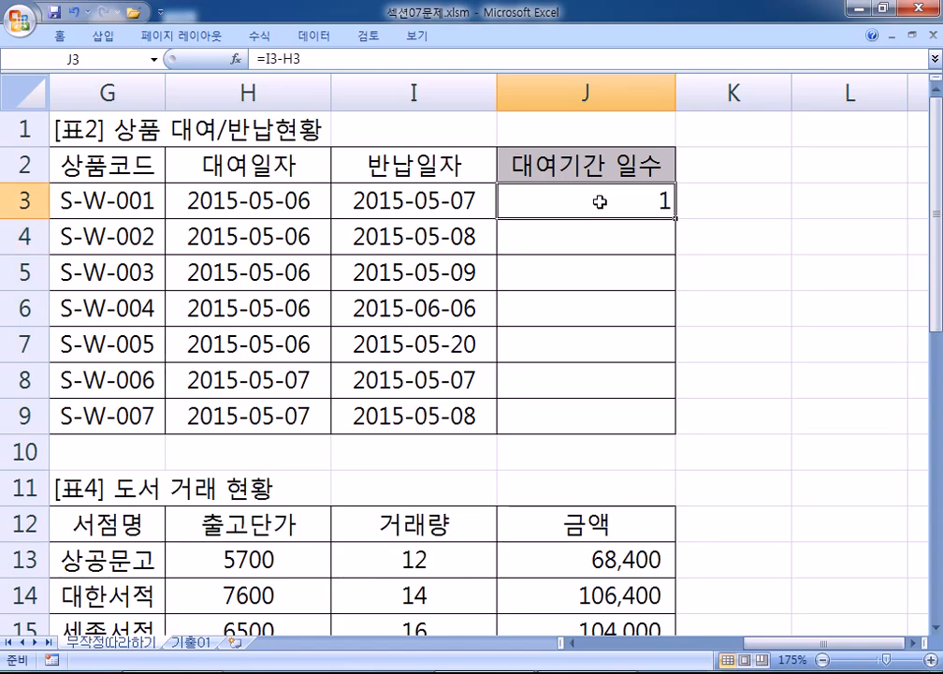
{"action": "double_click", "coordinate": [625, 193]}
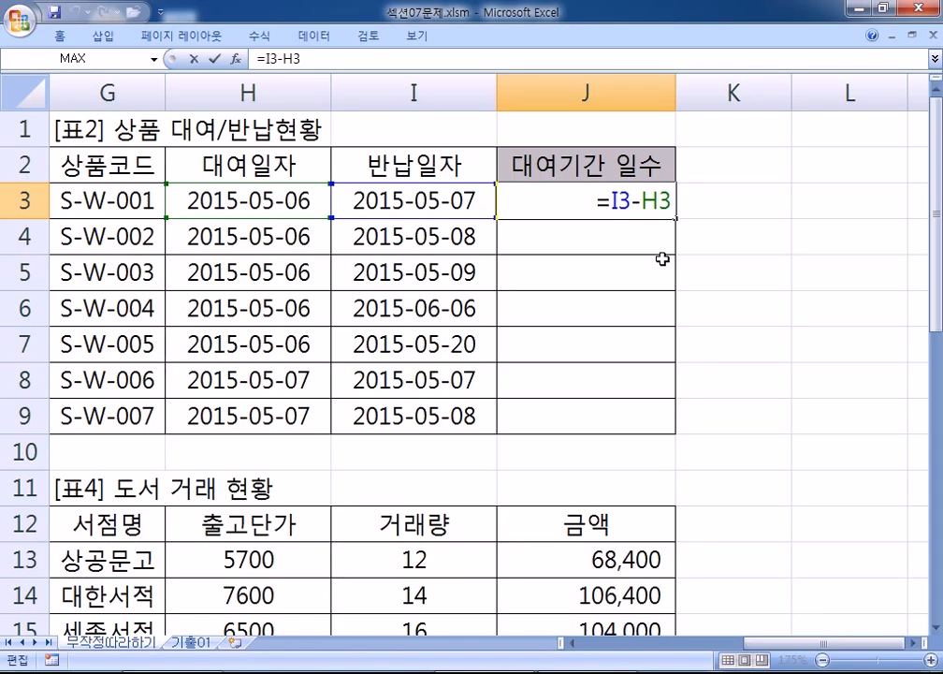
{"action": "key", "text": "ctrl+Return"}
Step: Replace the formula in J3 with the DAYS360 function and open its function arguments
{"action": "type", "text": "="}
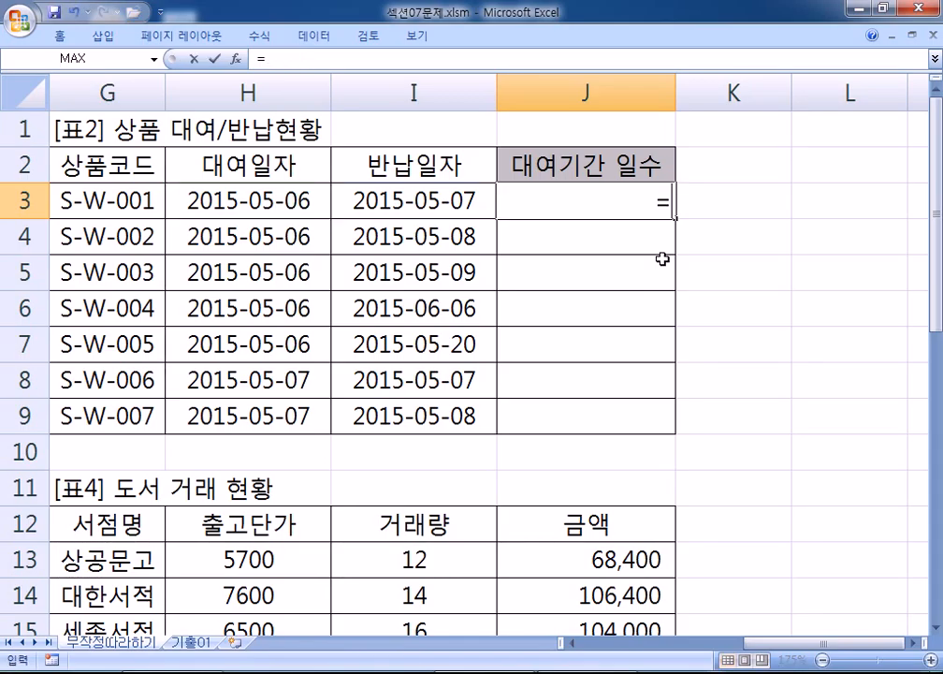
{"action": "type", "text": "DAY"}
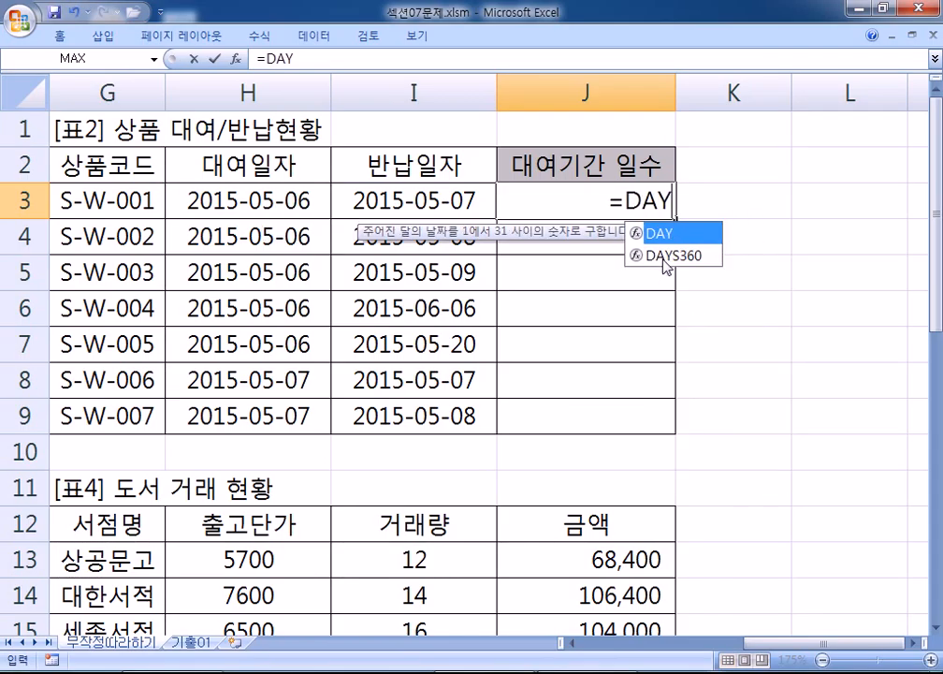
{"action": "left_click", "coordinate": [666, 258]}
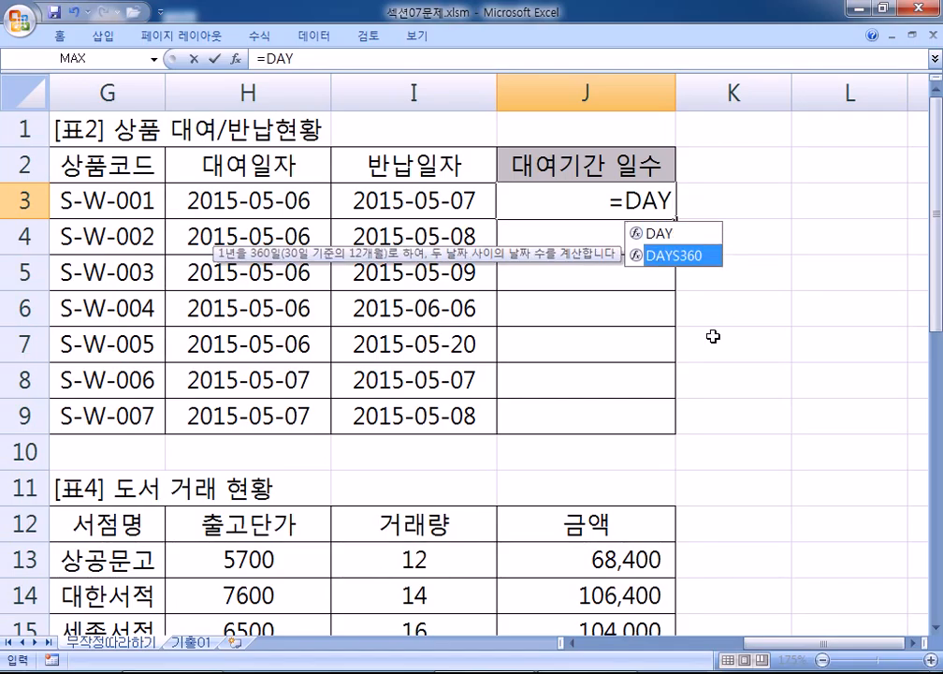
{"action": "double_click", "coordinate": [672, 261]}
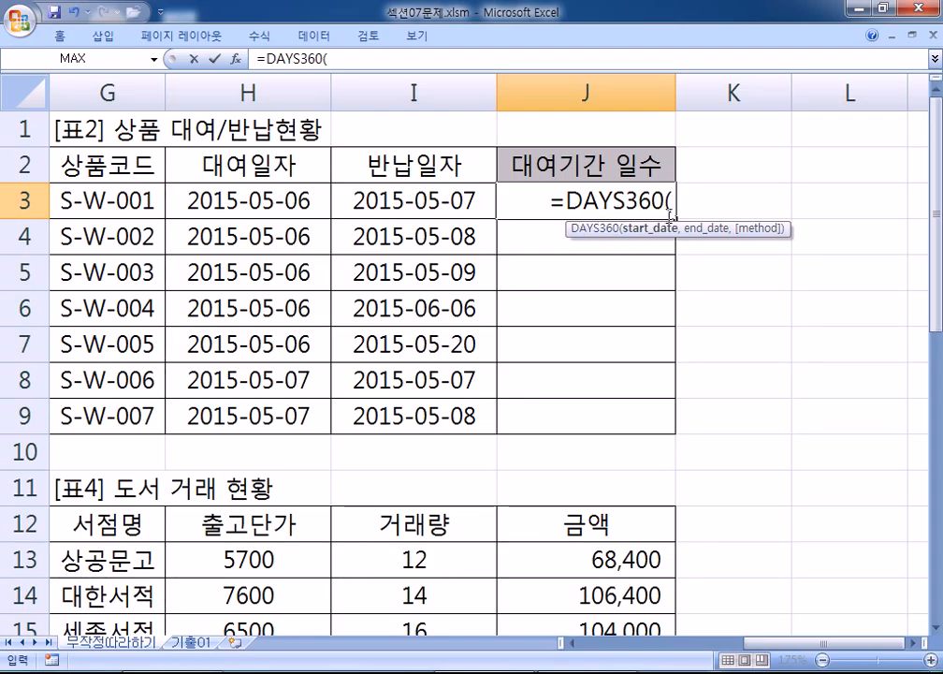
{"action": "left_click", "coordinate": [235, 65]}
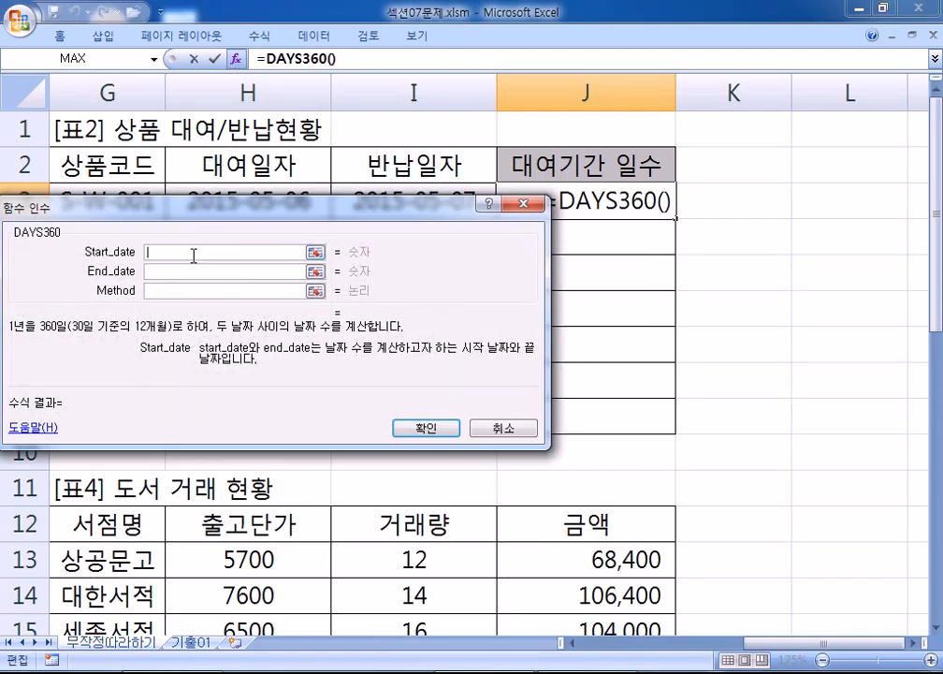
Step: Complete the DAYS360 arguments in J3 with H3 as Start_date and I3 as End_date, leaving Method empty
{"action": "left_click_drag", "start_coordinate": [195, 219], "coordinate": [510, 247]}
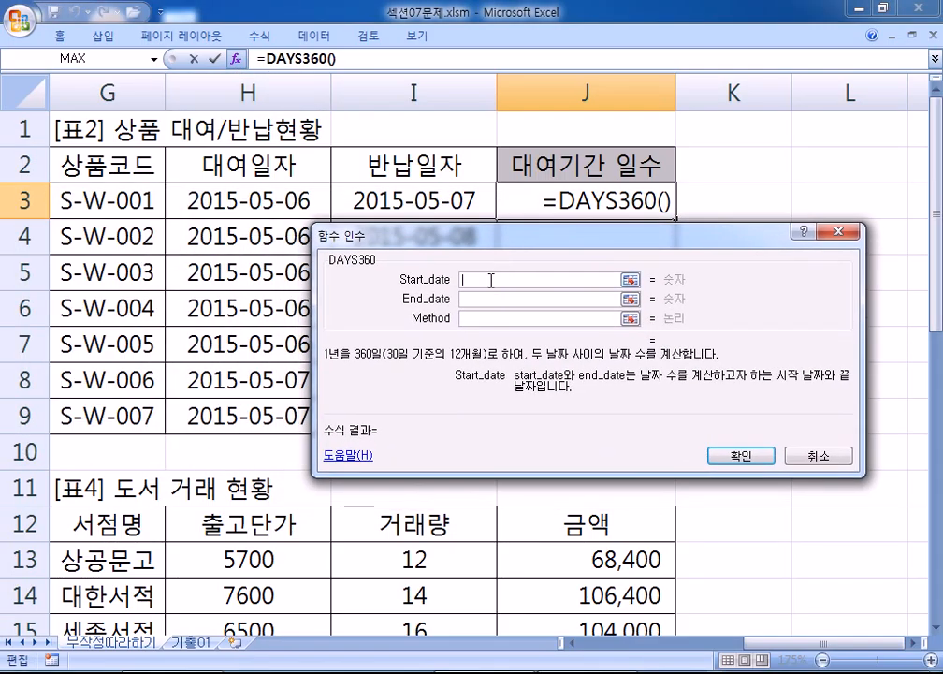
{"action": "left_click", "coordinate": [228, 200]}
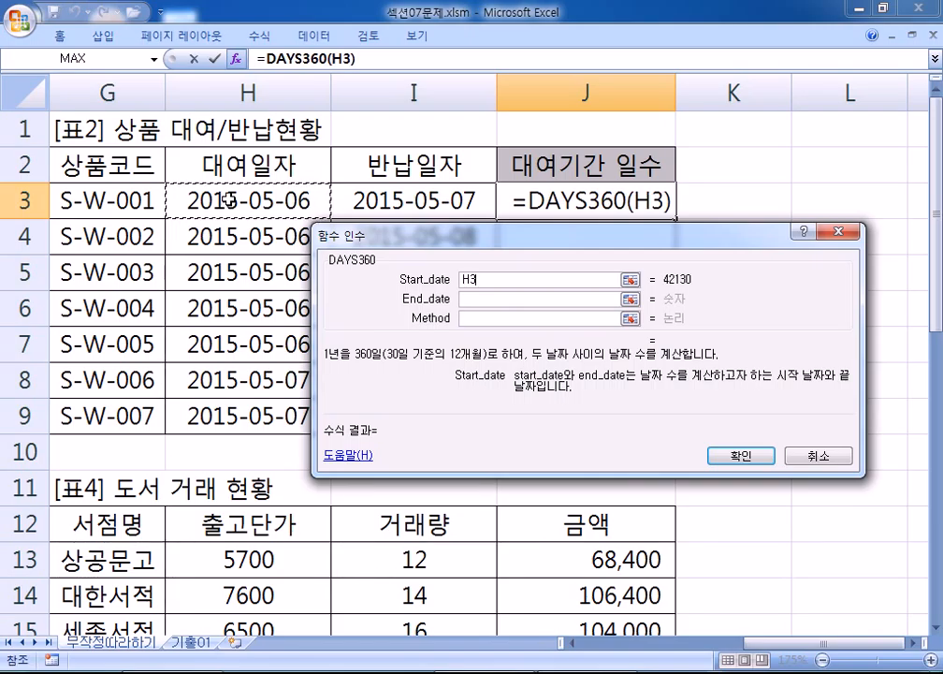
{"action": "left_click", "coordinate": [497, 300]}
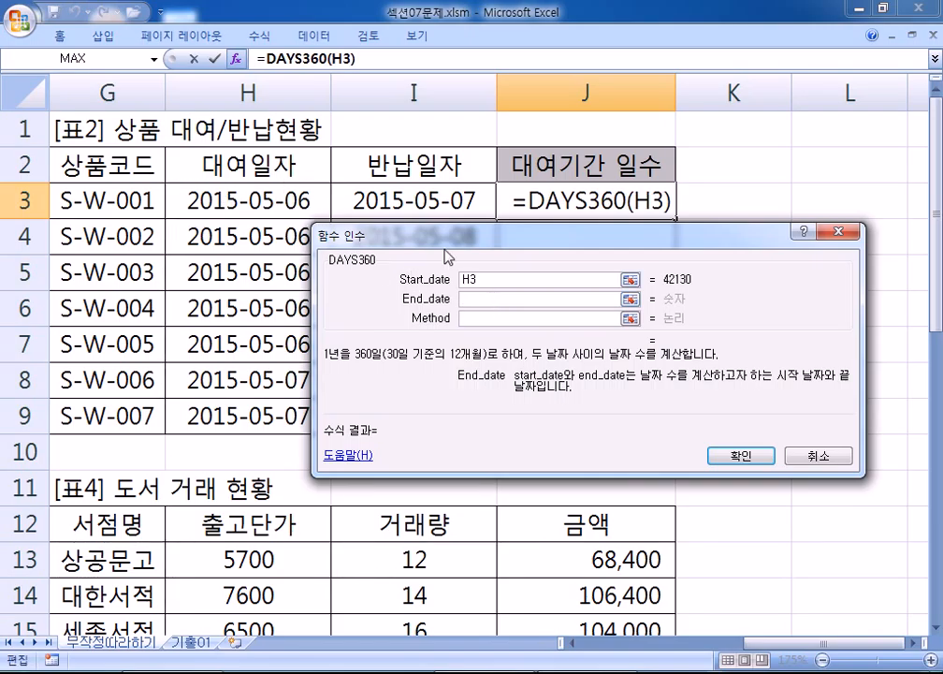
{"action": "left_click", "coordinate": [394, 200]}
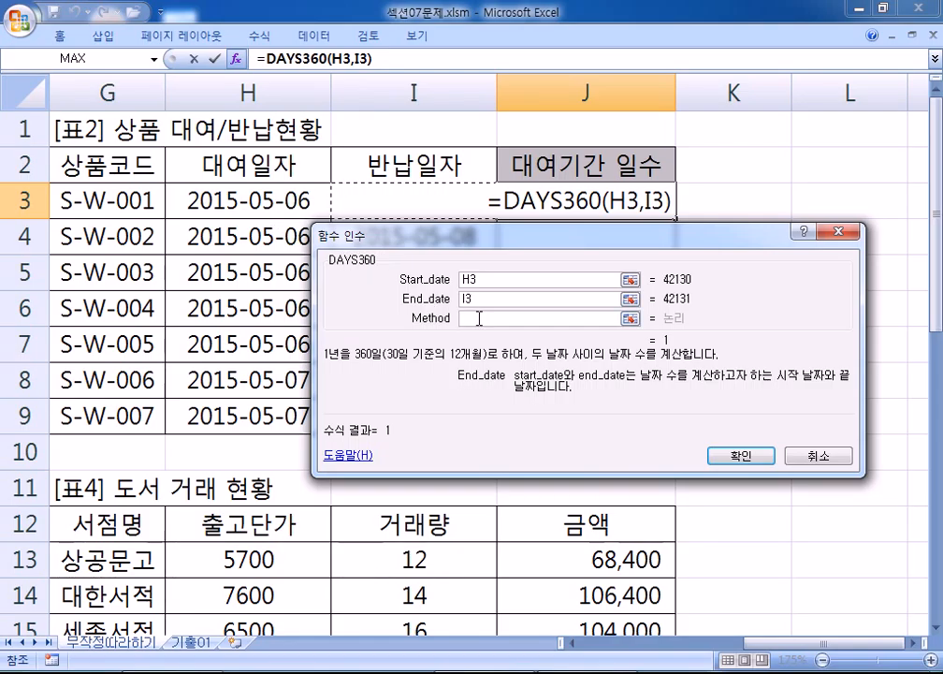
{"action": "left_click", "coordinate": [373, 318]}
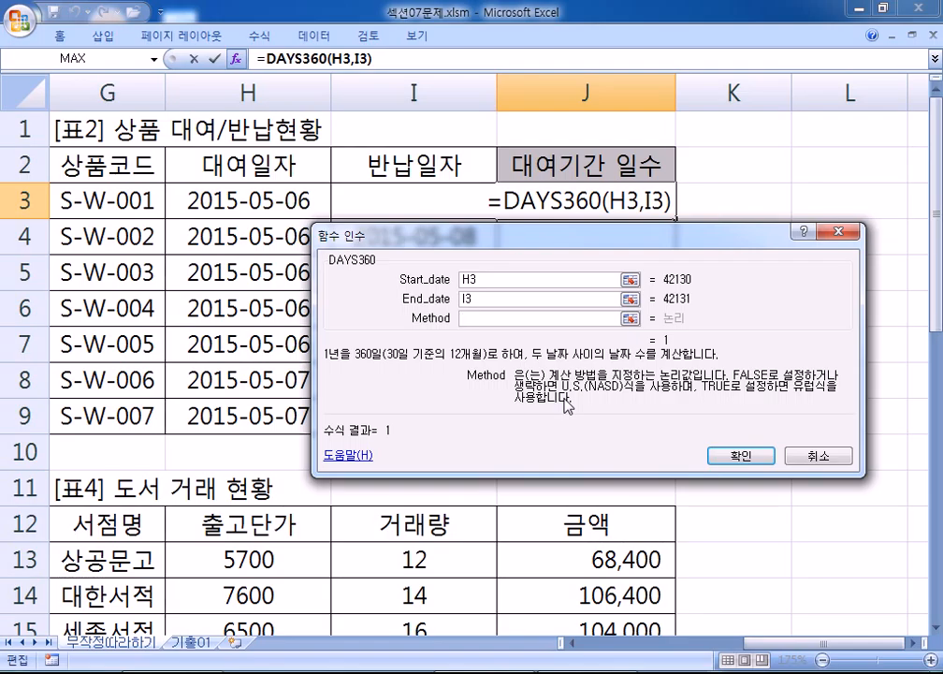
{"action": "left_click", "coordinate": [743, 455]}
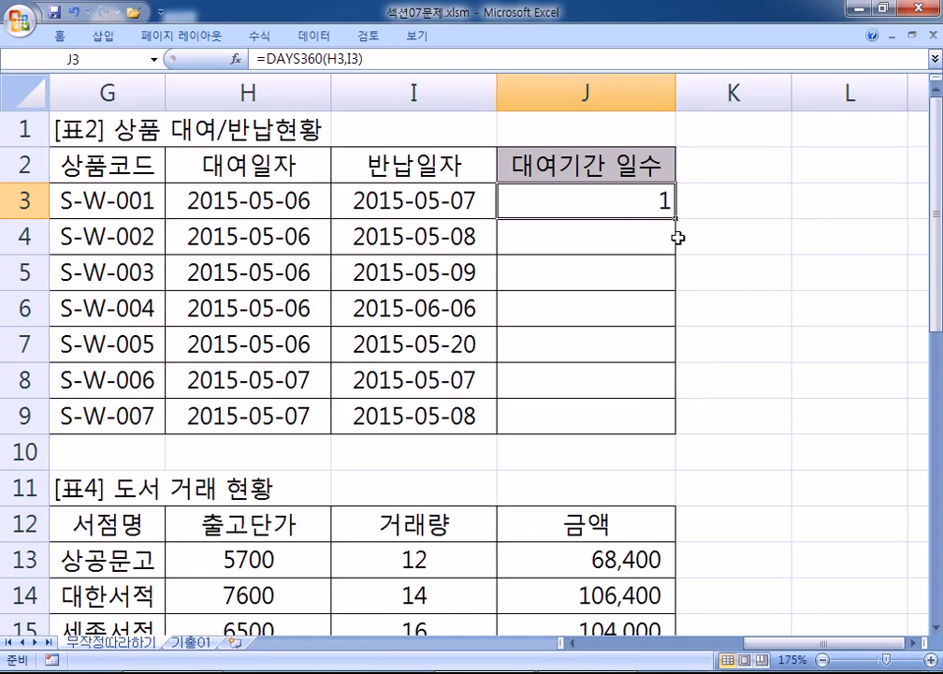
Step: Fill the J3 formula down the 대여기간 일수 column through J9 and inspect row 6's formula and rental date
{"action": "left_click_drag", "start_coordinate": [681, 219], "coordinate": [676, 431]}
{"action": "left_click", "coordinate": [558, 309]}
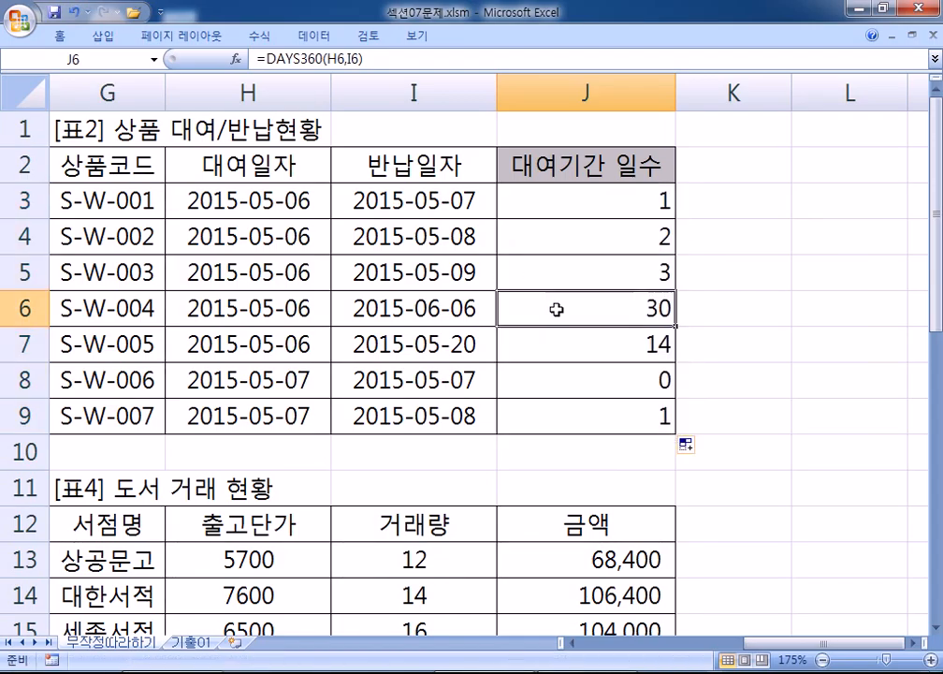
{"action": "left_click", "coordinate": [307, 311]}
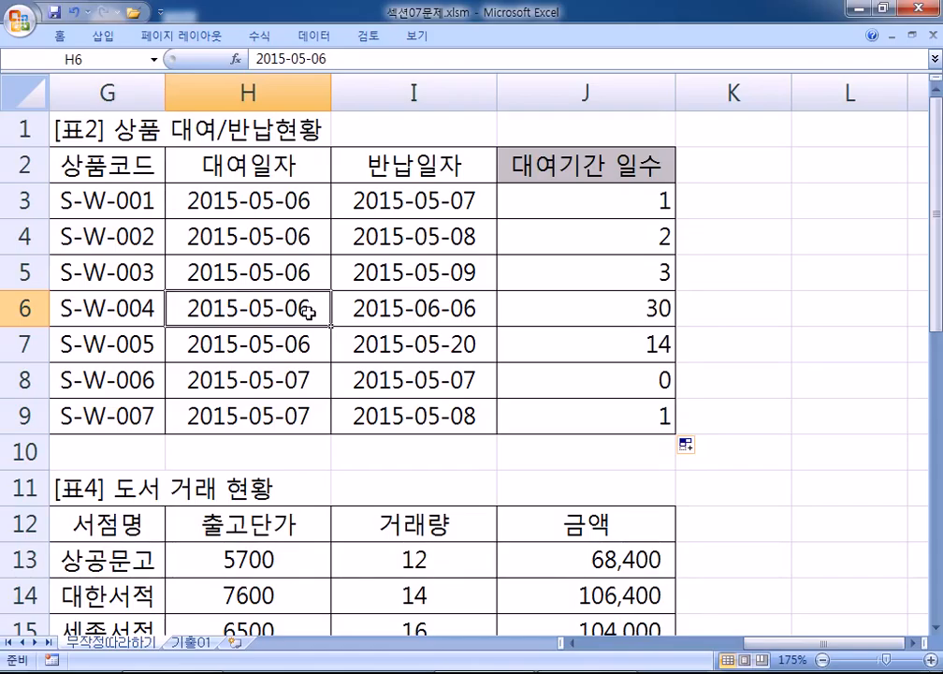
Step: Switch to the Notepad note and start a new section below blank lines with a separator of ten hyphens
{"action": "key", "text": "alt+Tab"}
{"action": "key", "text": "Return"}
{"action": "key", "text": "Return"}
{"action": "key", "text": "Return"}
{"action": "key", "text": "Return"}
{"action": "key", "text": "Return"}
{"action": "key", "text": "Return"}
{"action": "key", "text": "Return"}
{"action": "key", "text": "Return"}
{"action": "key", "text": "Return"}
{"action": "key", "text": "Return"}
{"action": "key", "text": "Return"}
{"action": "key", "text": "Return"}
{"action": "key", "text": "Return"}
{"action": "key", "text": "Return"}
{"action": "key", "text": "Up"}
{"action": "key", "text": "Up"}
{"action": "key", "text": "Up"}
{"action": "key", "text": "Up"}
{"action": "key", "text": "Up"}
{"action": "key", "text": "Up"}
{"action": "key", "text": "Up"}
{"action": "key", "text": "Up"}
{"action": "key", "text": "Up"}
{"action": "key", "text": "Up"}
{"action": "key", "text": "Up"}
{"action": "type", "text": "="}
{"action": "key", "text": "BackSpace"}
{"action": "type", "text": "----------"}
{"action": "key", "text": "Return"}
Step: Write the heading line "정확한 날짜를 계산(기간)을 하기 위해서는" beneath the separator
{"action": "type", "text": "정호확한 날짜"}
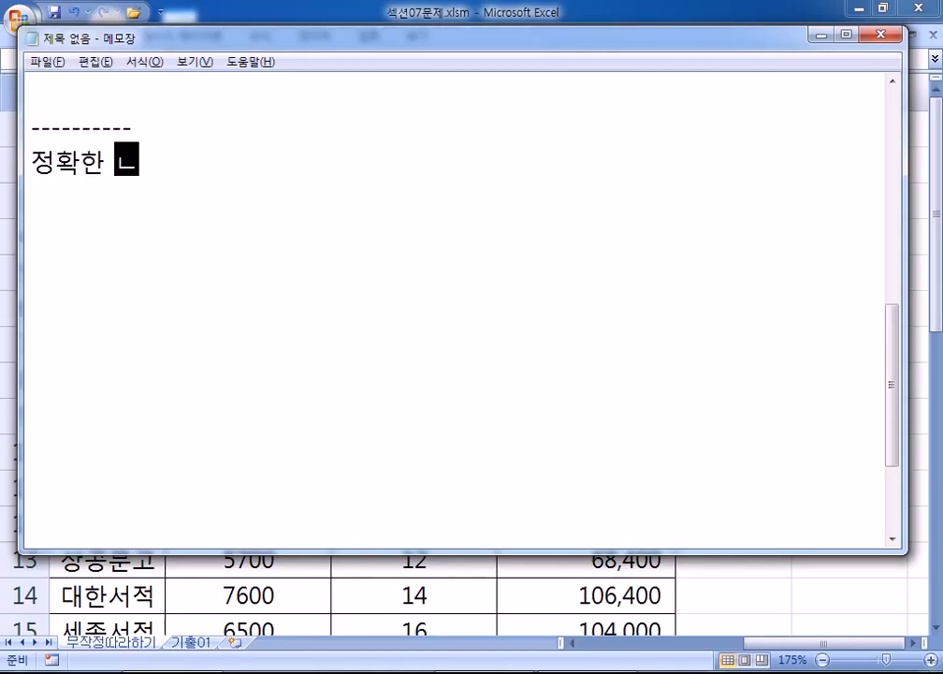
{"action": "type", "text": "를 ㄱ"}
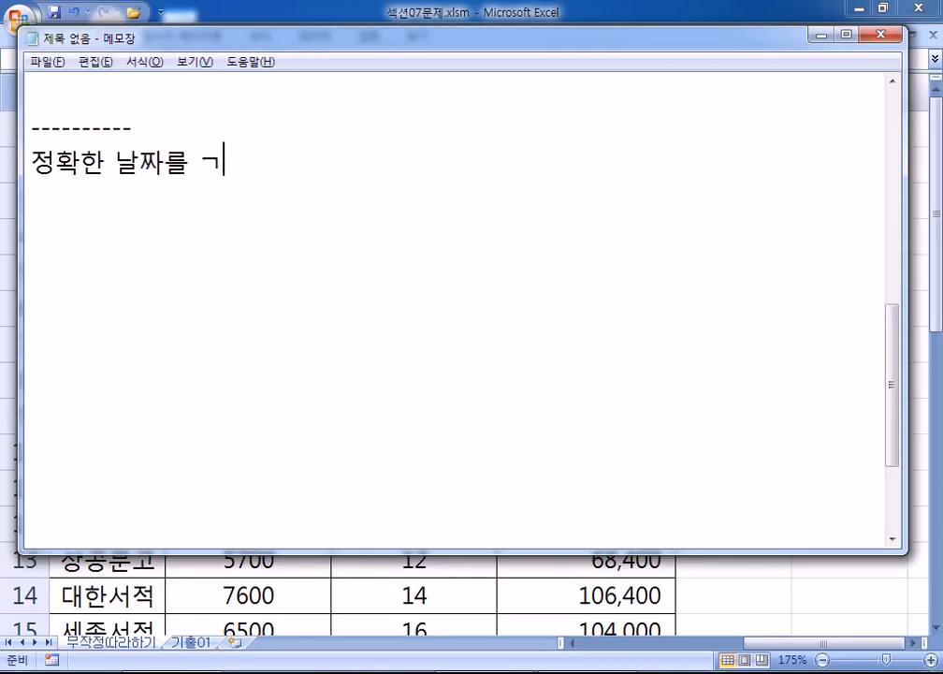
{"action": "key", "text": "super+p"}
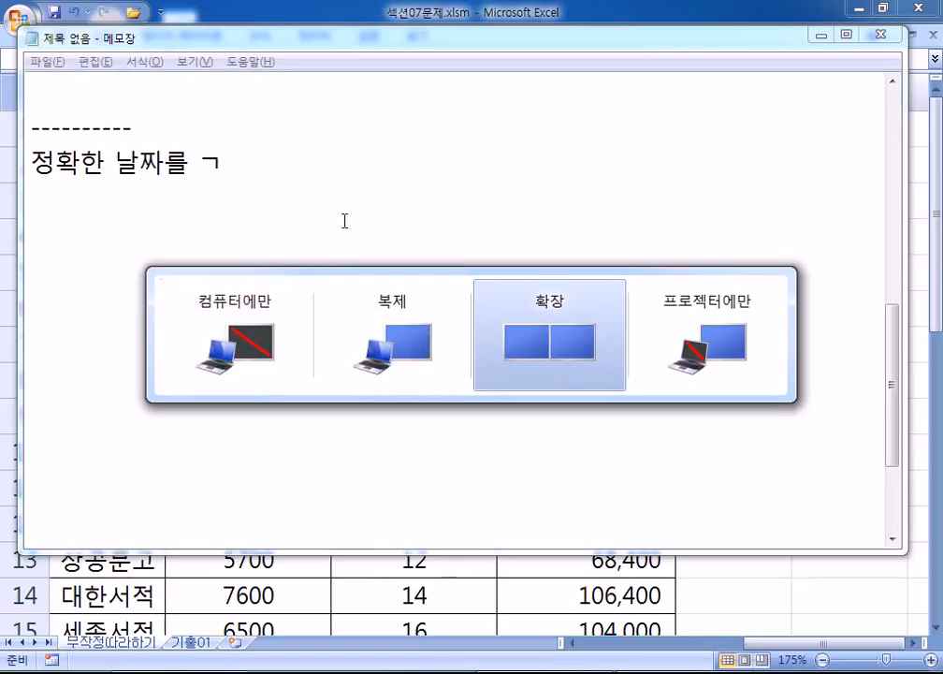
{"action": "left_click", "coordinate": [260, 174]}
{"action": "key", "text": "BackSpace"}
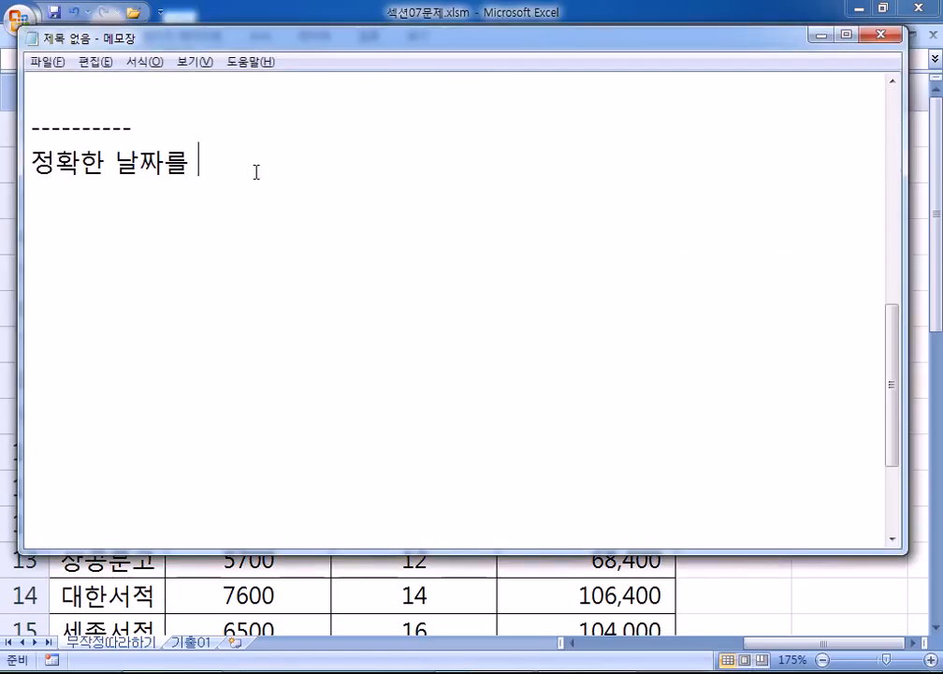
{"action": "type", "text": "계산(기"}
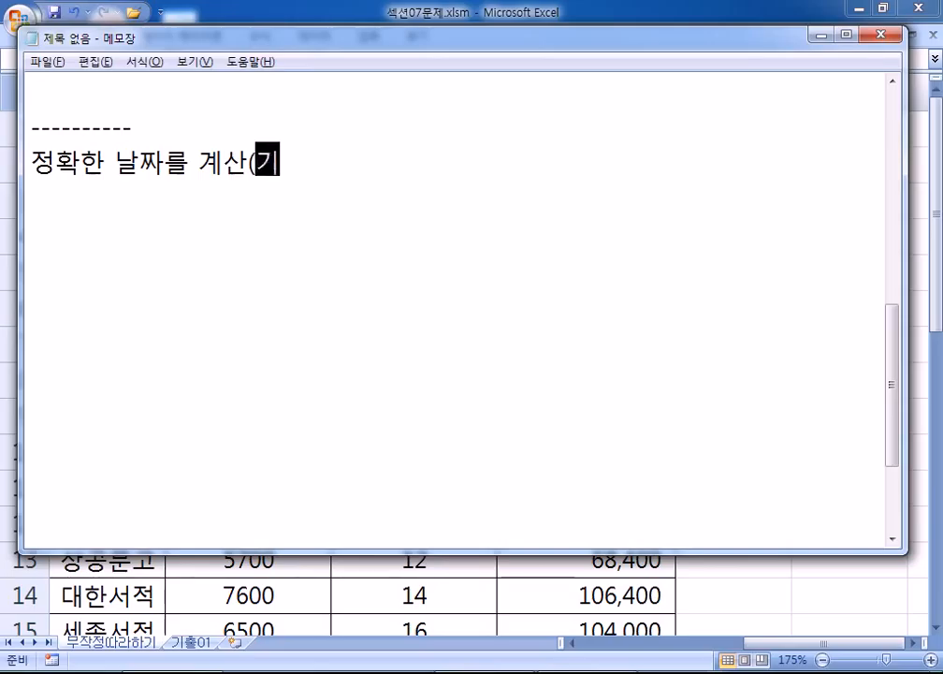
{"action": "type", "text": "간)을 "}
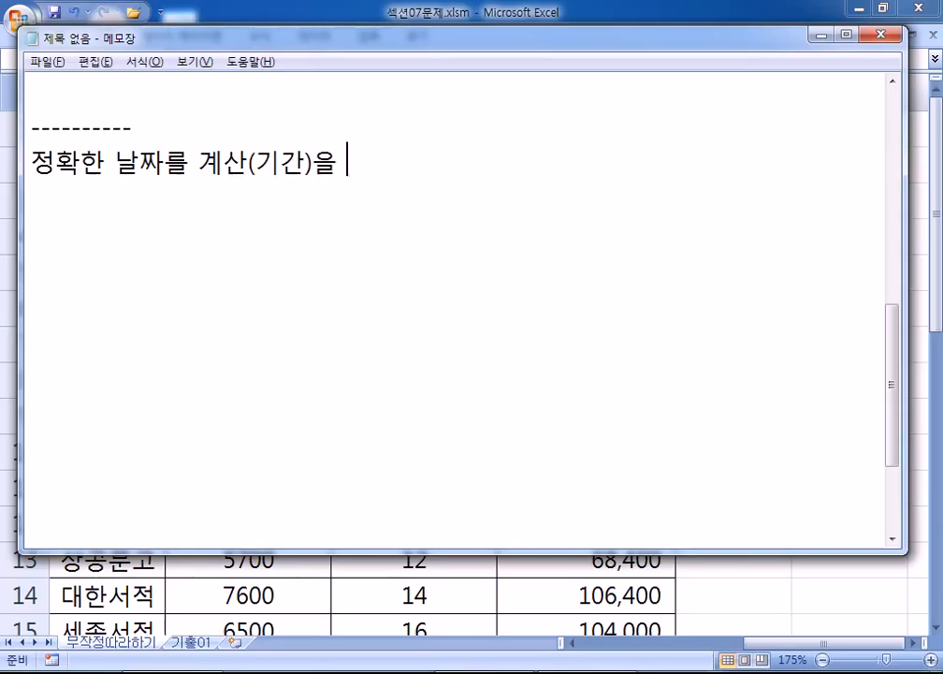
{"action": "type", "text": "하기 우해서는"}
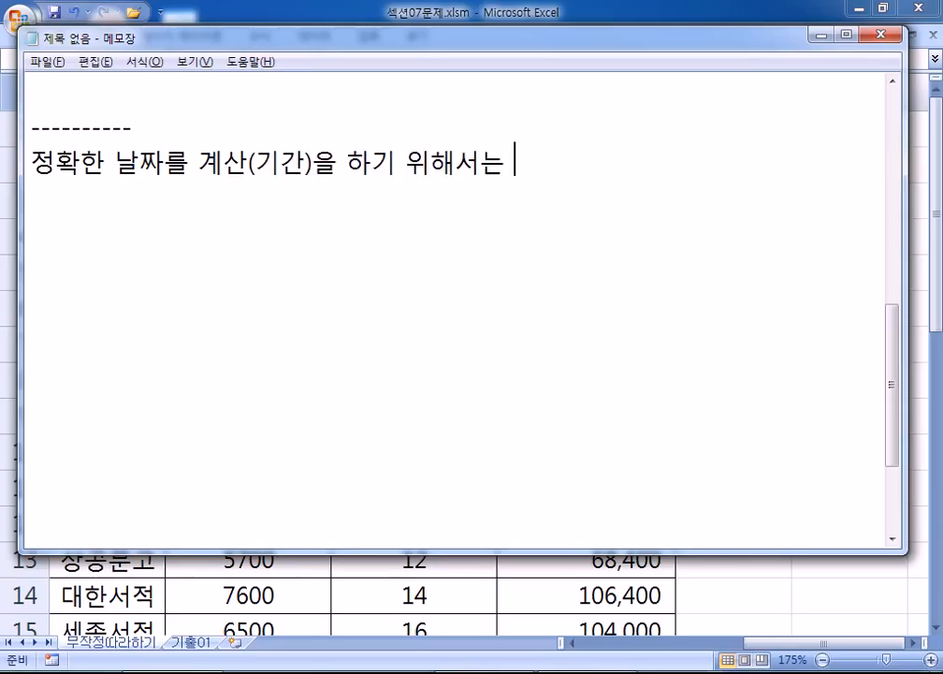
{"action": "key", "text": "Return"}
Step: Add the syntax line "=DATEDIF(작은 날짜, 큰 날자, 옵션)" below the heading
{"action": "type", "text": "="}
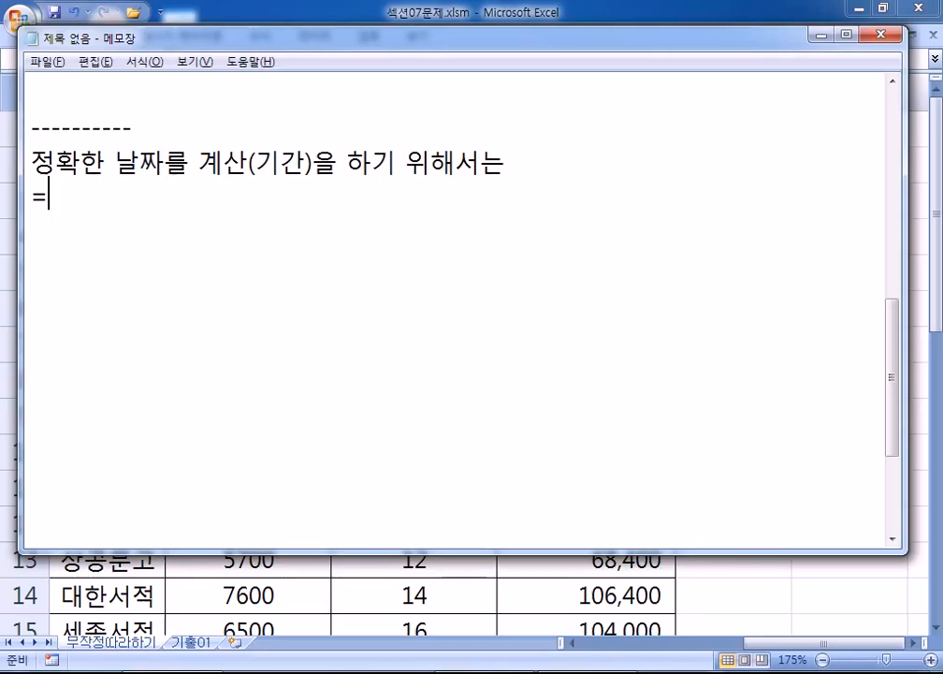
{"action": "type", "text": "DATE"}
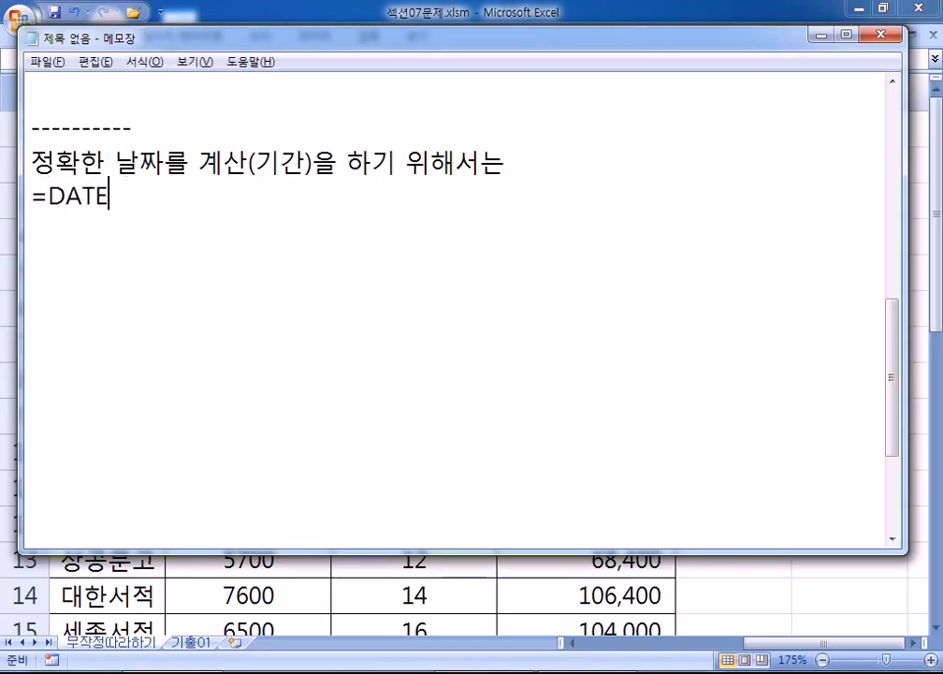
{"action": "type", "text": "DIF("}
{"action": "type", "text": "작은 날"}
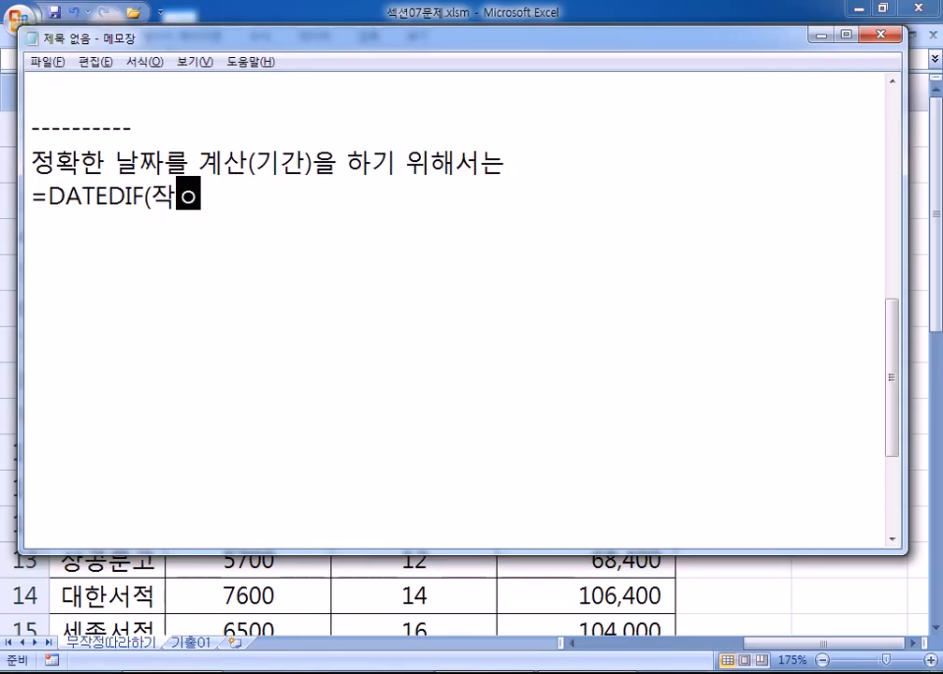
{"action": "type", "text": "짜, 큰 날자"}
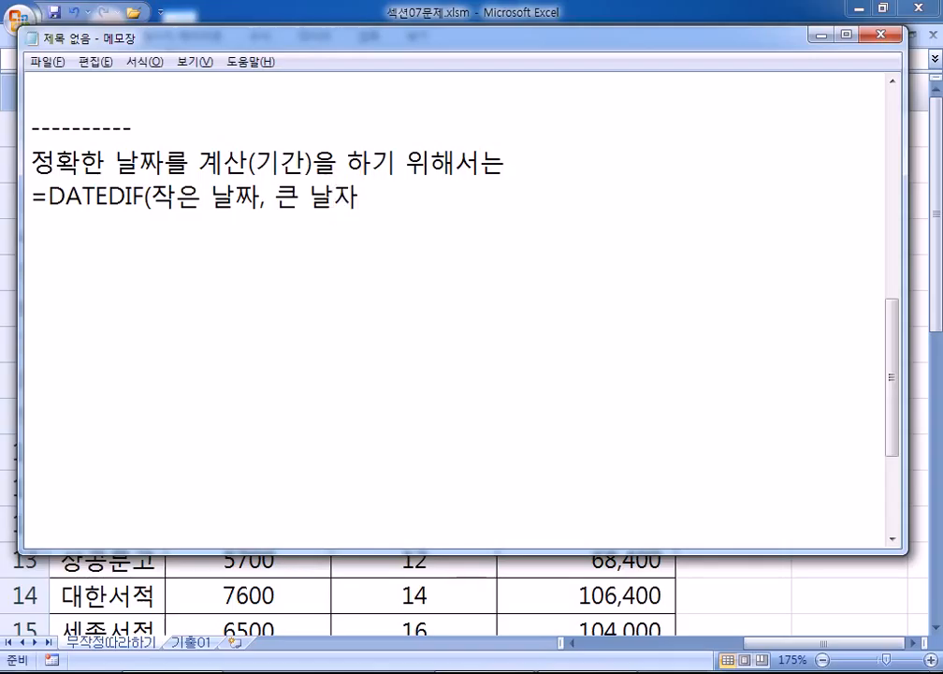
{"action": "type", "text": ", "}
{"action": "type", "text": "옵션"}
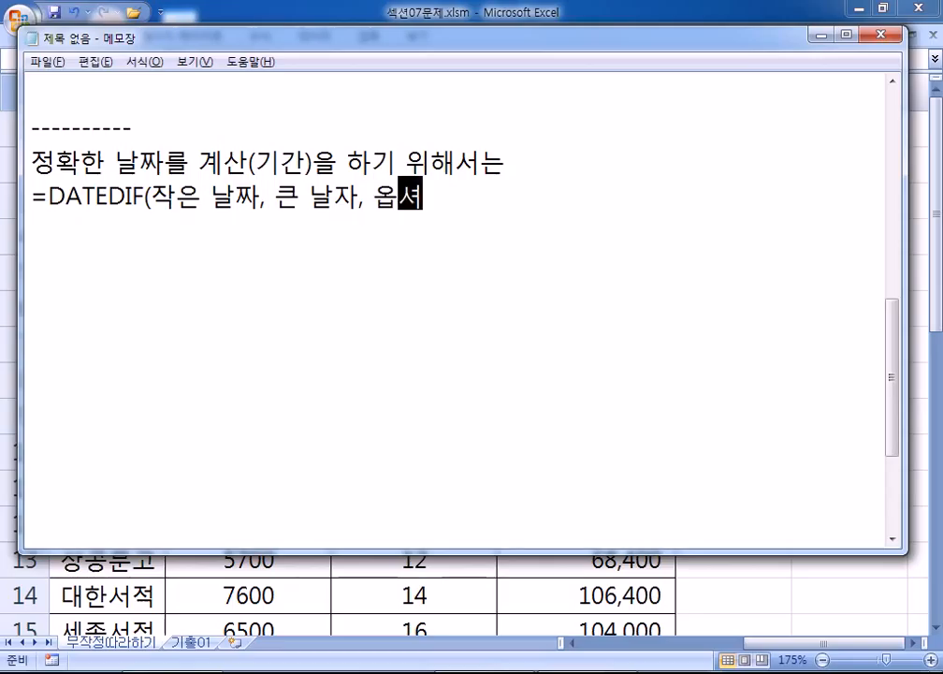
{"action": "type", "text": ")"}
{"action": "key", "text": "Return"}
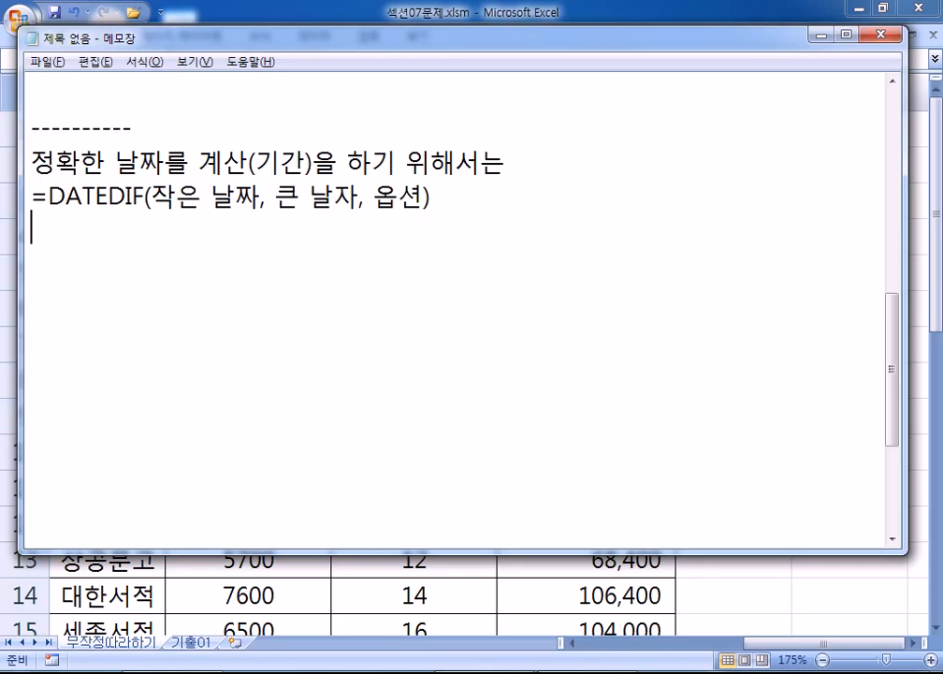
Step: Return to Excel and look through the function wizard's list for the 모두 category, leaving H6 unchanged
{"action": "key", "text": "alt+Tab"}
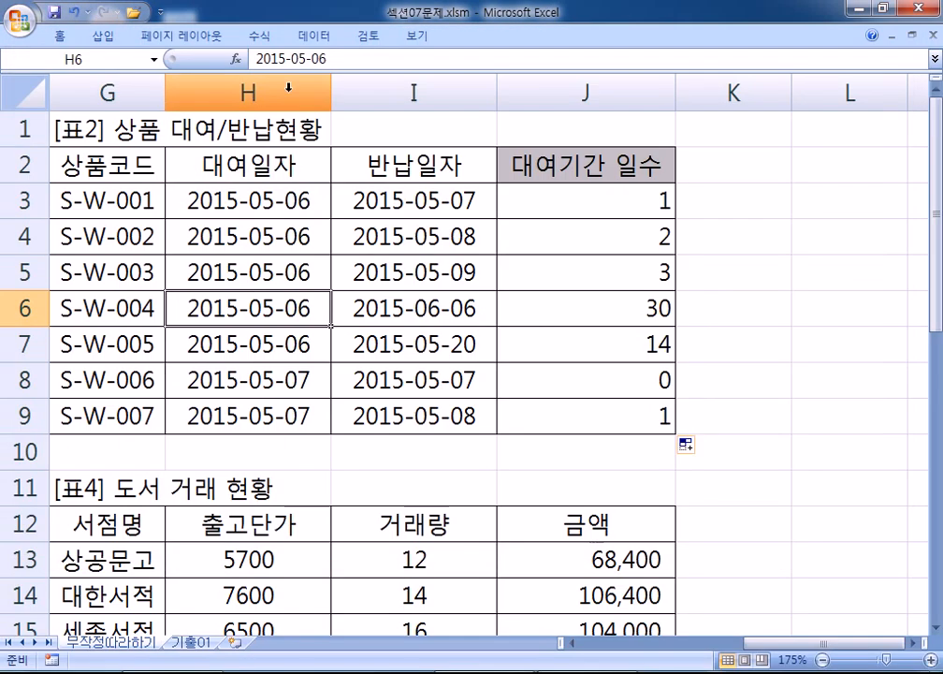
{"action": "left_click", "coordinate": [236, 60]}
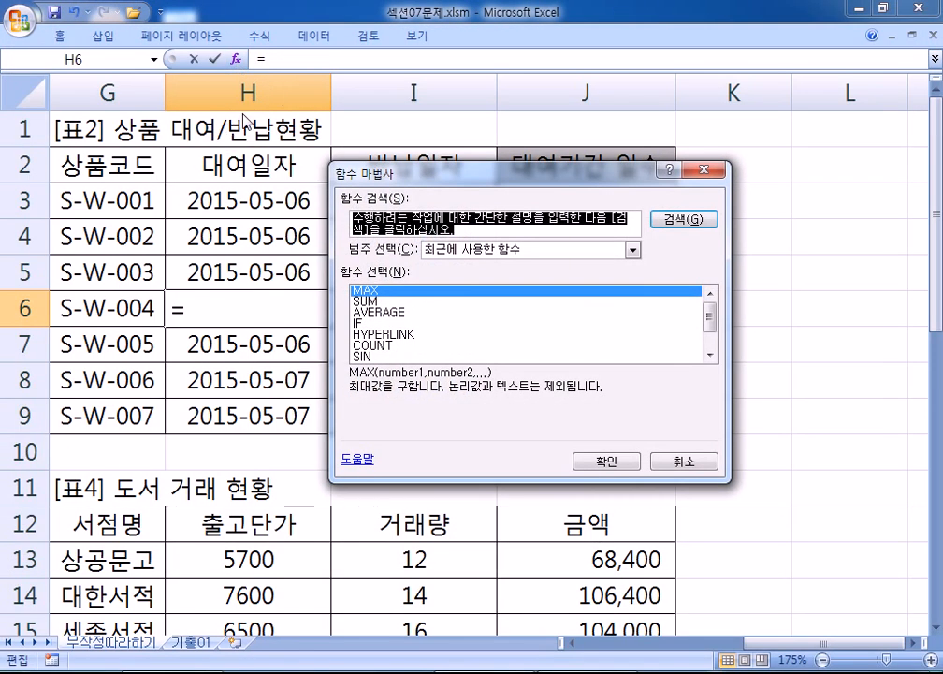
{"action": "key", "text": "Escape"}
{"action": "left_click", "coordinate": [237, 60]}
{"action": "left_click", "coordinate": [634, 249]}
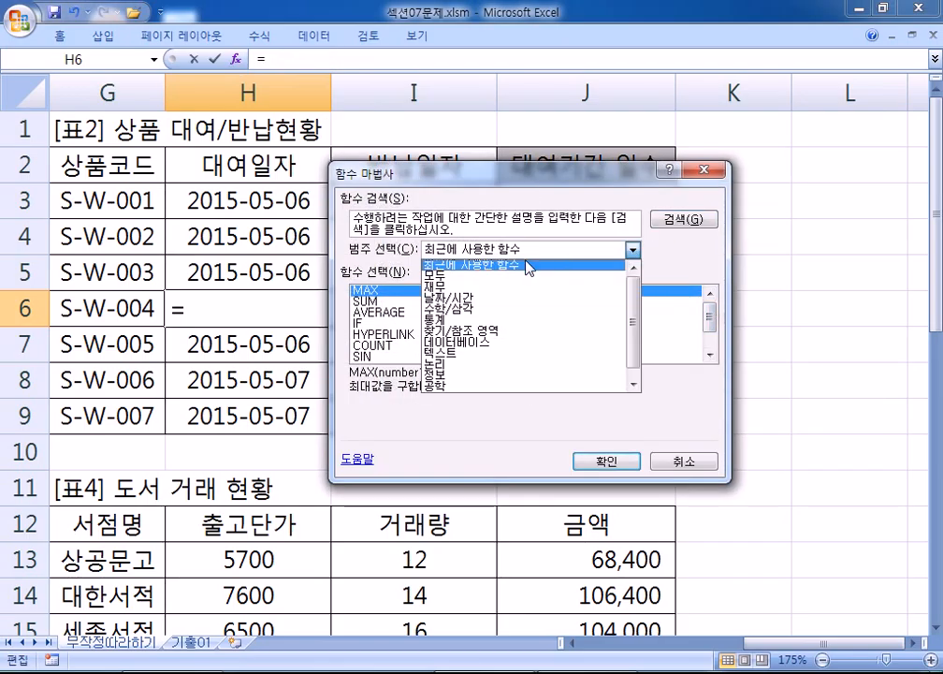
{"action": "left_click", "coordinate": [473, 277]}
{"action": "left_click_drag", "start_coordinate": [710, 317], "coordinate": [704, 362]}
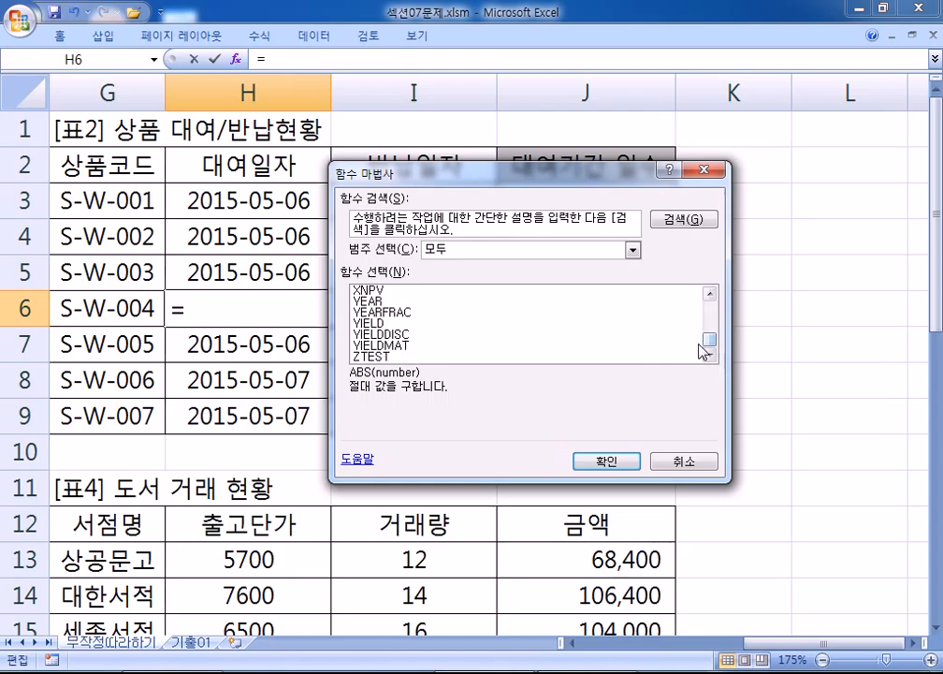
{"action": "key", "text": "Escape"}
Step: Switch to Notepad, add the line "옵션 : Y, M, D, YM, MD" under the DATEDIF syntax, and shift the window slightly
{"action": "key", "text": "alt+Tab"}
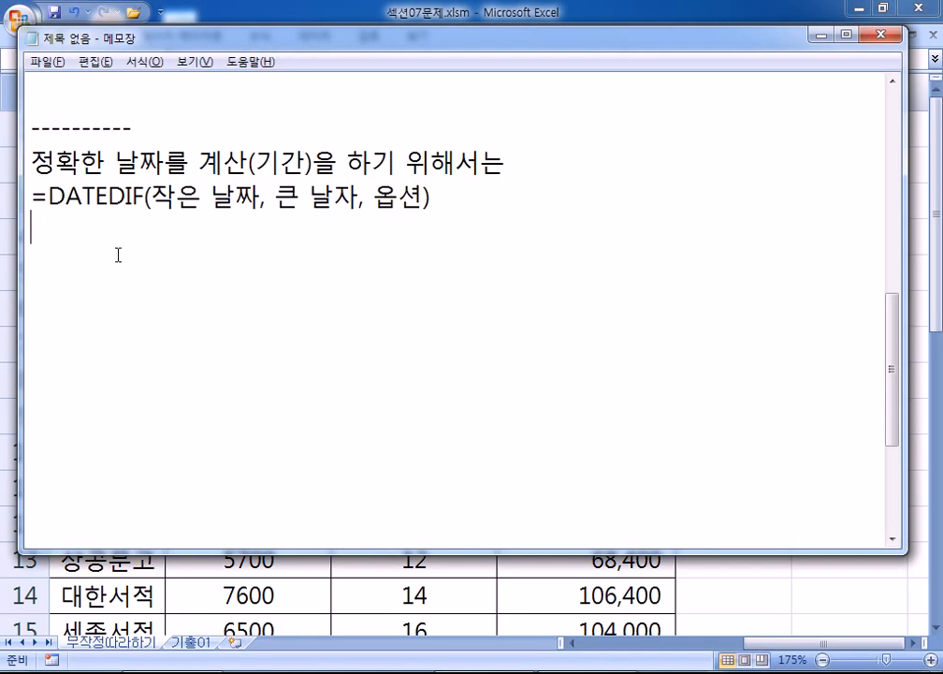
{"action": "key", "text": "Return"}
{"action": "type", "text": "옵션 : "}
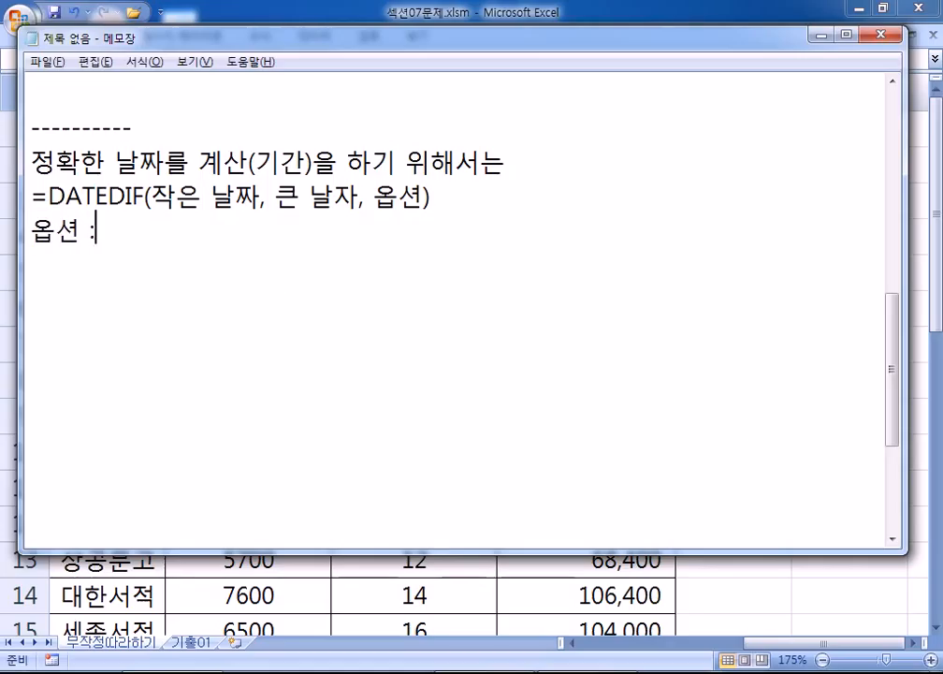
{"action": "type", "text": "Y, M, D, YM, "}
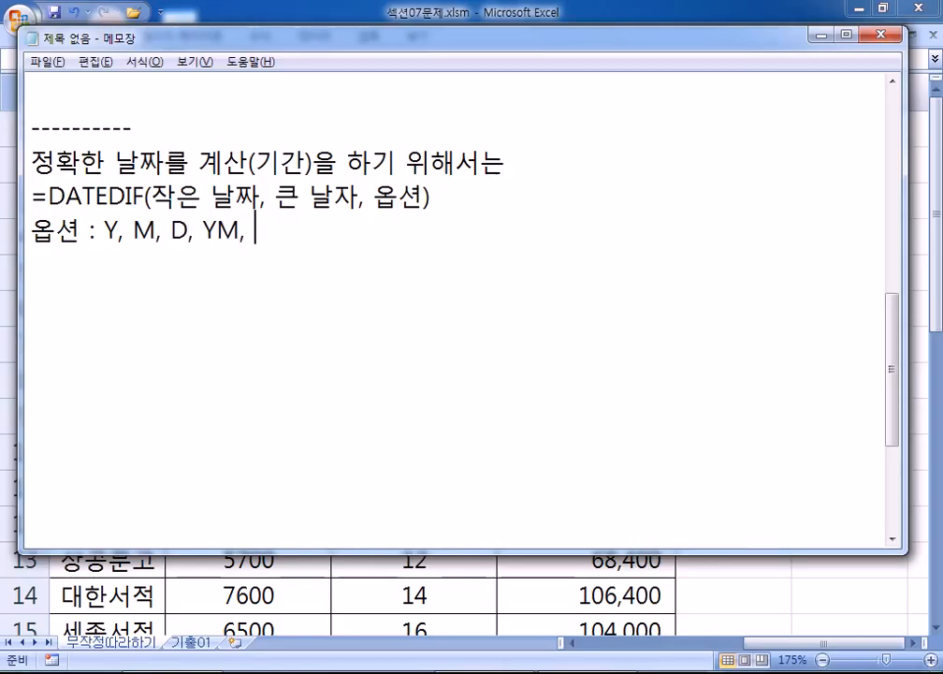
{"action": "type", "text": "MD,"}
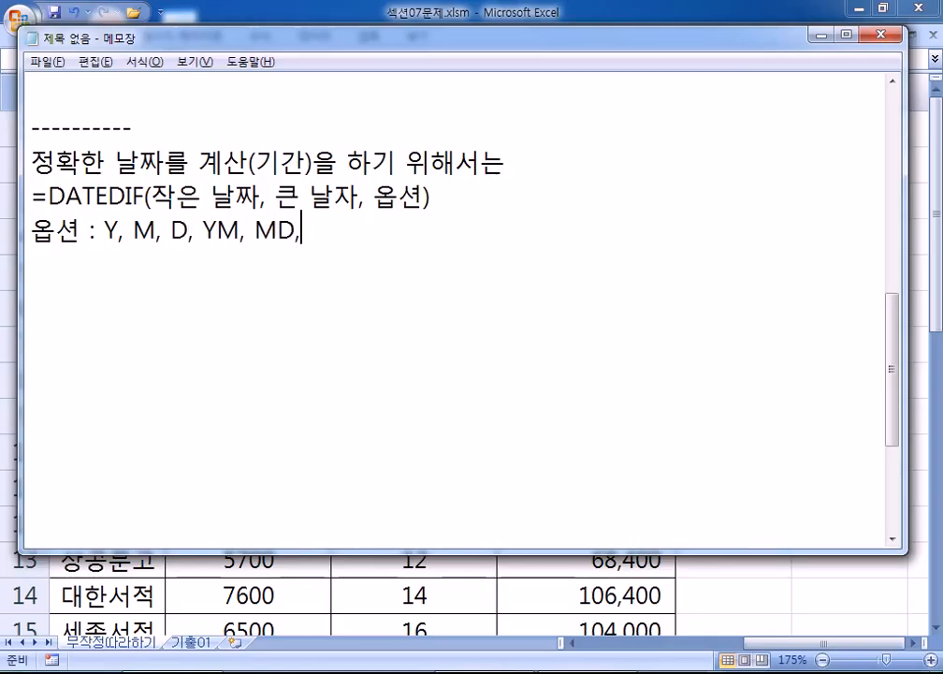
{"action": "key", "text": "BackSpace"}
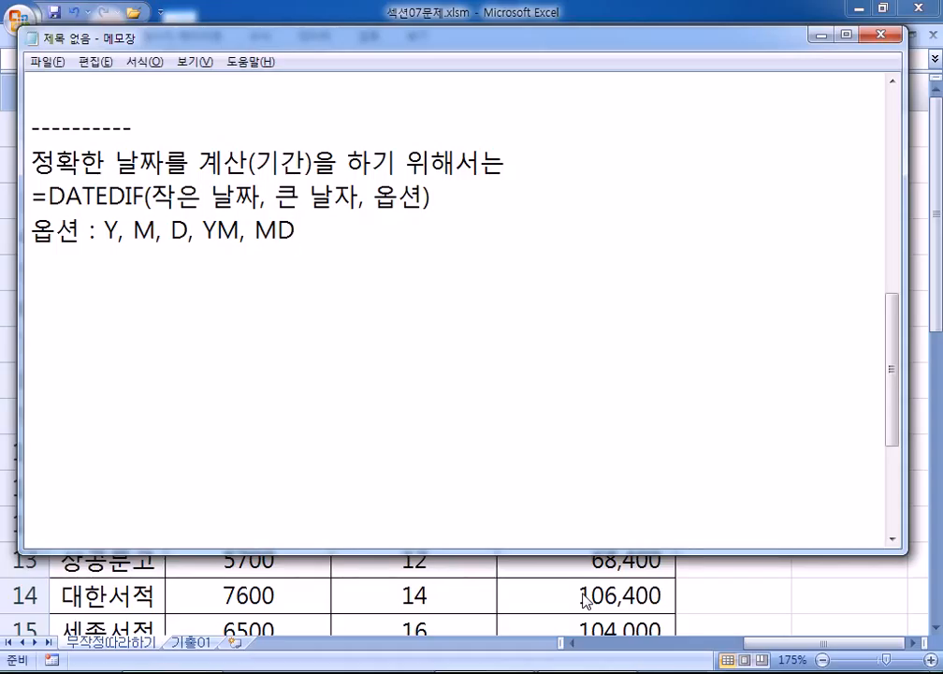
{"action": "left_click_drag", "start_coordinate": [345, 44], "coordinate": [390, 83]}
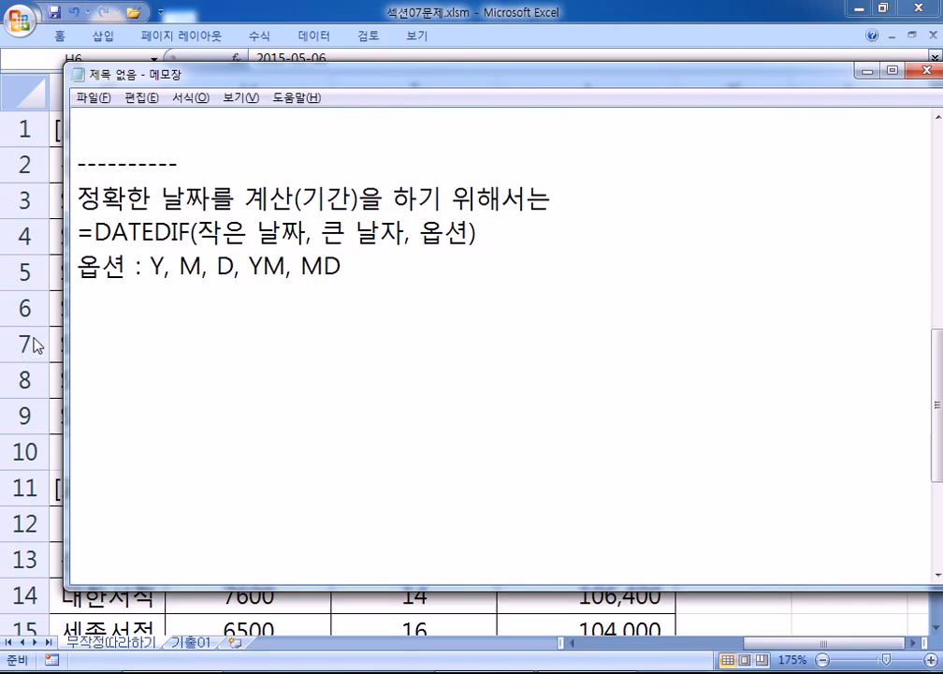
Step: Return to Excel and examine [표3] 경시대회 성적 together with its 우주고 종합 평균 and 차이값 cells
{"action": "key", "text": "alt+Tab"}
{"action": "key", "text": "Home"}
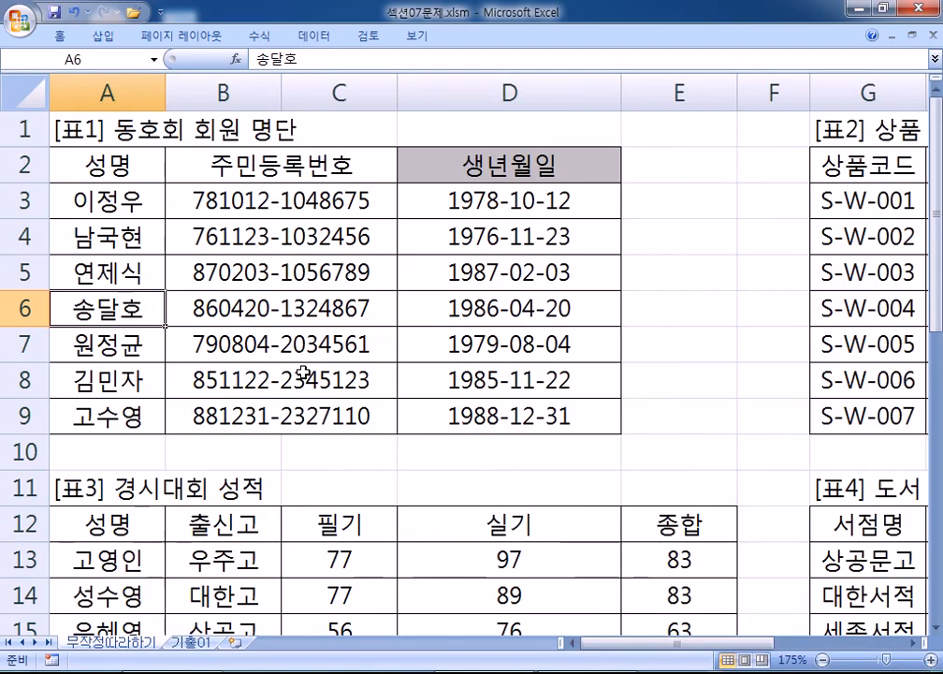
{"action": "scroll", "coordinate": [447, 257], "scroll_direction": "down", "scroll_amount": 4}
{"action": "scroll", "coordinate": [499, 299], "scroll_direction": "up", "scroll_amount": 1}
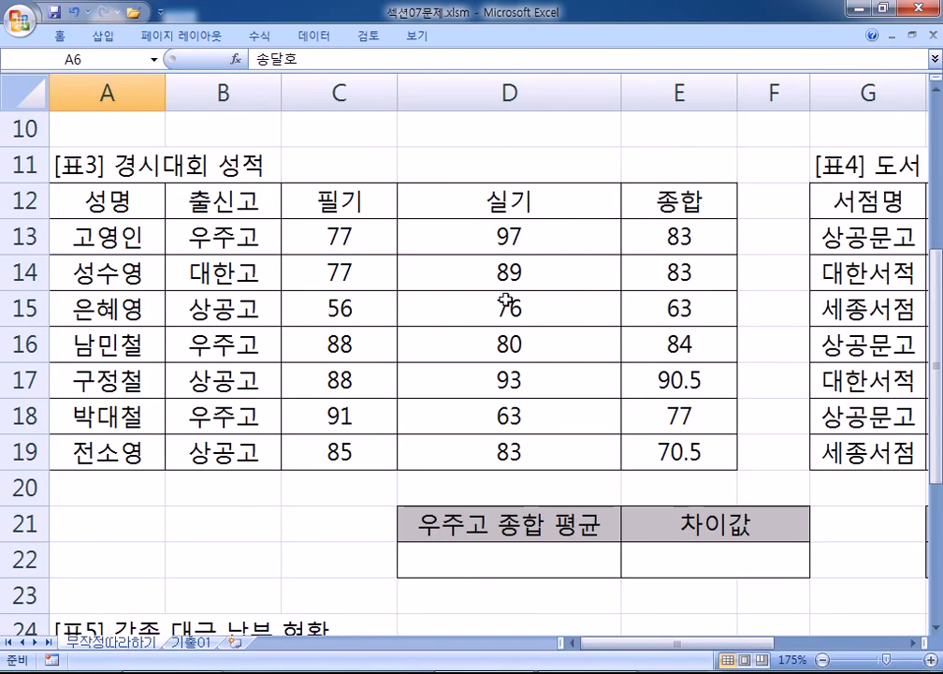
{"action": "left_click", "coordinate": [935, 627]}
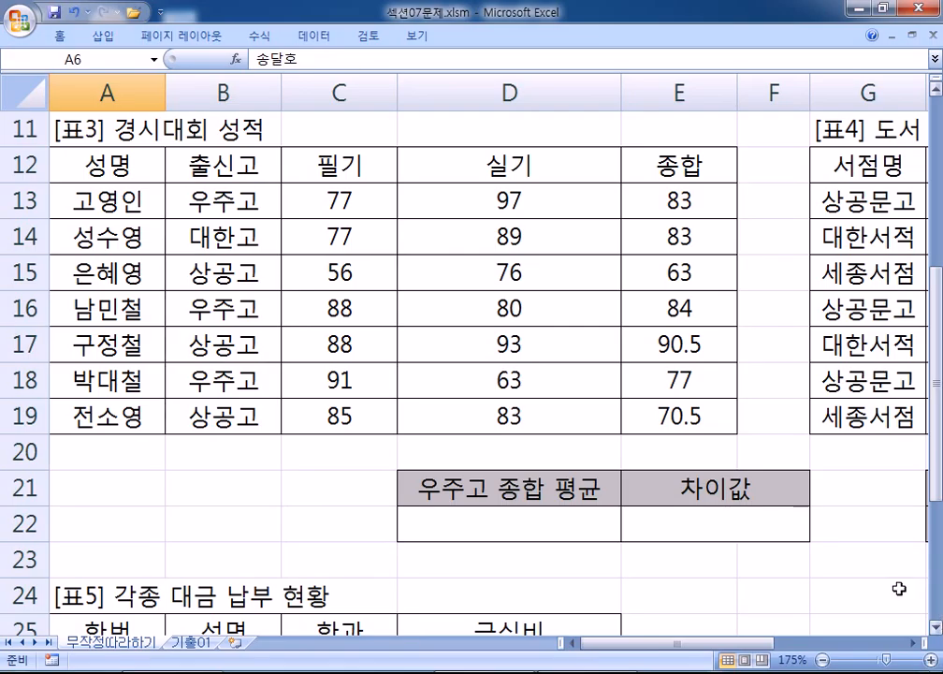
{"action": "scroll", "coordinate": [309, 305], "scroll_direction": "down", "scroll_amount": 3}
{"action": "scroll", "coordinate": [387, 382], "scroll_direction": "up", "scroll_amount": 2}
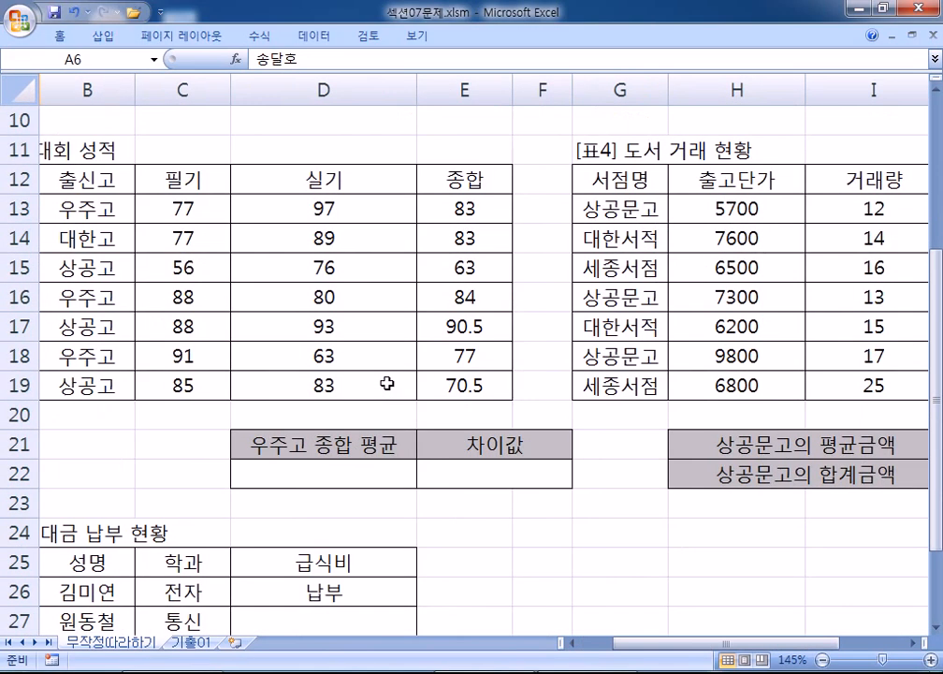
Step: Select cell D22 under the 우주고 종합 평균 heading of [표3]
{"action": "scroll", "coordinate": [386, 382], "scroll_direction": "down", "scroll_amount": 1}
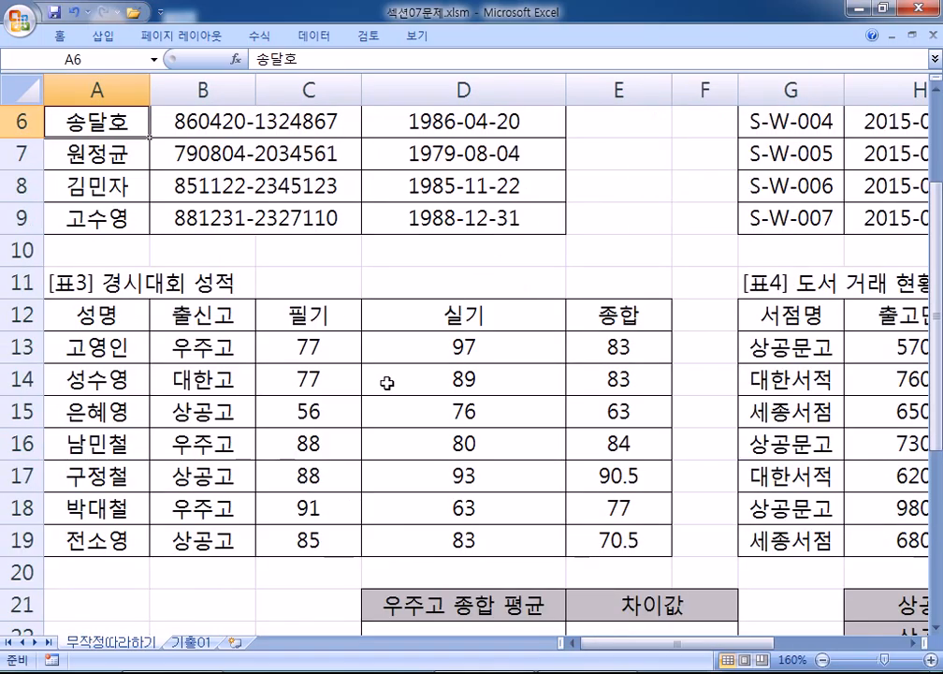
{"action": "scroll", "coordinate": [403, 392], "scroll_direction": "down", "scroll_amount": 2}
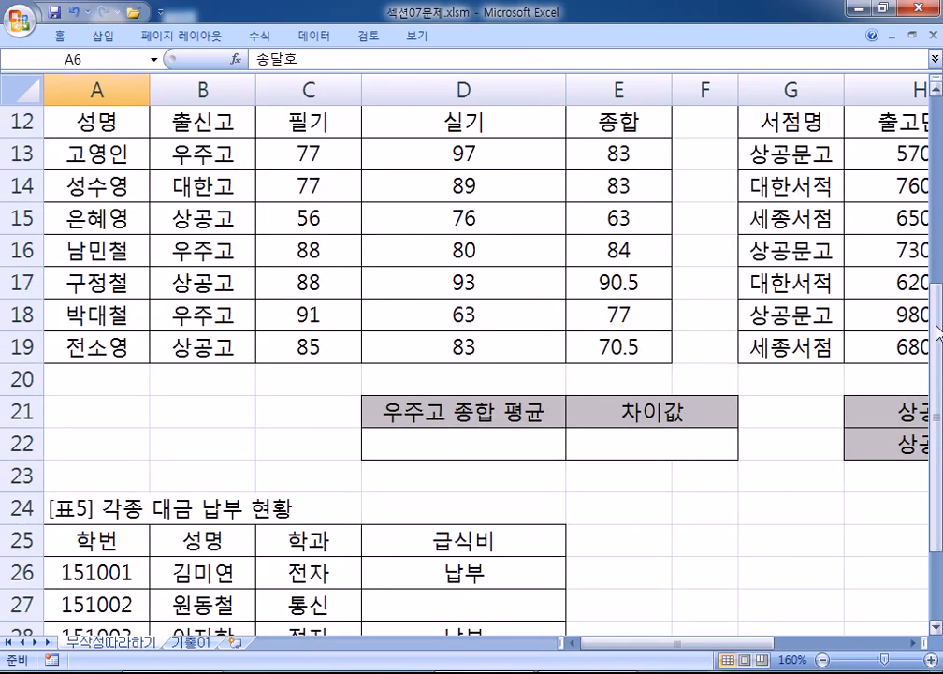
{"action": "scroll", "coordinate": [875, 281], "scroll_direction": "up", "scroll_amount": 1}
{"action": "left_click", "coordinate": [448, 473]}
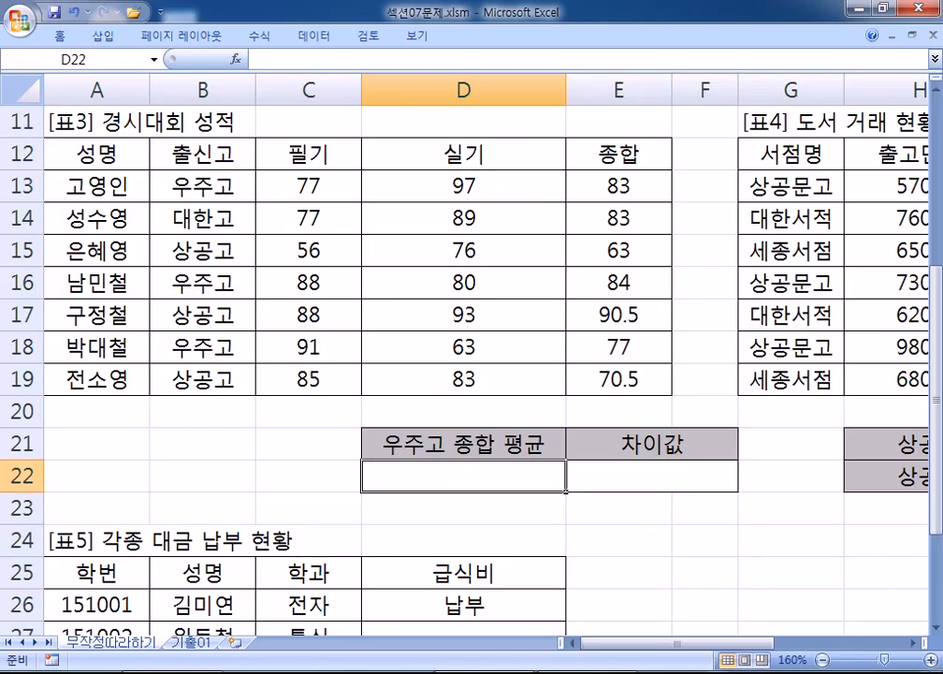
Step: Switch to Notepad and add a "----------" separator followed by the heading "데이터베이스 함수" below the DATEDIF notes
{"action": "key", "text": "alt+Tab"}
{"action": "left_click", "coordinate": [118, 307]}
{"action": "type", "text": "----------"}
{"action": "key", "text": "Return"}
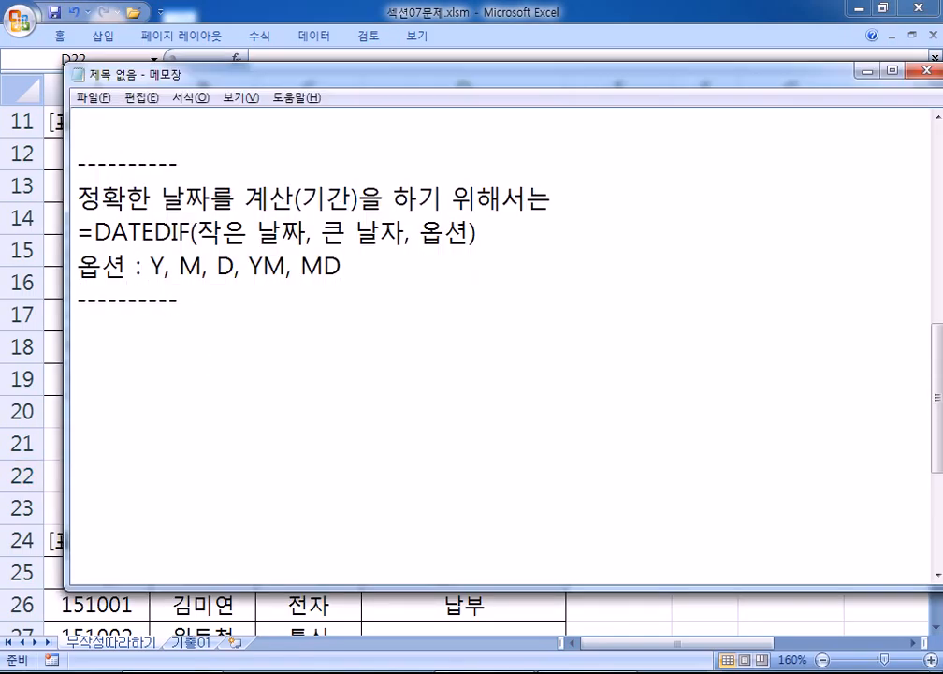
{"action": "type", "text": "데입"}
{"action": "type", "text": "터베이스 함"}
{"action": "type", "text": "수"}
{"action": "key", "text": "Return"}
Step: List "DSUM, DAVERAGE, DCOUNT, DCOUNTA, DMAX, DMIN, DGET, DPRODUCT, DSTDEV, DVAR" under the 데이터베이스 함수 heading
{"action": "type", "text": "DSUM, DA"}
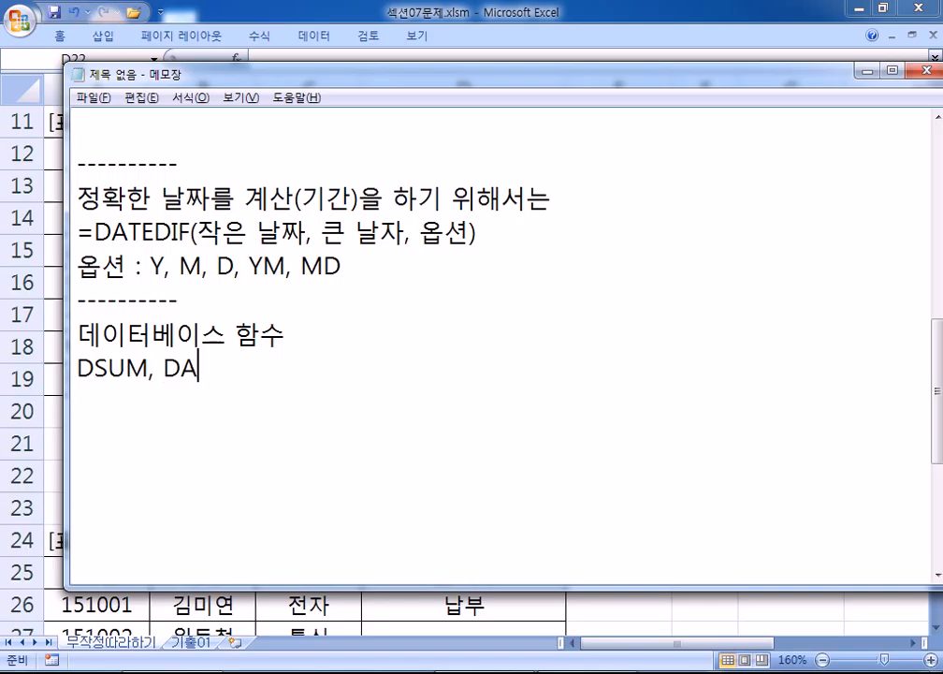
{"action": "type", "text": "VERAGEM,"}
{"action": "key", "text": "BackSpace"}
{"action": "key", "text": "BackSpace"}
{"action": "type", "text": "M"}
{"action": "key", "text": "BackSpace"}
{"action": "type", "text": ", DCOUNT, DCOUNTA,"}
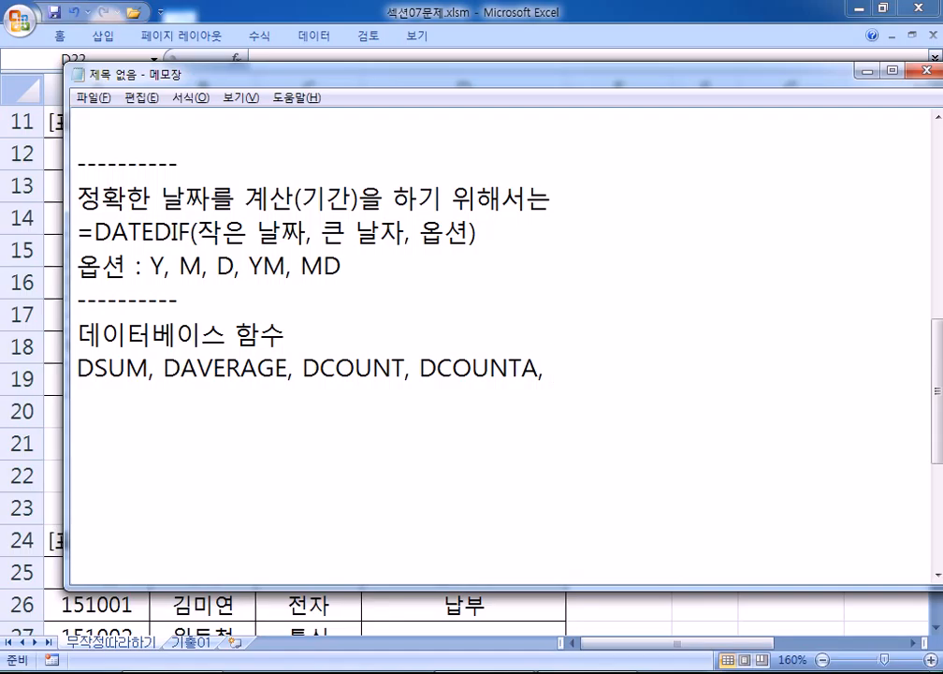
{"action": "type", "text": " DMAX, DMIN, DG"}
{"action": "key", "text": "BackSpace"}
{"action": "type", "text": "DGET, D"}
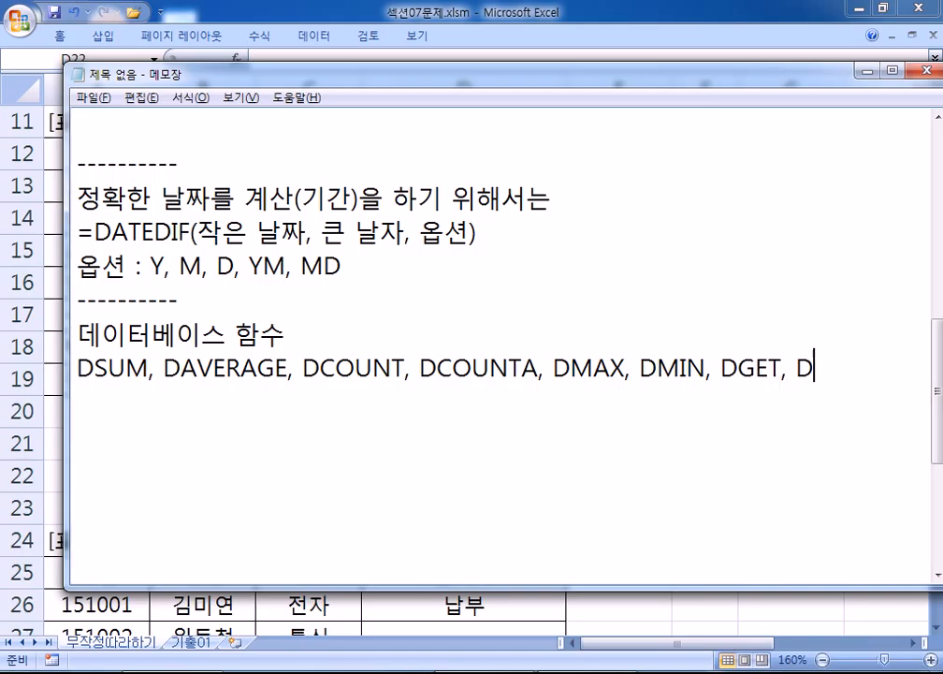
{"action": "type", "text": "PRODUC"}
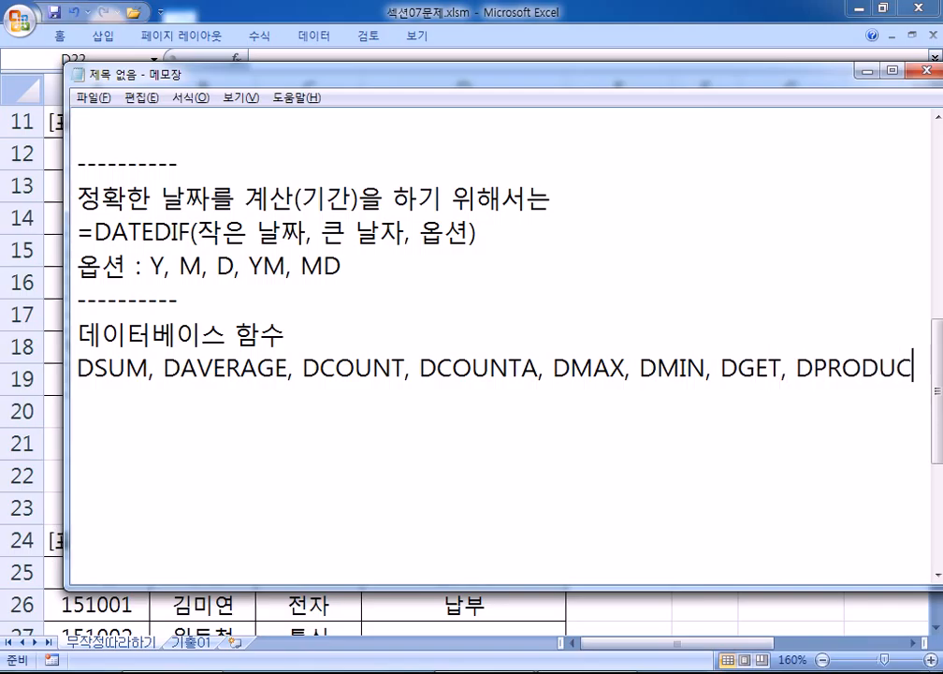
{"action": "type", "text": "T, DSTDEV, DVAR"}
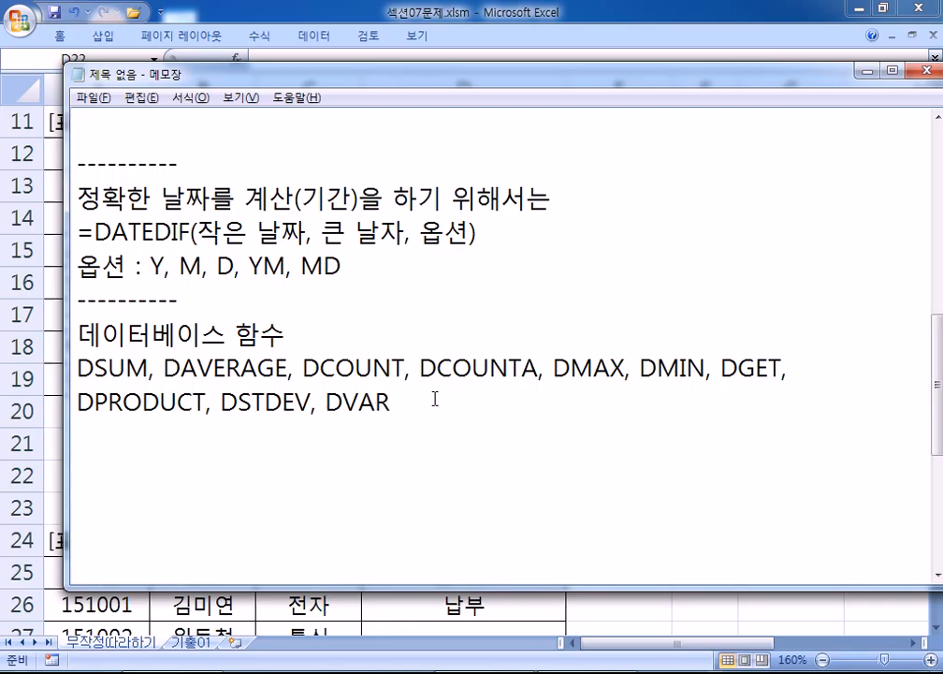
Step: Return to Excel, start a formula with "=D" in D22, and look through the suggested functions beginning with D
{"action": "key", "text": "alt+Tab"}
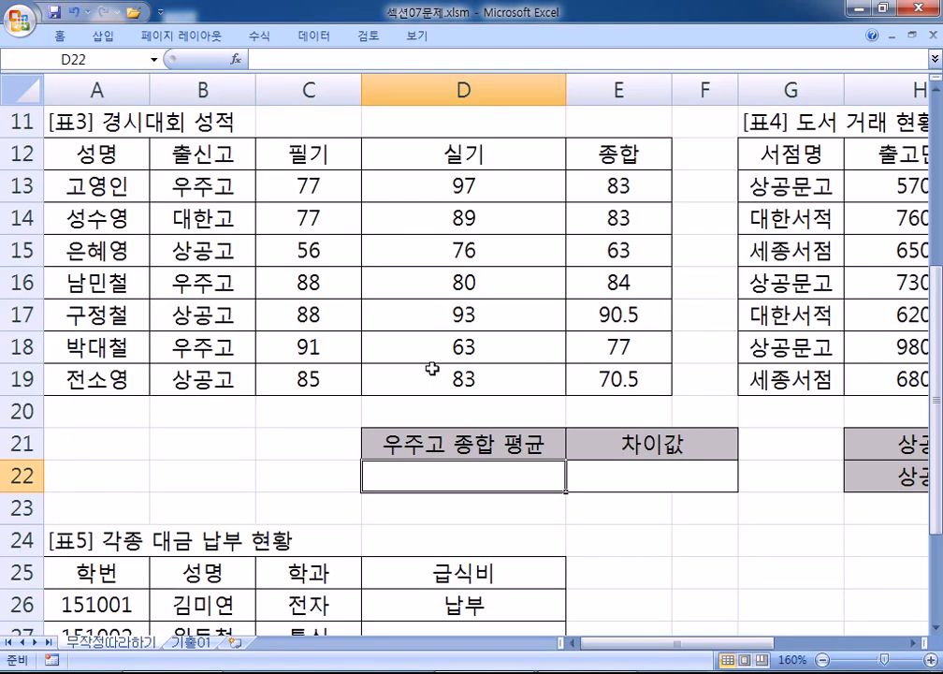
{"action": "type", "text": "=D"}
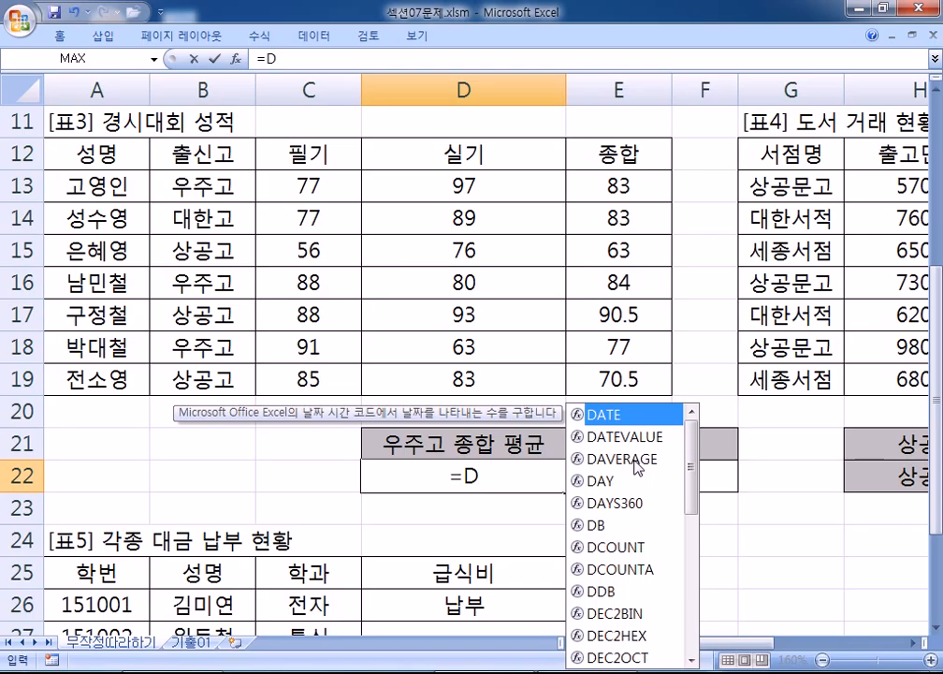
{"action": "scroll", "coordinate": [697, 518], "scroll_direction": "down", "scroll_amount": 1}
{"action": "left_click_drag", "start_coordinate": [697, 517], "coordinate": [697, 567]}
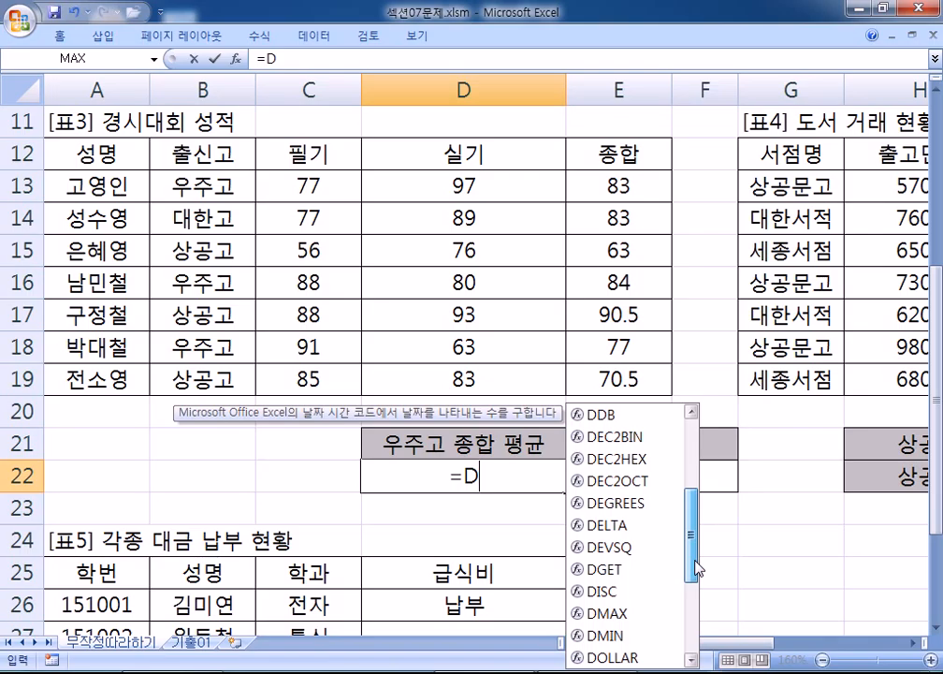
{"action": "left_click_drag", "start_coordinate": [697, 567], "coordinate": [675, 647]}
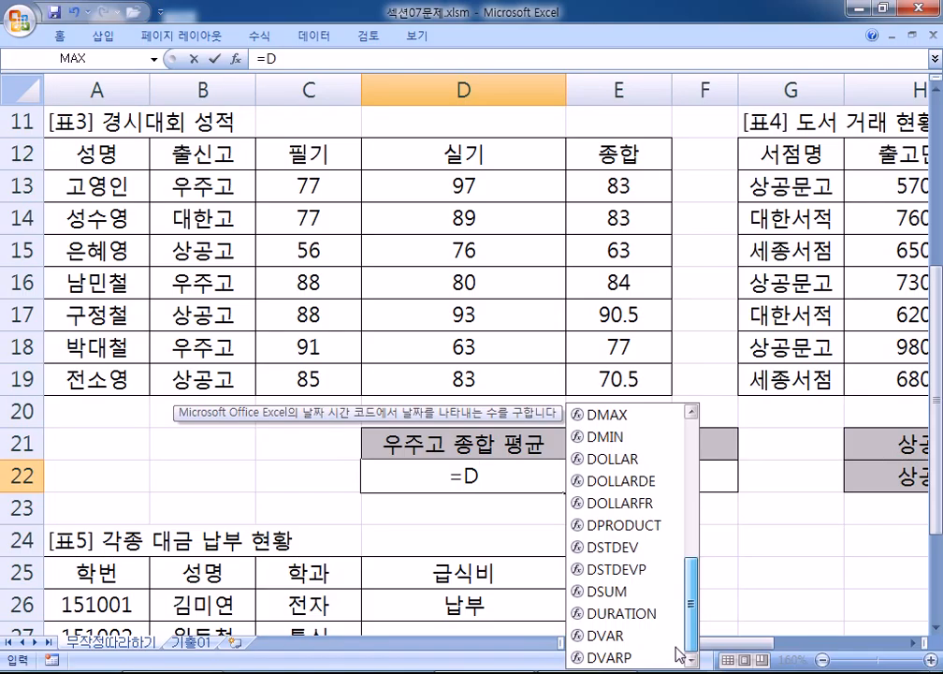
Step: Switch to Notepad, split the function list so DGET begins the second line, and remove the comma after DMIN
{"action": "key", "text": "alt+Tab"}
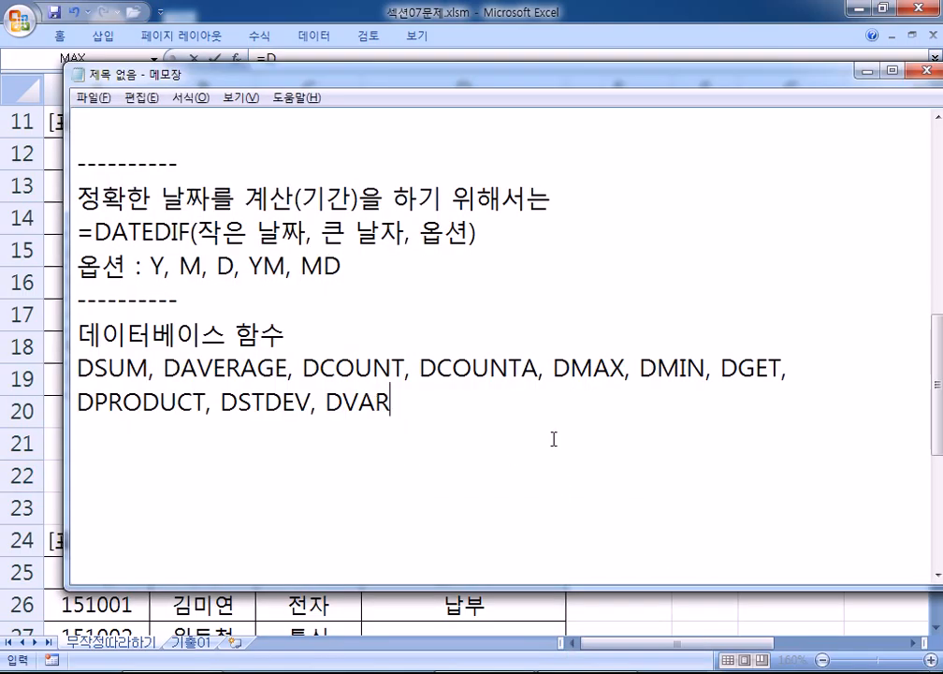
{"action": "left_click", "coordinate": [711, 368]}
{"action": "key", "text": "Return"}
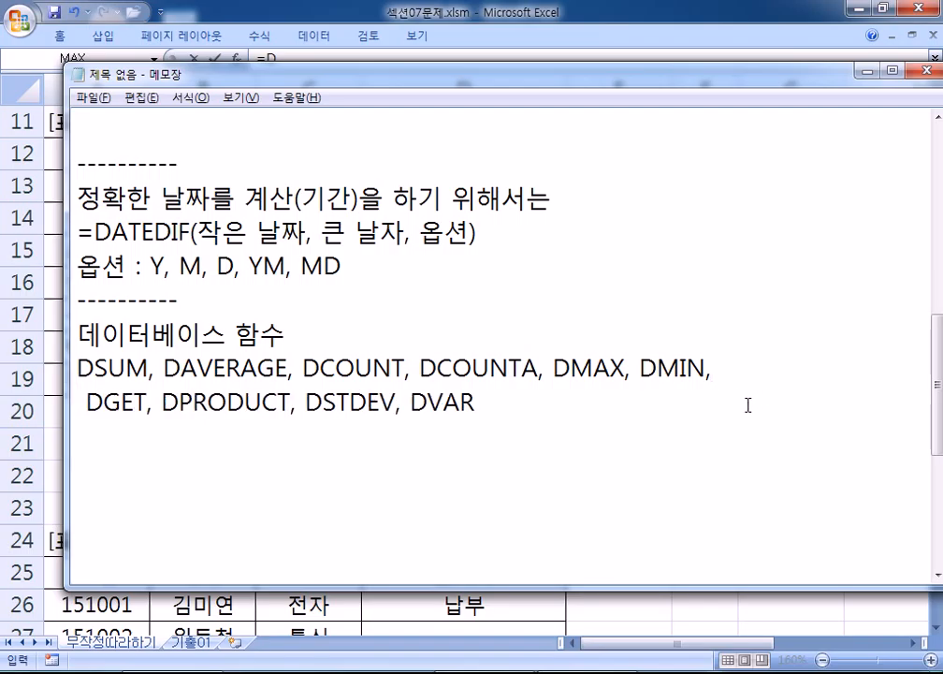
{"action": "key", "text": "Delete"}
{"action": "left_click_drag", "start_coordinate": [752, 370], "coordinate": [77, 365]}
{"action": "left_click", "coordinate": [713, 369]}
{"action": "key", "text": "BackSpace"}
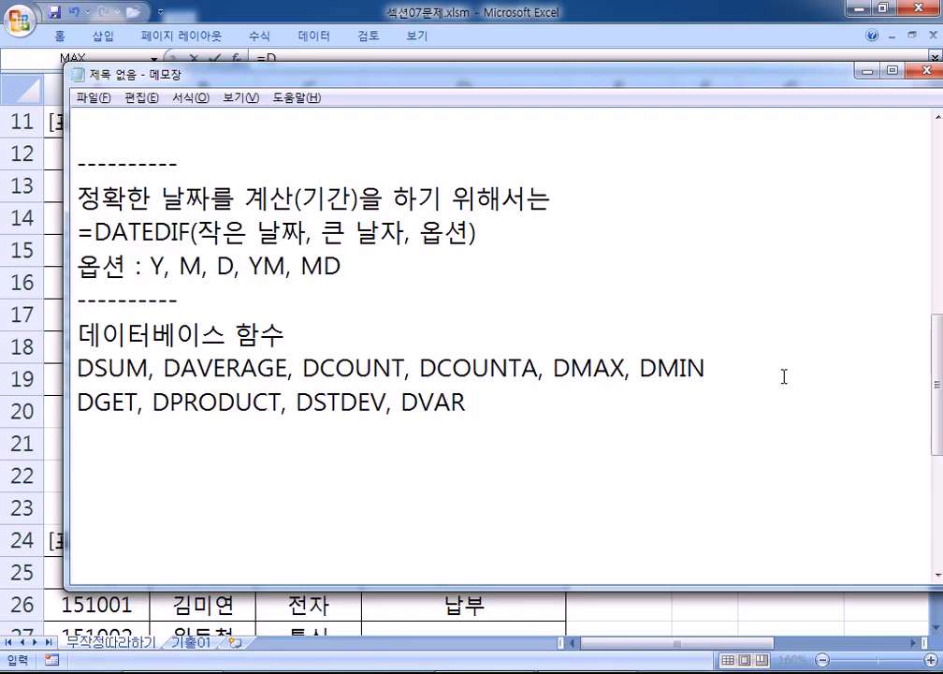
Step: Review both lines of database functions, focusing on the first line and the name DSUM
{"action": "left_click_drag", "start_coordinate": [708, 369], "coordinate": [77, 370]}
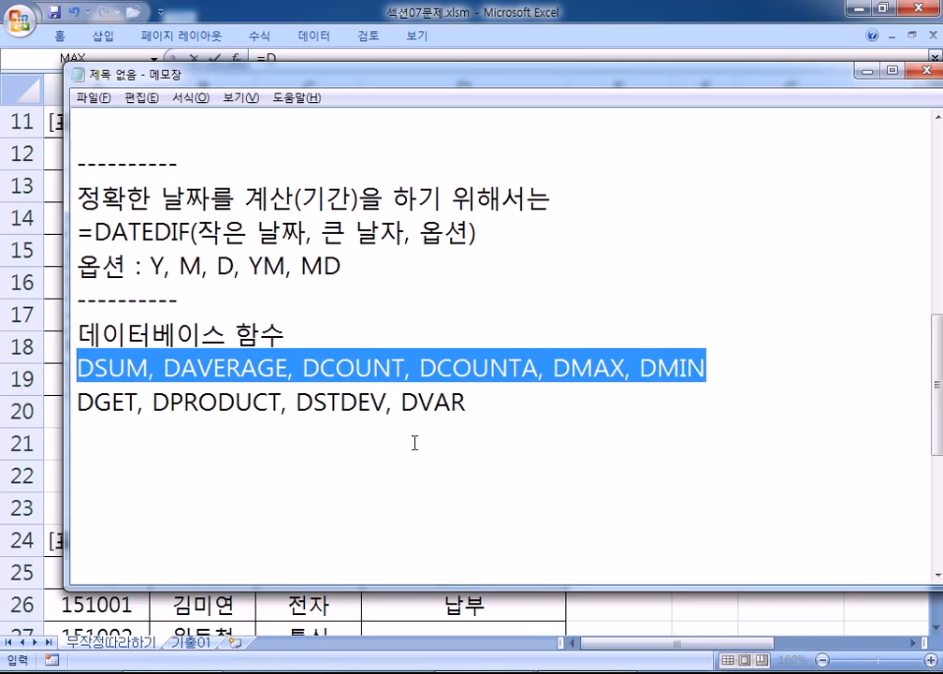
{"action": "left_click_drag", "start_coordinate": [490, 410], "coordinate": [79, 366]}
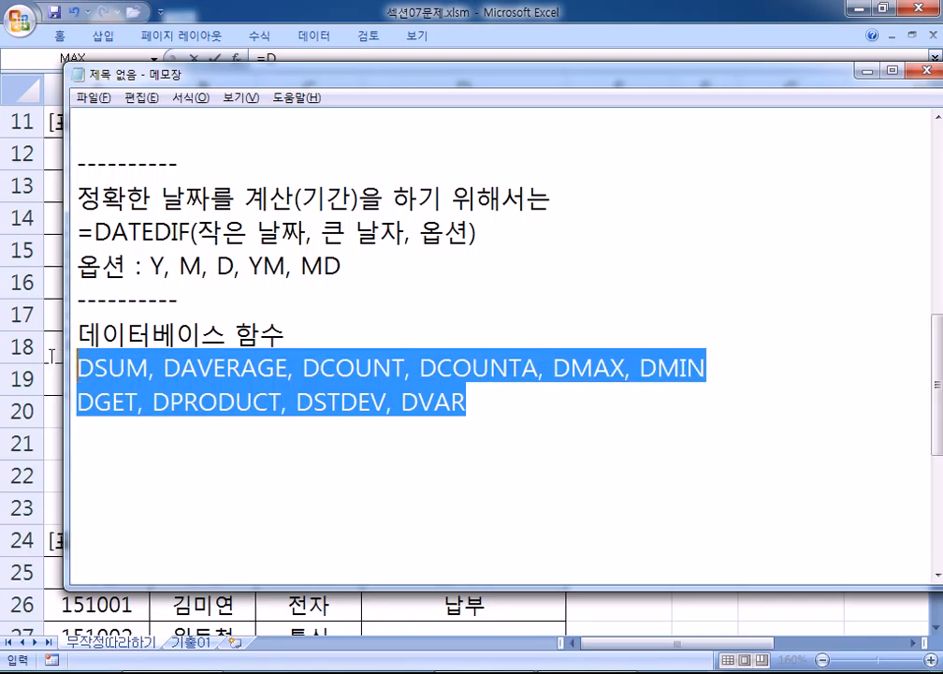
{"action": "left_click", "coordinate": [99, 368]}
{"action": "left_click_drag", "start_coordinate": [107, 368], "coordinate": [125, 368]}
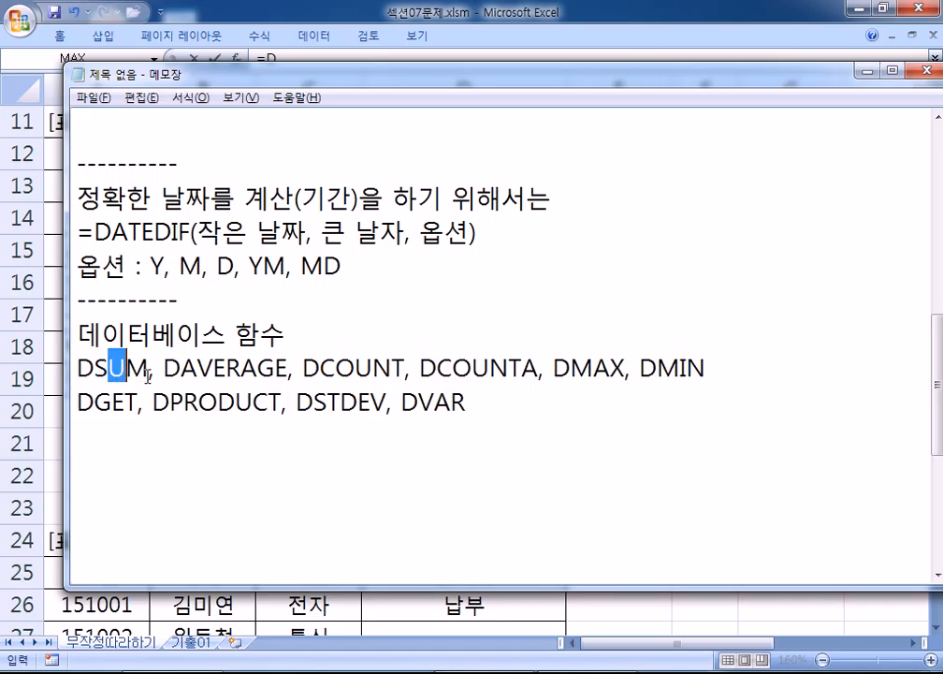
Step: Add several blank lines below the database function list
{"action": "left_click", "coordinate": [460, 503]}
{"action": "key", "text": "Return"}
{"action": "key", "text": "Return"}
{"action": "key", "text": "Return"}
{"action": "key", "text": "Return"}
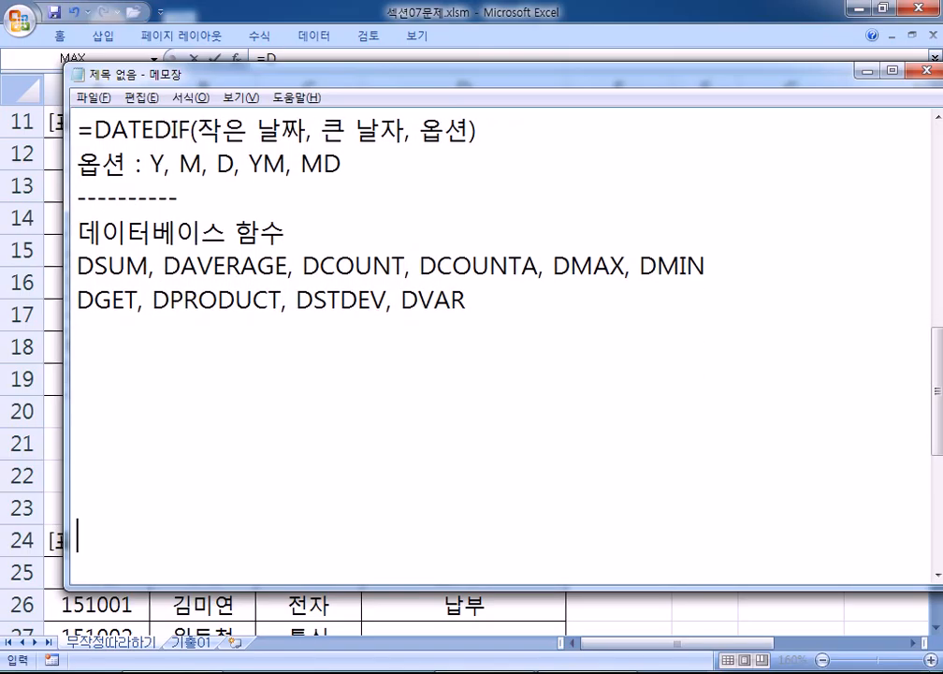
Step: Review the second line of functions up to DVAR, and the DAVERAGE entry in the first line
{"action": "left_click_drag", "start_coordinate": [171, 301], "coordinate": [468, 297]}
{"action": "left_click", "coordinate": [470, 323]}
{"action": "left_click_drag", "start_coordinate": [481, 301], "coordinate": [402, 300]}
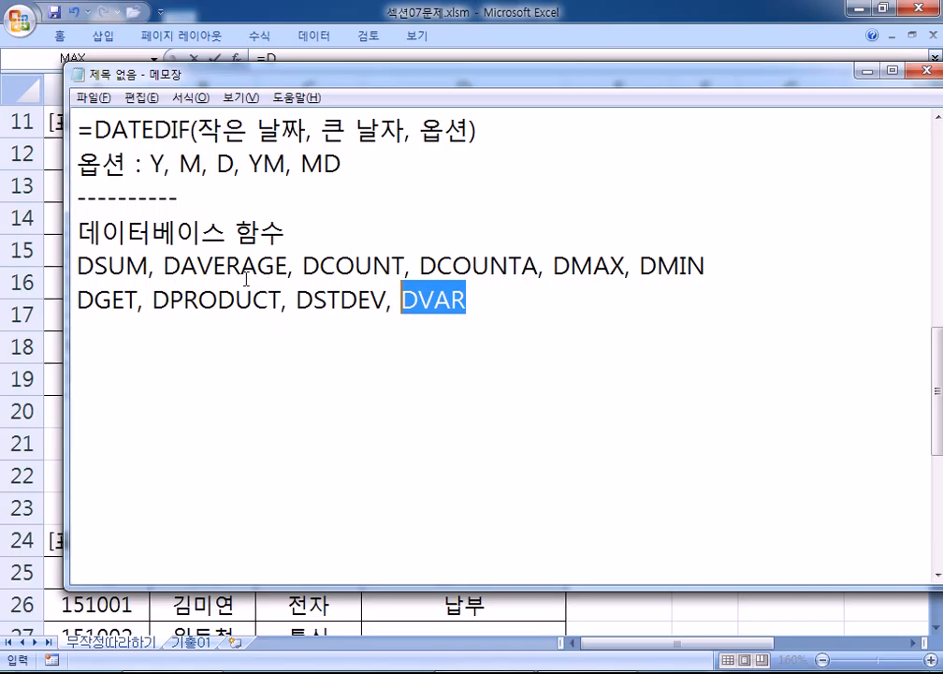
{"action": "left_click_drag", "start_coordinate": [165, 266], "coordinate": [287, 265]}
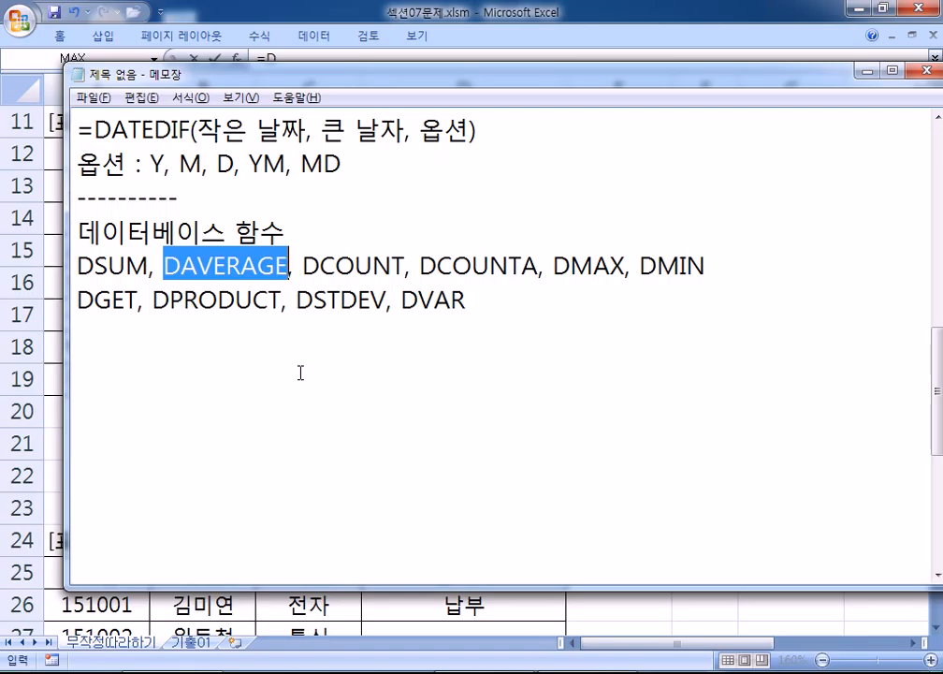
{"action": "left_click", "coordinate": [271, 373]}
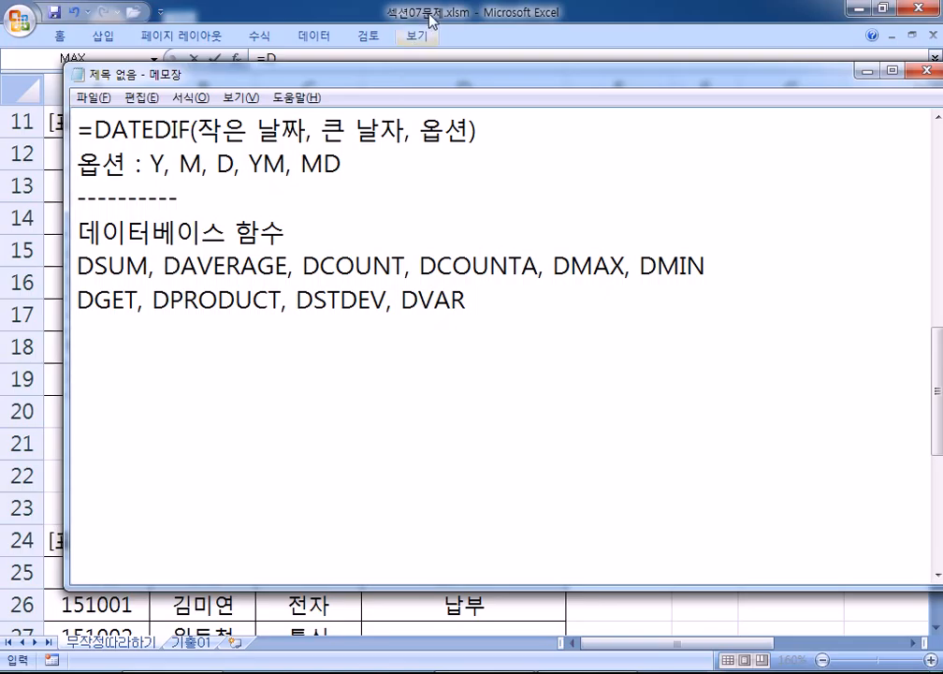
Step: Return to Excel and discard the unfinished formula in D22
{"action": "left_click", "coordinate": [513, 49]}
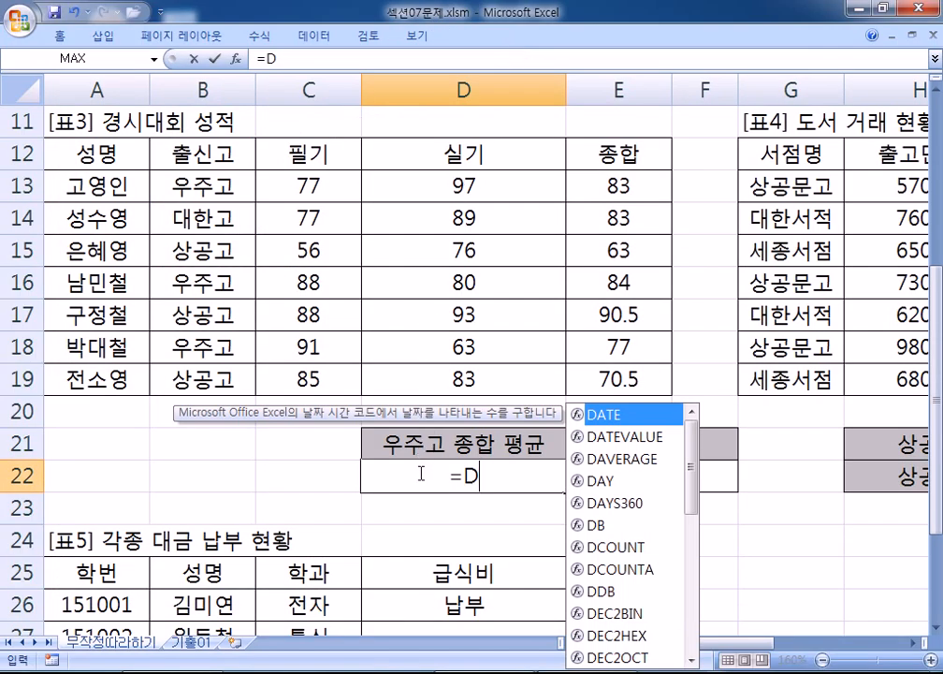
{"action": "left_click", "coordinate": [476, 483]}
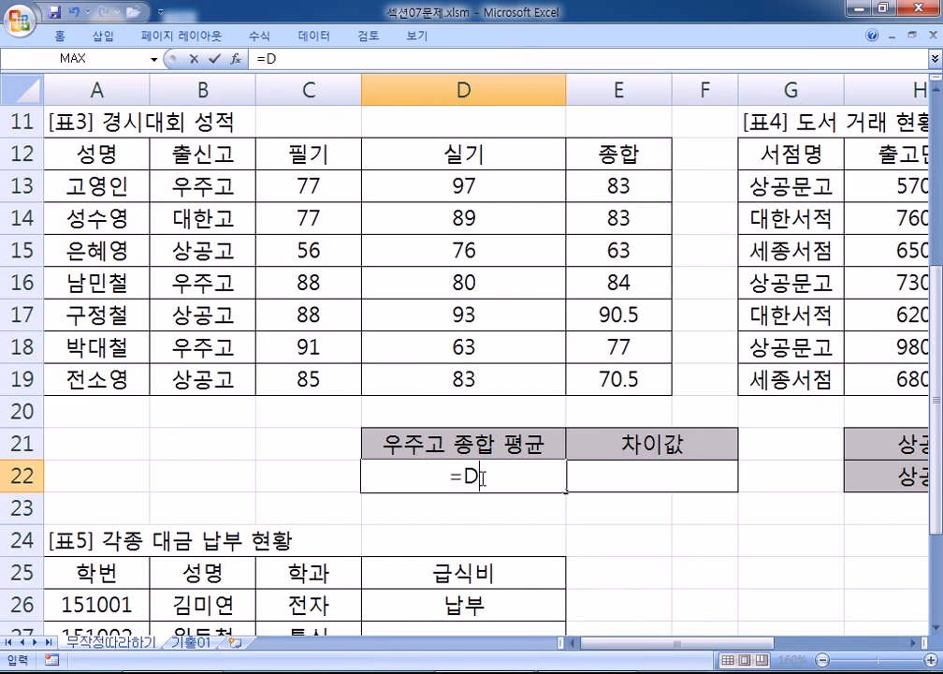
{"action": "key", "text": "Escape"}
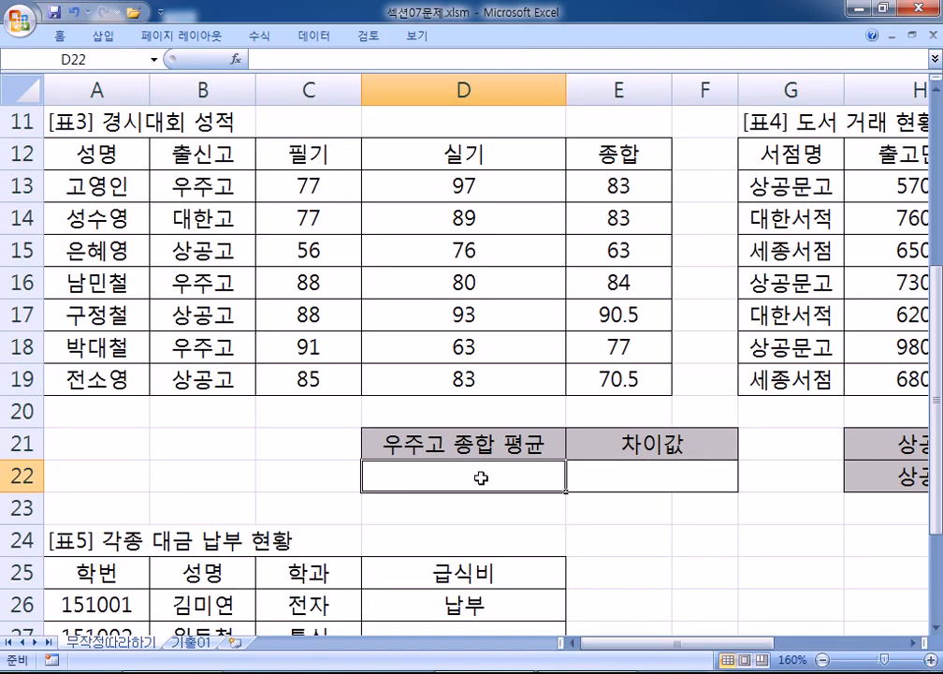
Step: Switch to Notepad and add the syntax line "=ROUND(값, 자리수)" below the database function notes
{"action": "key", "text": "alt+Tab"}
{"action": "scroll", "coordinate": [188, 318], "scroll_direction": "down", "scroll_amount": 2}
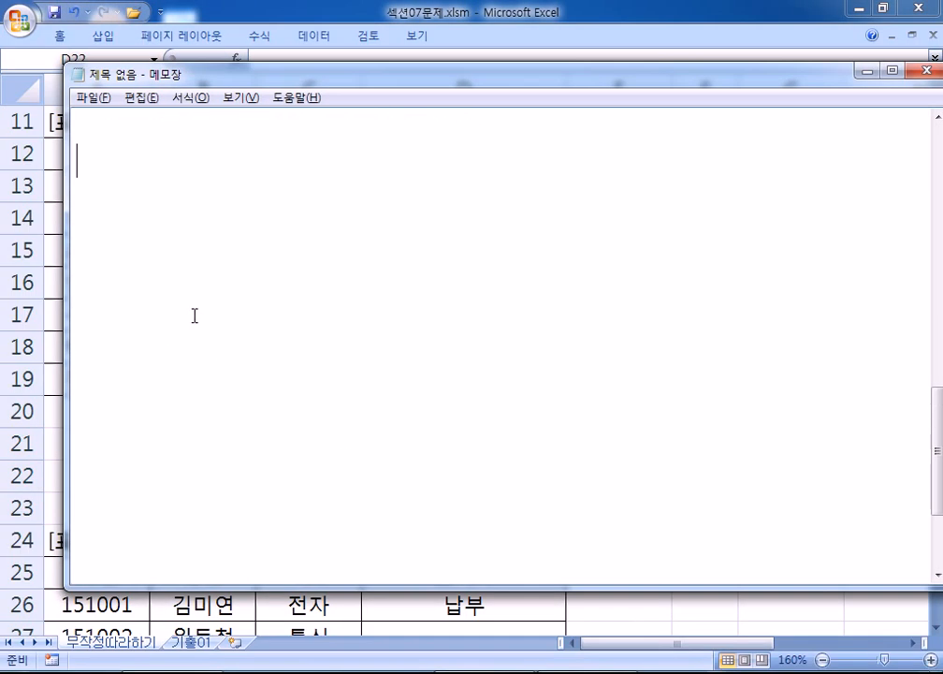
{"action": "type", "text": "=ROUND(값, 자리수)"}
{"action": "key", "text": "Return"}
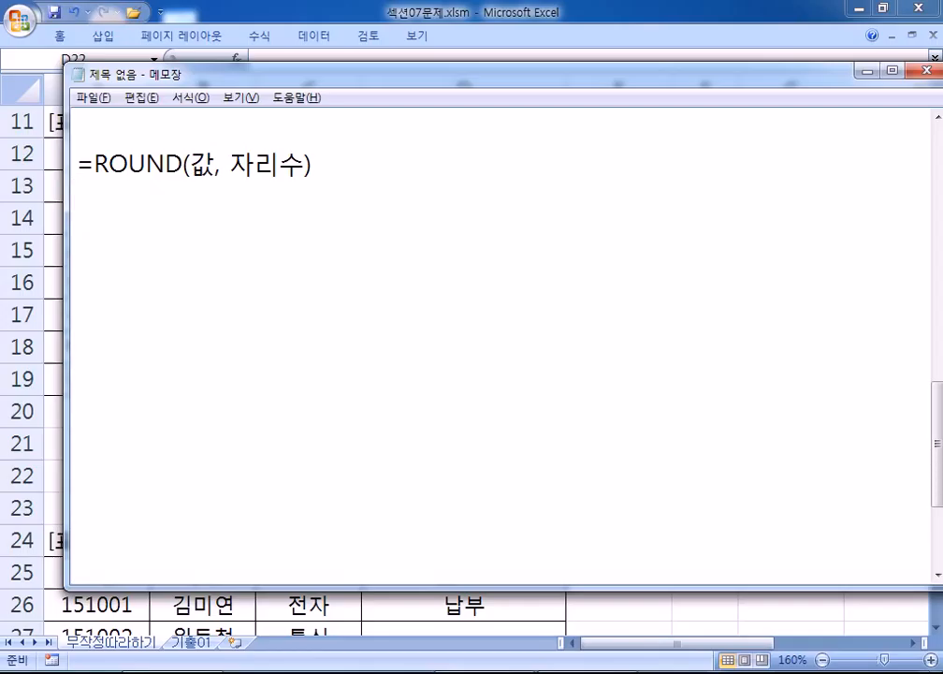
Step: Add the syntax lines "=ROUNDUP(값, 자리수)" and "=ROUNDDOWN(값, 자리수)" below the ROUND line
{"action": "key", "text": "Return"}
{"action": "type", "text": "="}
{"action": "type", "text": "ROUND"}
{"action": "type", "text": "UP("}
{"action": "type", "text": "값, 자리수)"}
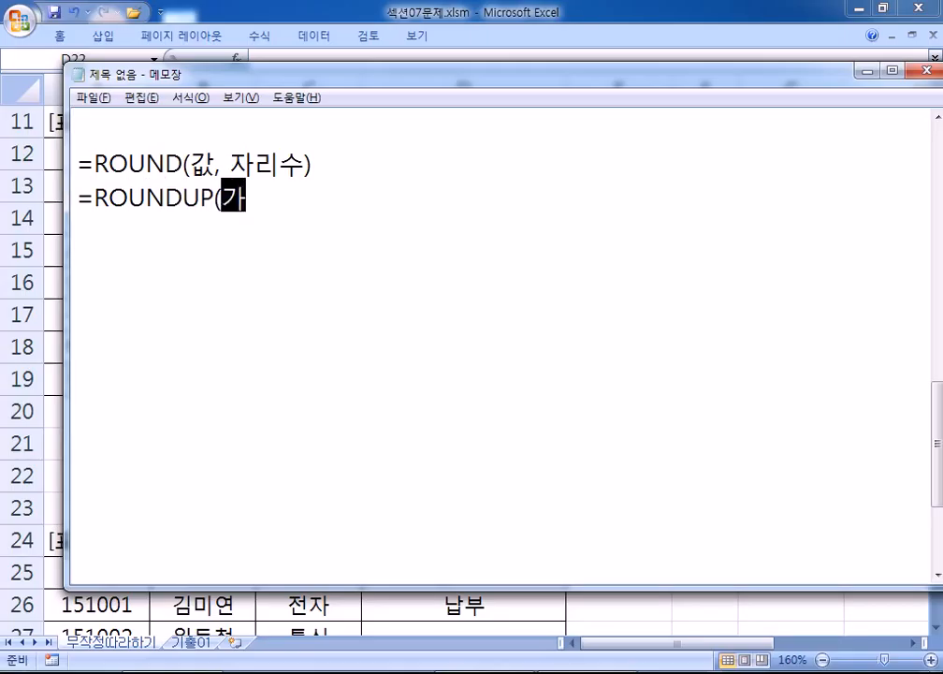
{"action": "key", "text": "Return"}
{"action": "type", "text": "=ROUNDDO"}
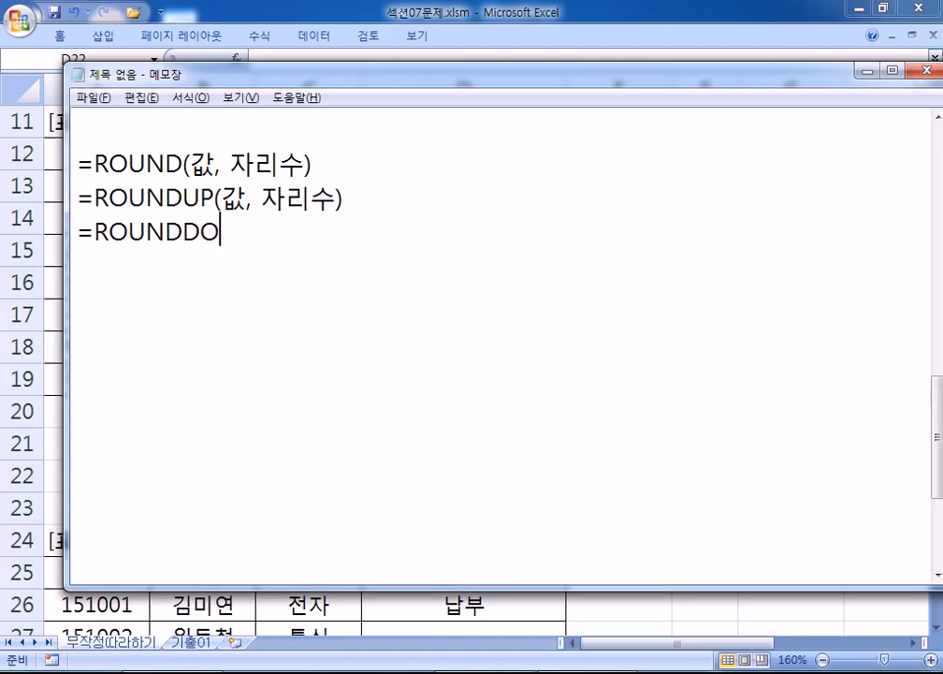
{"action": "type", "text": "WN(값, 자리수)"}
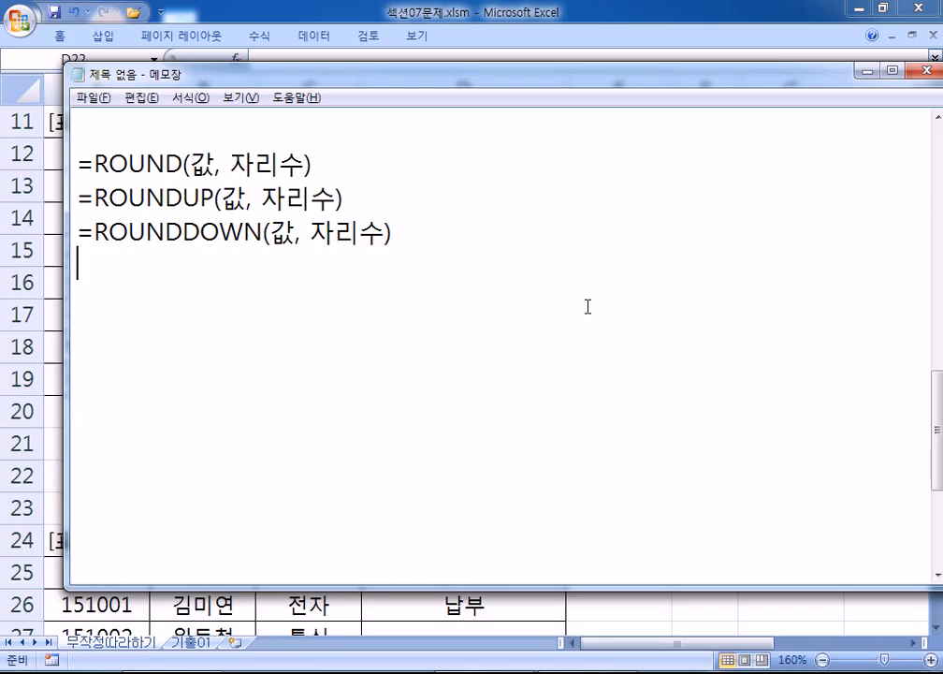
Step: Return to Excel and select the empty cell D11 above the 실기 heading of [표3]
{"action": "key", "text": "alt+Tab"}
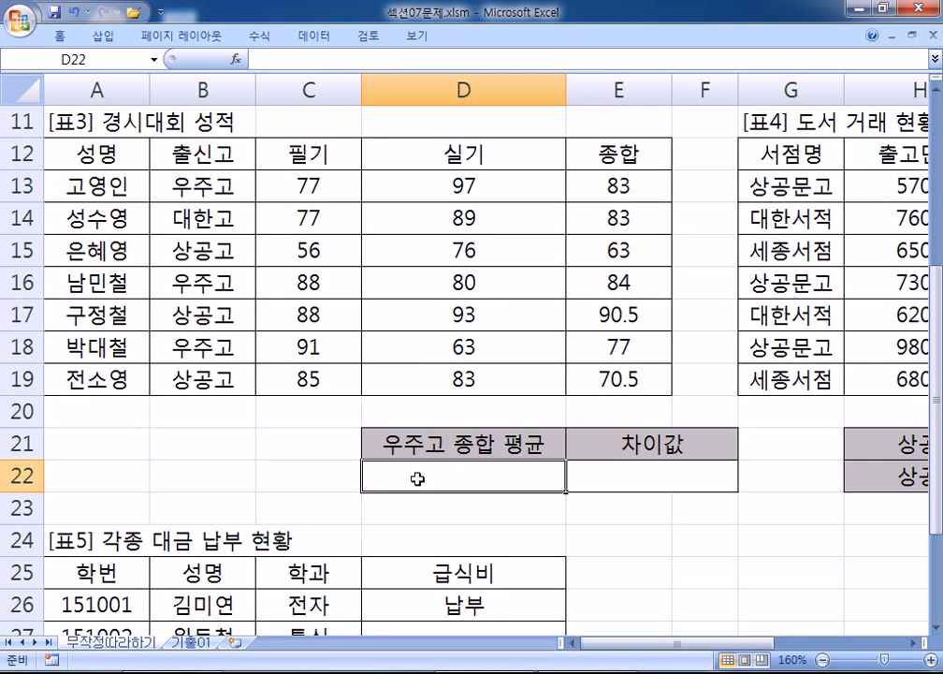
{"action": "left_click", "coordinate": [382, 121]}
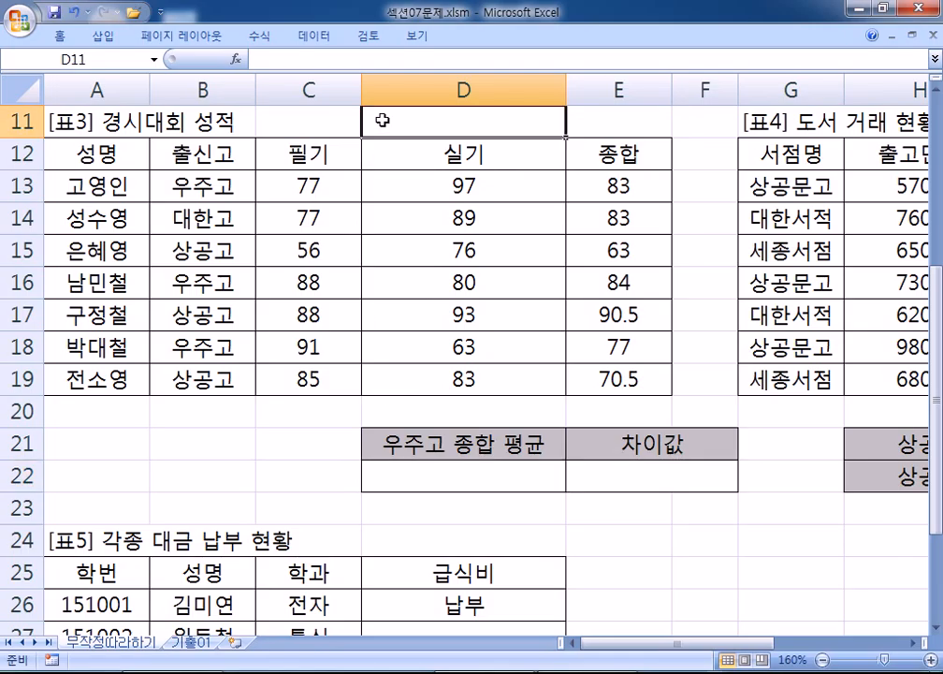
{"action": "left_click", "coordinate": [411, 473]}
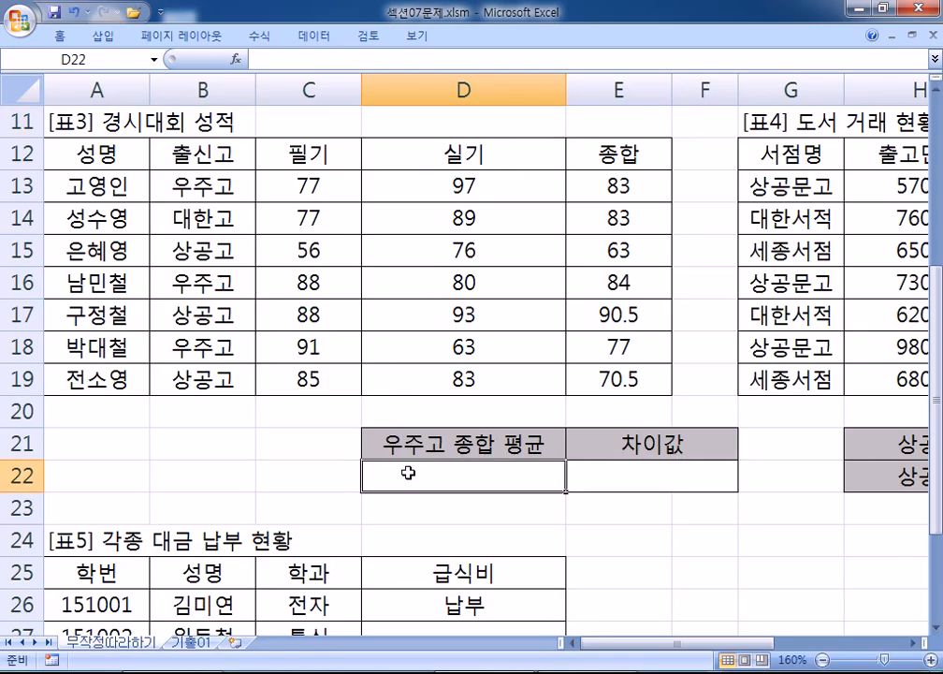
{"action": "left_click", "coordinate": [402, 123]}
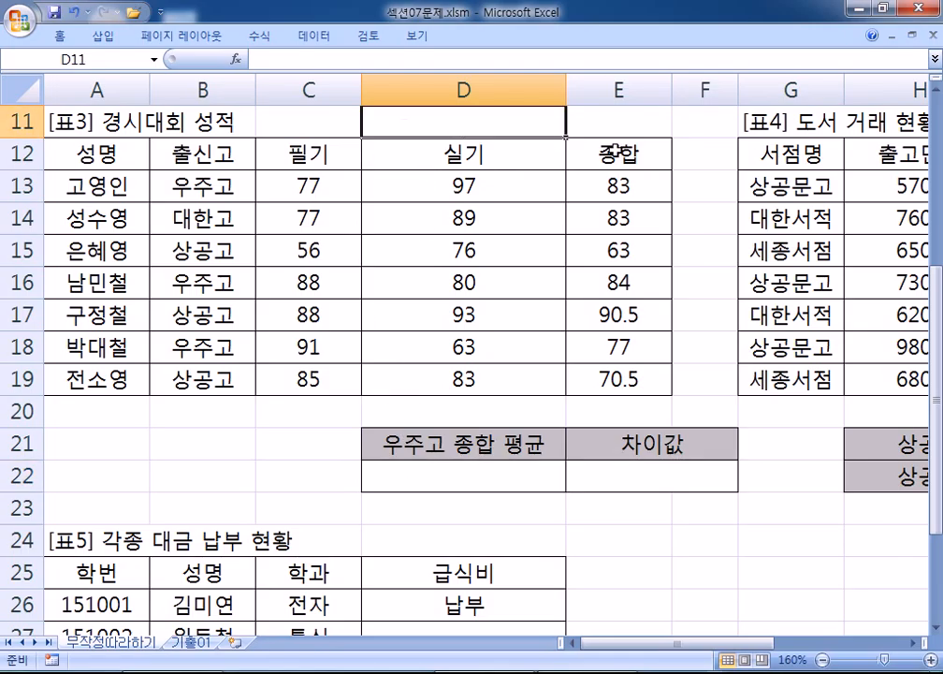
{"action": "type", "text": "="}
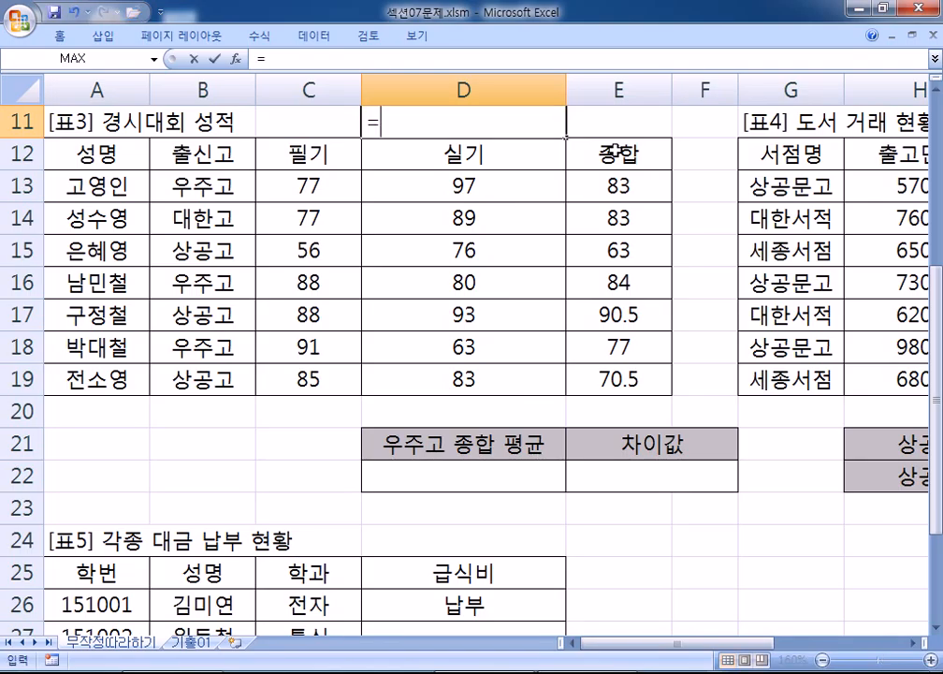
{"action": "type", "text": "DA"}
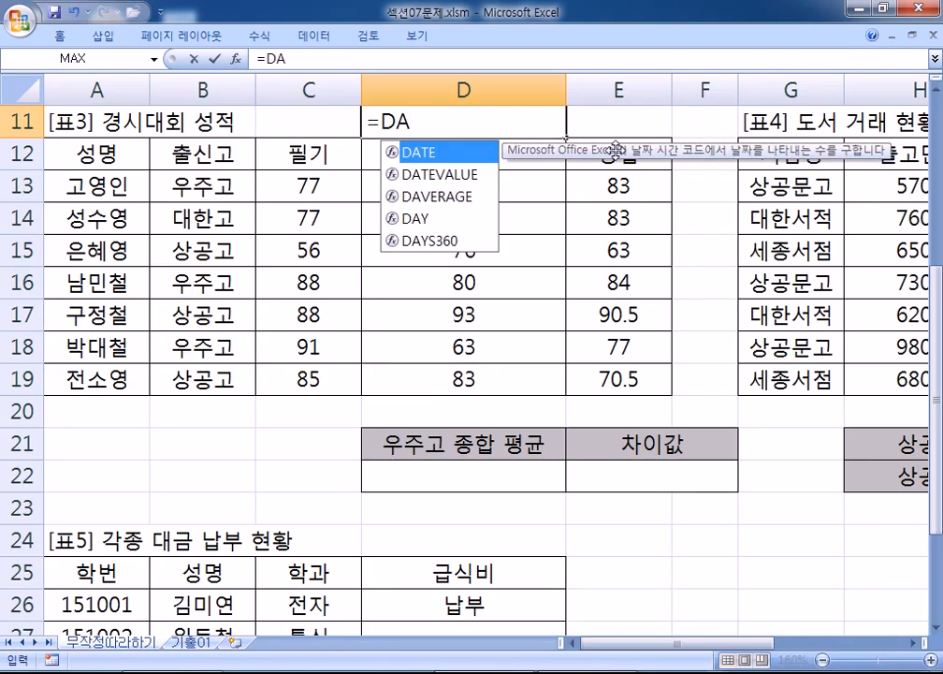
{"action": "key", "text": "Down"}
{"action": "key", "text": "Down"}
{"action": "key", "text": "Tab"}
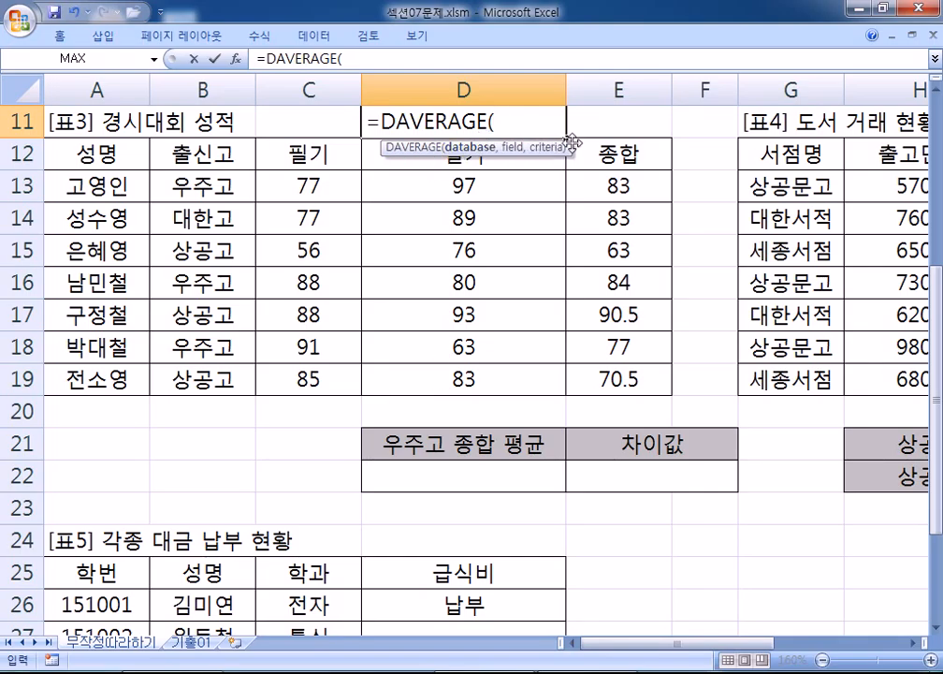
{"action": "left_click", "coordinate": [235, 58]}
{"action": "left_click_drag", "start_coordinate": [321, 218], "coordinate": [682, 237]}
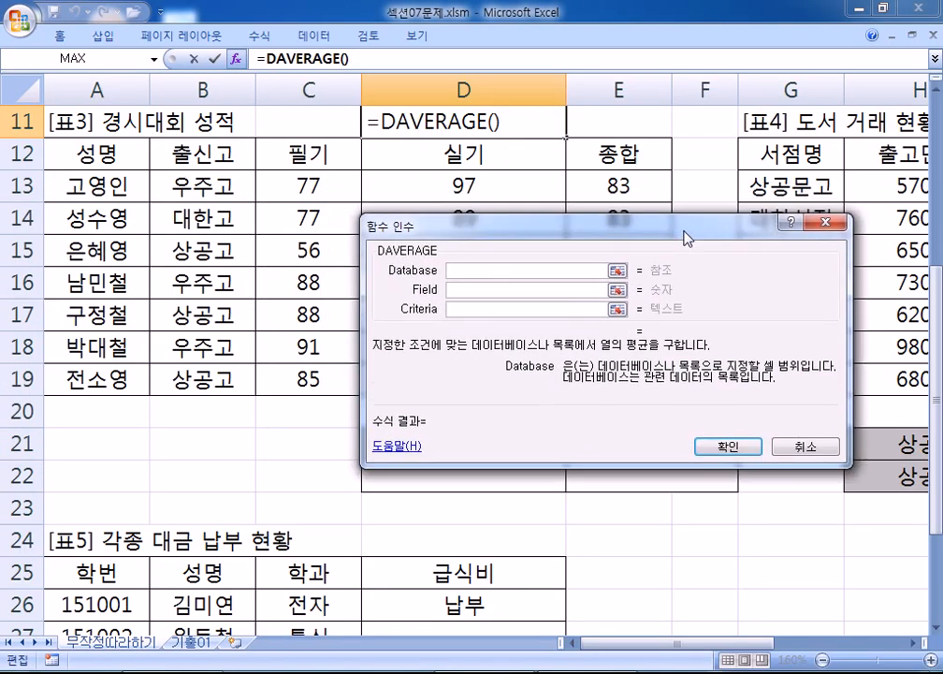
{"action": "left_click", "coordinate": [493, 291]}
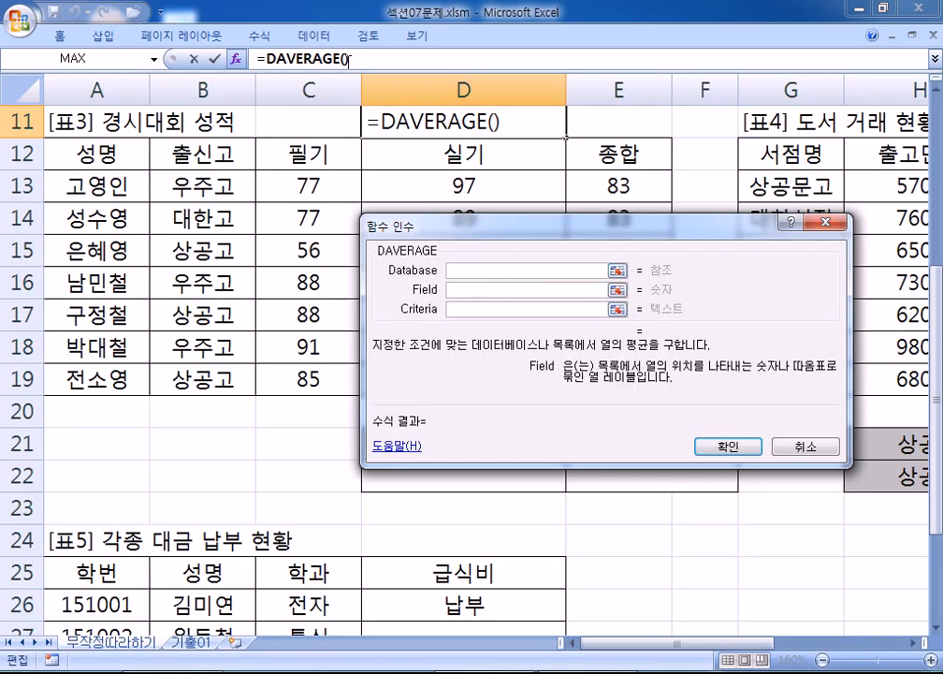
{"action": "left_click", "coordinate": [345, 59]}
{"action": "key", "text": "Escape"}
Step: Begin a DAVERAGE formula in D11 with the whole [표3] table including its headings, A12:E19, as the database argument
{"action": "type", "text": "=DAVERAGE("}
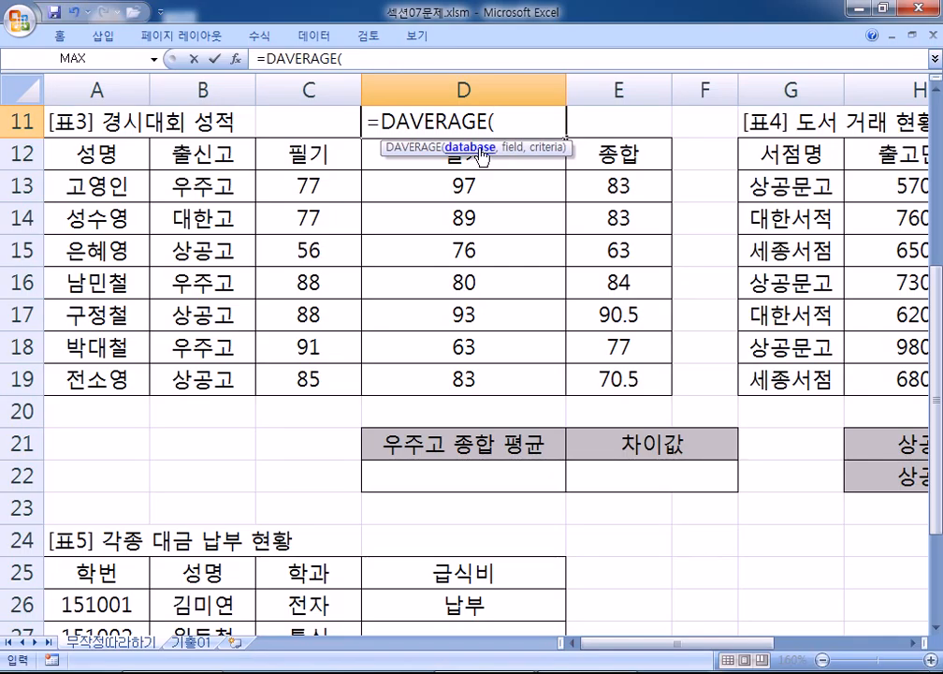
{"action": "left_click_drag", "start_coordinate": [100, 152], "coordinate": [604, 379]}
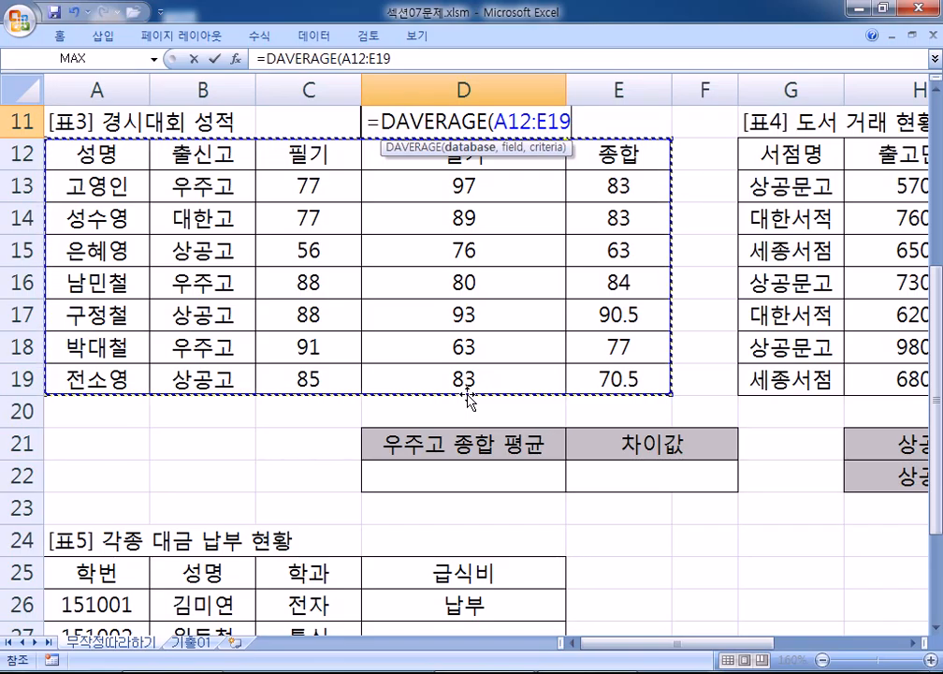
{"action": "left_click_drag", "start_coordinate": [281, 183], "coordinate": [282, 379]}
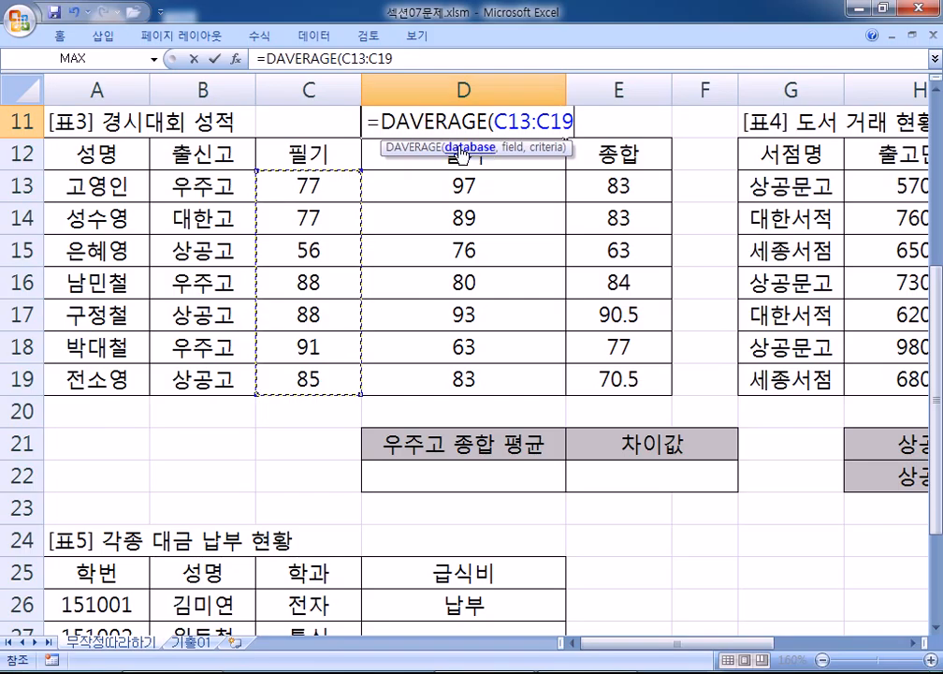
{"action": "left_click_drag", "start_coordinate": [94, 154], "coordinate": [604, 379]}
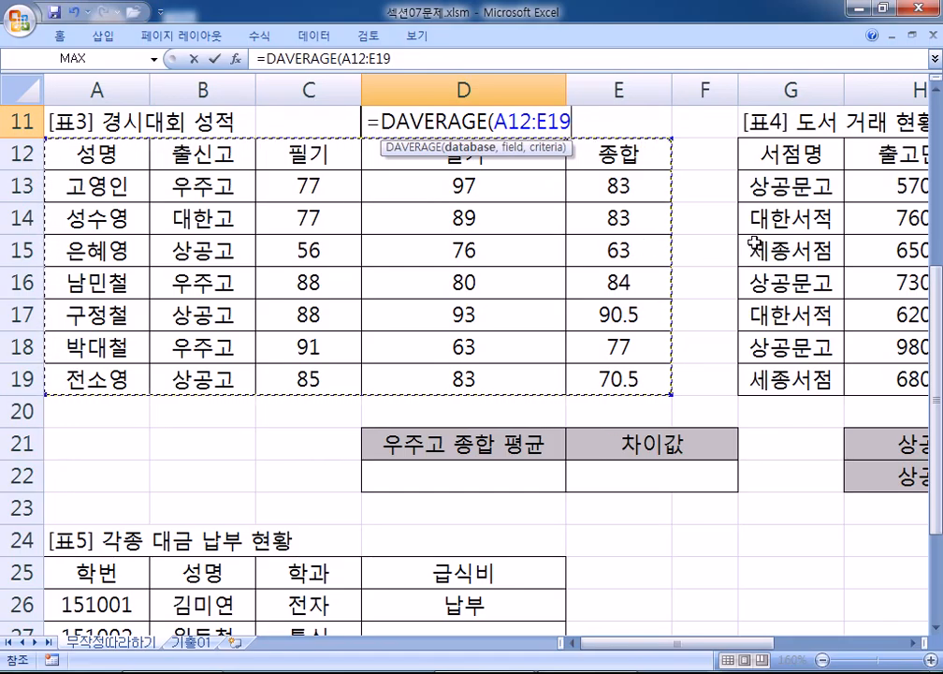
{"action": "type", "text": ","}
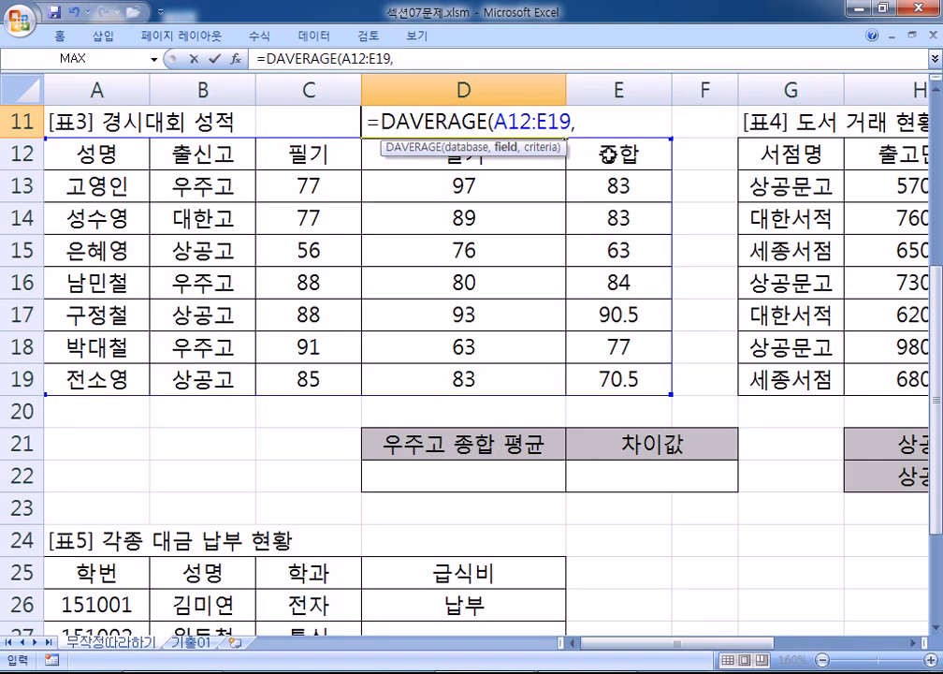
Step: Set the field argument of the DAVERAGE formula in D11 to the 종합 heading in E12
{"action": "left_click", "coordinate": [608, 155]}
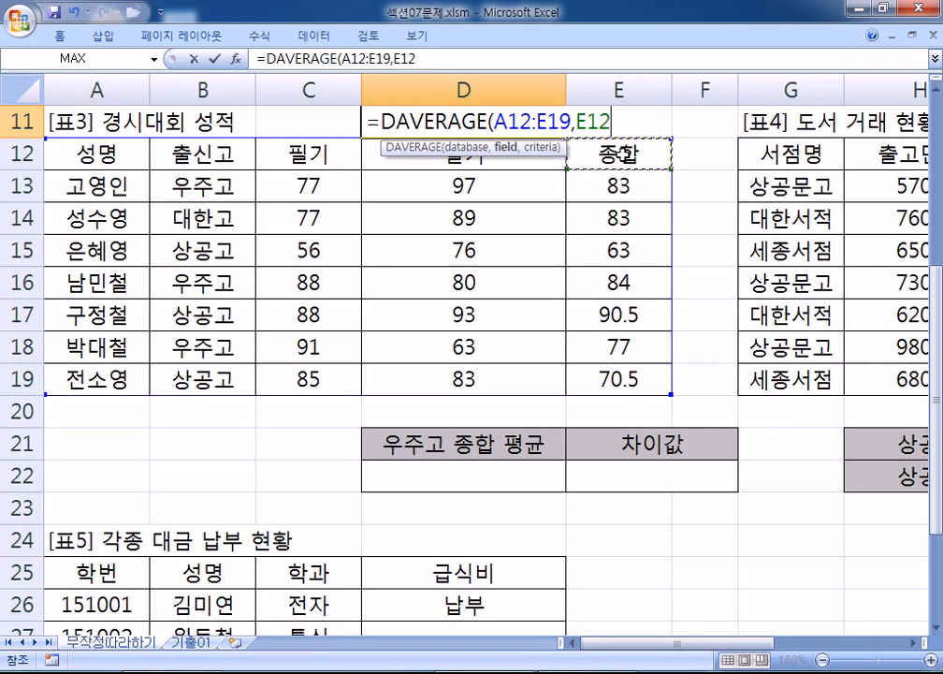
{"action": "left_click", "coordinate": [629, 185]}
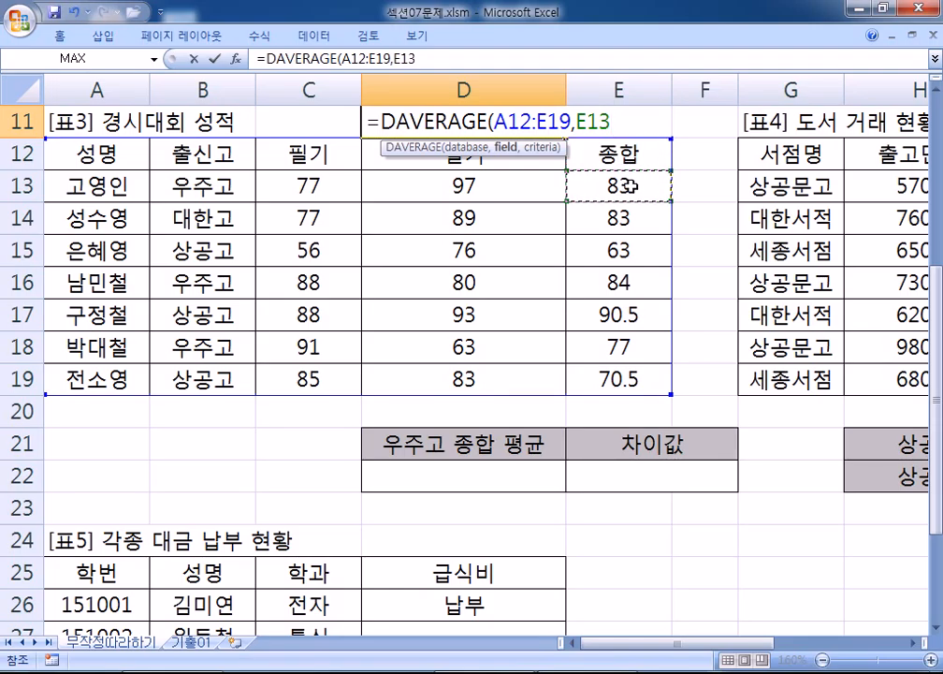
{"action": "left_click", "coordinate": [639, 153]}
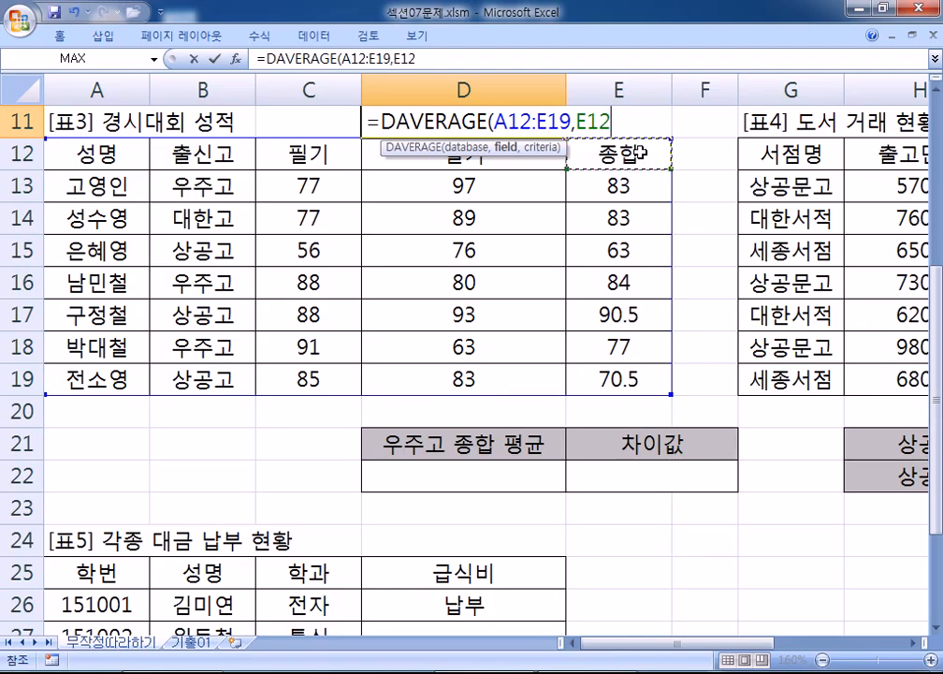
{"action": "type", "text": ","}
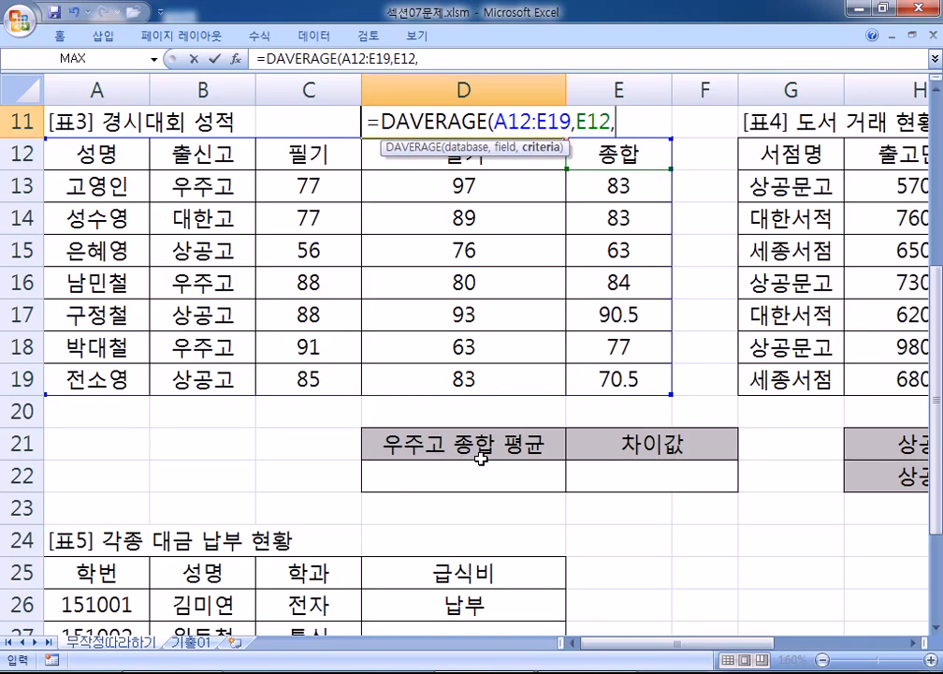
Step: Set the DAVERAGE criteria argument to B12:B13, covering the 출신고 heading and the 우주고 entry
{"action": "left_click", "coordinate": [182, 187]}
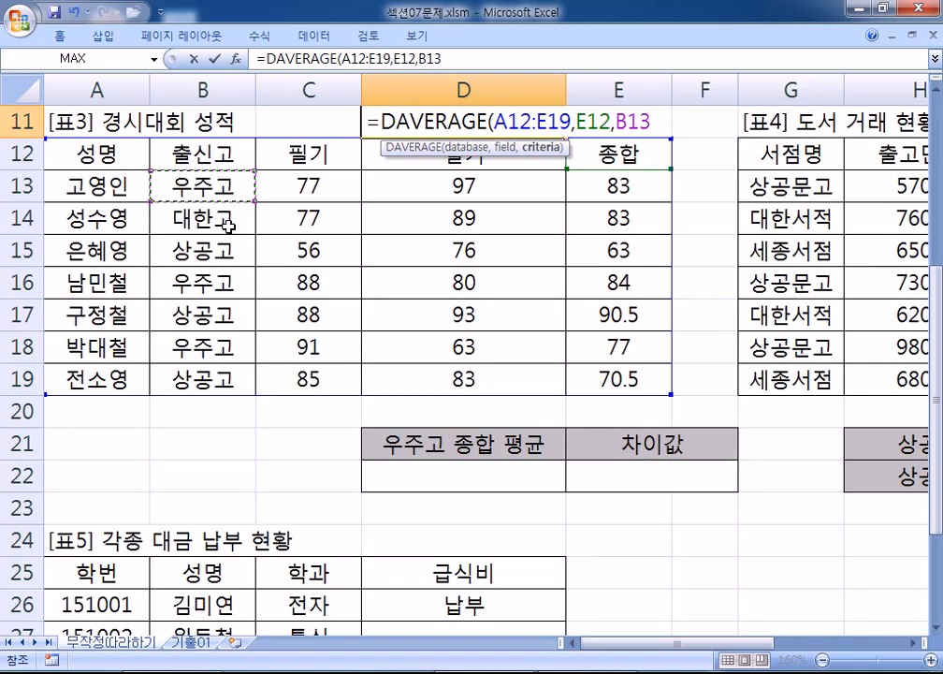
{"action": "left_click_drag", "start_coordinate": [192, 153], "coordinate": [217, 176]}
{"action": "left_click", "coordinate": [197, 157]}
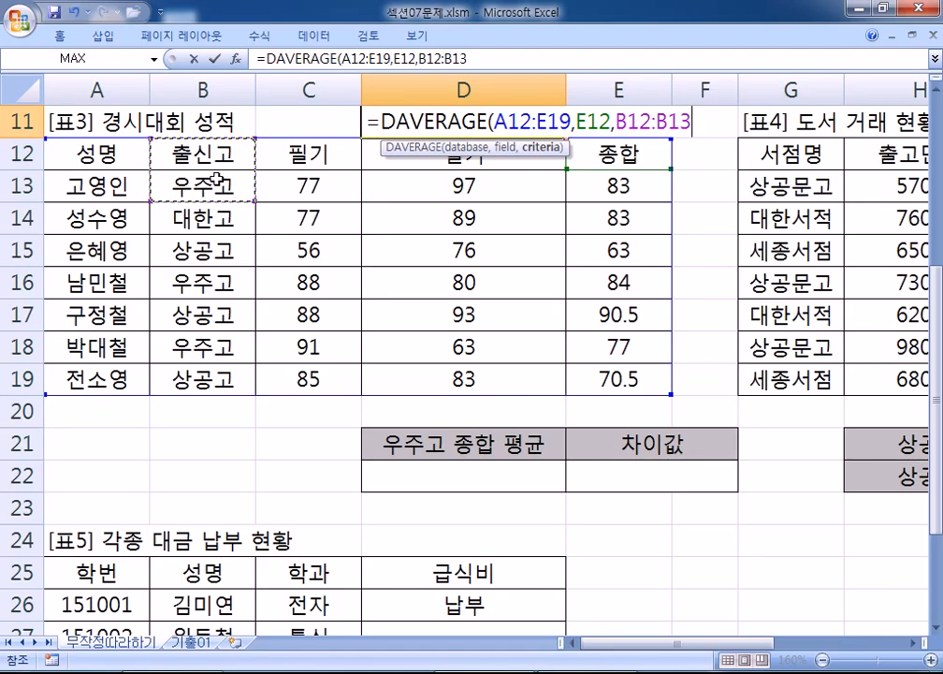
{"action": "left_click", "coordinate": [171, 185]}
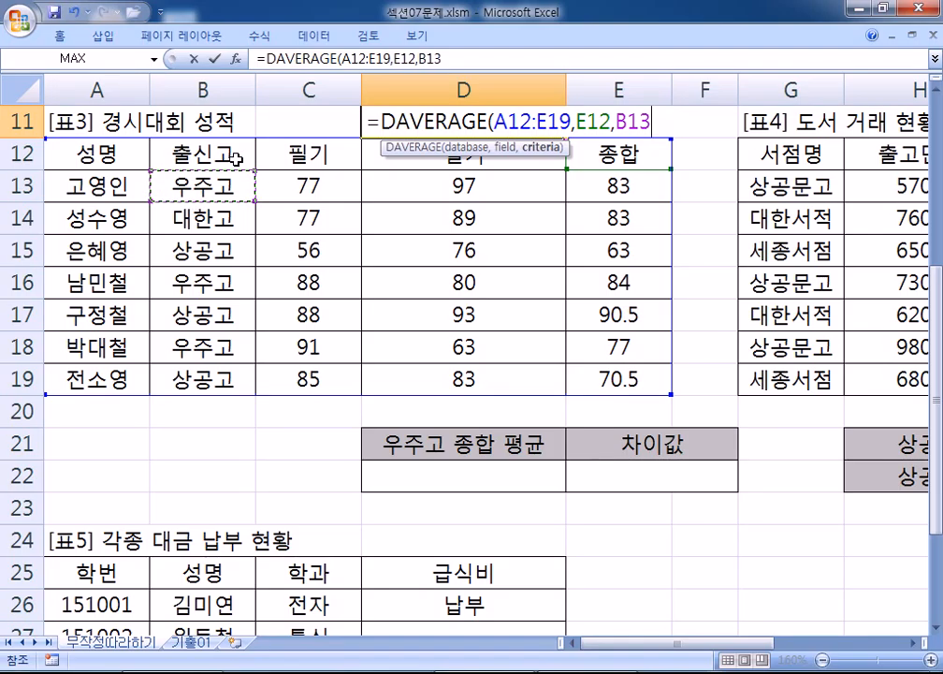
{"action": "left_click", "coordinate": [182, 151]}
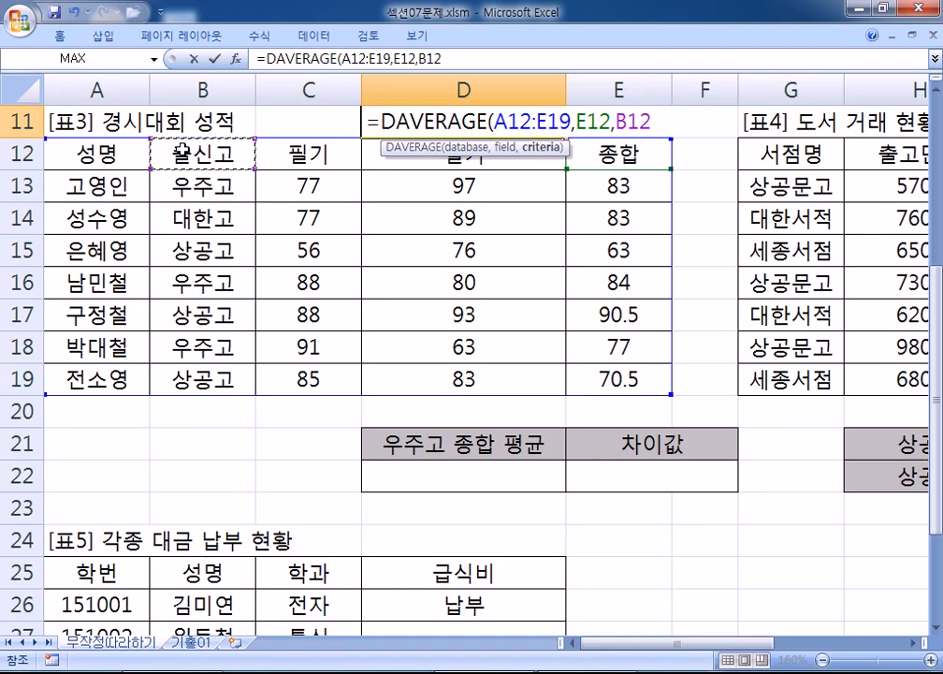
{"action": "left_click_drag", "start_coordinate": [181, 151], "coordinate": [187, 179]}
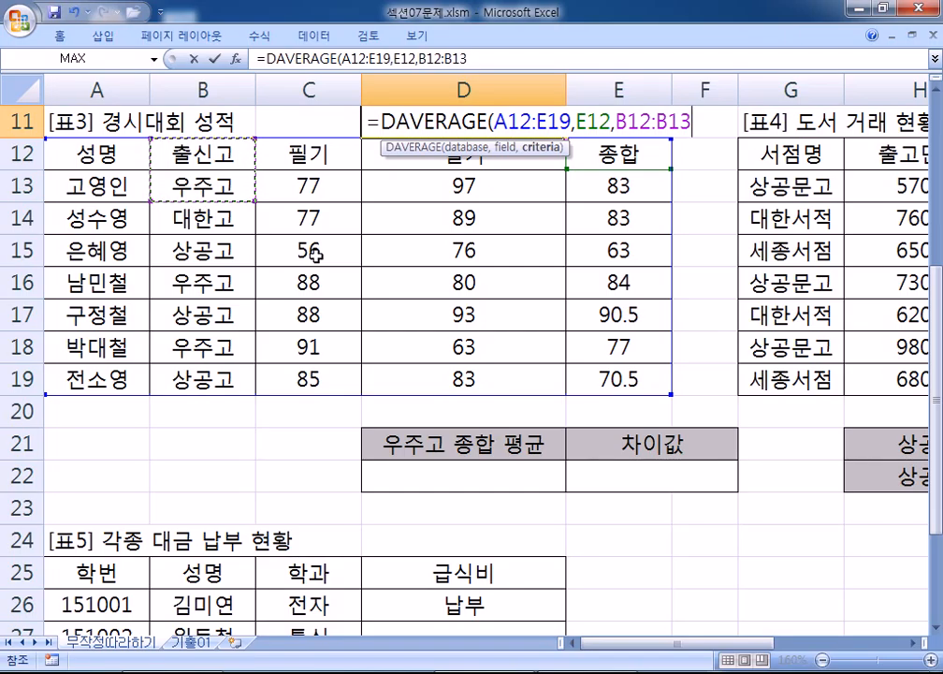
{"action": "left_click", "coordinate": [177, 154]}
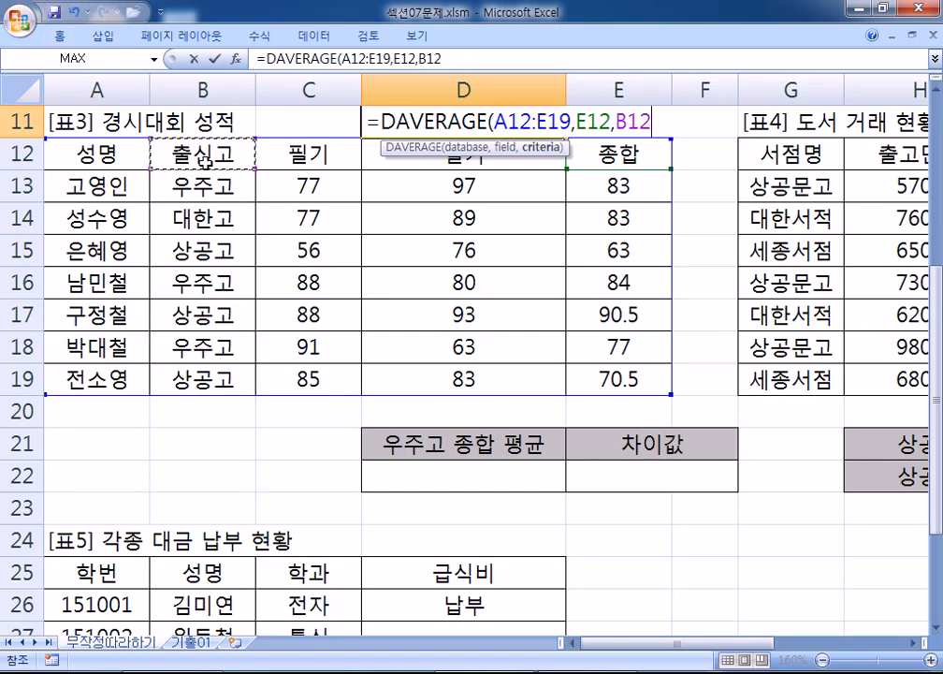
{"action": "left_click", "coordinate": [211, 250]}
{"action": "left_click", "coordinate": [206, 153]}
{"action": "left_click", "coordinate": [214, 249]}
{"action": "left_click_drag", "start_coordinate": [205, 154], "coordinate": [225, 196]}
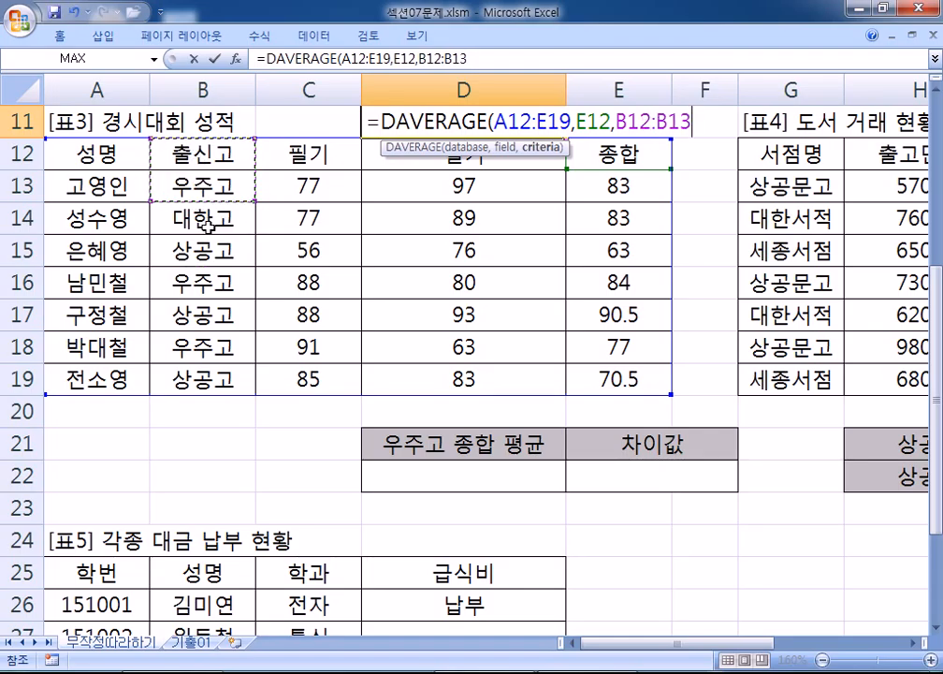
Step: Try the empty range B21:B22 as the DAVERAGE criteria and return the criteria to B12:B13
{"action": "scroll", "coordinate": [140, 379], "scroll_direction": "down", "scroll_amount": 1}
{"action": "left_click", "coordinate": [219, 346]}
{"action": "left_click_drag", "start_coordinate": [219, 346], "coordinate": [214, 378]}
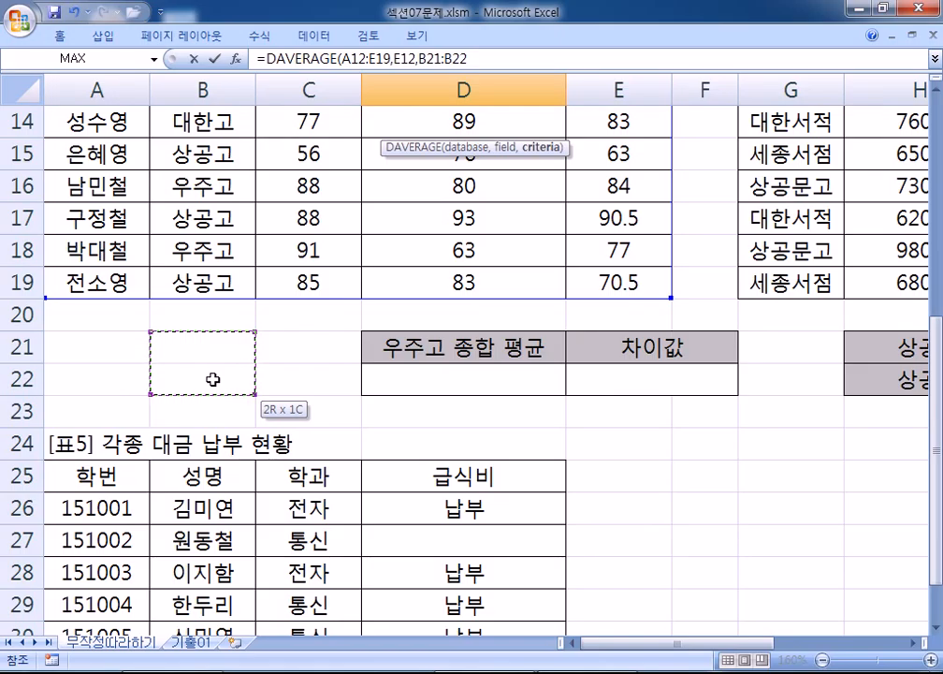
{"action": "scroll", "coordinate": [213, 379], "scroll_direction": "up", "scroll_amount": 2}
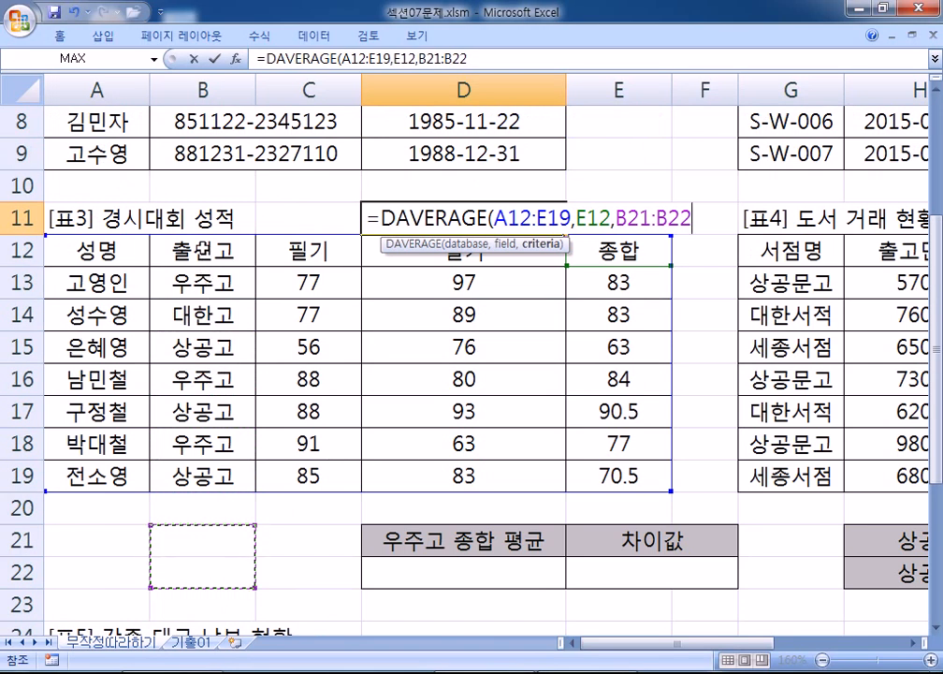
{"action": "left_click_drag", "start_coordinate": [197, 249], "coordinate": [197, 277]}
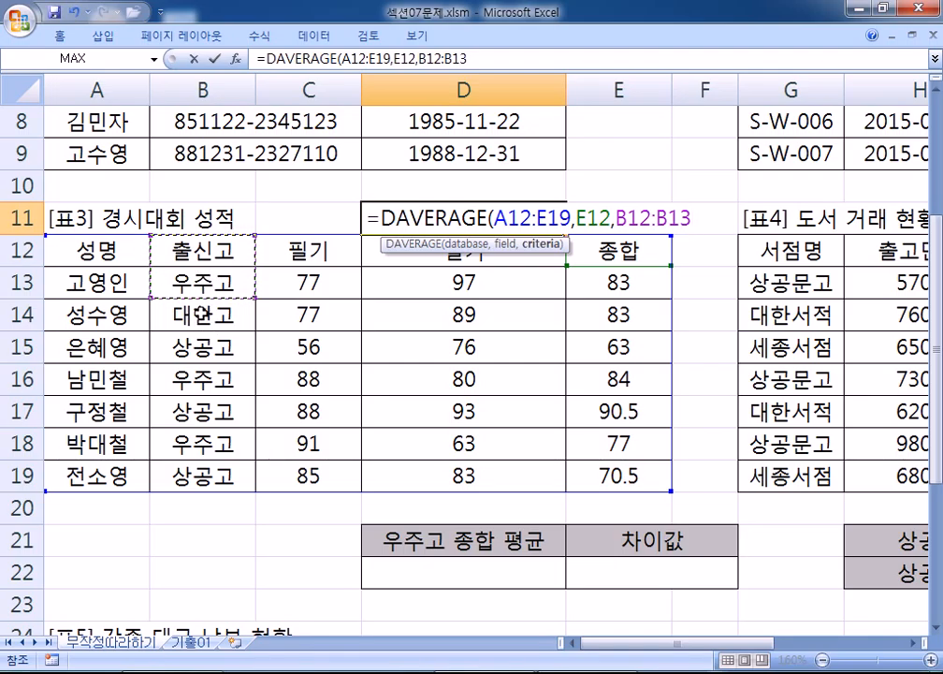
{"action": "scroll", "coordinate": [196, 318], "scroll_direction": "down", "scroll_amount": 2}
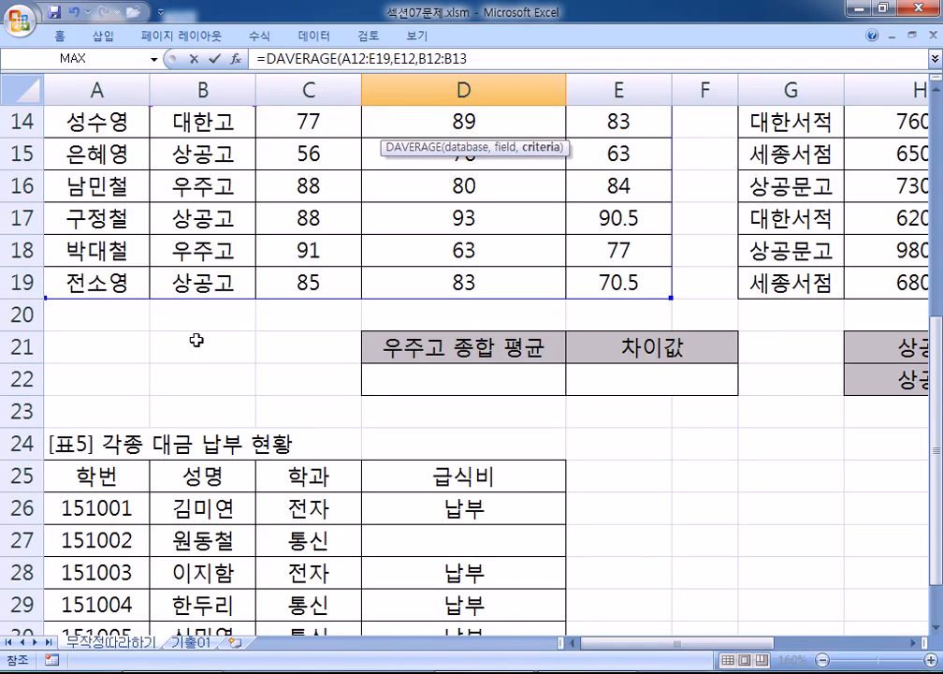
{"action": "scroll", "coordinate": [196, 340], "scroll_direction": "up", "scroll_amount": 3}
{"action": "scroll", "coordinate": [648, 348], "scroll_direction": "down", "scroll_amount": 1}
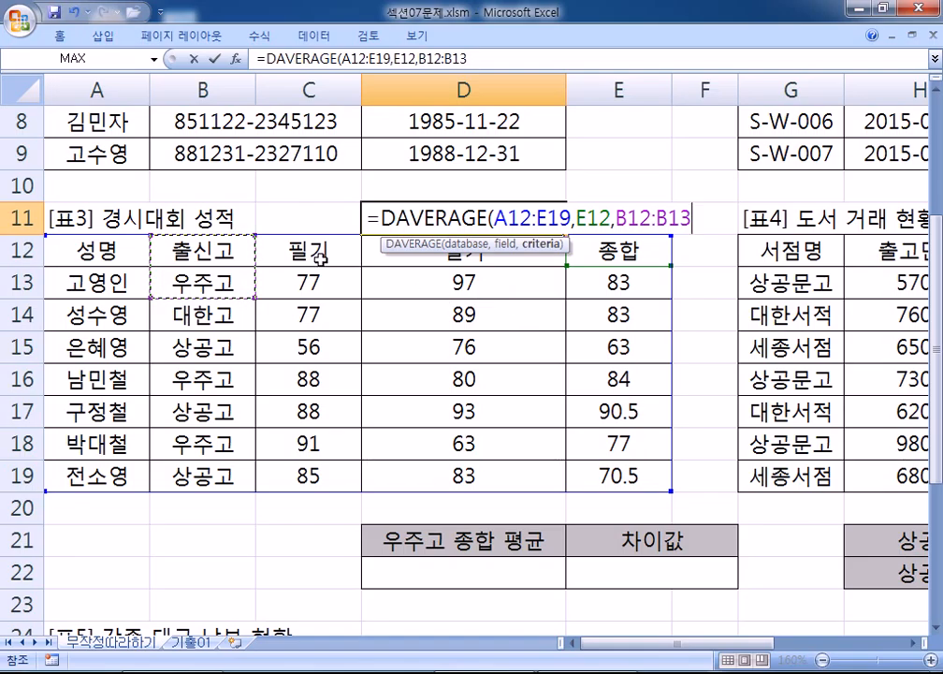
Step: Check the database, field and criteria arguments of the DAVERAGE formula and complete it in D11
{"action": "left_click_drag", "start_coordinate": [494, 219], "coordinate": [570, 219]}
{"action": "left_click_drag", "start_coordinate": [73, 249], "coordinate": [610, 463]}
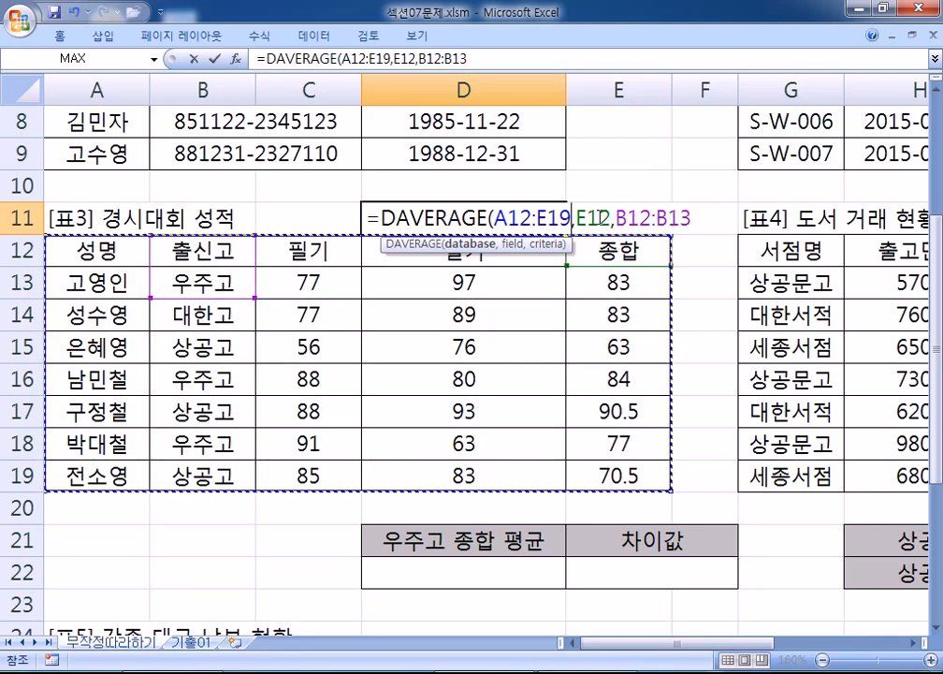
{"action": "left_click", "coordinate": [586, 219]}
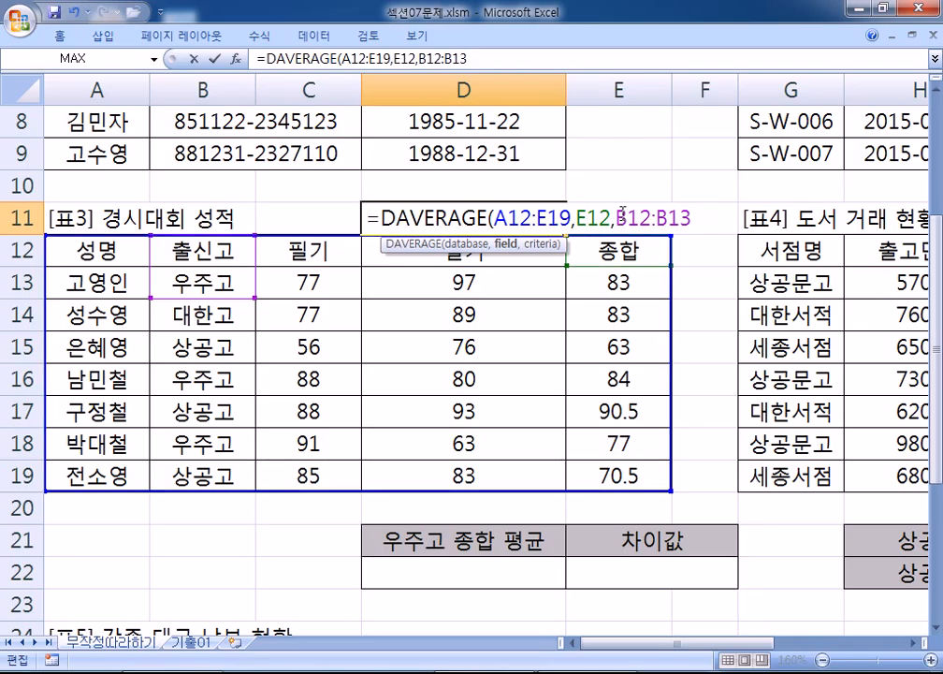
{"action": "left_click", "coordinate": [627, 218]}
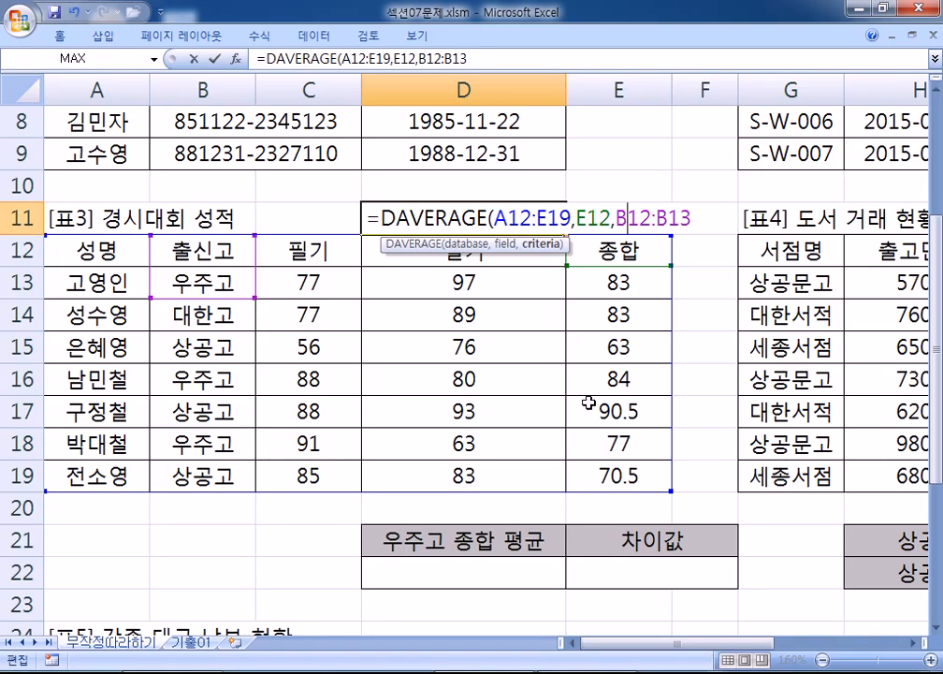
{"action": "scroll", "coordinate": [585, 380], "scroll_direction": "down", "scroll_amount": 1}
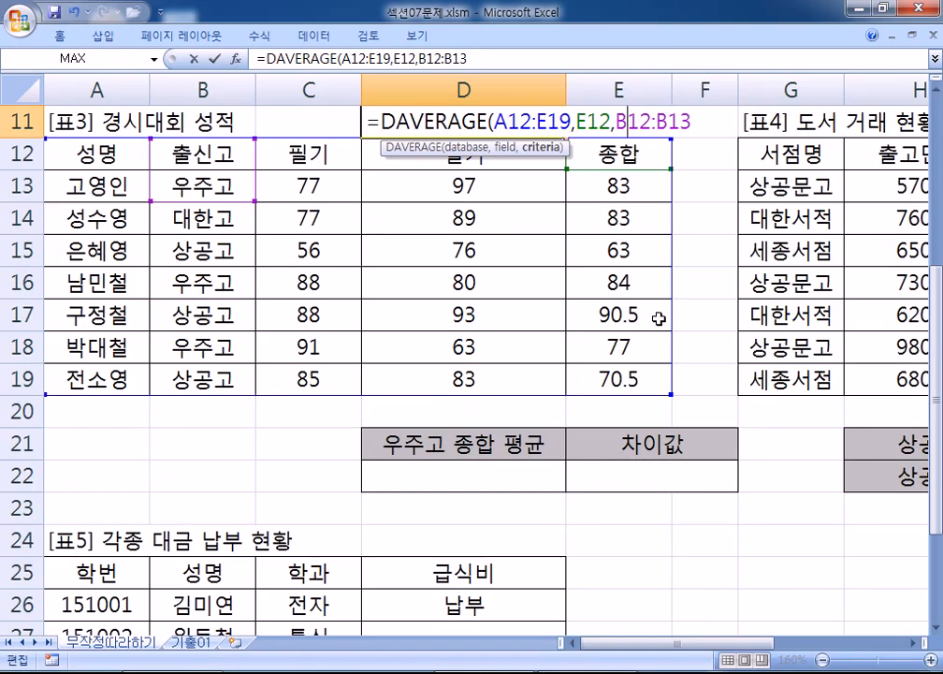
{"action": "key", "text": "Return"}
Step: Copy the DAVERAGE formula text from D11 into D22 under 우주고 종합 평균, keeping its references the same
{"action": "left_click", "coordinate": [448, 125]}
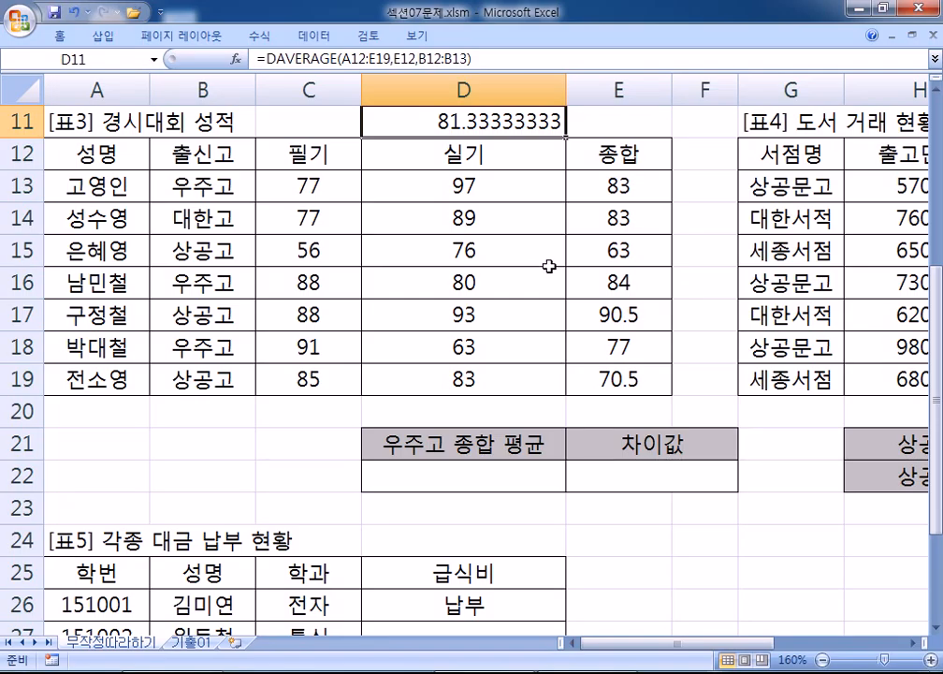
{"action": "left_click_drag", "start_coordinate": [514, 63], "coordinate": [173, 66]}
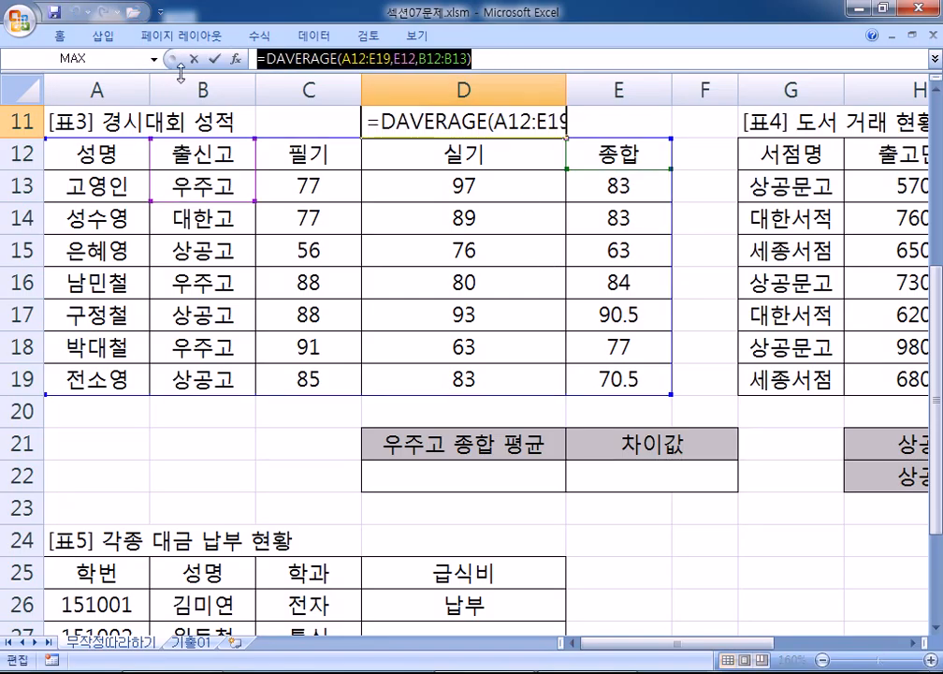
{"action": "key", "text": "ctrl+c"}
{"action": "key", "text": "Escape"}
{"action": "double_click", "coordinate": [526, 486]}
{"action": "key", "text": "ctrl+v"}
{"action": "key", "text": "Return"}
Step: Wrap the DAVERAGE formula in D22 in a ROUND function with 1 decimal digit
{"action": "scroll", "coordinate": [458, 309], "scroll_direction": "down", "scroll_amount": 2}
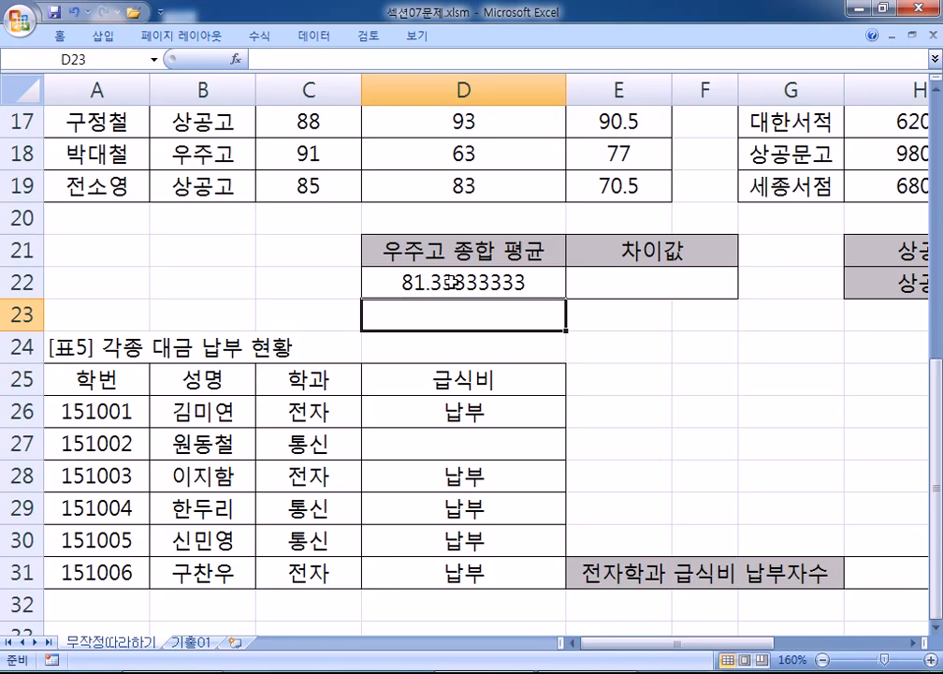
{"action": "left_click", "coordinate": [412, 280]}
{"action": "double_click", "coordinate": [327, 278]}
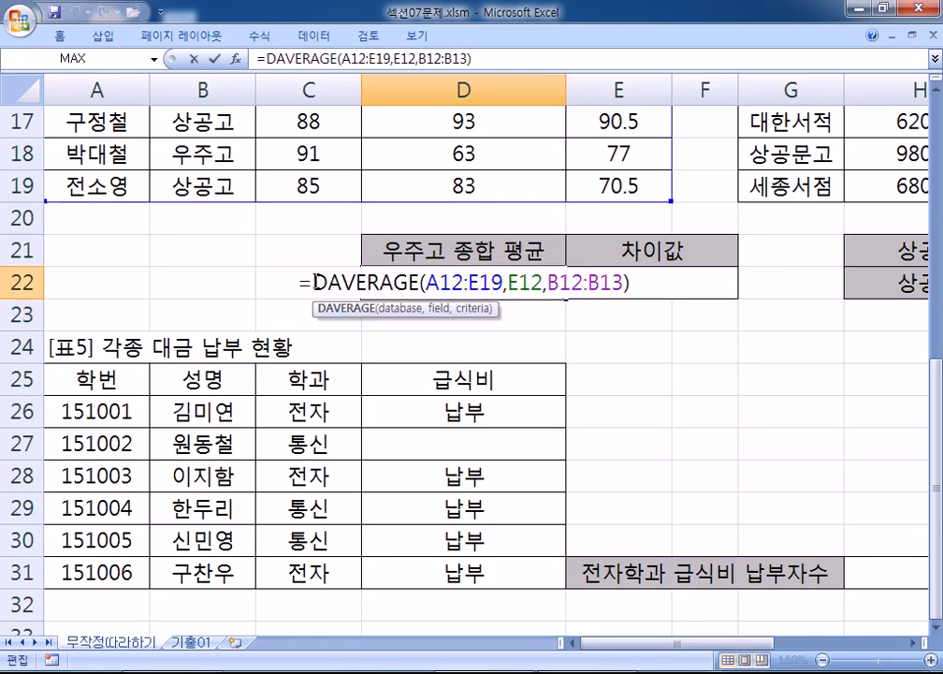
{"action": "type", "text": "ROUND("}
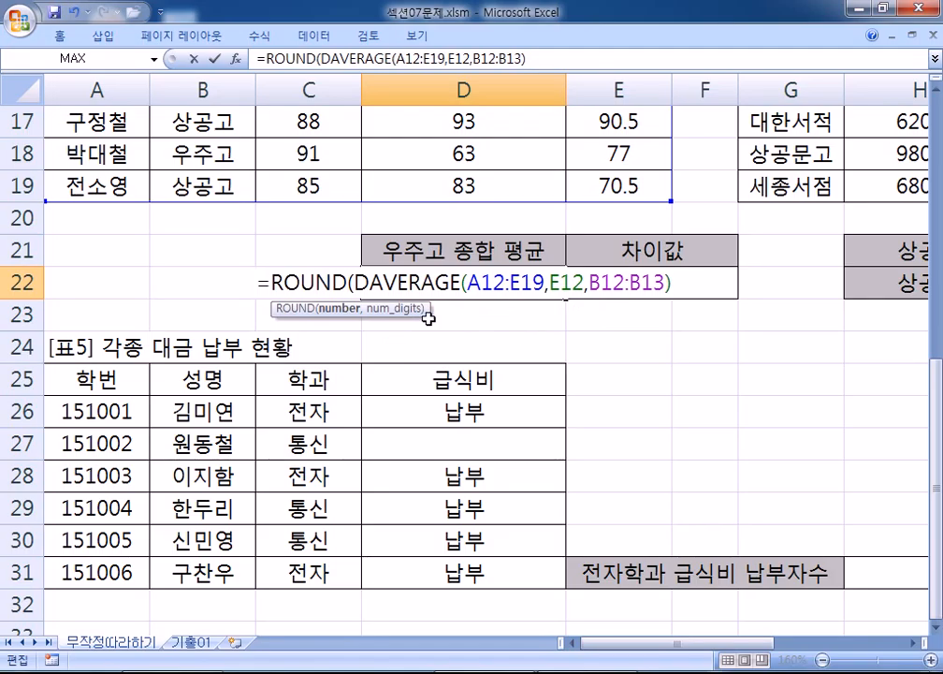
{"action": "left_click_drag", "start_coordinate": [367, 283], "coordinate": [726, 280]}
{"action": "left_click", "coordinate": [360, 284]}
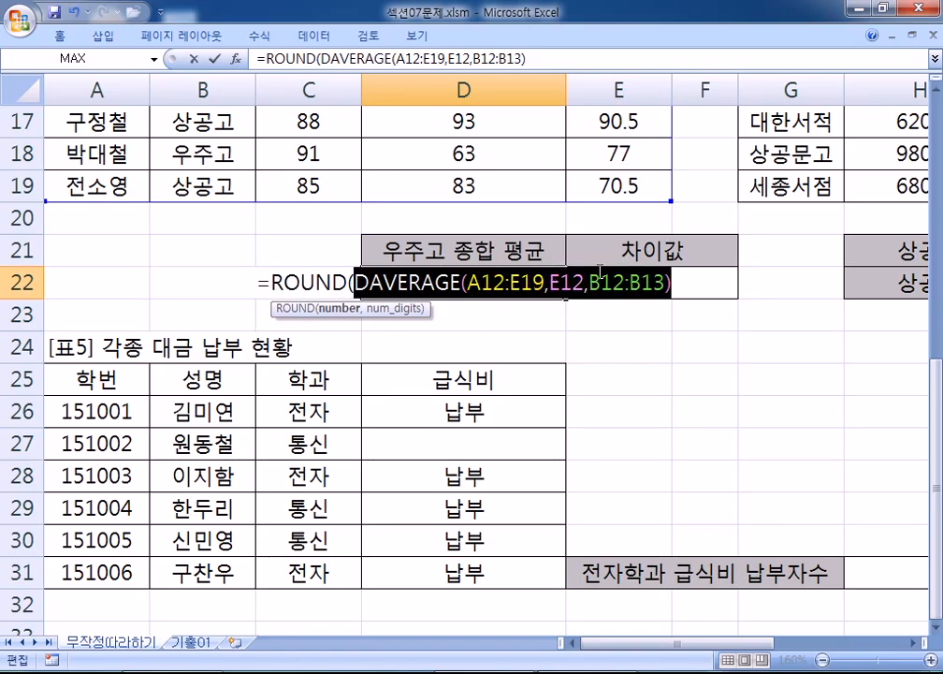
{"action": "left_click", "coordinate": [718, 280]}
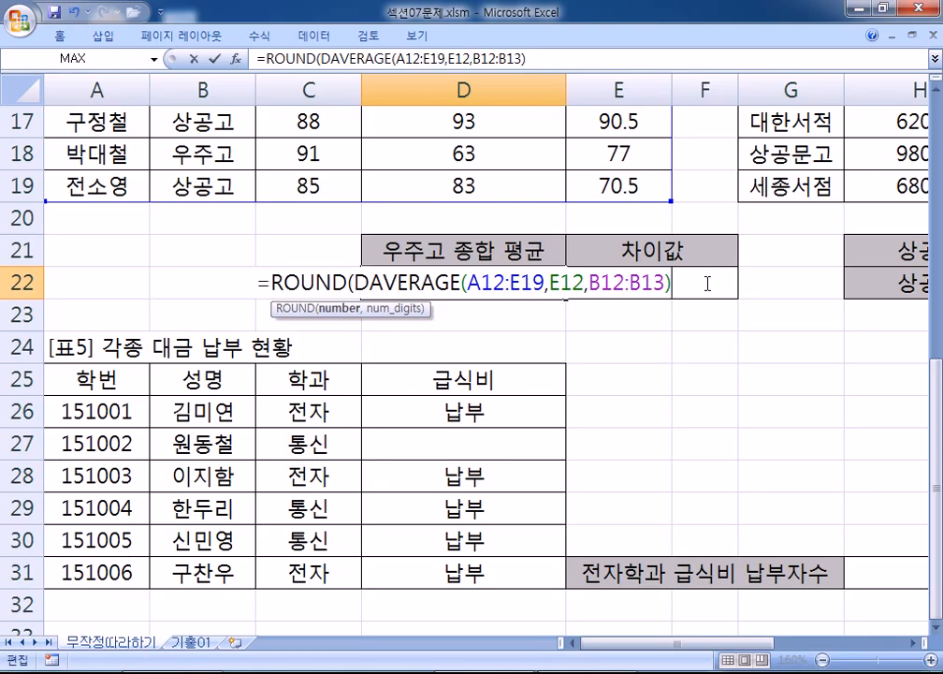
{"action": "type", "text": ","}
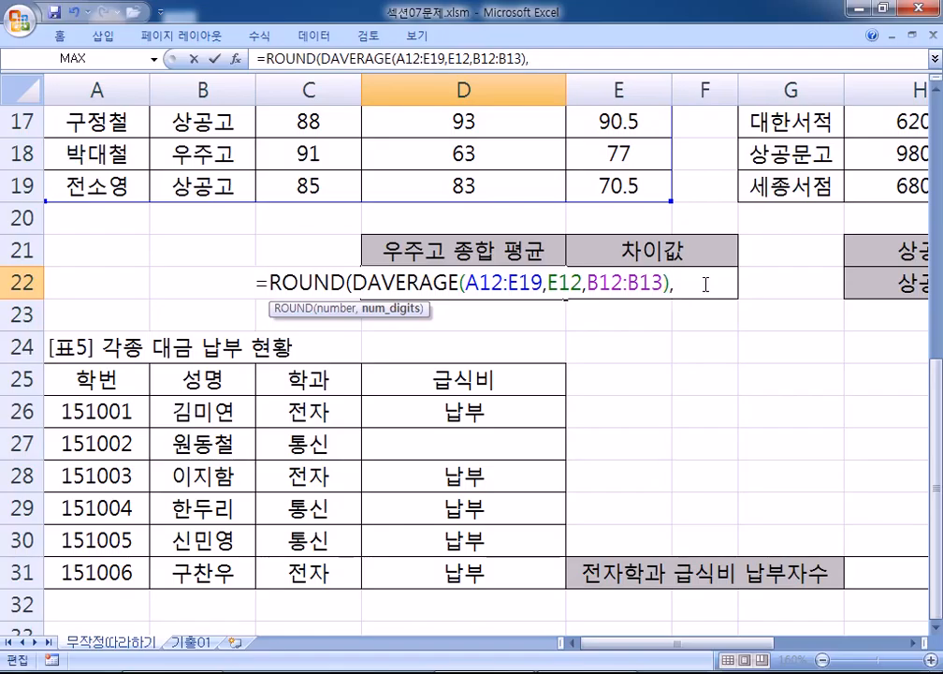
{"action": "type", "text": "1"}
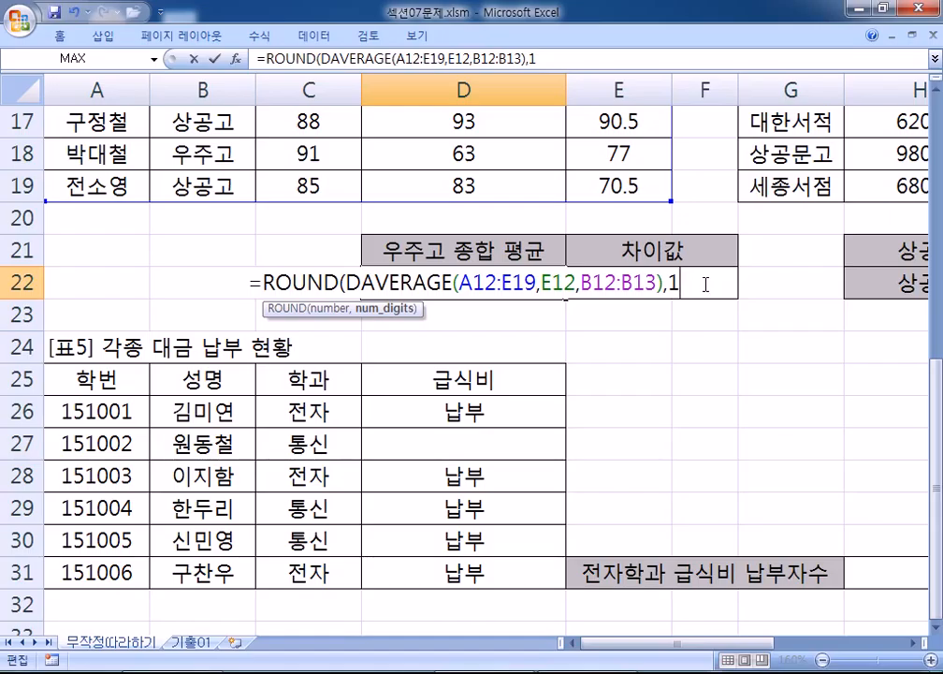
{"action": "key", "text": "shift+Left"}
{"action": "left_click", "coordinate": [701, 284]}
{"action": "type", "text": ")"}
{"action": "key", "text": "Return"}
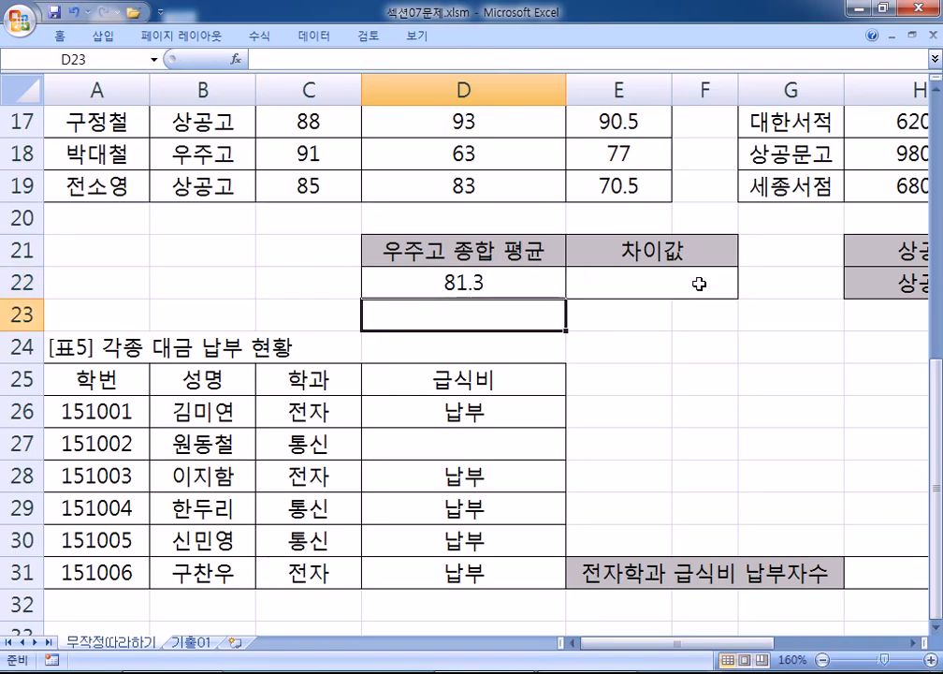
{"action": "key", "text": "Up"}
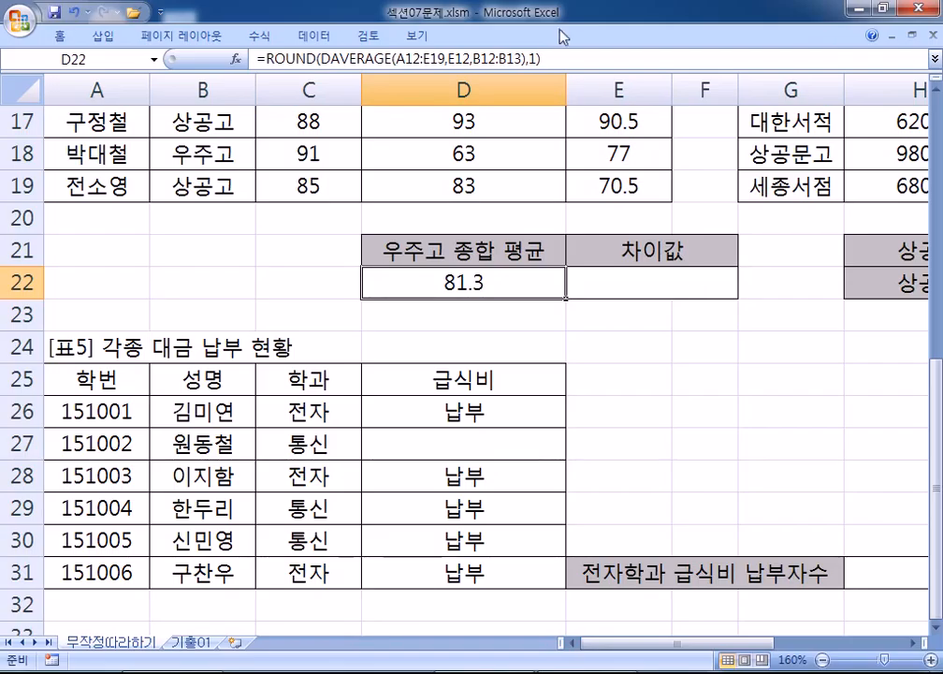
Step: Examine the 필기 scores of the 상공고 students in rows 15, 17 and 19 of [표3]
{"action": "scroll", "coordinate": [659, 165], "scroll_direction": "up", "scroll_amount": 2}
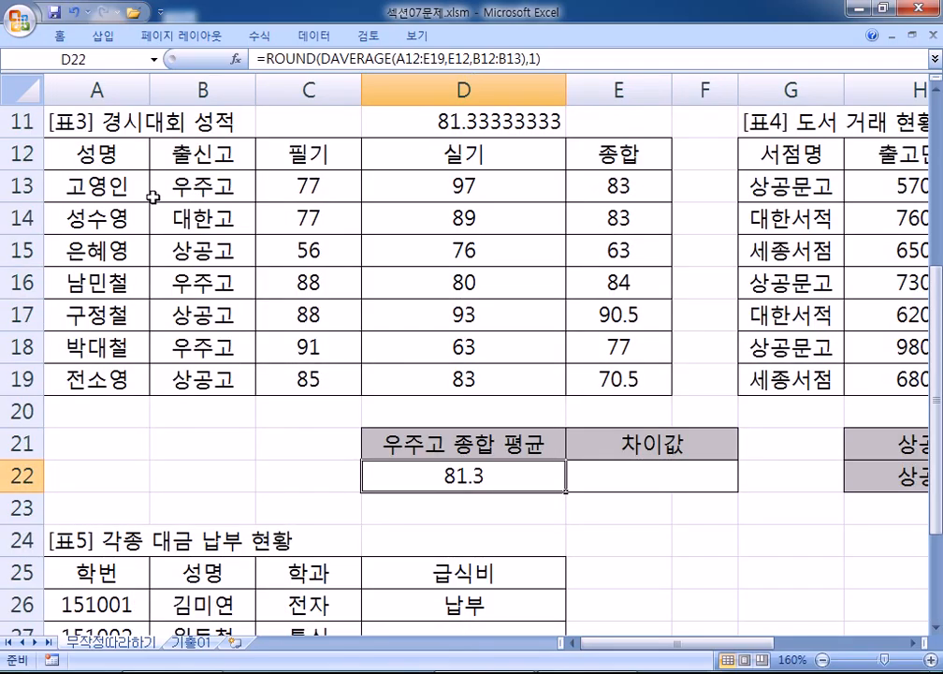
{"action": "left_click", "coordinate": [212, 158]}
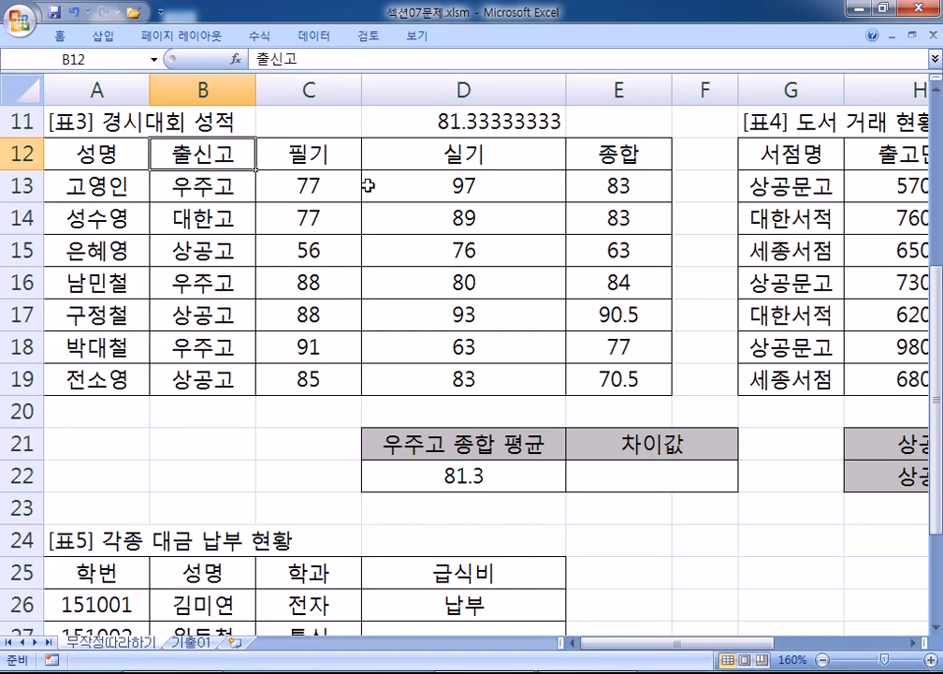
{"action": "left_click", "coordinate": [319, 250]}
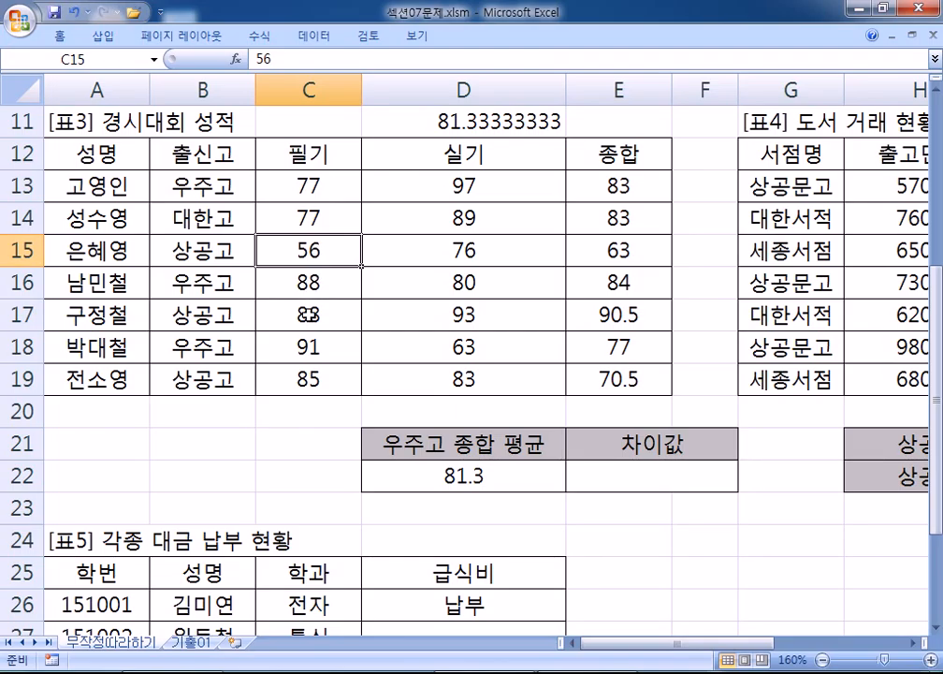
{"action": "left_click", "coordinate": [312, 314]}
{"action": "left_click", "coordinate": [309, 378]}
{"action": "left_click", "coordinate": [310, 308]}
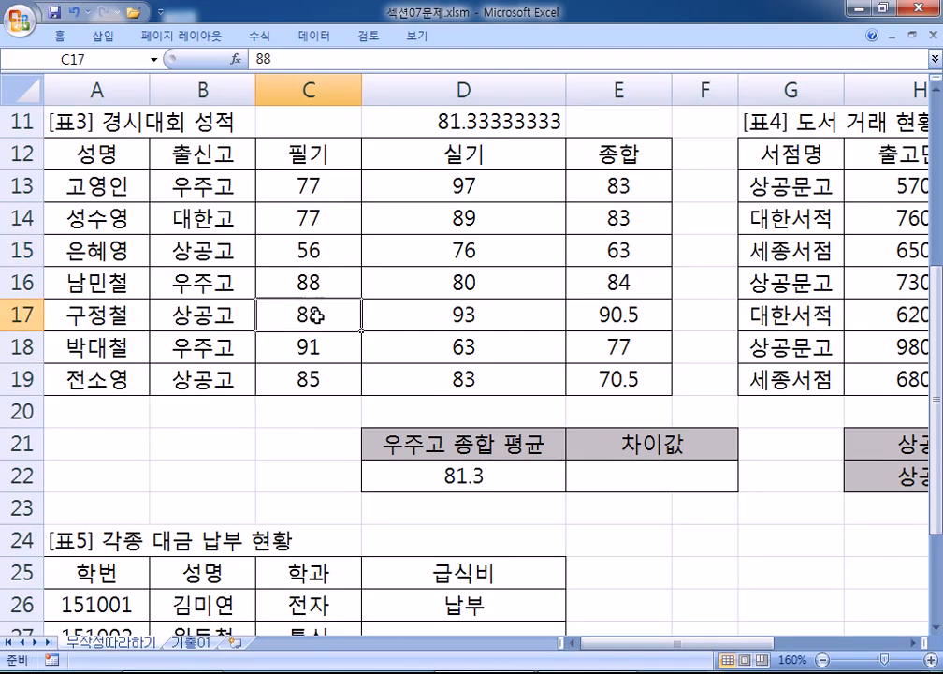
Step: Fill the 상공고 school and 필기 score cells in rows 15, 17 and 19 of [표3] with yellow
{"action": "left_click", "coordinate": [319, 249]}
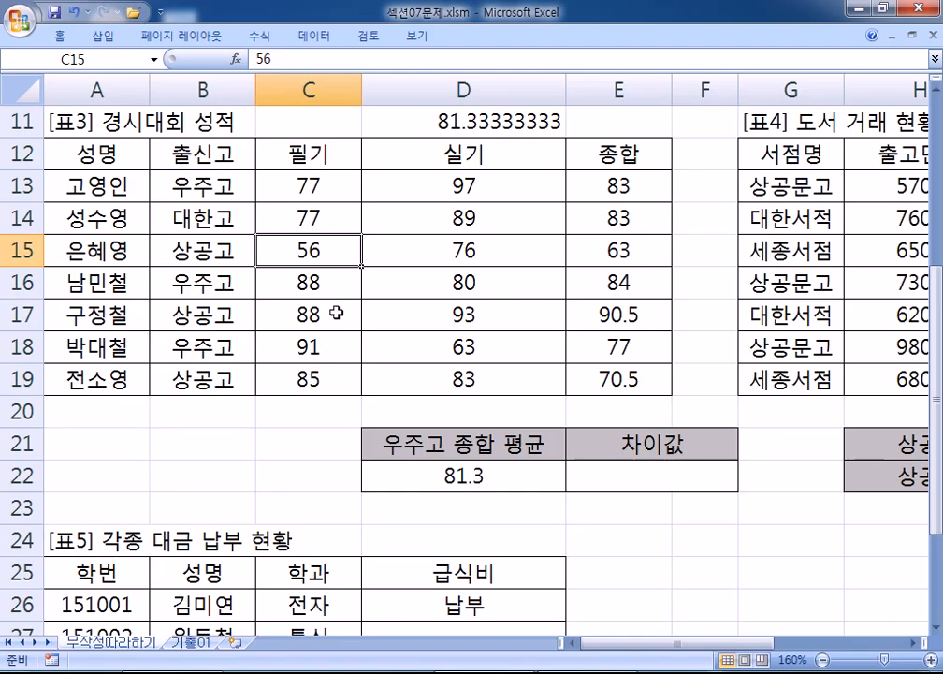
{"action": "left_click_drag", "start_coordinate": [215, 250], "coordinate": [273, 248]}
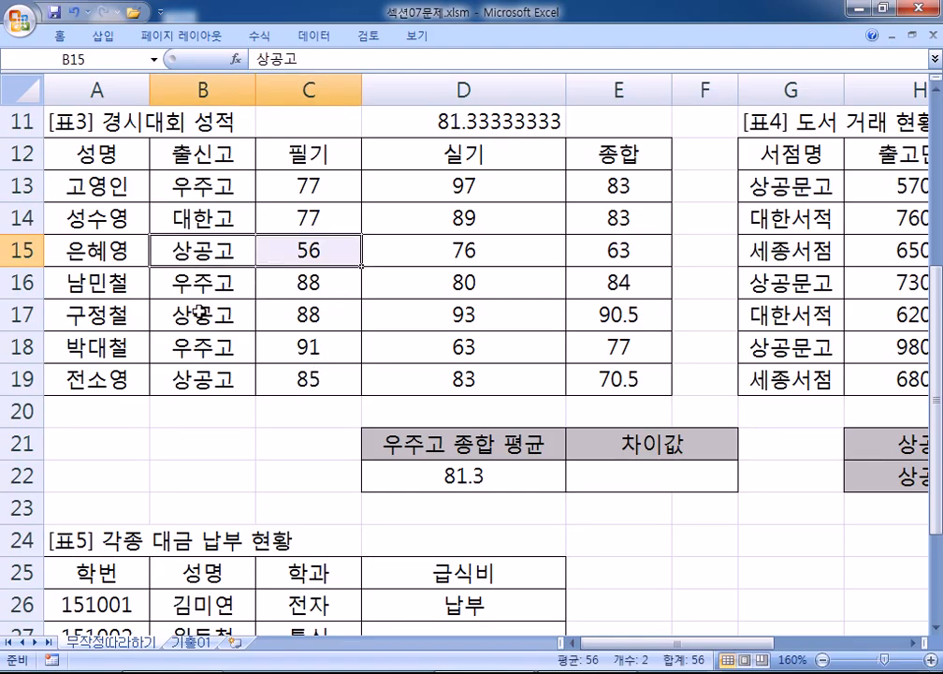
{"action": "left_click_drag", "start_coordinate": [202, 314], "coordinate": [284, 315]}
{"action": "left_click_drag", "start_coordinate": [225, 379], "coordinate": [292, 385]}
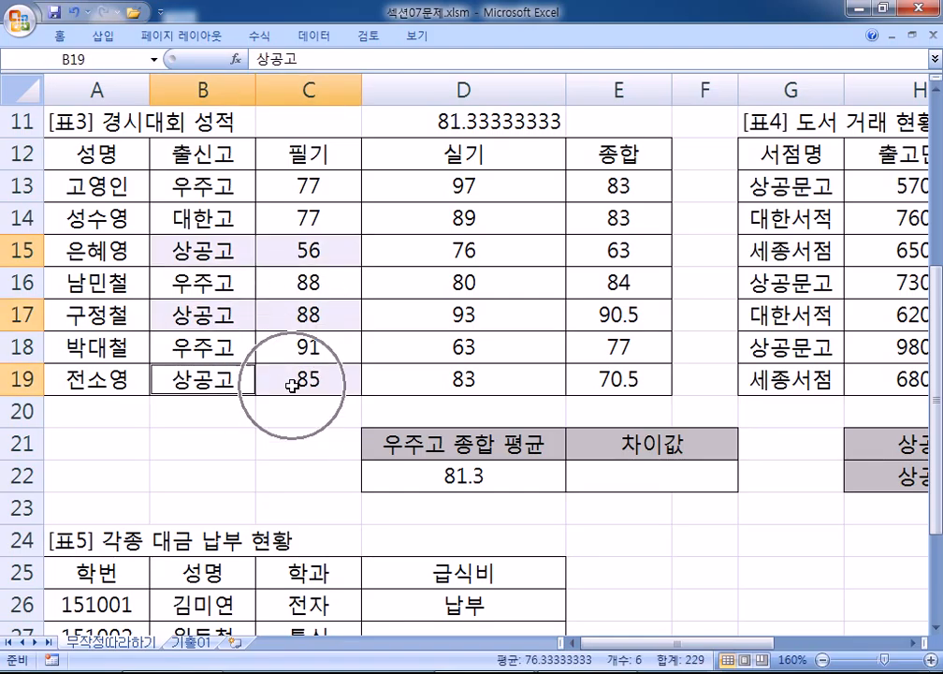
{"action": "right_click", "coordinate": [293, 386]}
{"action": "left_click", "coordinate": [406, 437]}
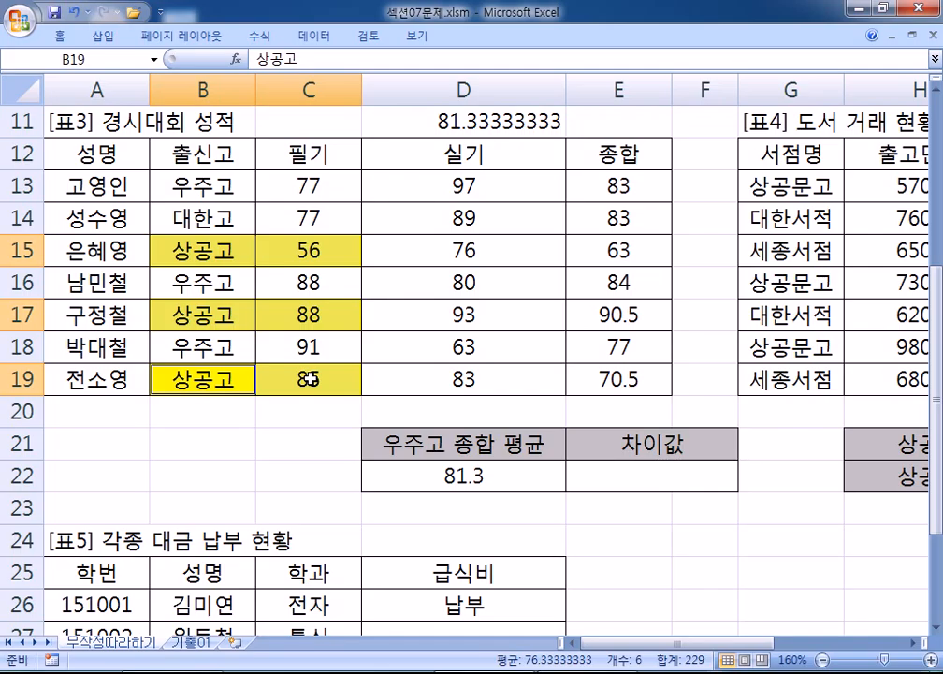
Step: Compare the 출신고 header with the 상공고 entry in B15 and undo the yellow fill
{"action": "left_click", "coordinate": [183, 154]}
{"action": "left_click", "coordinate": [189, 249]}
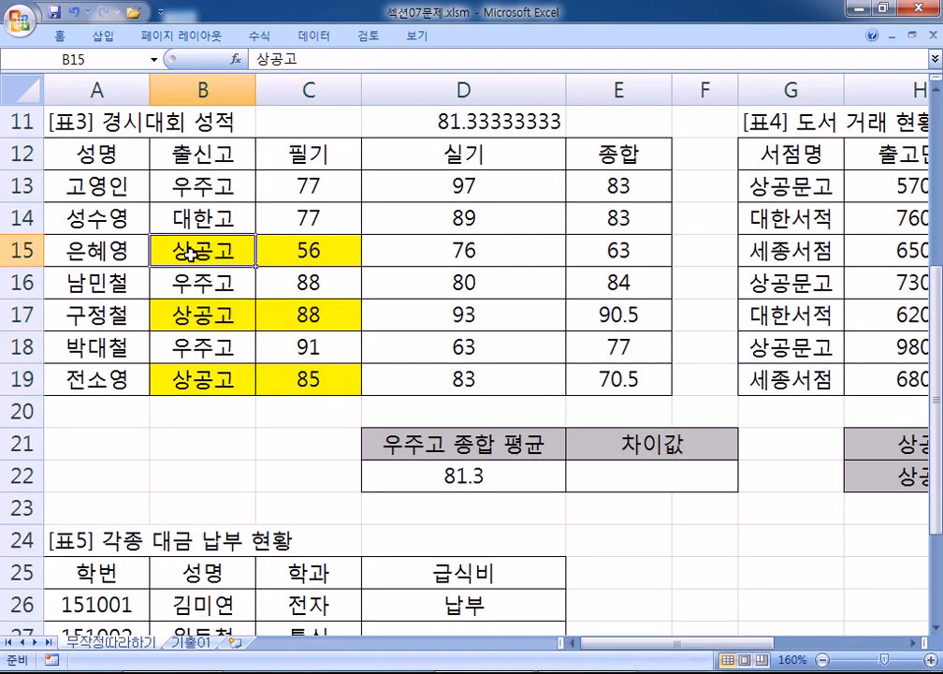
{"action": "left_click", "coordinate": [185, 150]}
{"action": "left_click", "coordinate": [187, 248]}
{"action": "key", "text": "ctrl+z"}
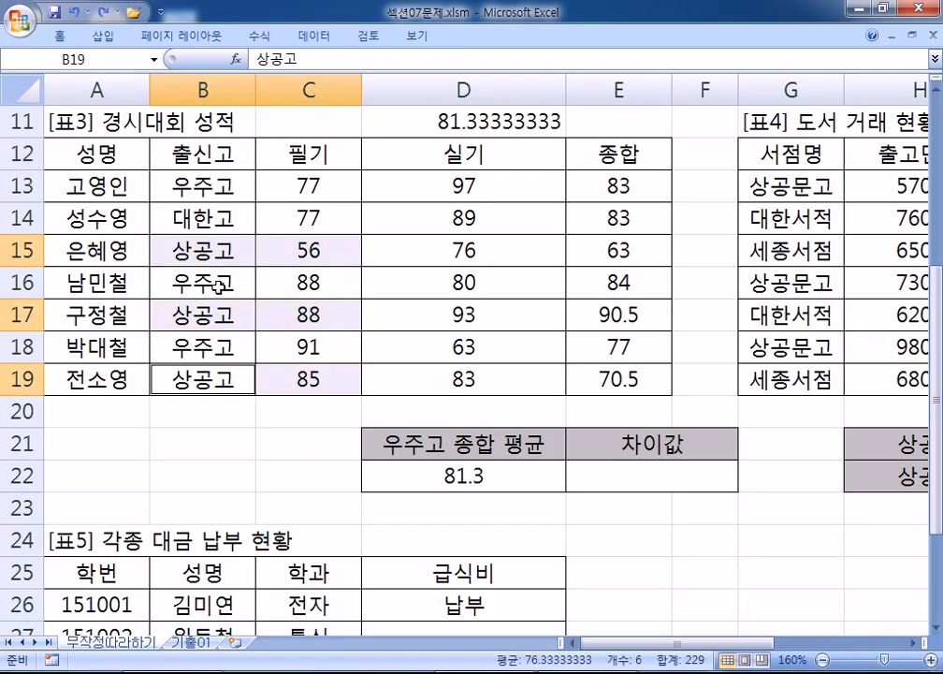
Step: Build a criteria range below [표3] by entering 출신고 in B21 and 상공고 in B22
{"action": "left_click", "coordinate": [164, 150]}
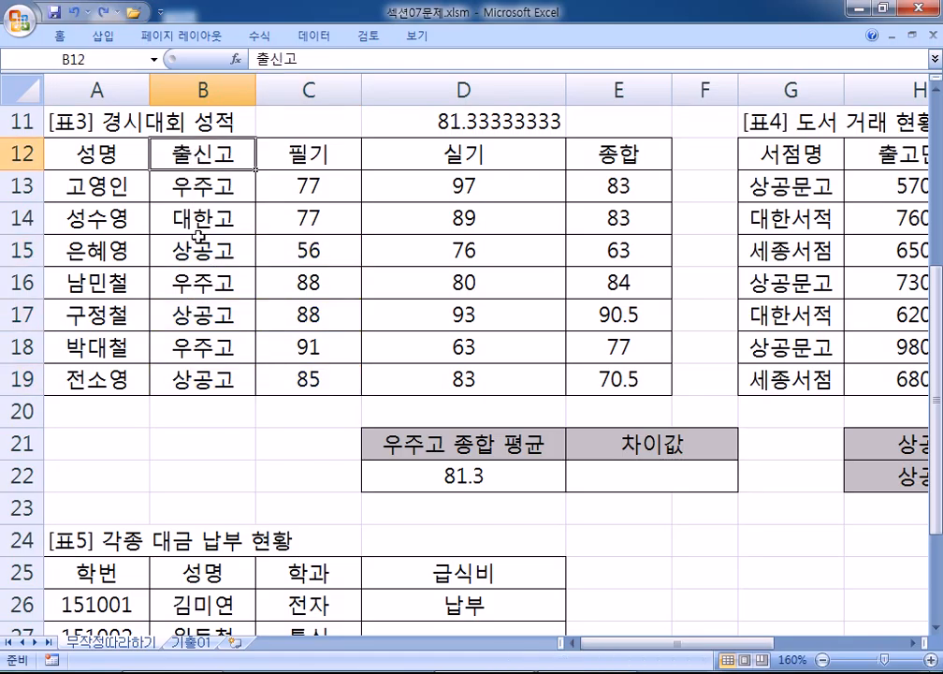
{"action": "left_click", "coordinate": [195, 247]}
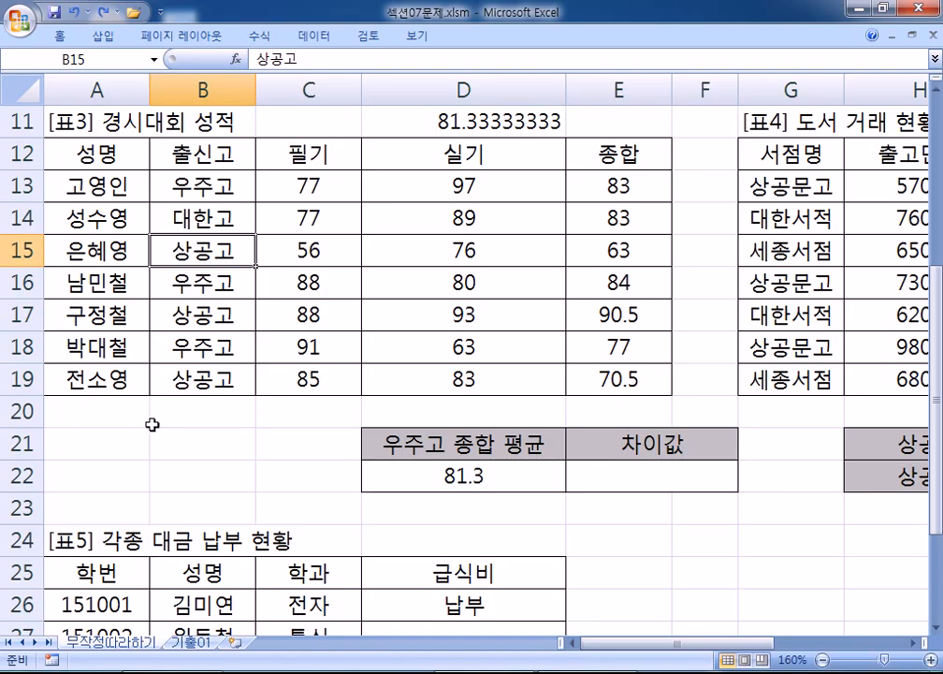
{"action": "left_click", "coordinate": [177, 447]}
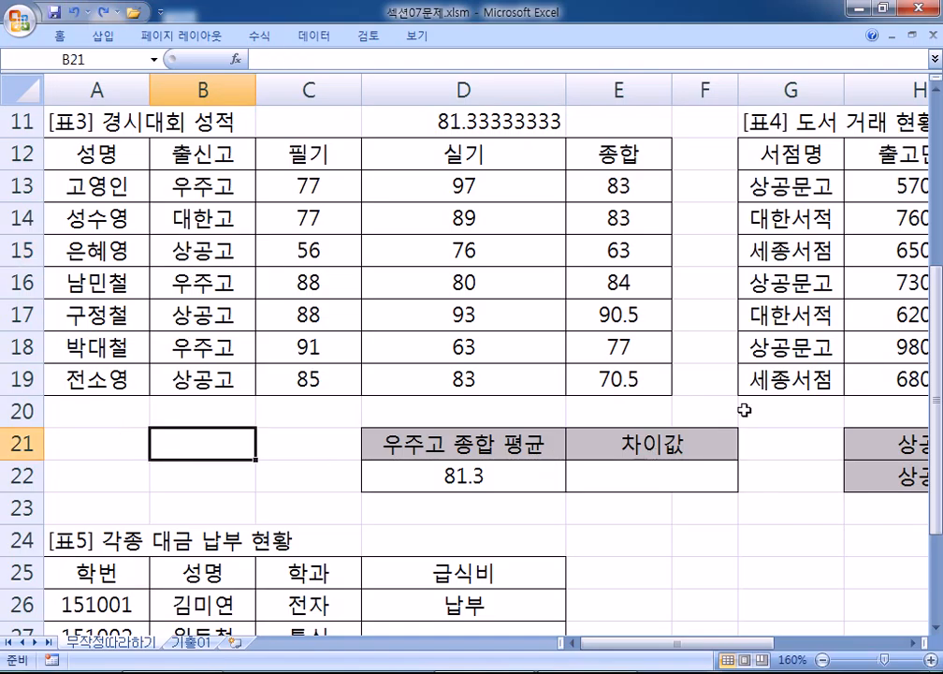
{"action": "type", "text": "CN"}
{"action": "key", "text": "BackSpace"}
{"action": "key", "text": "BackSpace"}
{"action": "type", "text": "출신고"}
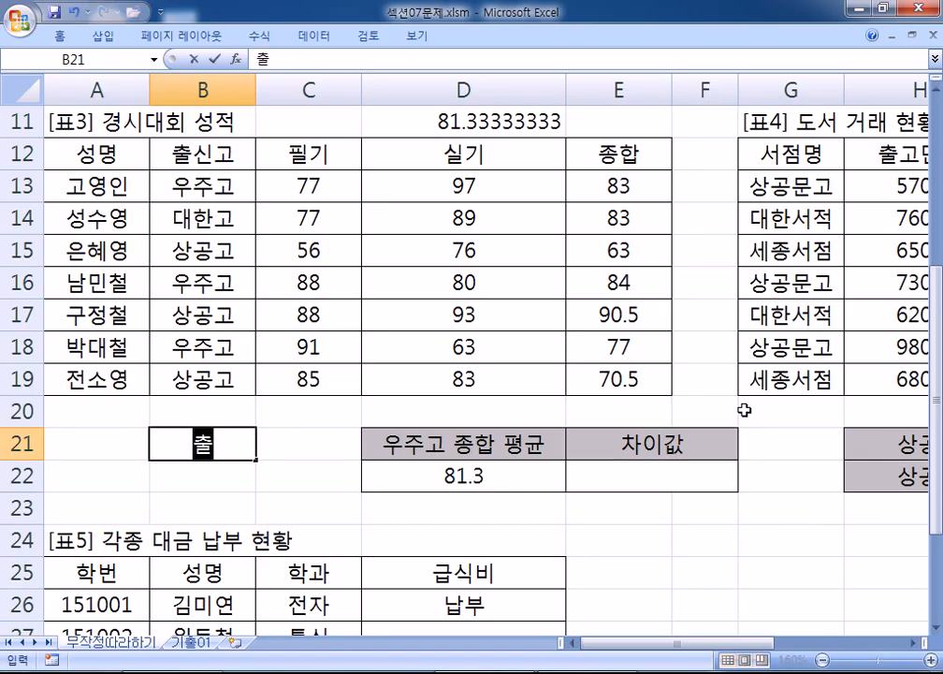
{"action": "key", "text": "Return"}
{"action": "type", "text": "상ㄱ공고"}
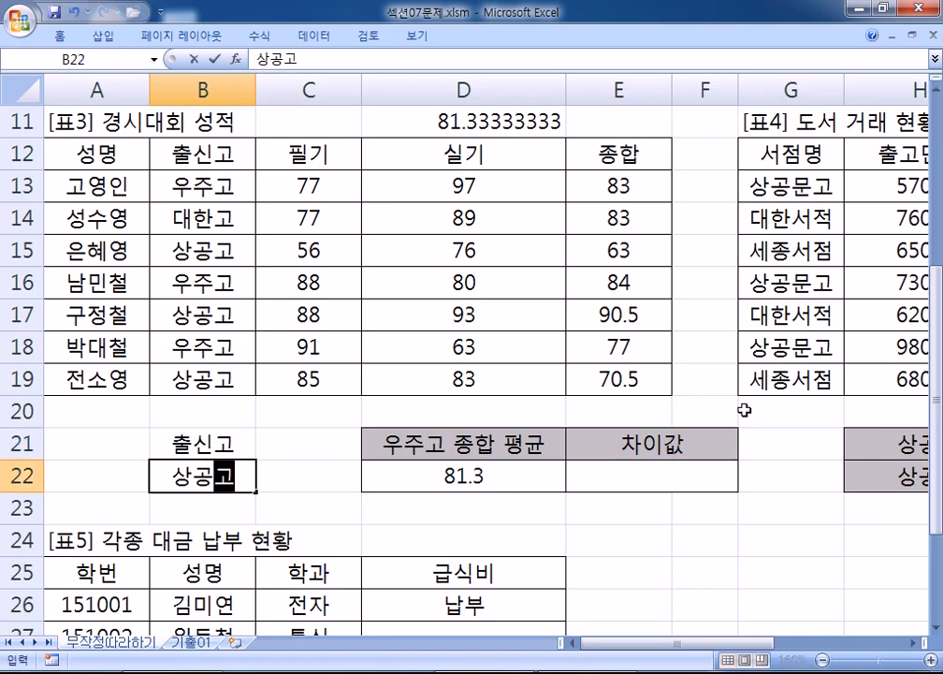
{"action": "key", "text": "Return"}
Step: Begin a DMAX formula in the 차이값 result cell E22
{"action": "scroll", "coordinate": [726, 393], "scroll_direction": "down", "scroll_amount": 1}
{"action": "left_click_drag", "start_coordinate": [247, 358], "coordinate": [230, 386]}
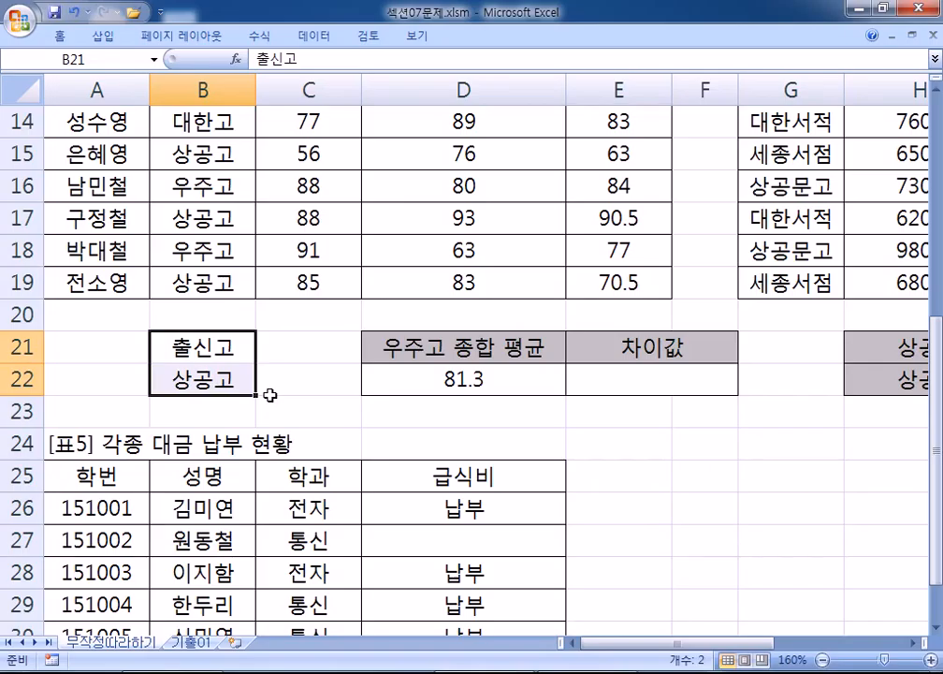
{"action": "left_click", "coordinate": [614, 375]}
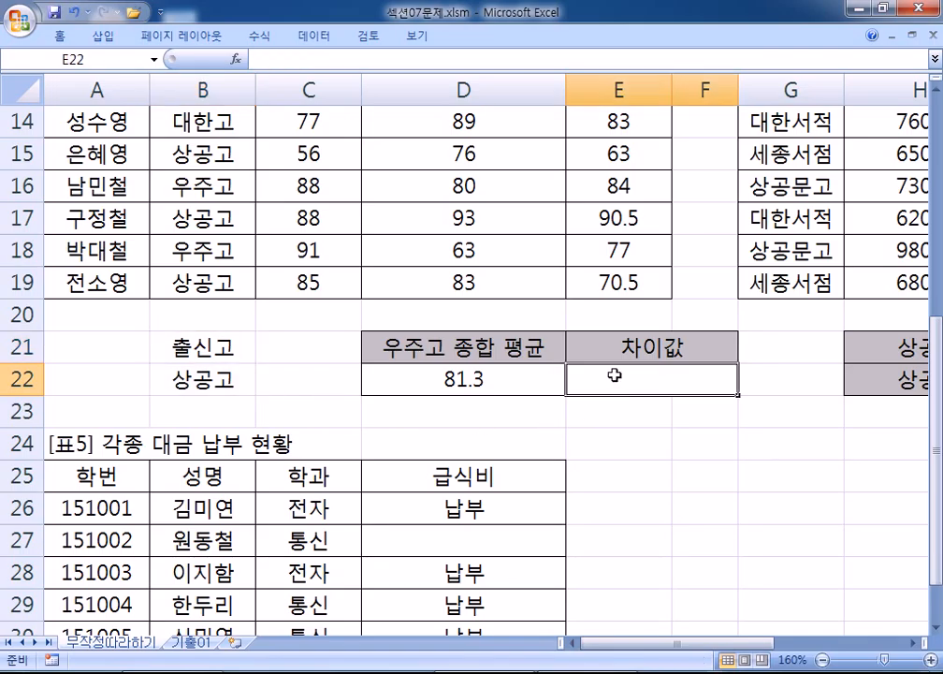
{"action": "type", "text": "=ㅇ"}
{"action": "key", "text": "BackSpace"}
{"action": "key", "text": "Hangul"}
{"action": "type", "text": "DMAX("}
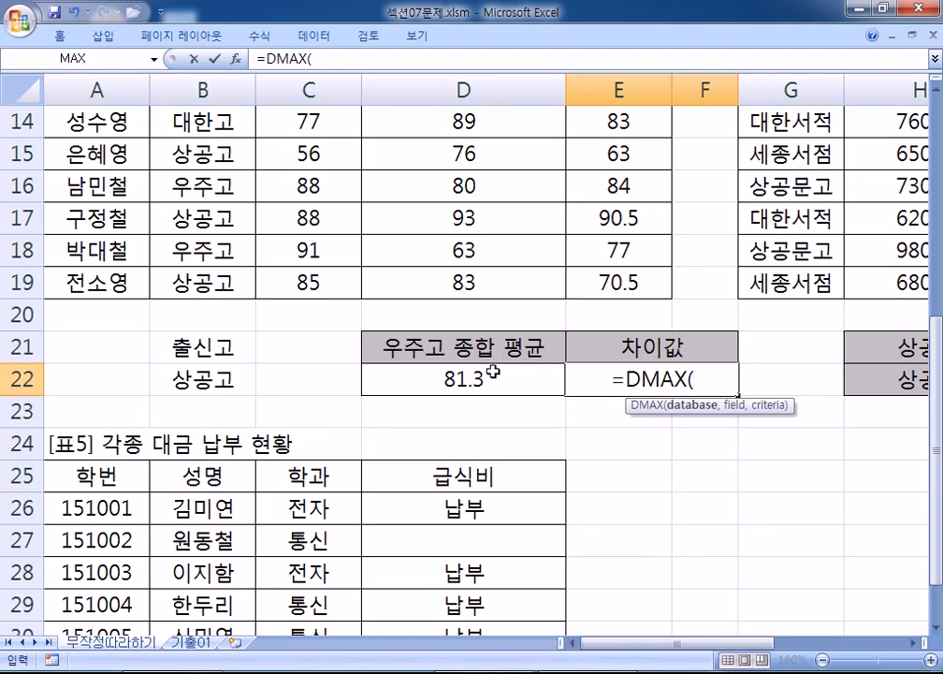
Step: Give the DMAX formula the [표3] range A12:E19 as database and the 필기 header C12 as field
{"action": "scroll", "coordinate": [484, 367], "scroll_direction": "up", "scroll_amount": 2}
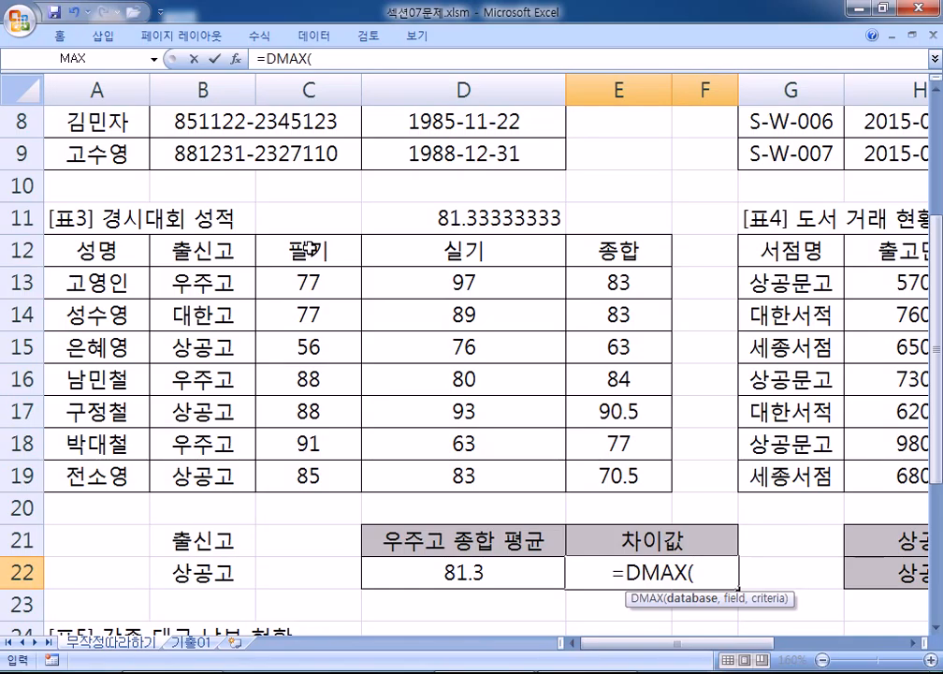
{"action": "scroll", "coordinate": [309, 249], "scroll_direction": "up", "scroll_amount": 1}
{"action": "scroll", "coordinate": [310, 246], "scroll_direction": "down", "scroll_amount": 2}
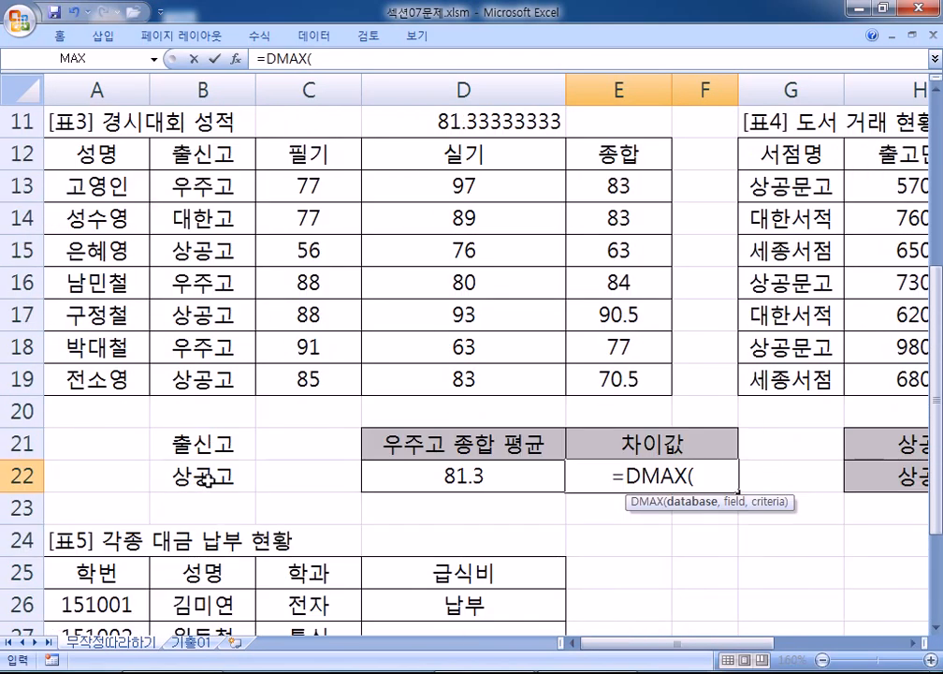
{"action": "scroll", "coordinate": [254, 446], "scroll_direction": "down", "scroll_amount": 2}
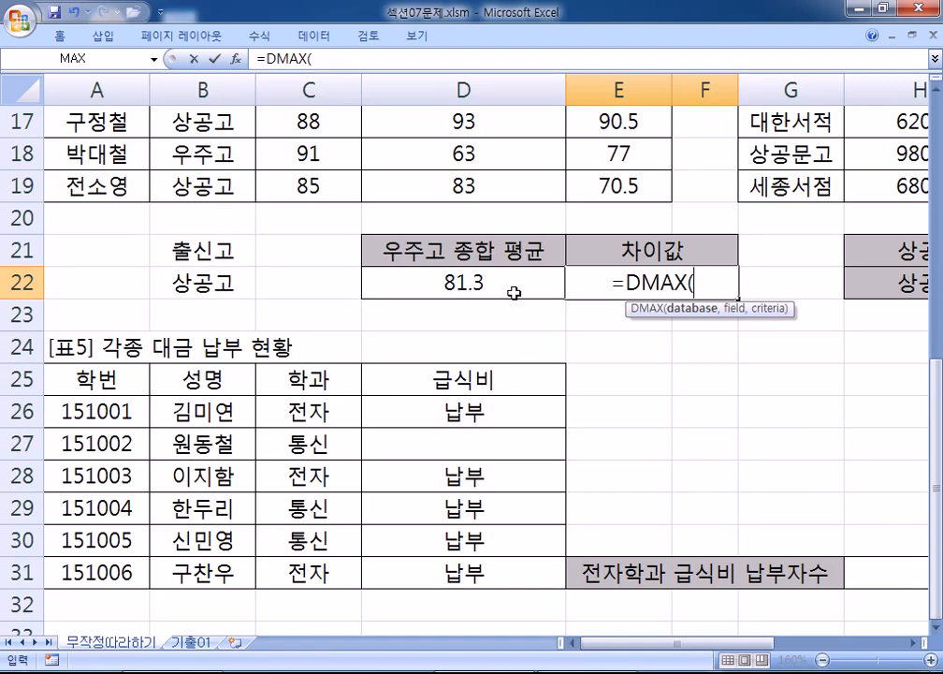
{"action": "scroll", "coordinate": [280, 271], "scroll_direction": "up", "scroll_amount": 2}
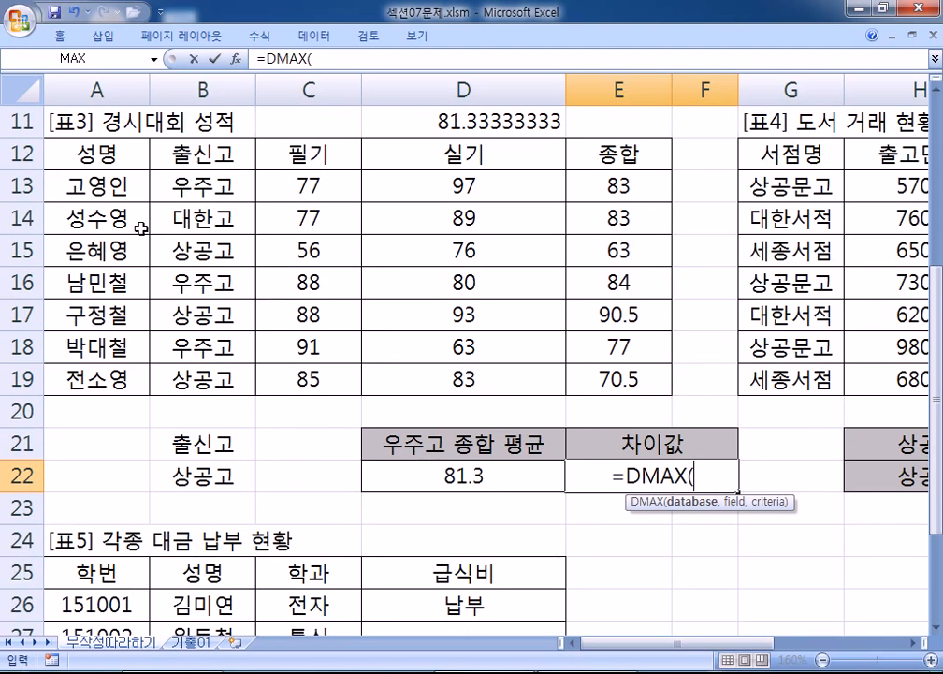
{"action": "left_click_drag", "start_coordinate": [74, 157], "coordinate": [636, 384]}
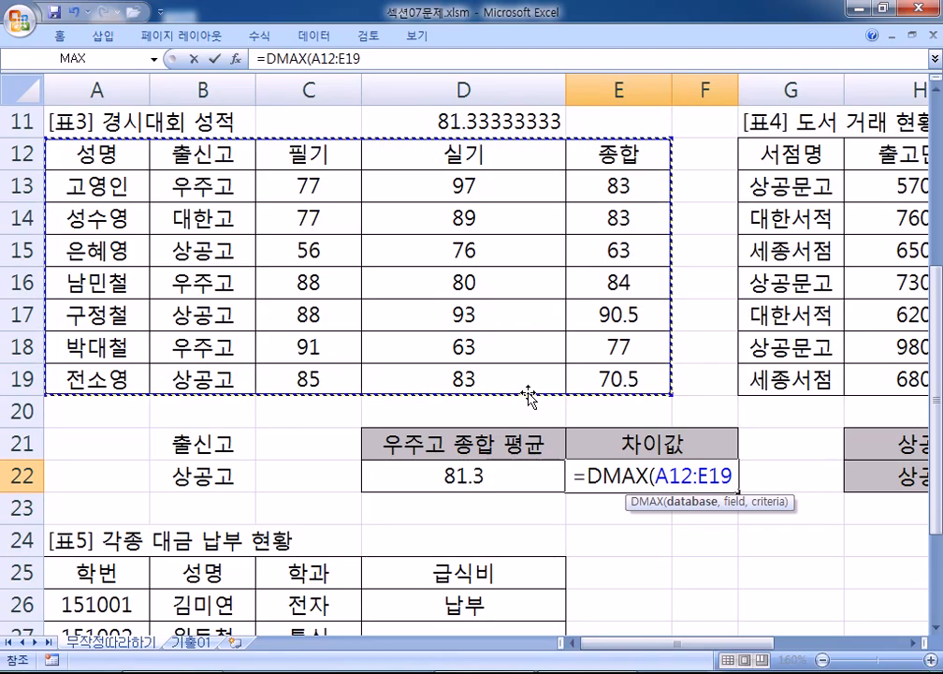
{"action": "type", "text": ","}
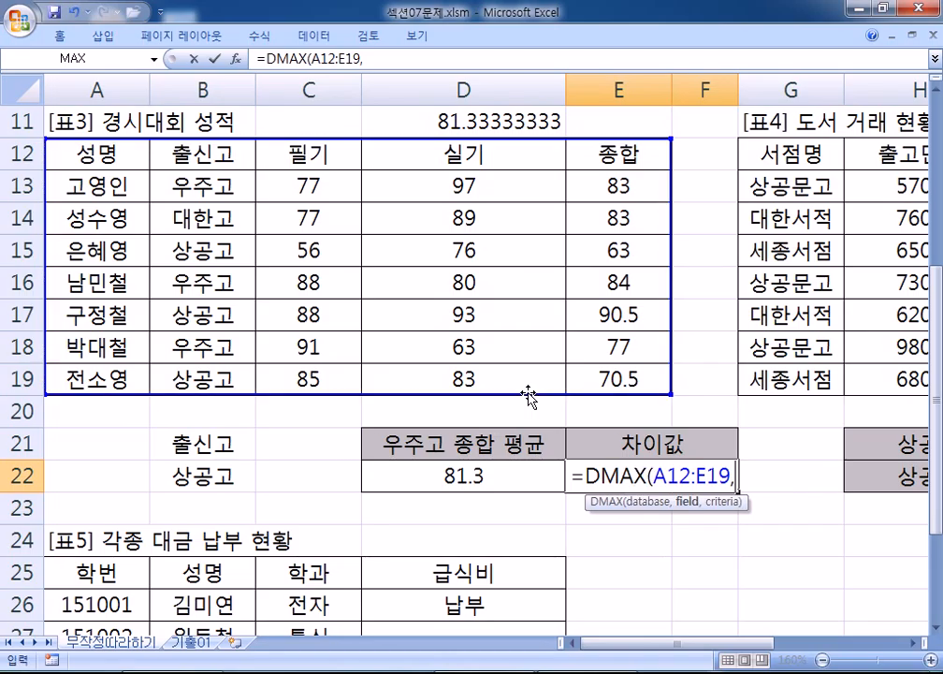
{"action": "left_click", "coordinate": [303, 155]}
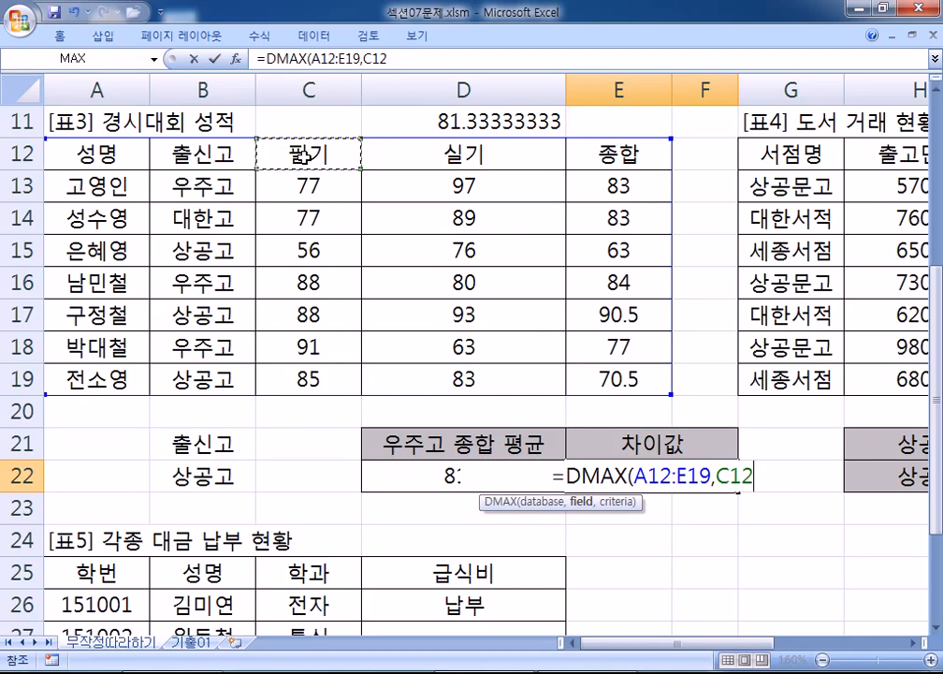
{"action": "type", "text": ","}
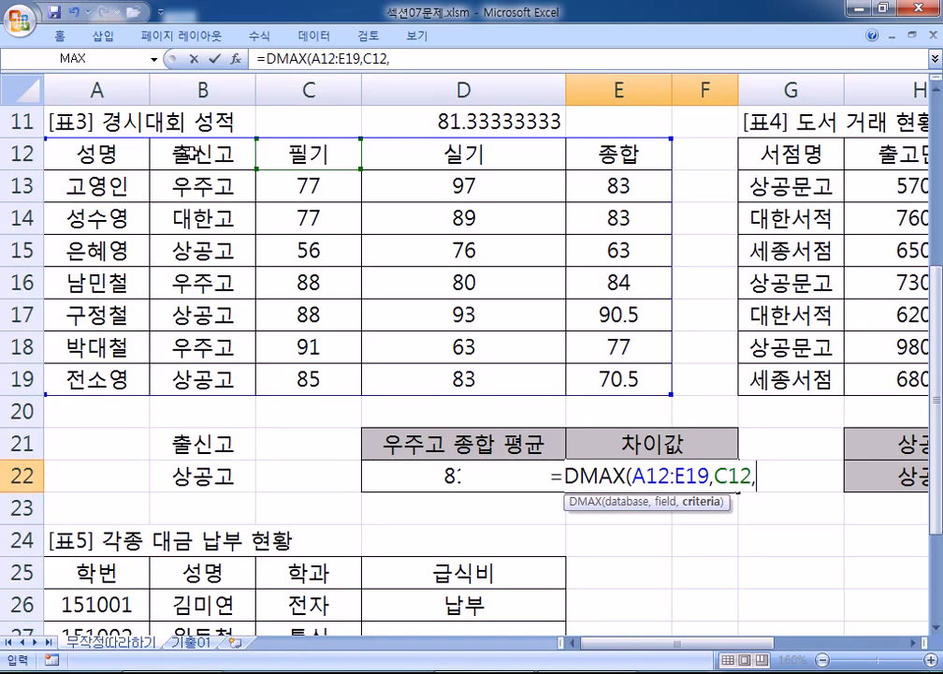
Step: Try to pick the non-adjacent 출신고 header B12 and 상공고 cell B15 inside [표3] as the DMAX criteria
{"action": "left_click", "coordinate": [194, 171]}
{"action": "left_click_drag", "start_coordinate": [194, 171], "coordinate": [194, 188]}
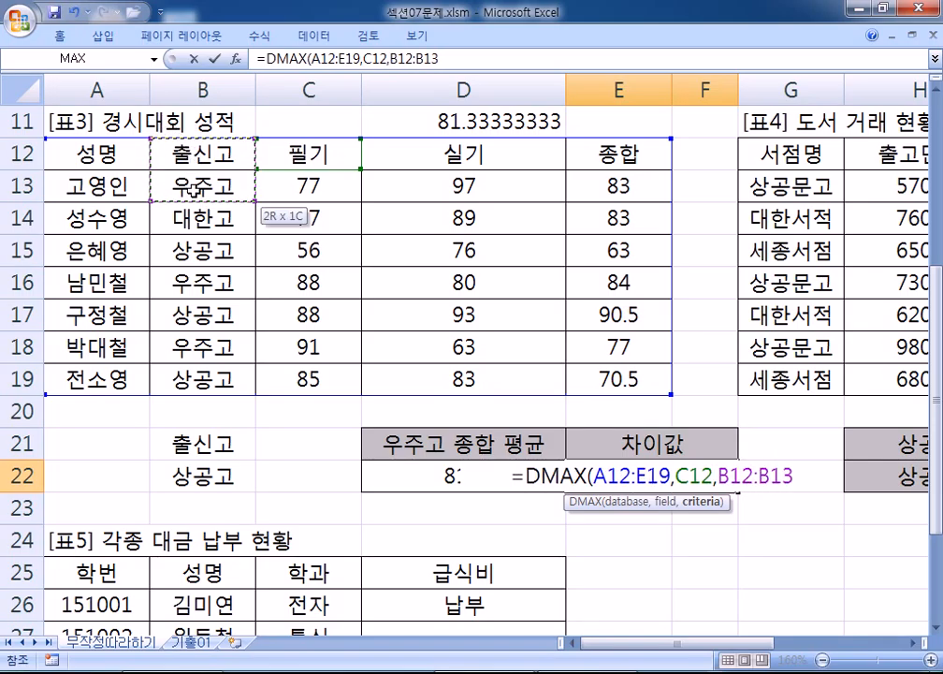
{"action": "left_click", "coordinate": [192, 152]}
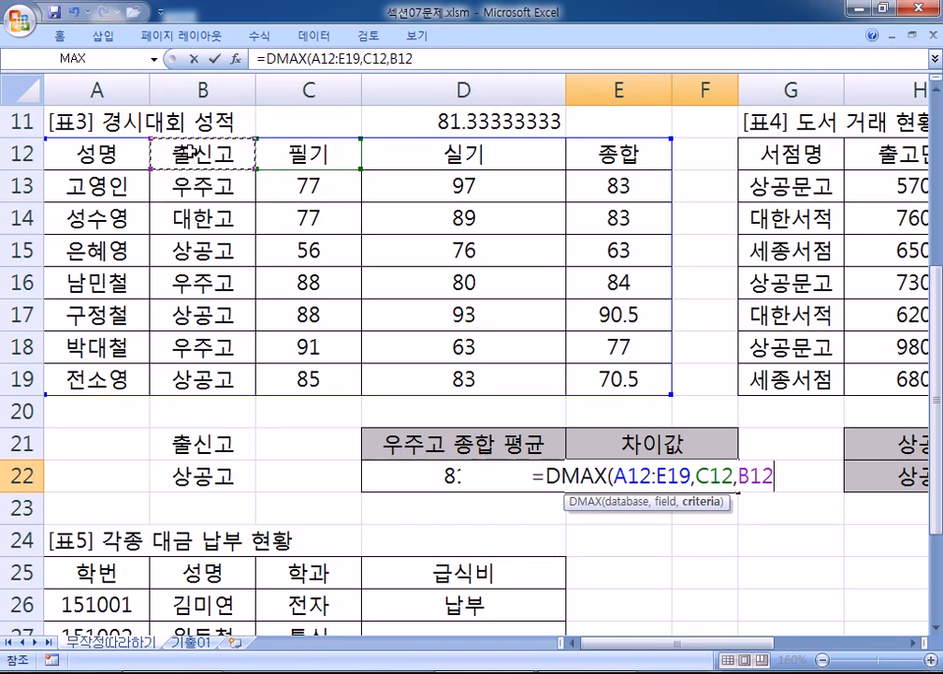
{"action": "left_click", "coordinate": [179, 252]}
{"action": "left_click", "coordinate": [195, 155]}
{"action": "left_click", "coordinate": [192, 257]}
{"action": "left_click", "coordinate": [202, 153]}
{"action": "left_click", "coordinate": [197, 250]}
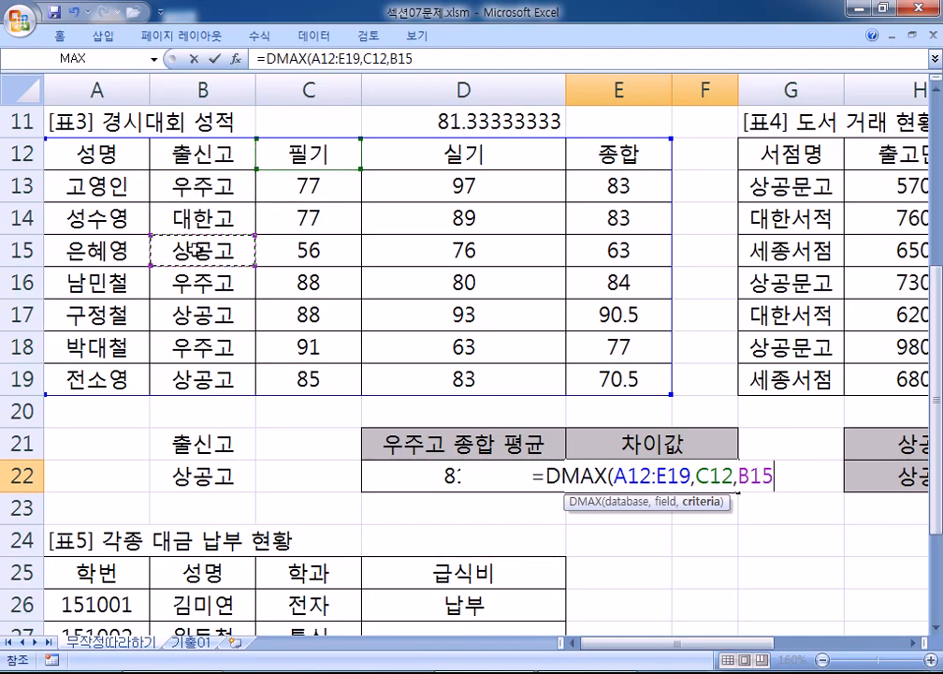
Step: Set B21:B22 as the DMAX criteria, complete the formula in E22 and check it against the 필기 score in C17
{"action": "scroll", "coordinate": [195, 250], "scroll_direction": "down", "scroll_amount": 2}
{"action": "left_click", "coordinate": [194, 251]}
{"action": "mouse_move", "coordinate": [194, 258]}
{"action": "left_mouse_down"}
{"action": "mouse_move", "coordinate": [191, 276]}
{"action": "mouse_move", "coordinate": [204, 278]}
{"action": "left_mouse_up"}
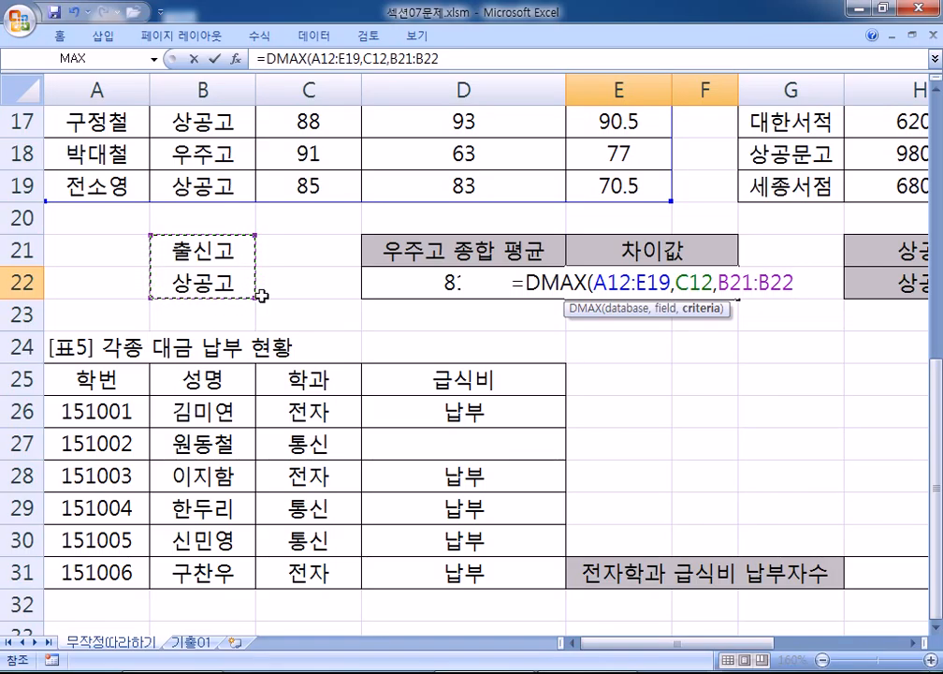
{"action": "type", "text": ")"}
{"action": "key", "text": "Return"}
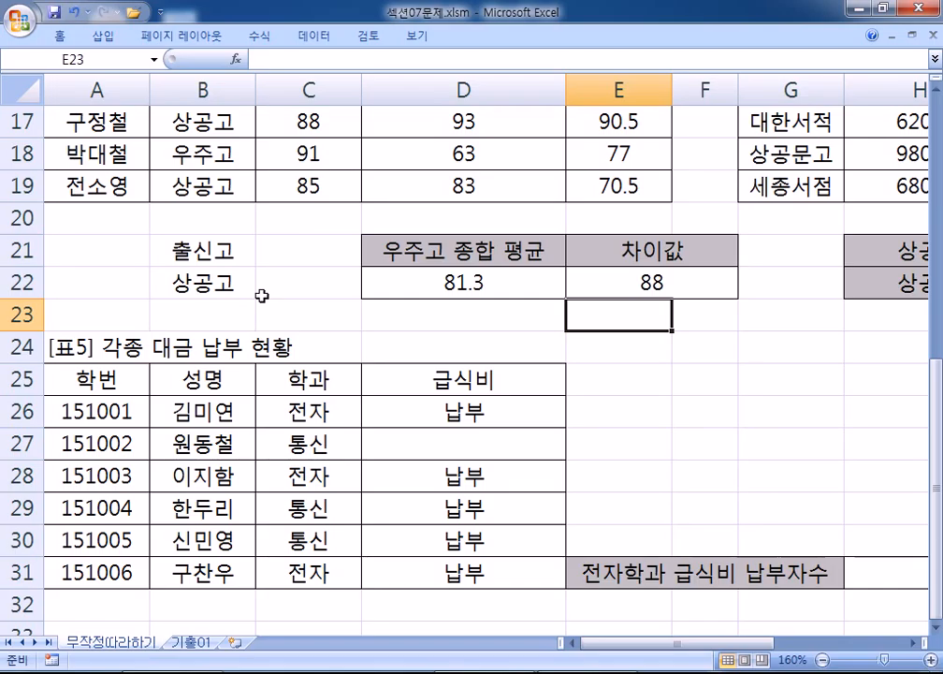
{"action": "left_click", "coordinate": [310, 122]}
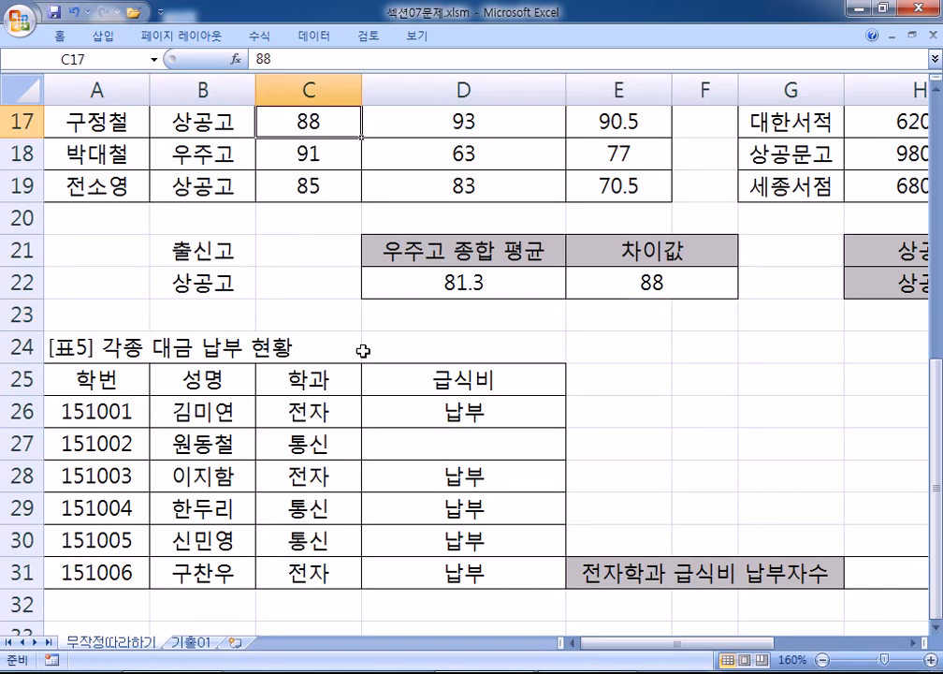
Step: Append a minus sign and a copy of the DMAX expression to the formula in E22, keeping the same arguments
{"action": "double_click", "coordinate": [677, 273]}
{"action": "left_click", "coordinate": [808, 283]}
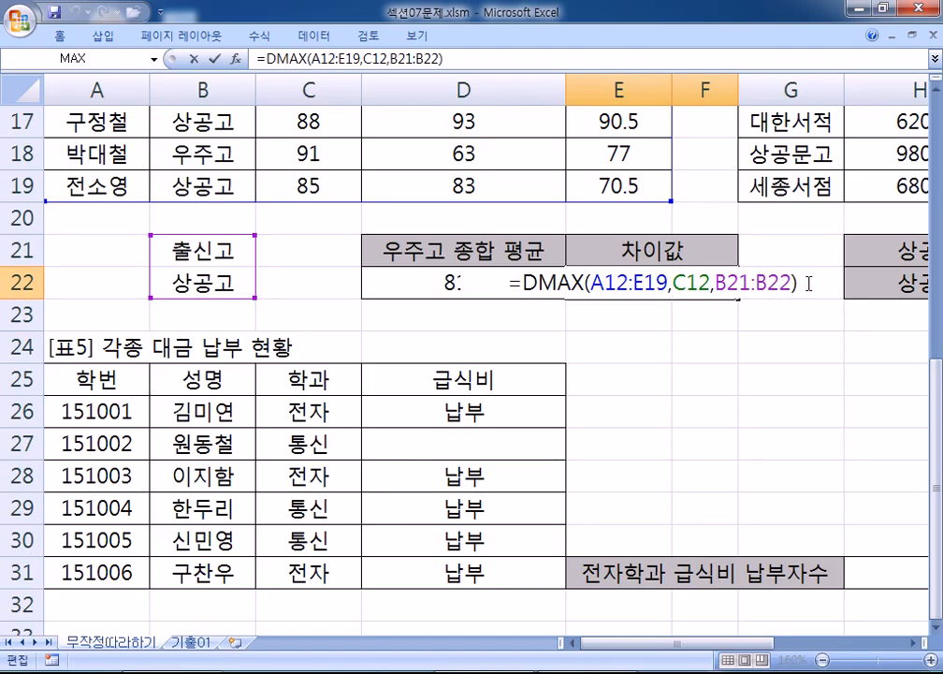
{"action": "scroll", "coordinate": [599, 281], "scroll_direction": "up", "scroll_amount": 2}
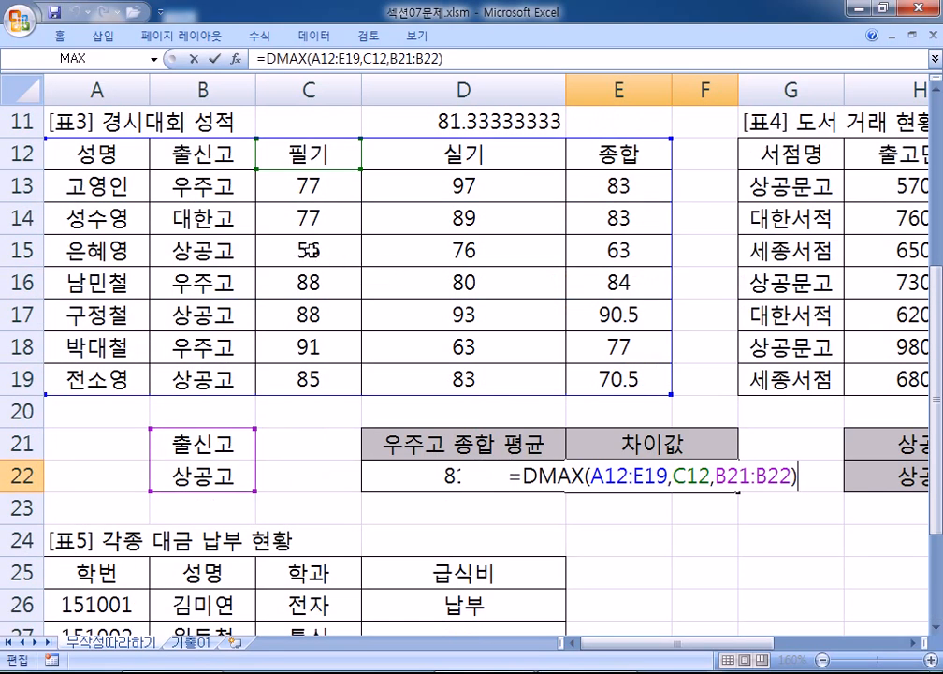
{"action": "scroll", "coordinate": [310, 251], "scroll_direction": "down", "scroll_amount": 2}
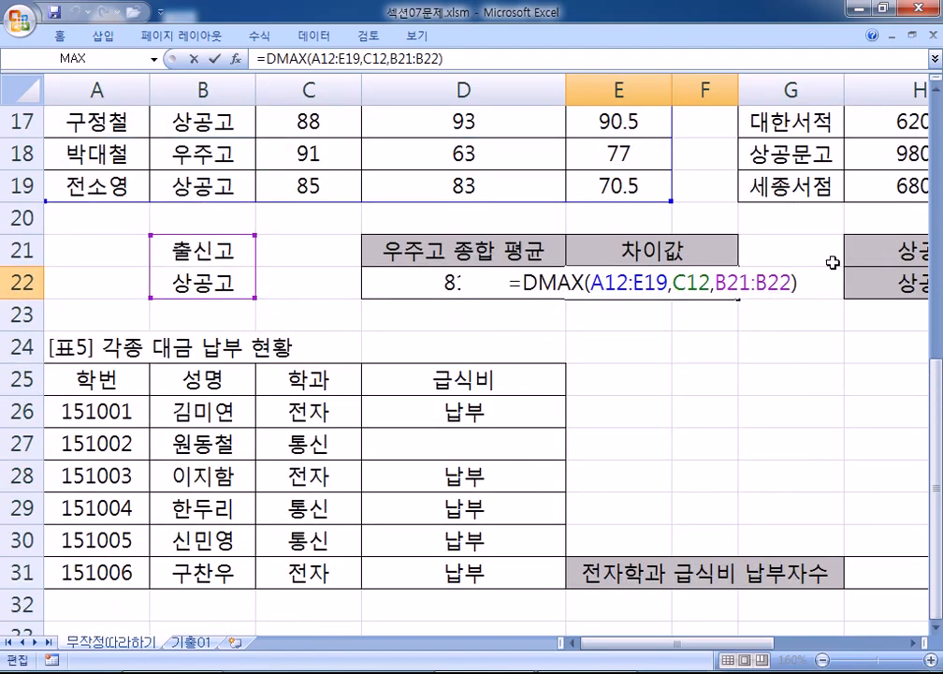
{"action": "left_click_drag", "start_coordinate": [818, 287], "coordinate": [522, 283]}
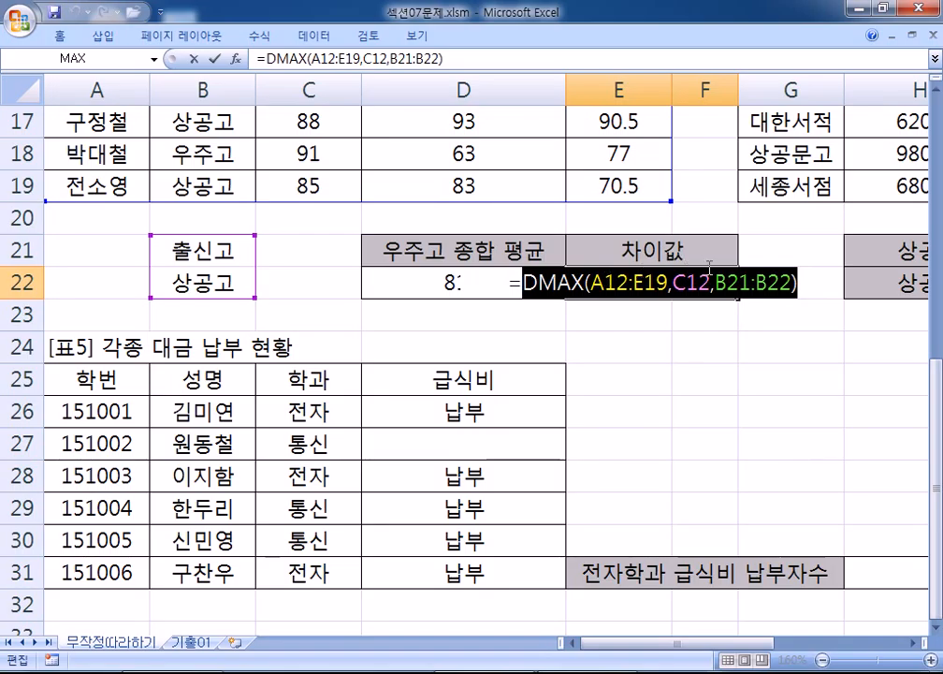
{"action": "left_click", "coordinate": [805, 281]}
{"action": "type", "text": "-"}
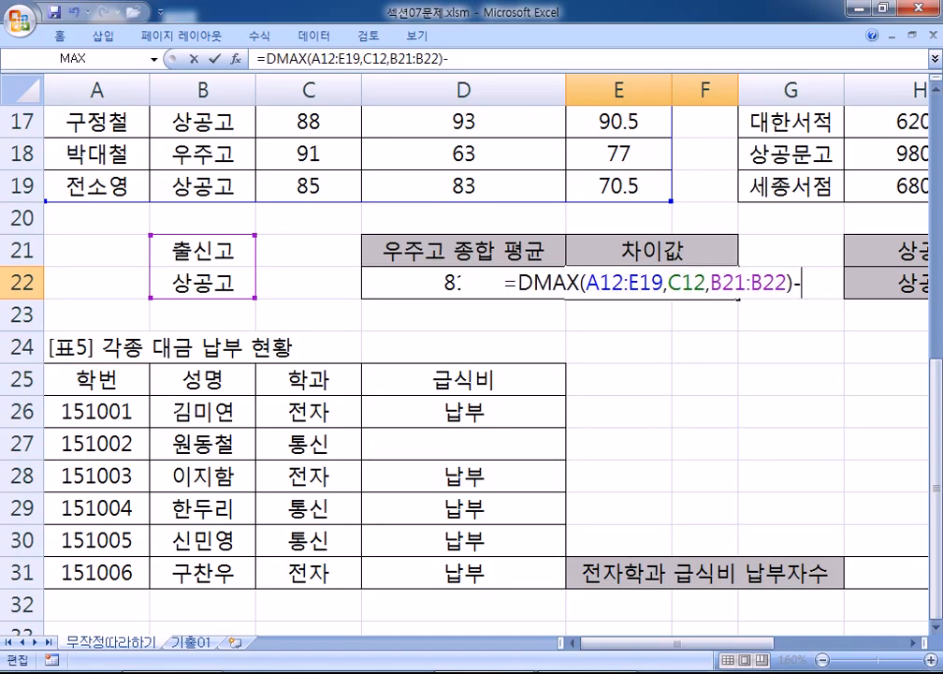
{"action": "key", "text": "ctrl+v"}
Step: Change the second DMAX function in the E22 formula to DMIN
{"action": "left_click_drag", "start_coordinate": [716, 279], "coordinate": [739, 279]}
{"action": "type", "text": "I"}
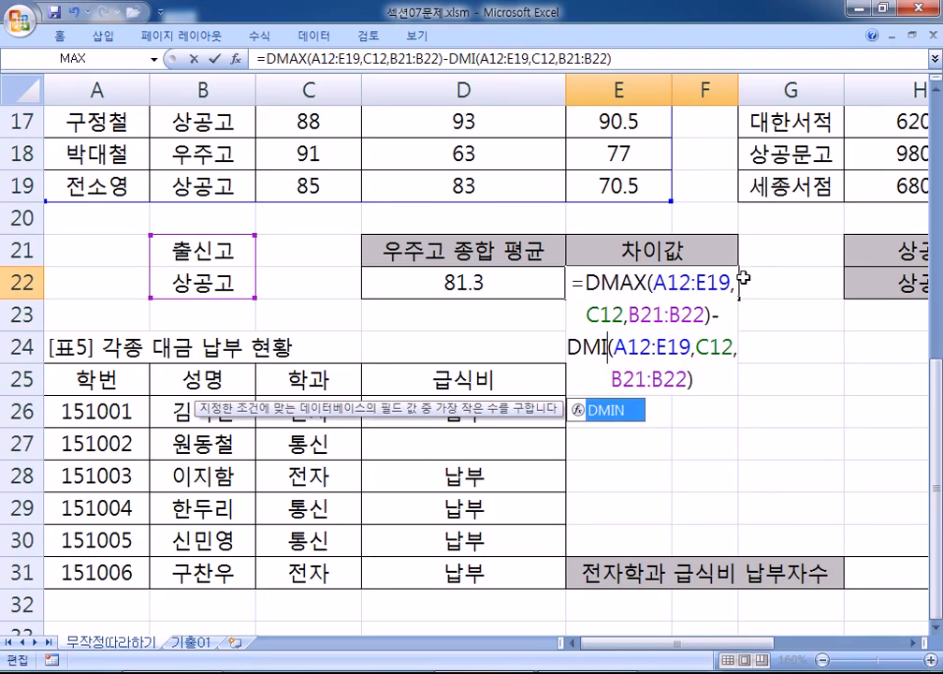
{"action": "type", "text": "N"}
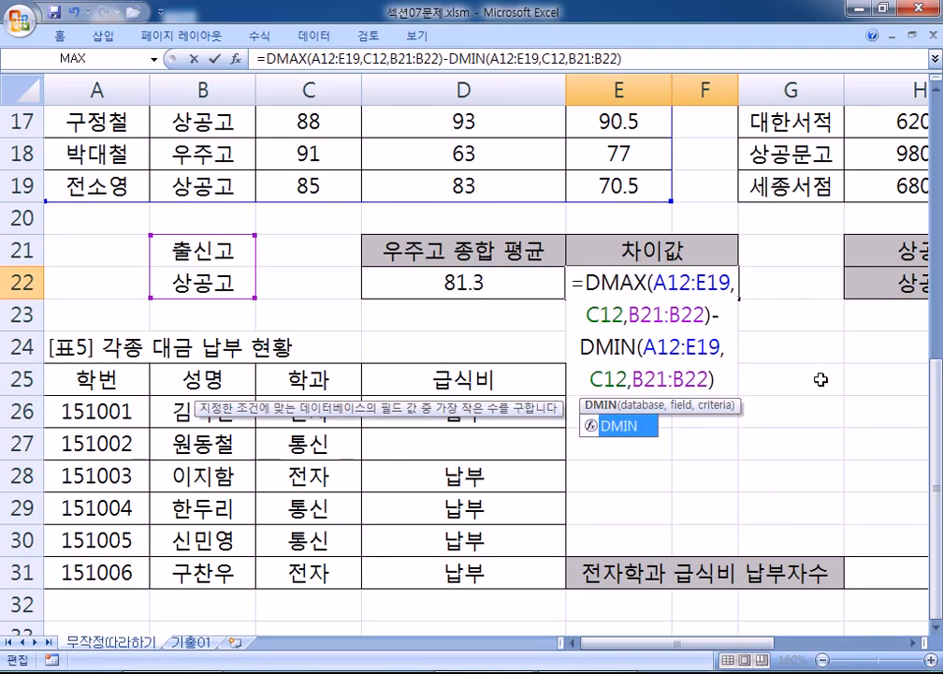
Step: Delete the subtracted DMIN expression from the E22 formula and begin it again with -DMIN( after the DMAX expression
{"action": "left_click_drag", "start_coordinate": [585, 280], "coordinate": [716, 318]}
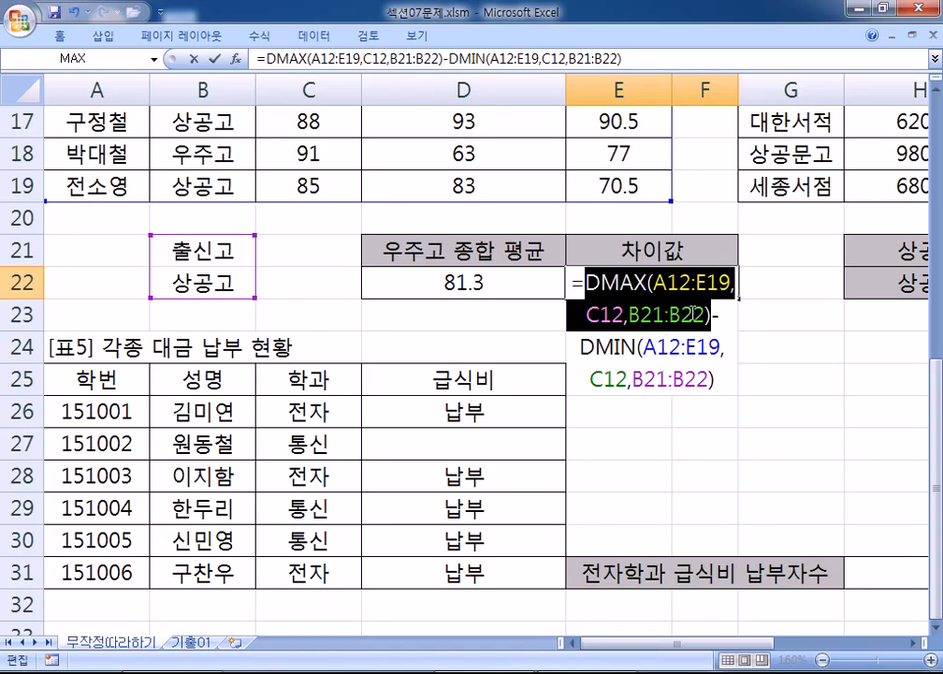
{"action": "left_click_drag", "start_coordinate": [714, 318], "coordinate": [754, 379]}
{"action": "key", "text": "Delete"}
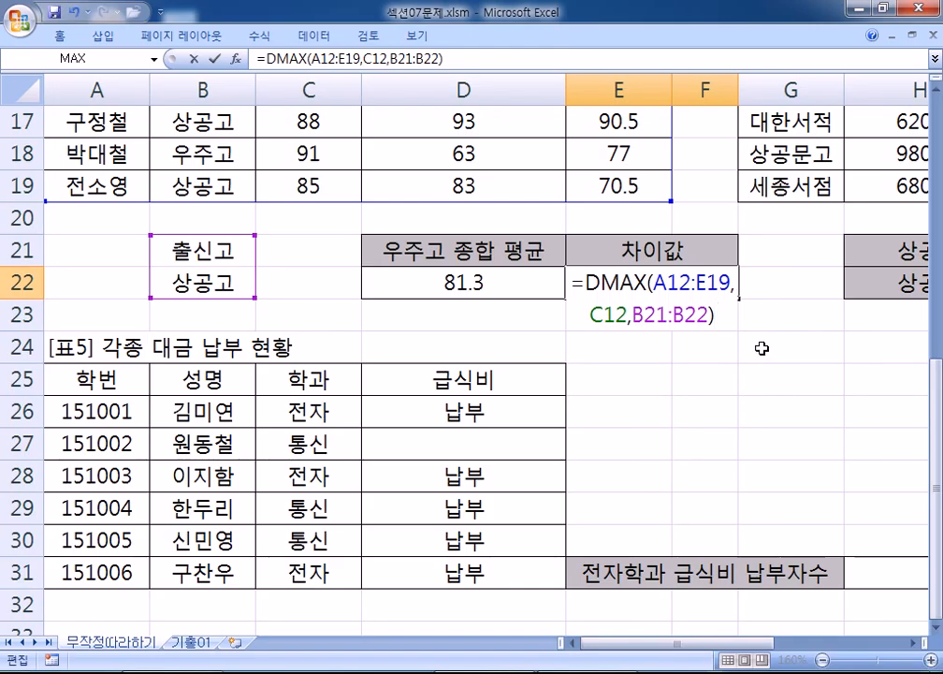
{"action": "type", "text": "-"}
{"action": "left_click", "coordinate": [914, 644]}
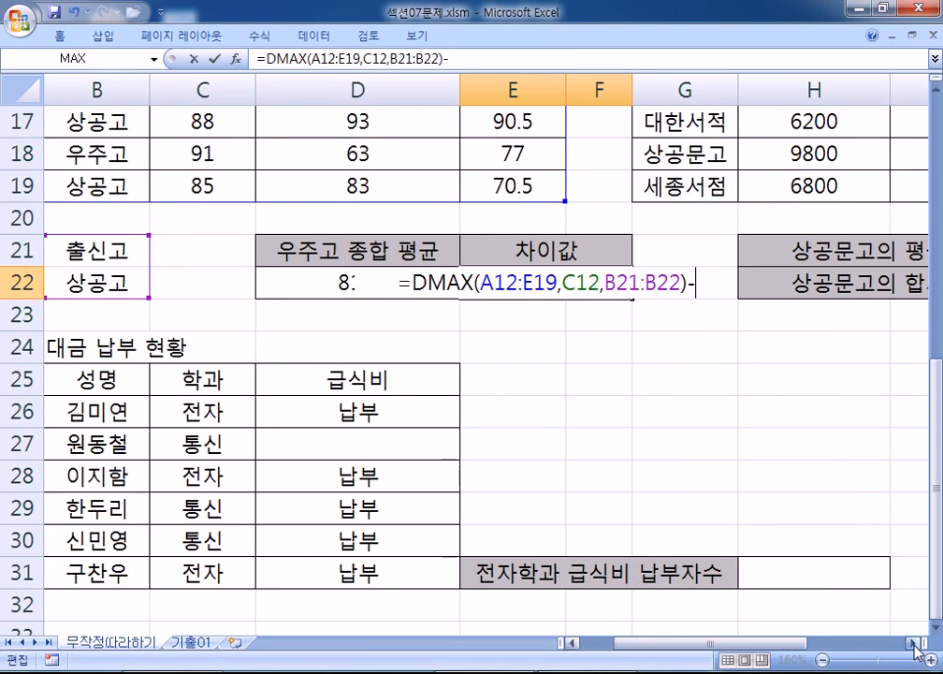
{"action": "type", "text": "D"}
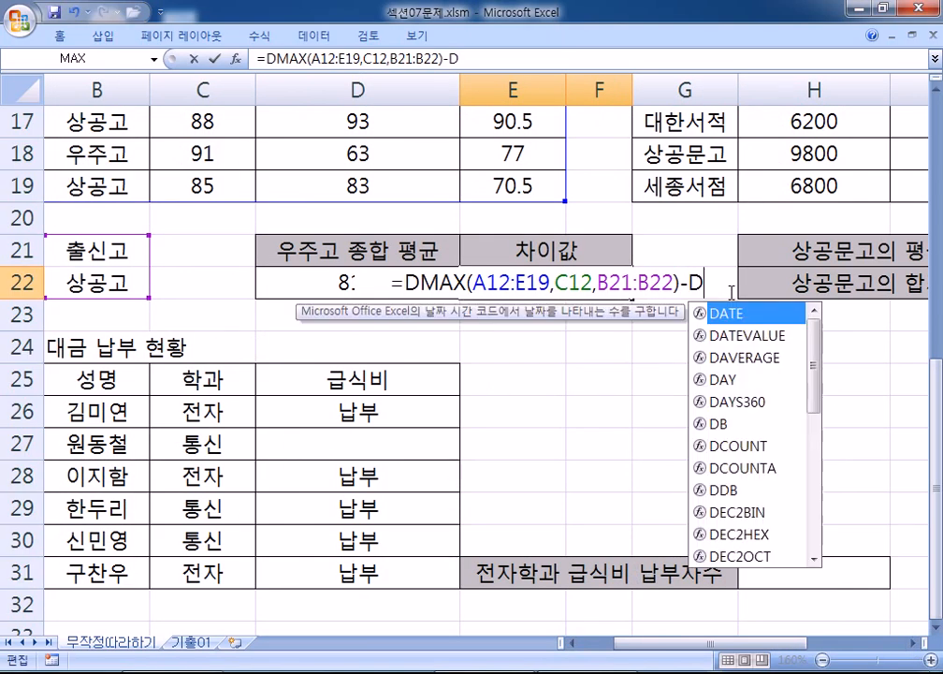
{"action": "type", "text": "MIN("}
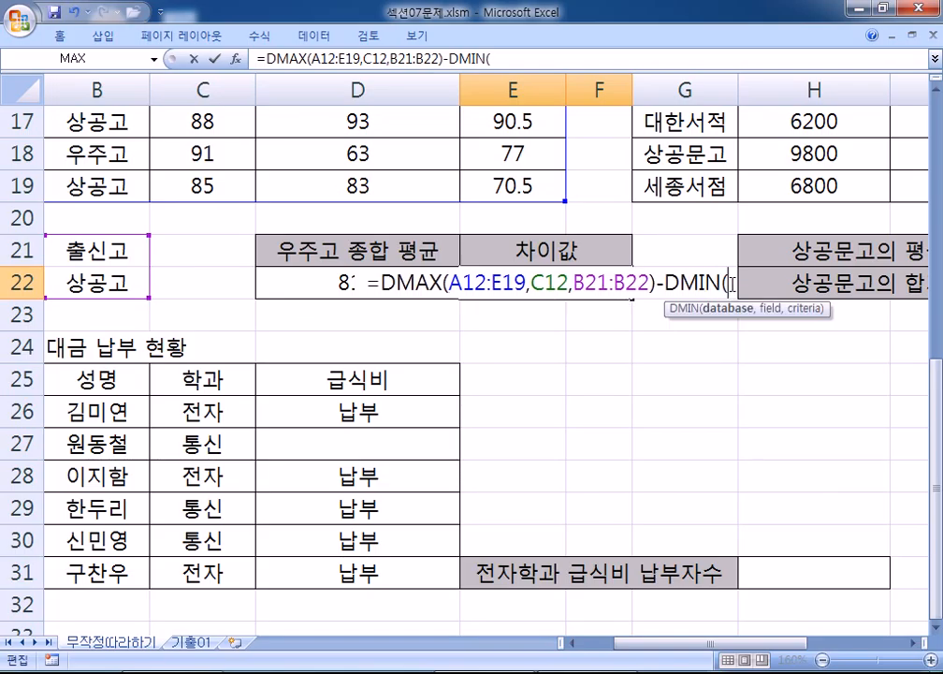
Step: Set A12:E19 as the DMIN database and the 필기 header C12 as its field
{"action": "left_click_drag", "start_coordinate": [781, 644], "coordinate": [749, 646]}
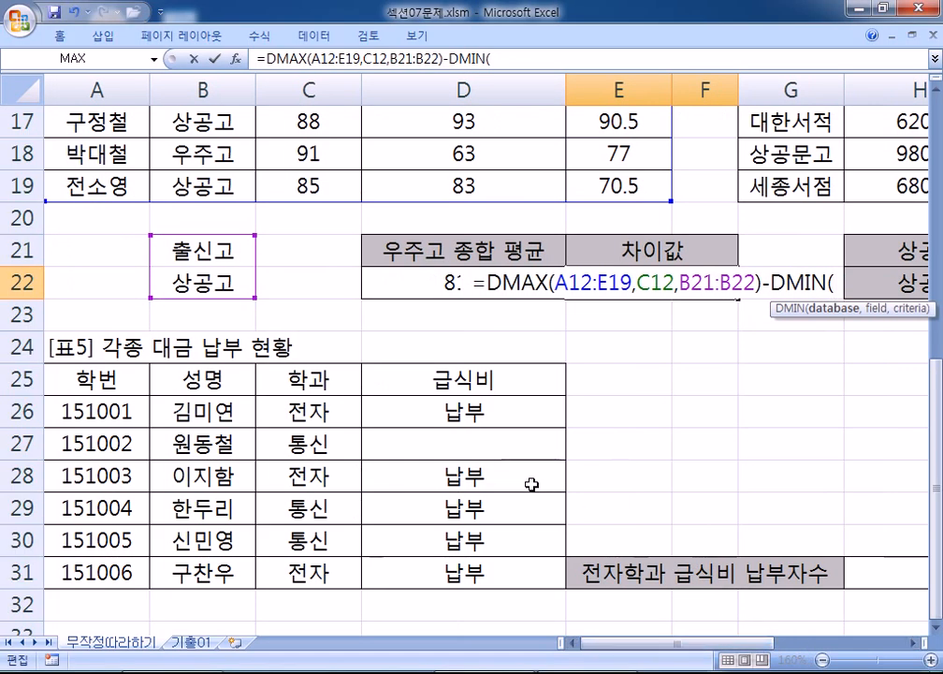
{"action": "scroll", "coordinate": [539, 488], "scroll_direction": "up", "scroll_amount": 2}
{"action": "left_click_drag", "start_coordinate": [84, 154], "coordinate": [644, 372]}
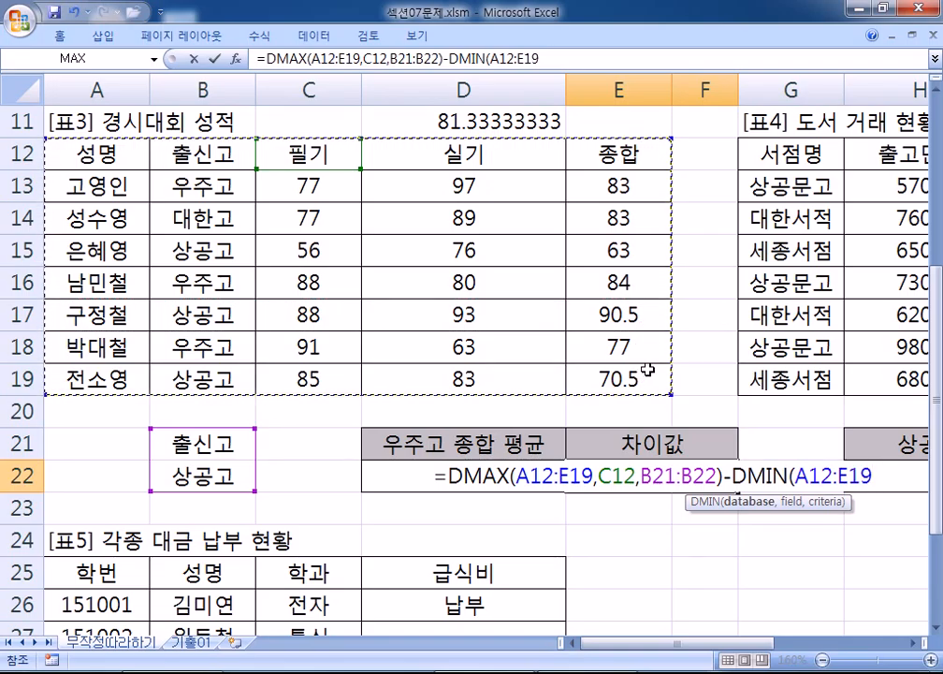
{"action": "type", "text": ","}
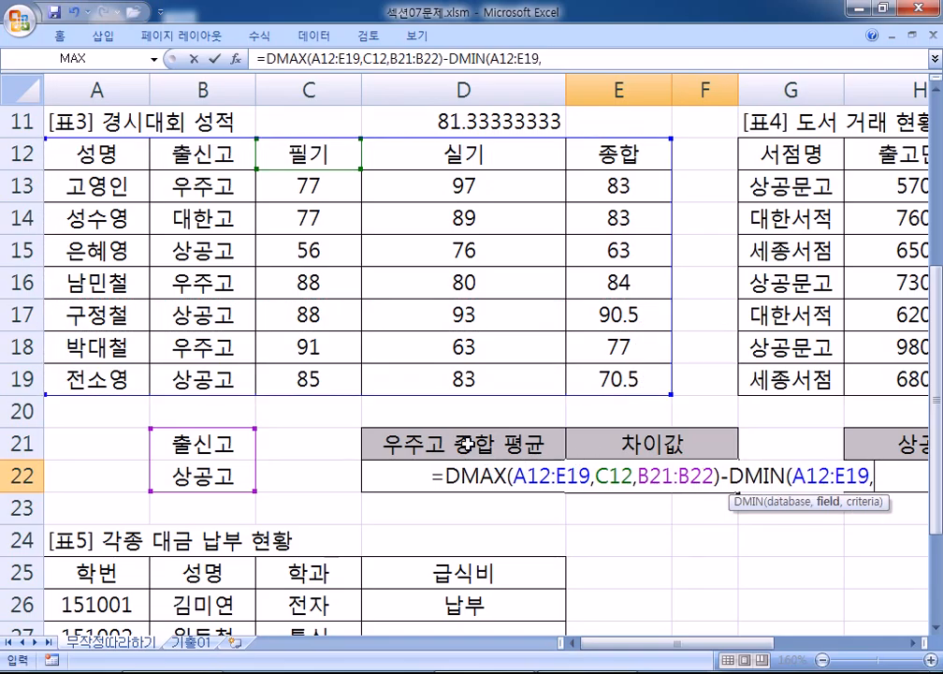
{"action": "left_click", "coordinate": [307, 154]}
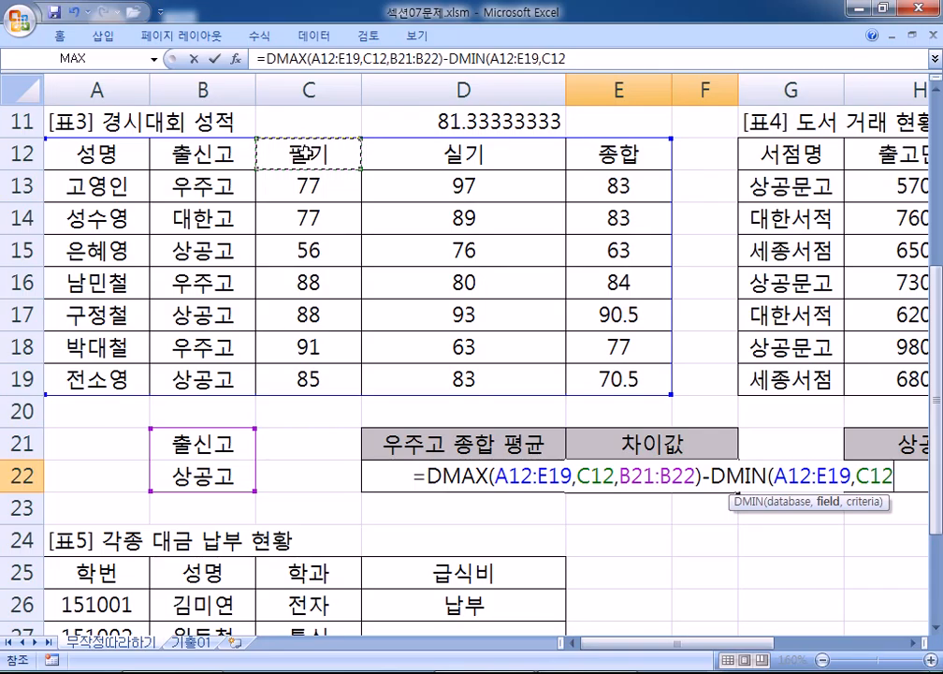
{"action": "type", "text": ","}
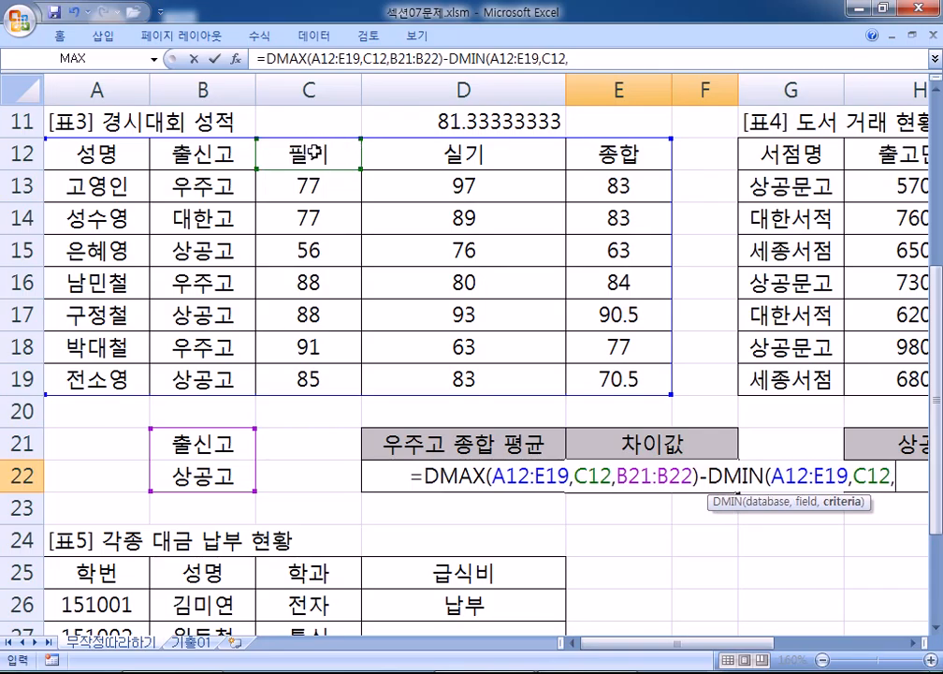
Step: Set B21:B22 as the DMIN criteria, complete the formula in E22 and check it against the 필기 scores in C17 and C15
{"action": "scroll", "coordinate": [243, 281], "scroll_direction": "down", "scroll_amount": 1}
{"action": "left_click", "coordinate": [210, 346]}
{"action": "left_click_drag", "start_coordinate": [210, 346], "coordinate": [203, 378]}
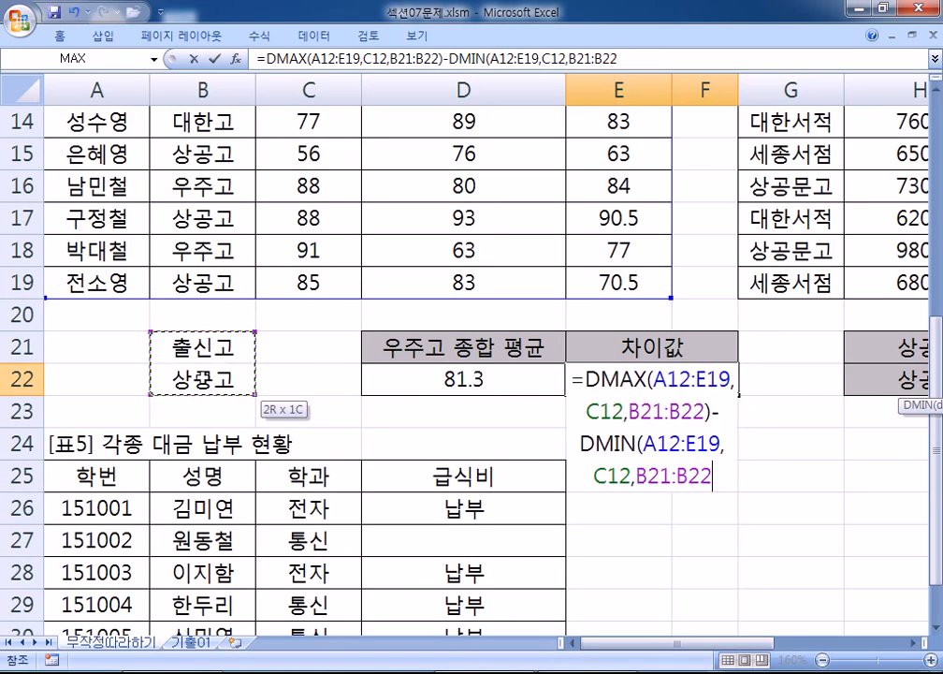
{"action": "type", "text": ")"}
{"action": "key", "text": "Return"}
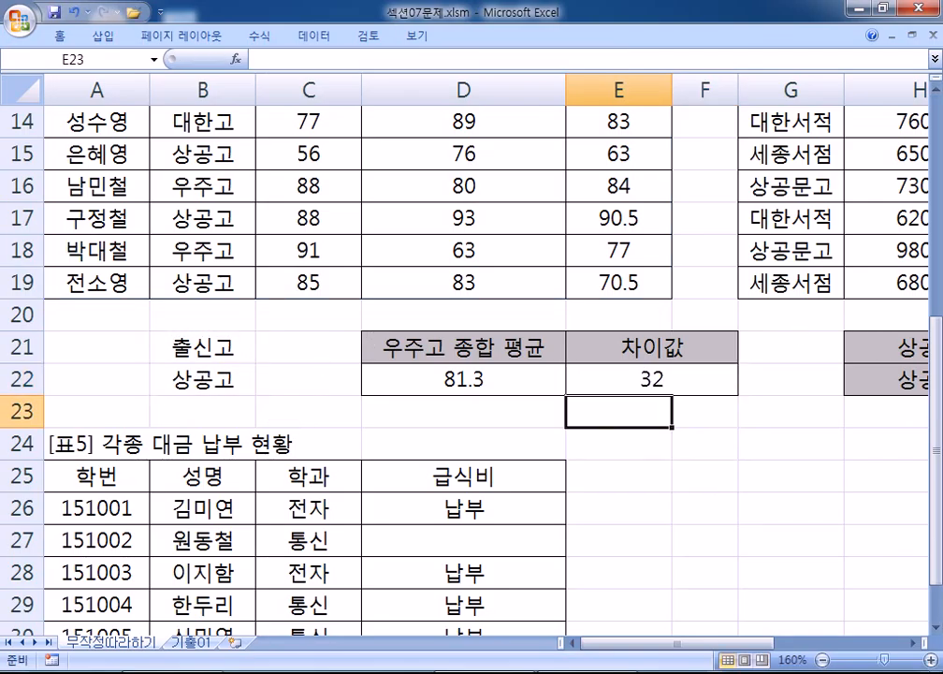
{"action": "left_click", "coordinate": [307, 217]}
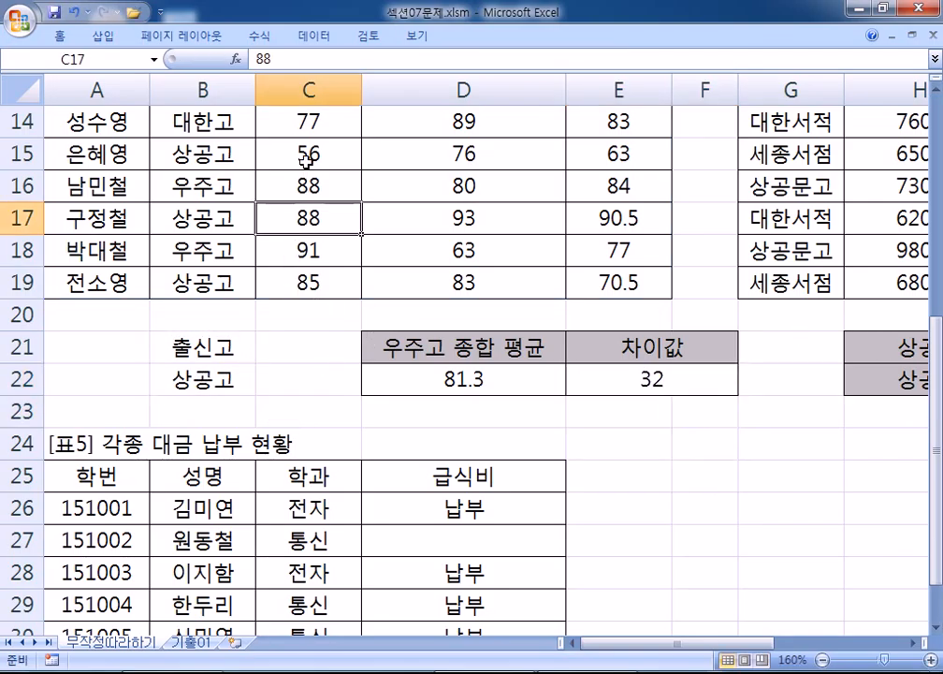
{"action": "left_click", "coordinate": [301, 154]}
Step: Copy the whole E22 formula and paste it into Notepad below the ROUNDDOWN line
{"action": "left_click", "coordinate": [627, 379]}
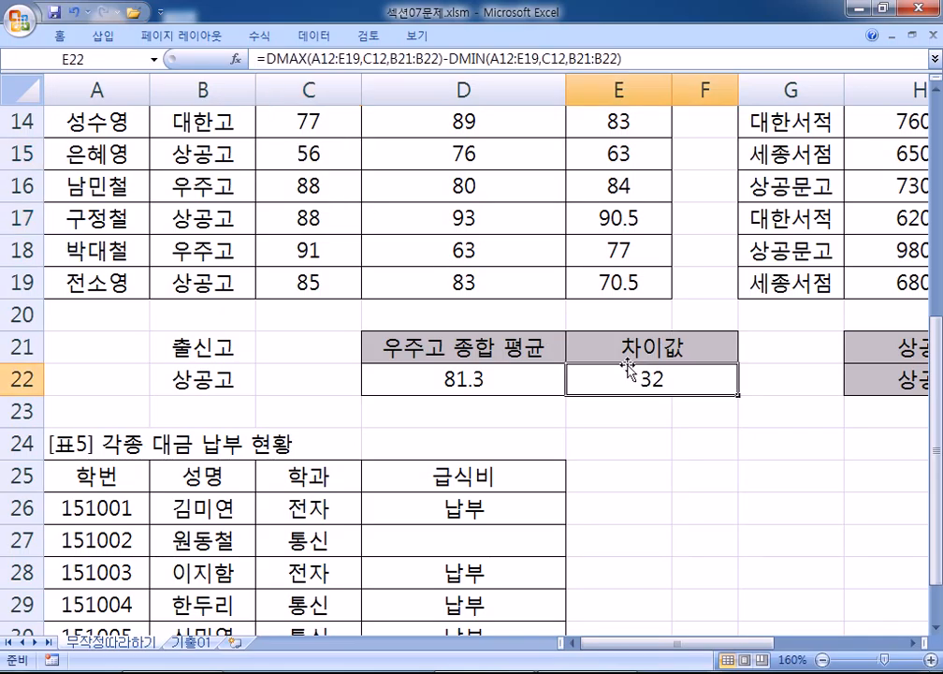
{"action": "left_click_drag", "start_coordinate": [644, 59], "coordinate": [258, 59]}
{"action": "key", "text": "ctrl+c"}
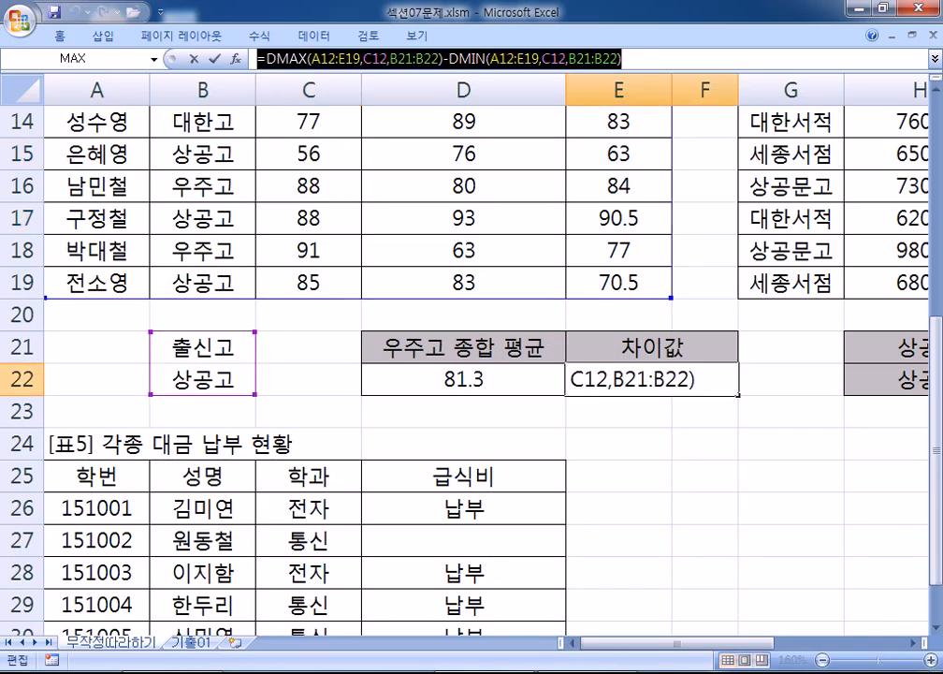
{"action": "key", "text": "alt+Tab"}
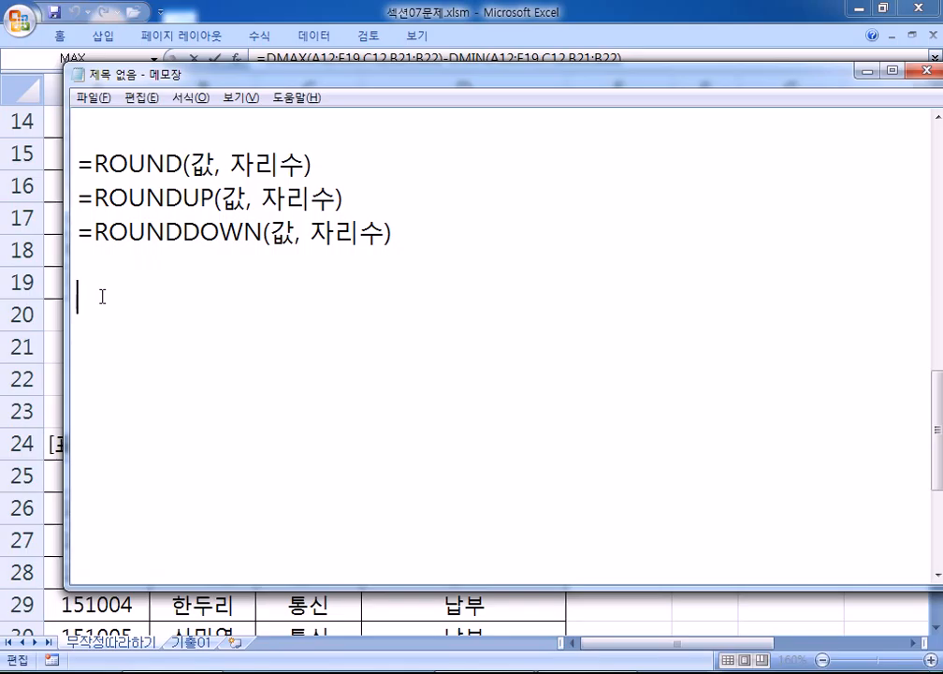
{"action": "key", "text": "ctrl+v"}
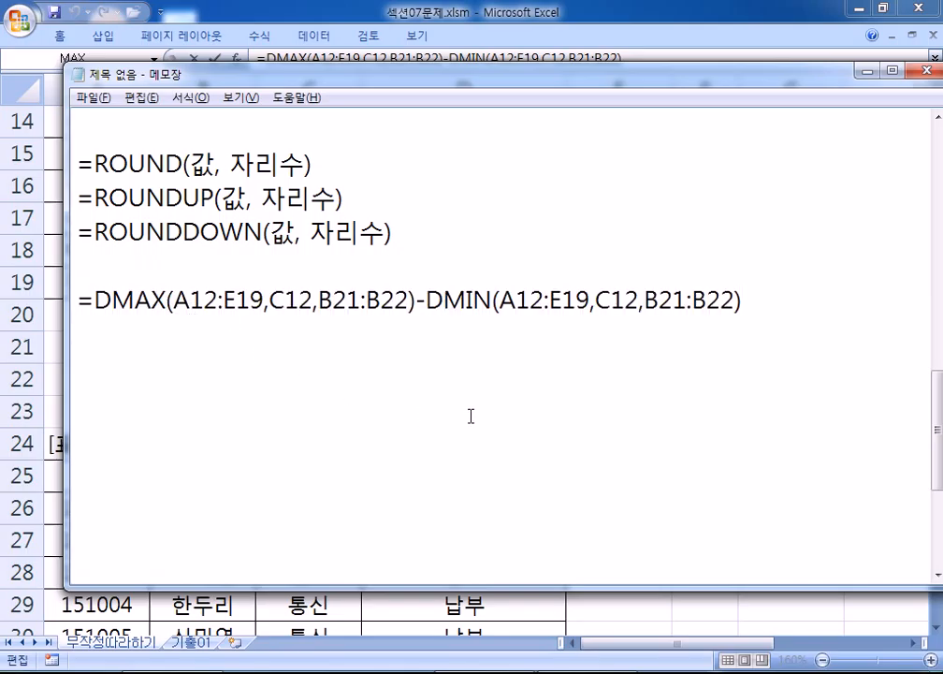
Step: Review the DMAX and DMIN parts of the pasted formula and the arguments inside DMIN
{"action": "left_click_drag", "start_coordinate": [416, 300], "coordinate": [97, 300]}
{"action": "left_click_drag", "start_coordinate": [427, 300], "coordinate": [764, 305]}
{"action": "left_click", "coordinate": [494, 302]}
{"action": "left_click_drag", "start_coordinate": [497, 301], "coordinate": [735, 300]}
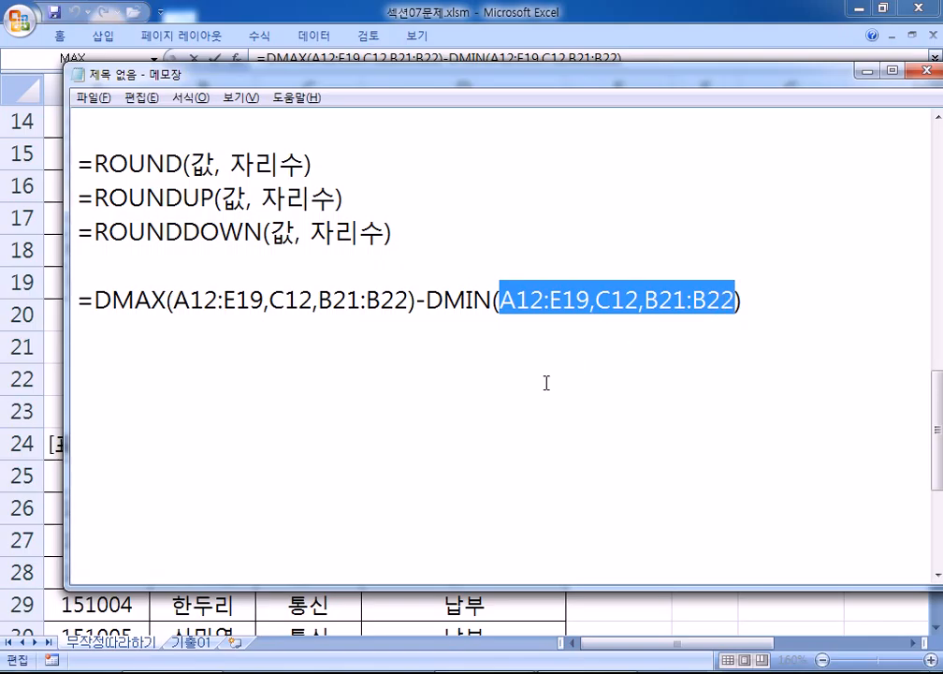
Step: Paste the formula again two lines below and reduce it to =DSUM(A12:E19,C12,B21:B22)
{"action": "left_click", "coordinate": [506, 355]}
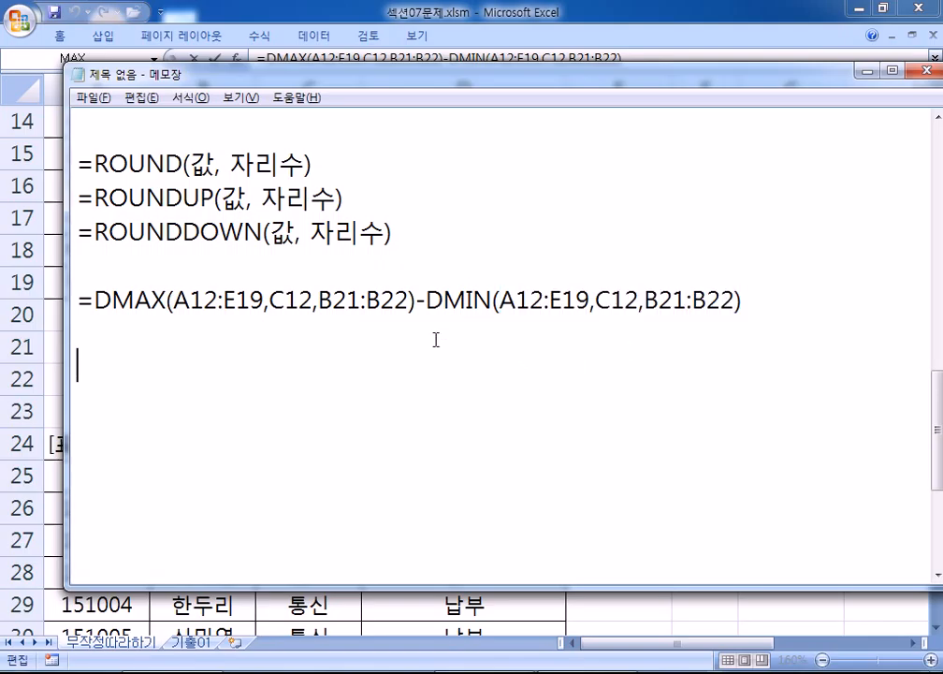
{"action": "key", "text": "ctrl+v"}
{"action": "left_click_drag", "start_coordinate": [415, 368], "coordinate": [773, 375]}
{"action": "key", "text": "Delete"}
{"action": "left_click_drag", "start_coordinate": [111, 367], "coordinate": [167, 367]}
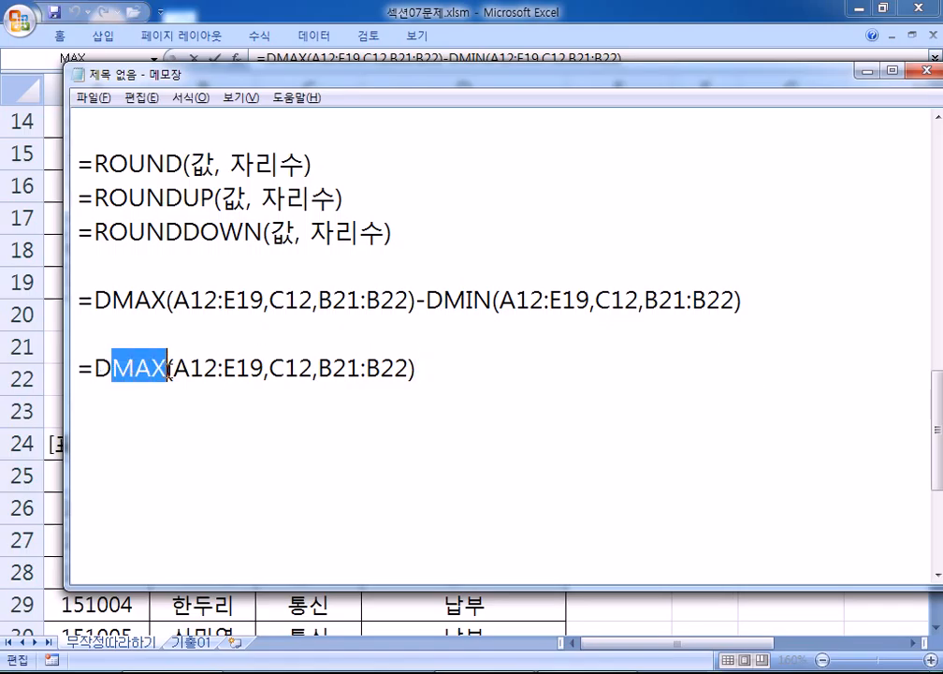
{"action": "type", "text": "너"}
{"action": "key", "text": "BackSpace"}
{"action": "key", "text": "BackSpace"}
{"action": "type", "text": "SUM"}
{"action": "scroll", "coordinate": [305, 396], "scroll_direction": "down", "scroll_amount": 1}
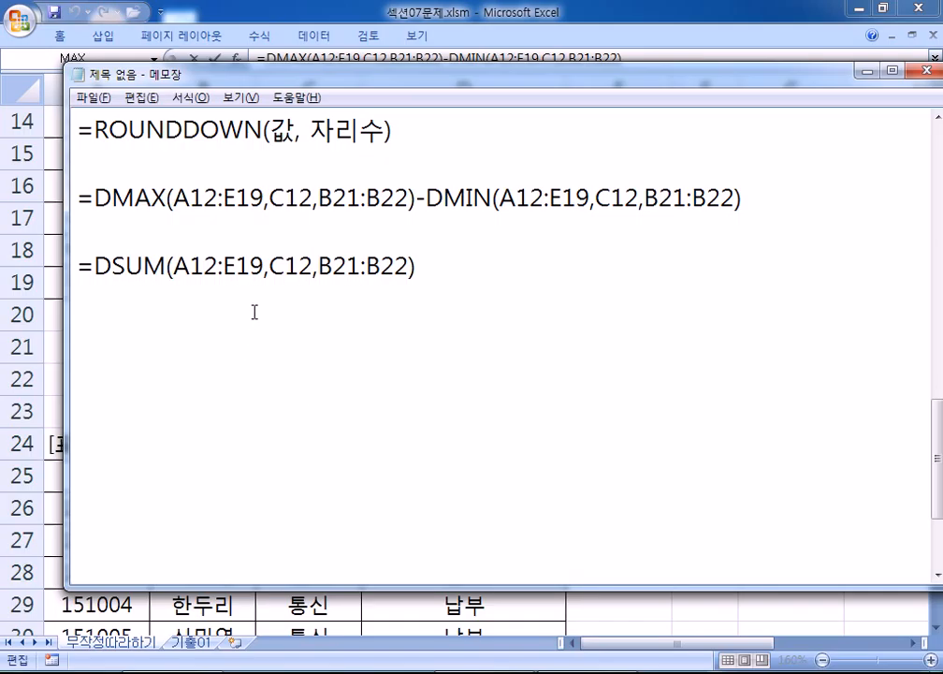
Step: Move the Notepad window aside, then return to Excel to finish editing E22 and select the 필기 header C12
{"action": "left_click_drag", "start_coordinate": [316, 67], "coordinate": [850, 75]}
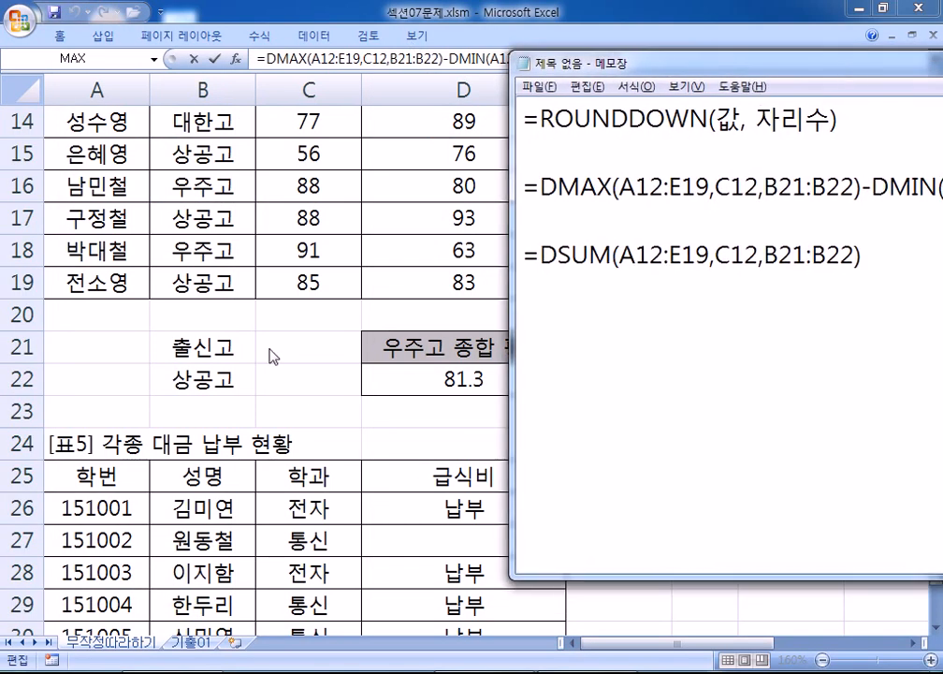
{"action": "scroll", "coordinate": [220, 370], "scroll_direction": "up", "scroll_amount": 1}
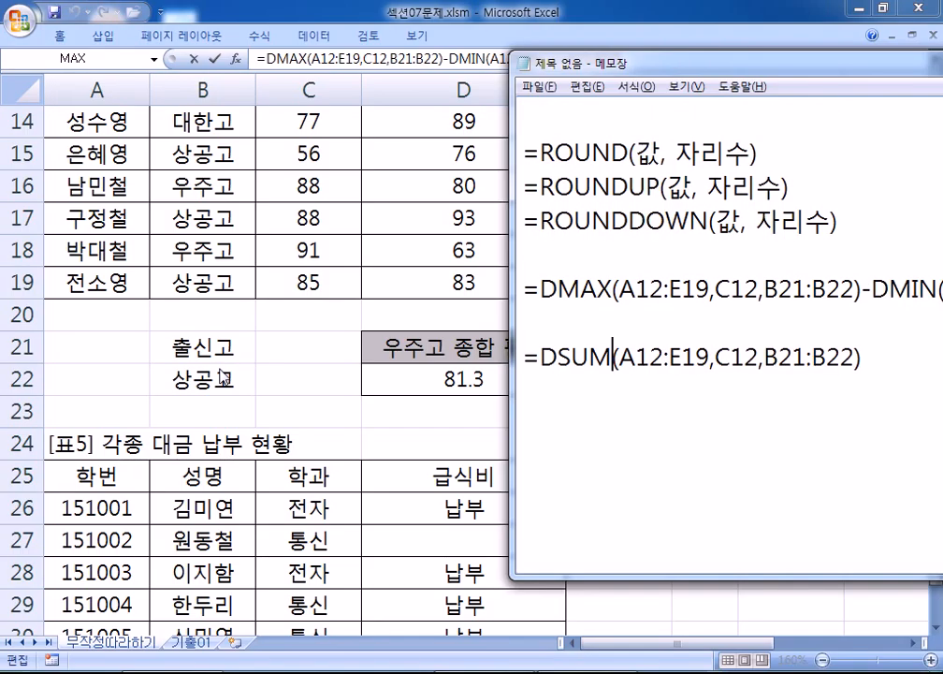
{"action": "left_click", "coordinate": [255, 371]}
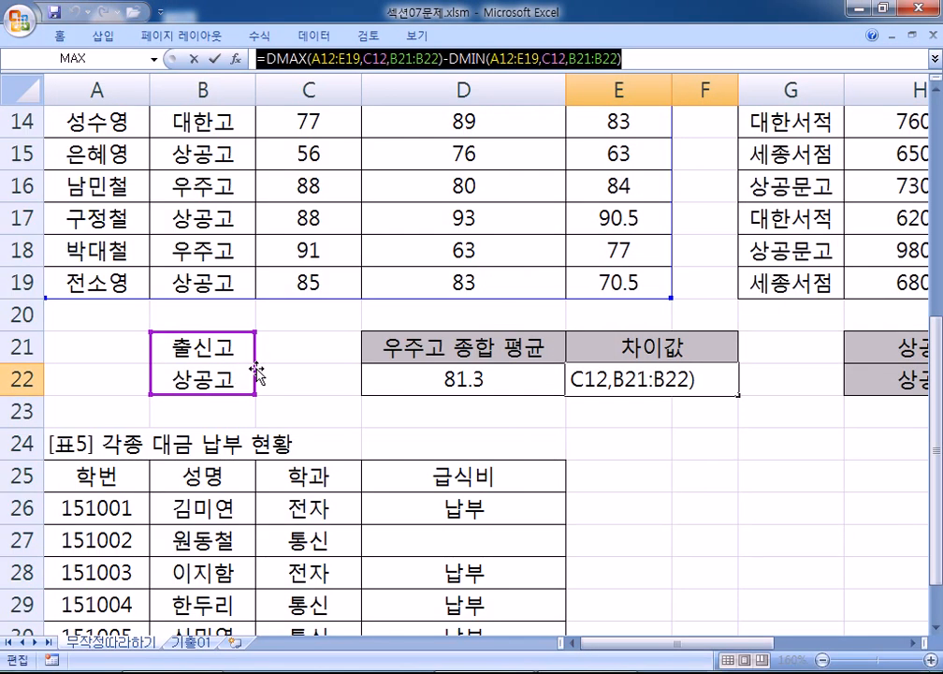
{"action": "key", "text": "Return"}
{"action": "scroll", "coordinate": [254, 368], "scroll_direction": "up", "scroll_amount": 1}
{"action": "left_click", "coordinate": [281, 145]}
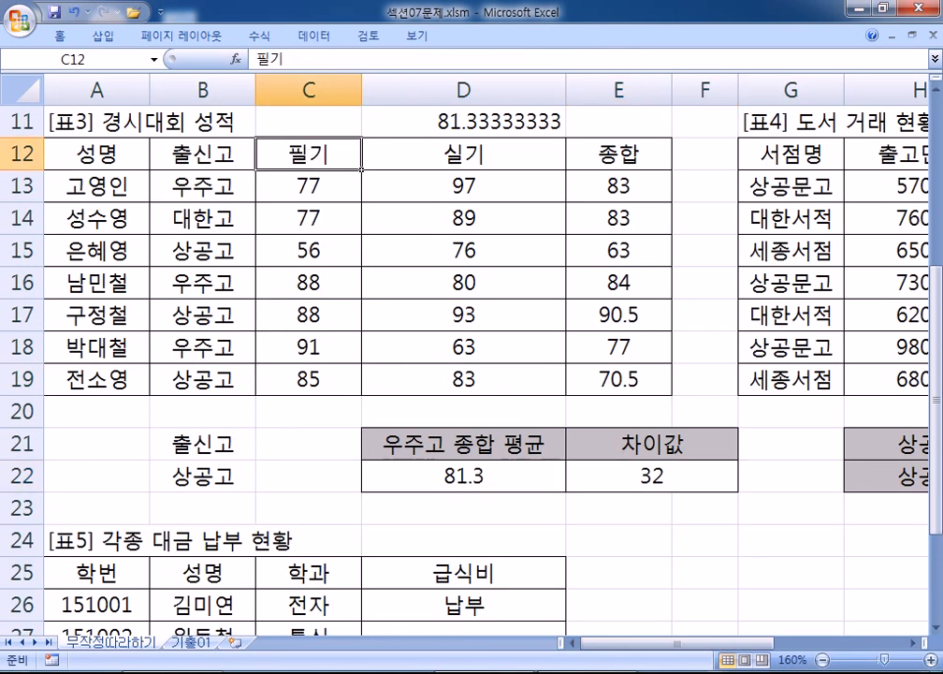
Step: Switch to Notepad, duplicate the DSUM line below it and change the copy's function to DAVERAGE
{"action": "key", "text": "alt+Tab"}
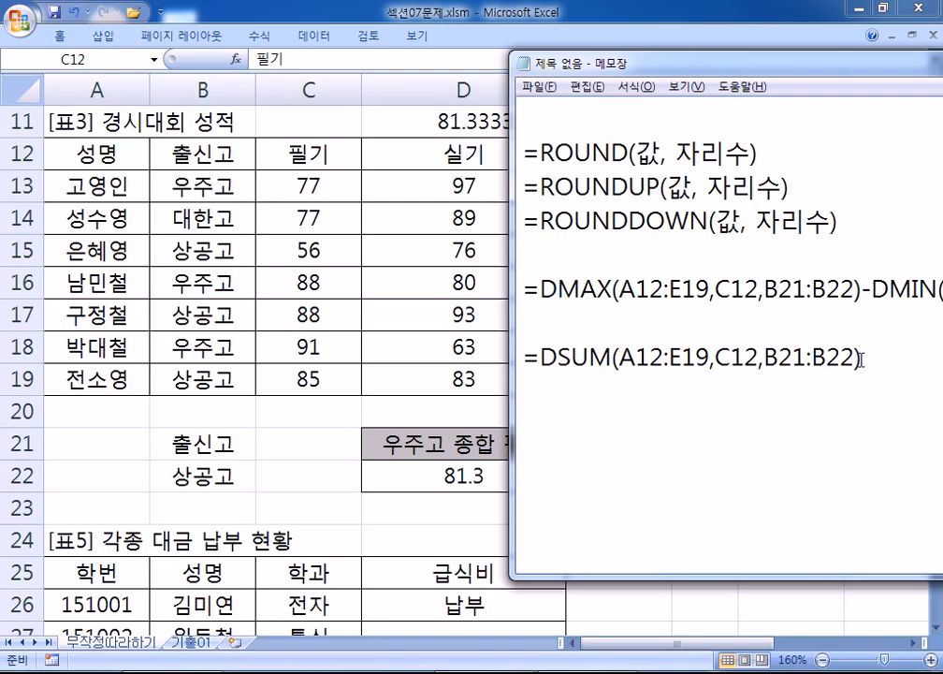
{"action": "left_click_drag", "start_coordinate": [525, 358], "coordinate": [613, 391]}
{"action": "key", "text": "ctrl+c"}
{"action": "left_click", "coordinate": [540, 378]}
{"action": "key", "text": "ctrl+v"}
{"action": "type", "text": "AVERAGE"}
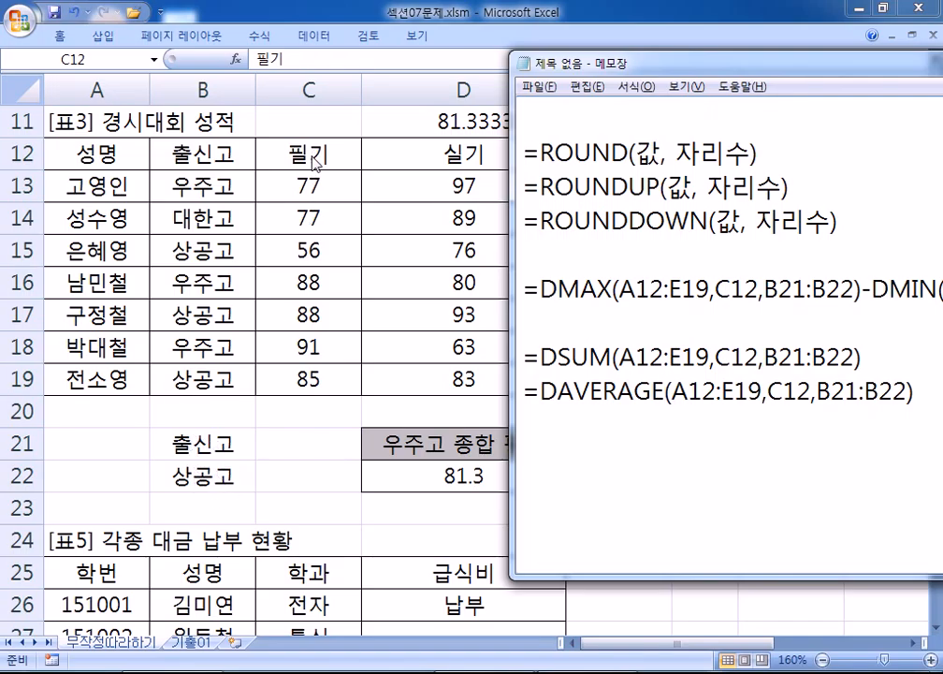
Step: Add another copy of the DSUM line below the DAVERAGE line and change its function to DCOUNT
{"action": "left_click", "coordinate": [571, 424]}
{"action": "key", "text": "ctrl+v"}
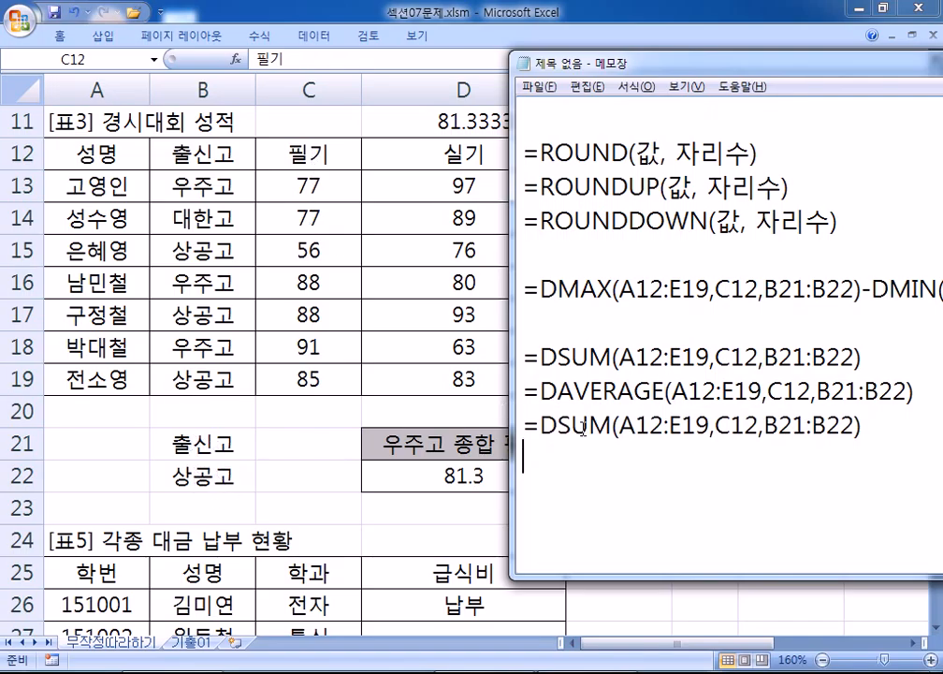
{"action": "left_click_drag", "start_coordinate": [555, 425], "coordinate": [582, 425]}
{"action": "type", "text": "COUNT"}
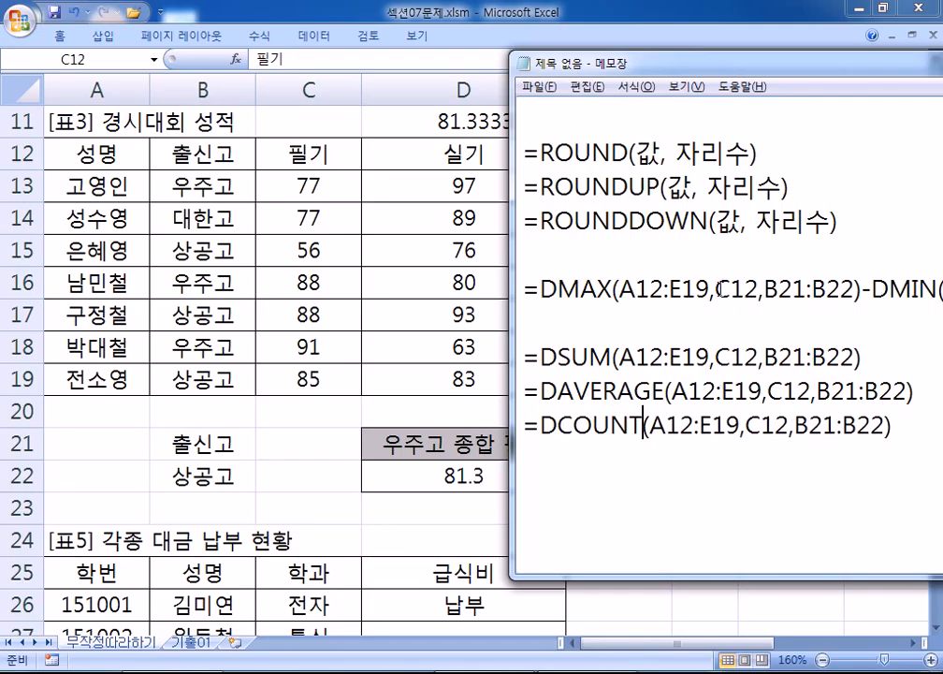
Step: Duplicate the DCOUNT line below itself and change the copy's criteria range to C21:C22
{"action": "scroll", "coordinate": [552, 272], "scroll_direction": "down", "scroll_amount": 1}
{"action": "left_click", "coordinate": [541, 323]}
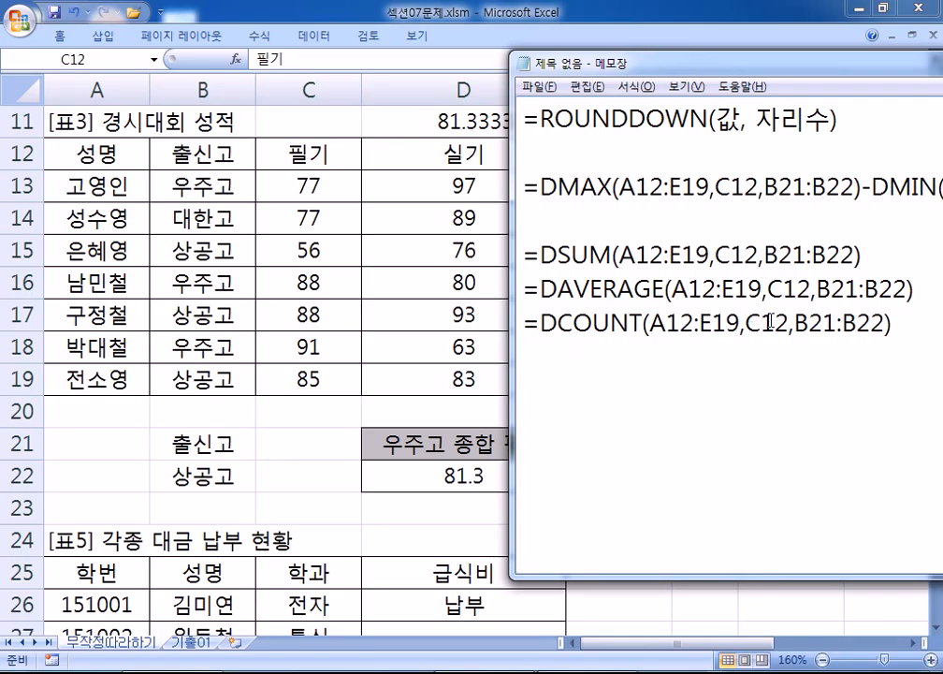
{"action": "left_click_drag", "start_coordinate": [525, 321], "coordinate": [524, 343]}
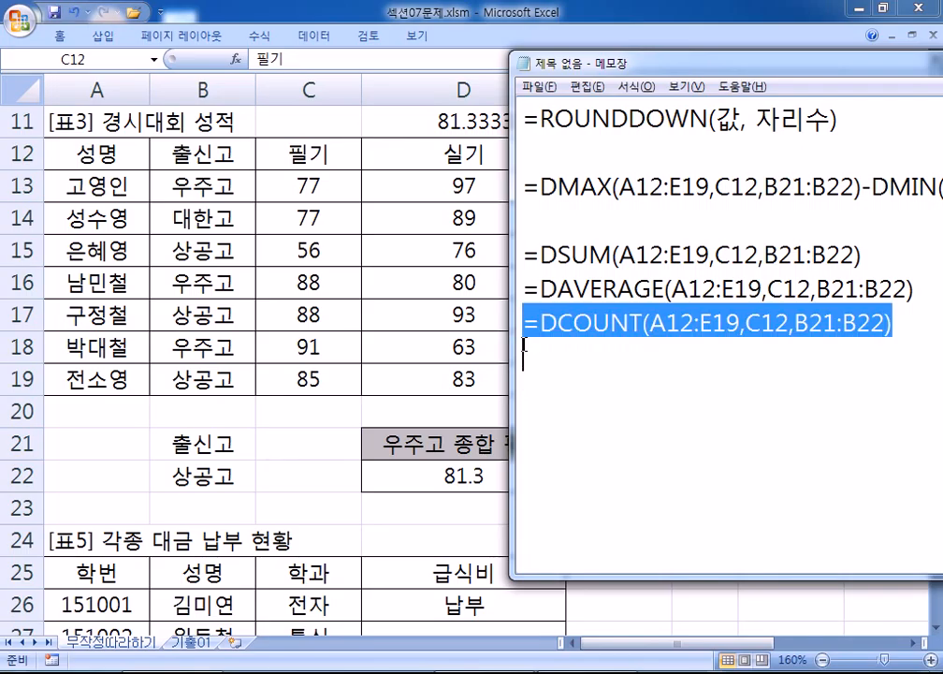
{"action": "key", "text": "ctrl+c"}
{"action": "left_click", "coordinate": [764, 344]}
{"action": "key", "text": "ctrl+v"}
{"action": "left_click_drag", "start_coordinate": [794, 358], "coordinate": [858, 358]}
{"action": "type", "text": "C12,C"}
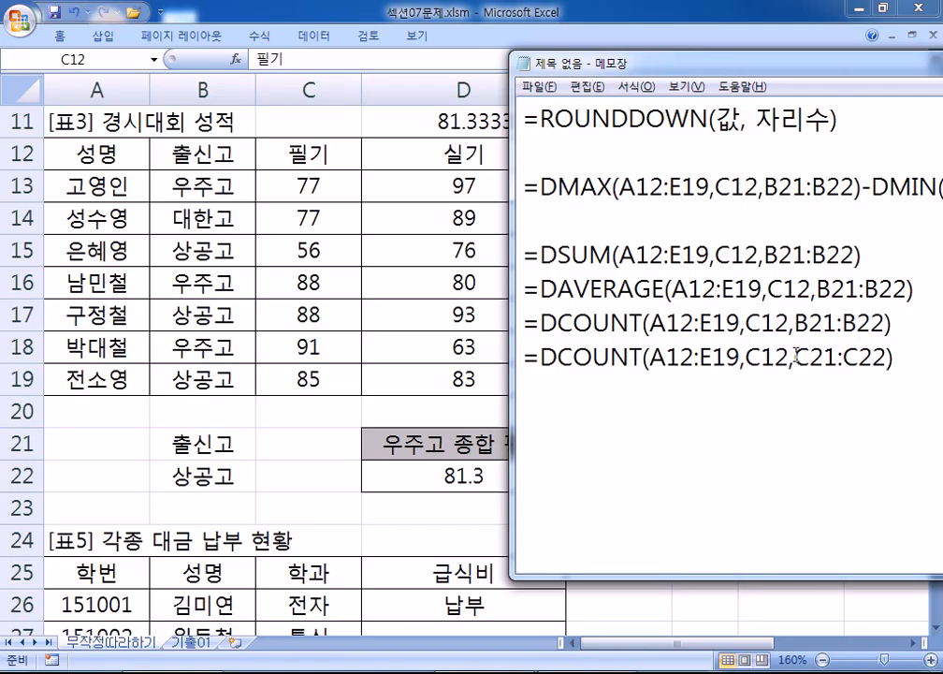
Step: Restore the criteria range B21:B22 in the second DCOUNT line and change its field to D12
{"action": "left_click_drag", "start_coordinate": [795, 356], "coordinate": [429, 352]}
{"action": "key", "text": "ctrl+v"}
{"action": "left_click_drag", "start_coordinate": [747, 357], "coordinate": [761, 357]}
{"action": "type", "text": "D"}
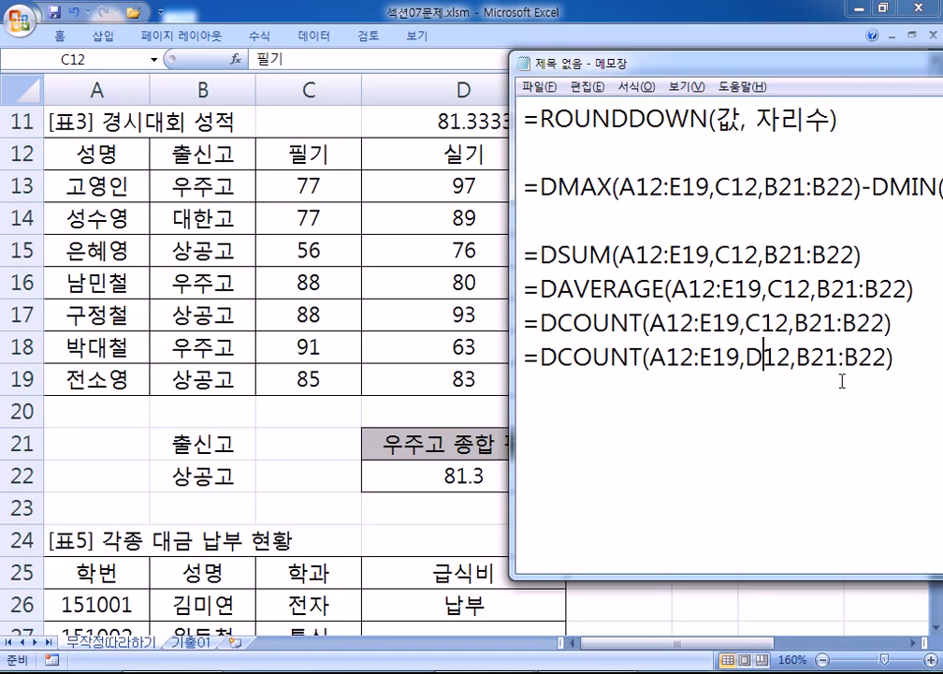
Step: Try D12 as the field in the DAVERAGE line and undo the change
{"action": "scroll", "coordinate": [709, 368], "scroll_direction": "down", "scroll_amount": 1}
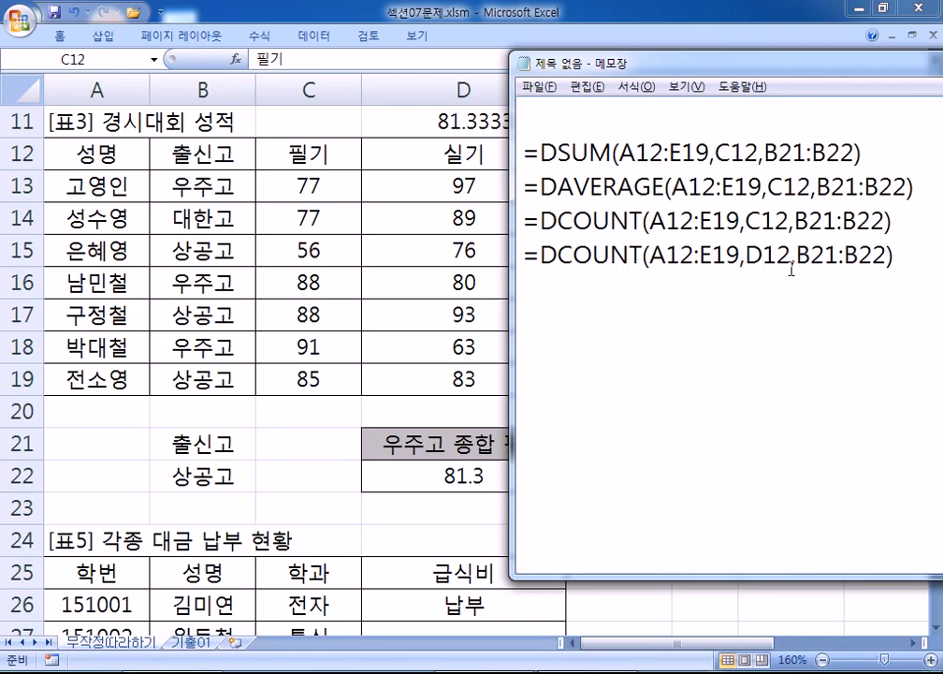
{"action": "left_click_drag", "start_coordinate": [768, 187], "coordinate": [782, 187]}
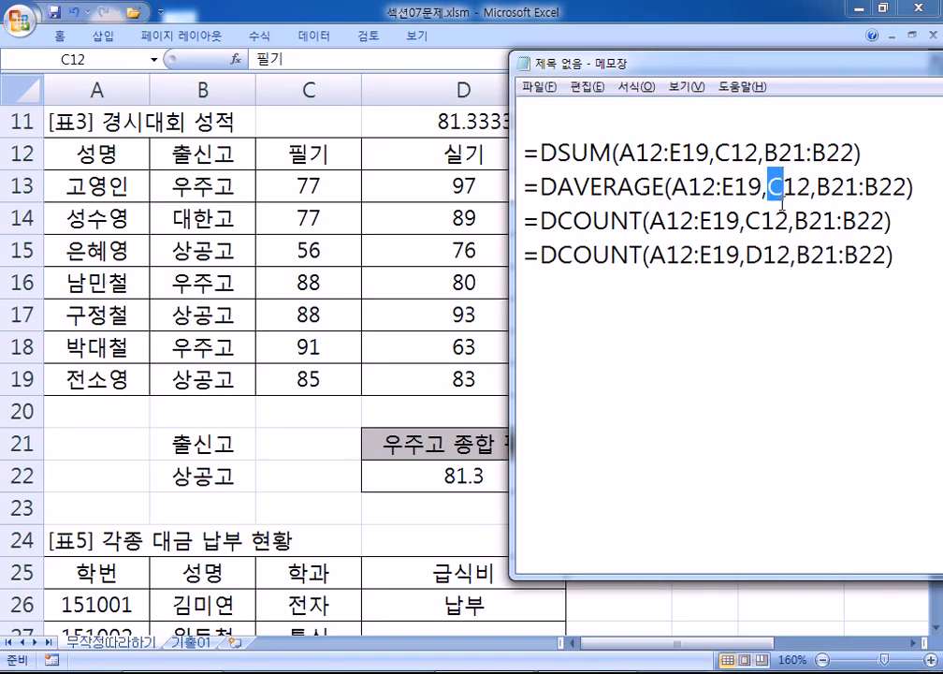
{"action": "type", "text": "D"}
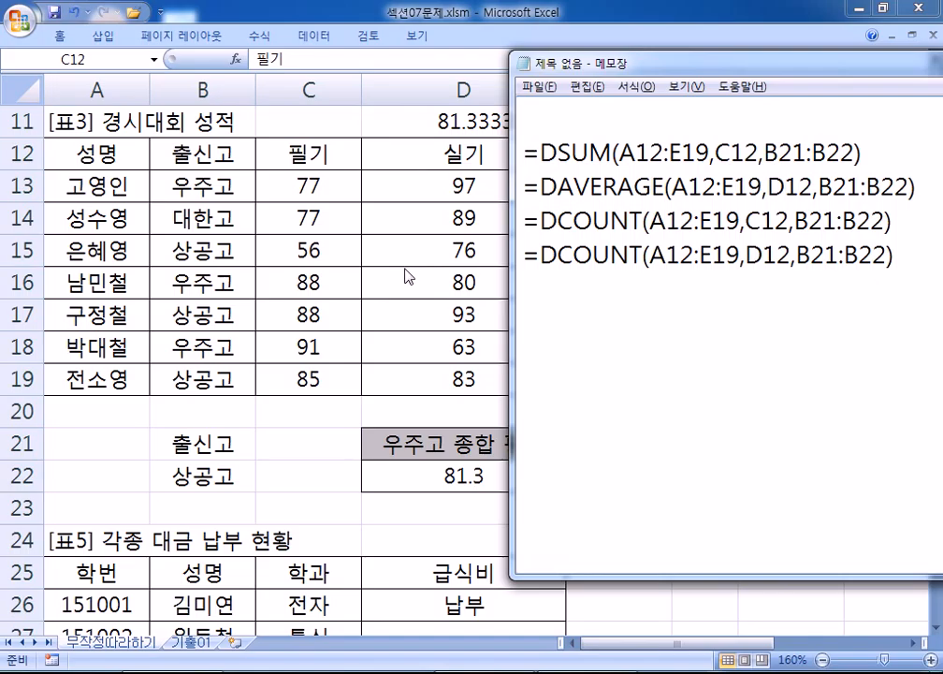
{"action": "key", "text": "ctrl+z"}
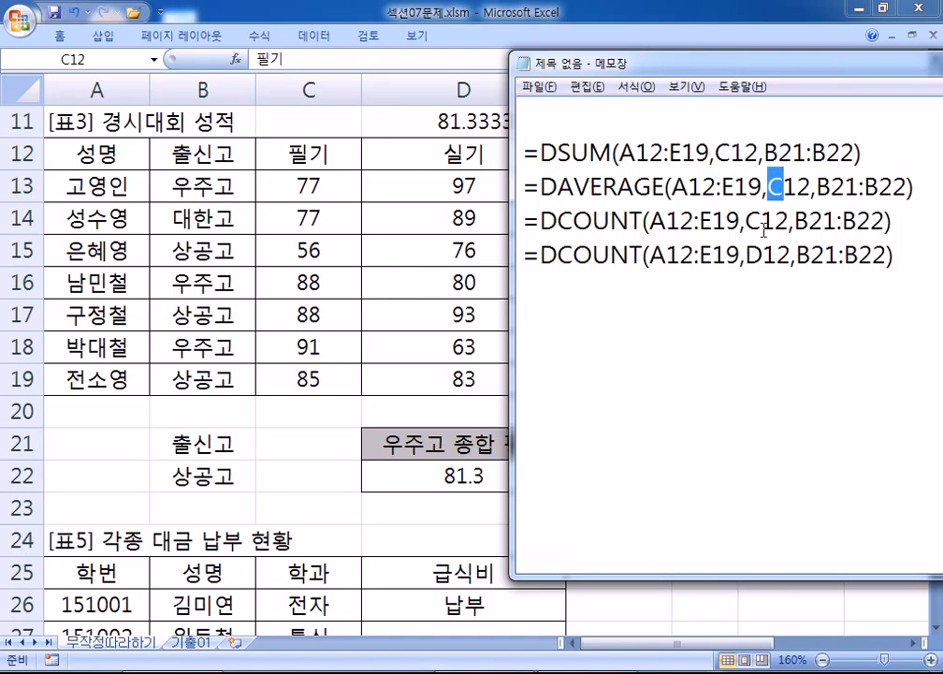
Step: Add a third DCOUNT line below the other two, with A12 as its field
{"action": "left_click_drag", "start_coordinate": [746, 255], "coordinate": [760, 255]}
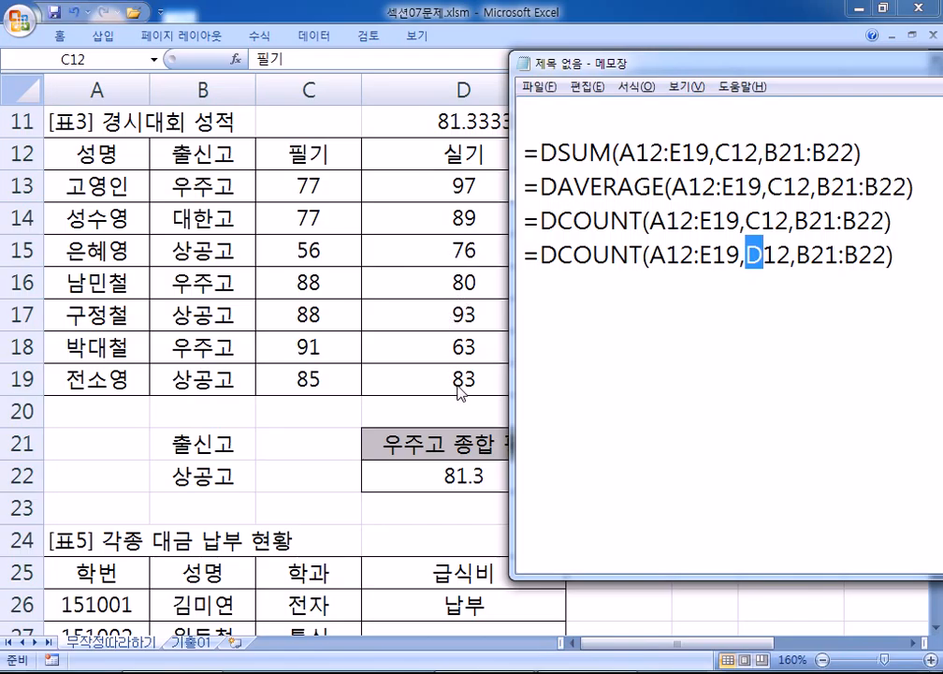
{"action": "left_click_drag", "start_coordinate": [522, 221], "coordinate": [523, 285]}
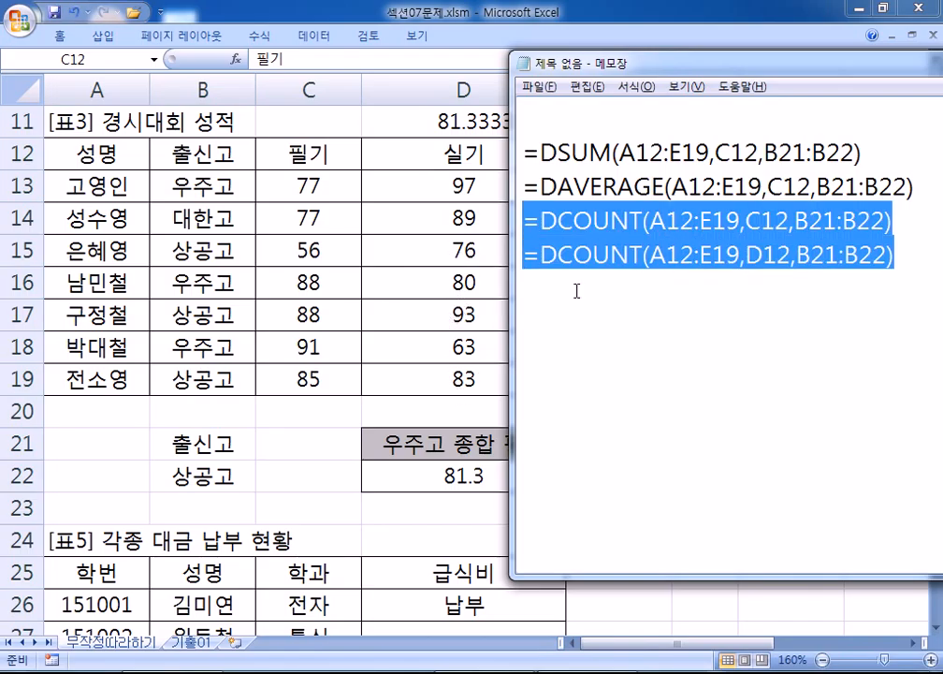
{"action": "left_click", "coordinate": [523, 278]}
{"action": "key", "text": "ctrl+v"}
{"action": "left_click_drag", "start_coordinate": [746, 290], "coordinate": [761, 290]}
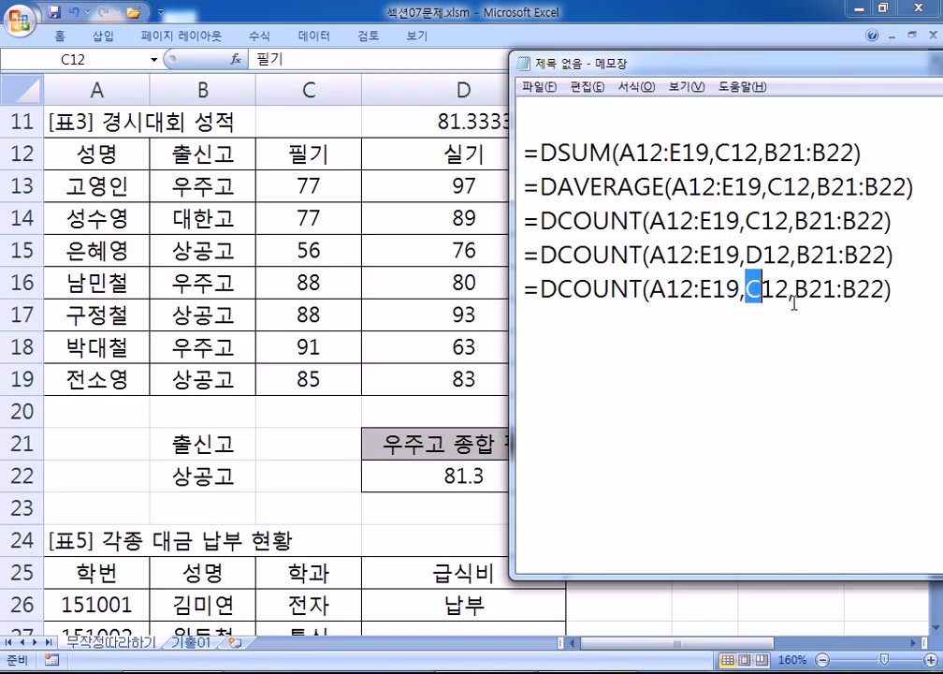
{"action": "type", "text": "A"}
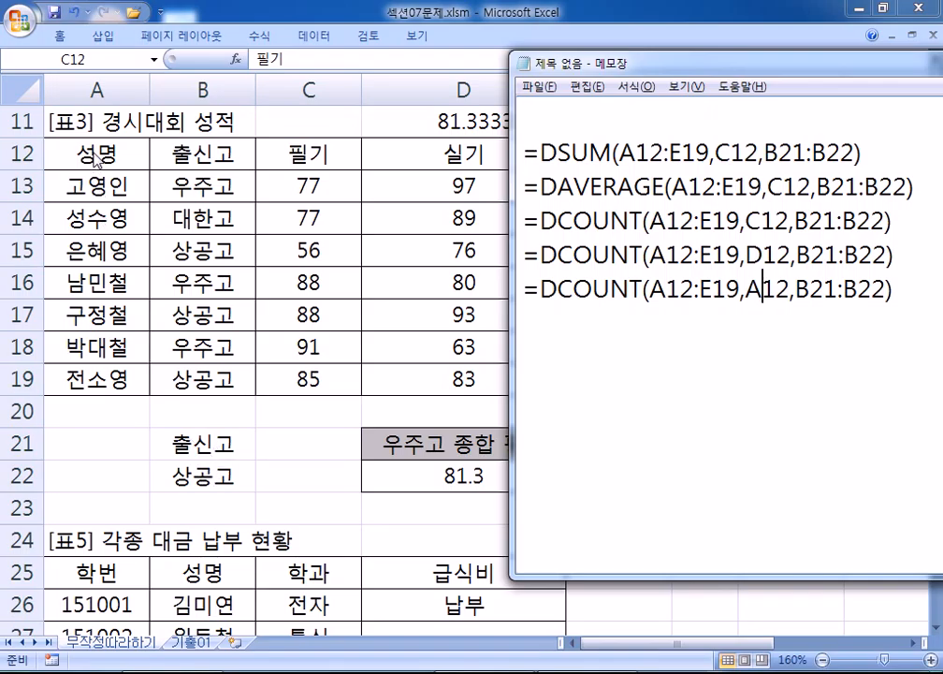
{"action": "left_click_drag", "start_coordinate": [558, 288], "coordinate": [642, 288]}
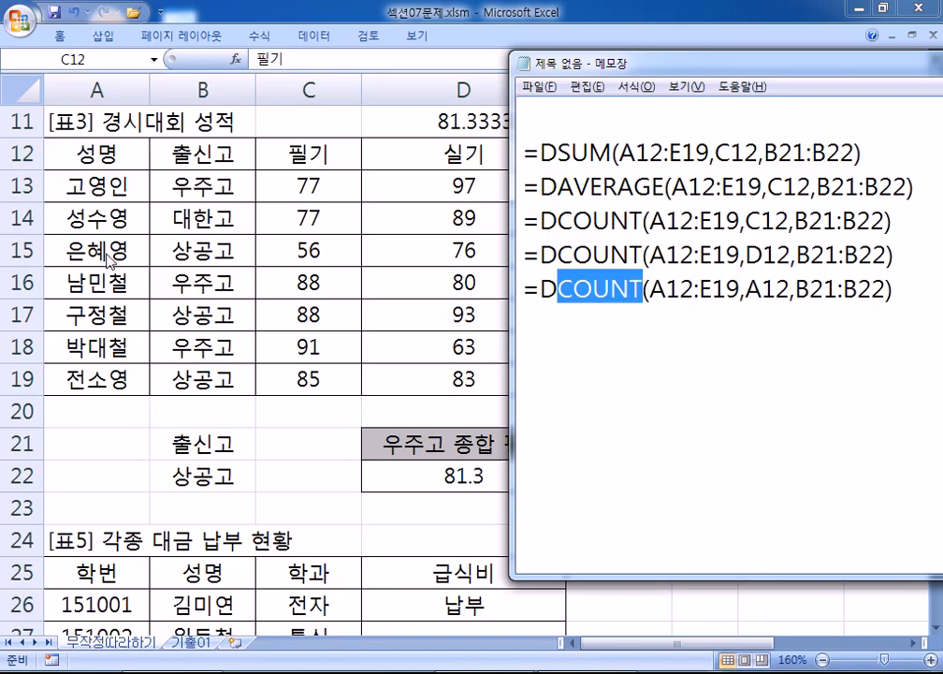
Step: Insert a blank line above the DCOUNT lines and mark the C12 and D12 versions O and the A12 version X
{"action": "left_click_drag", "start_coordinate": [720, 63], "coordinate": [574, 58]}
{"action": "left_click", "coordinate": [806, 197]}
{"action": "key", "text": "Return"}
{"action": "left_click", "coordinate": [764, 249]}
{"action": "type", "text": "O"}
{"action": "key", "text": "Down"}
{"action": "type", "text": "O"}
{"action": "key", "text": "Down"}
{"action": "type", "text": "X"}
{"action": "key", "text": "Return"}
{"action": "key", "text": "ctrl+v"}
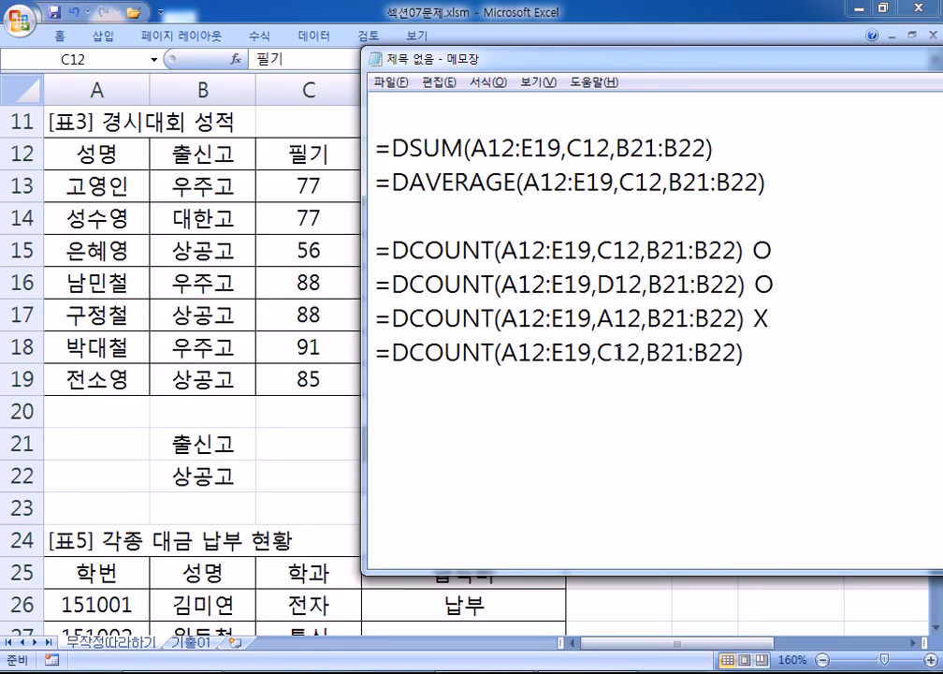
{"action": "key", "text": "ctrl+z"}
Step: Duplicate the DCOUNT line with field A12 below itself and mark the upper one X
{"action": "left_click_drag", "start_coordinate": [377, 318], "coordinate": [375, 341]}
{"action": "key", "text": "ctrl+c"}
{"action": "left_click", "coordinate": [444, 343]}
{"action": "key", "text": "ctrl+v"}
{"action": "left_click", "coordinate": [800, 314]}
{"action": "type", "text": "X"}
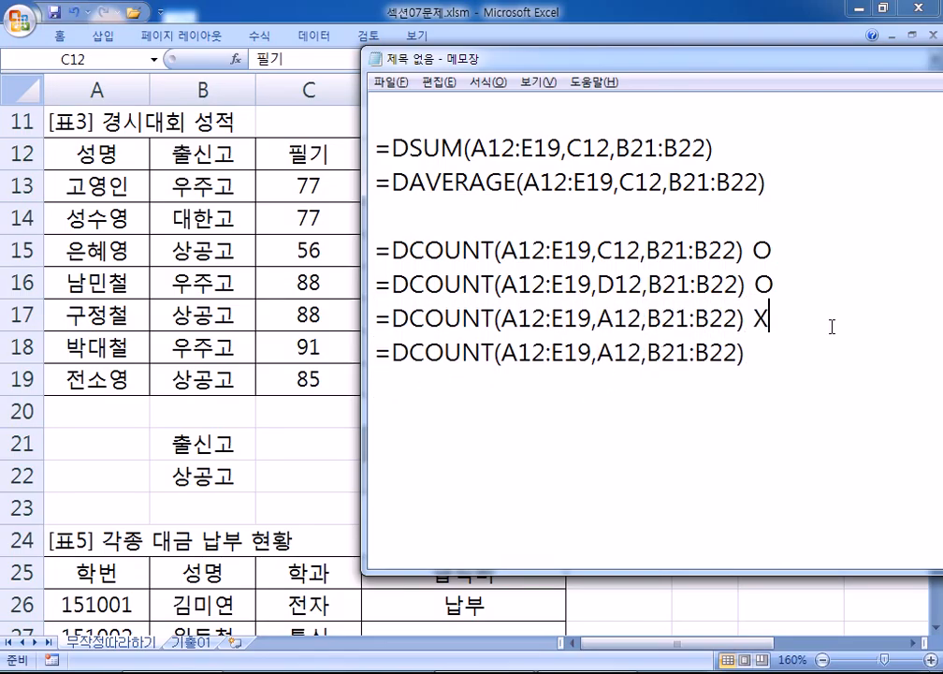
Step: Change the function in the last line to DCOUNTA and mark that line O
{"action": "left_click", "coordinate": [493, 353]}
{"action": "type", "text": "A"}
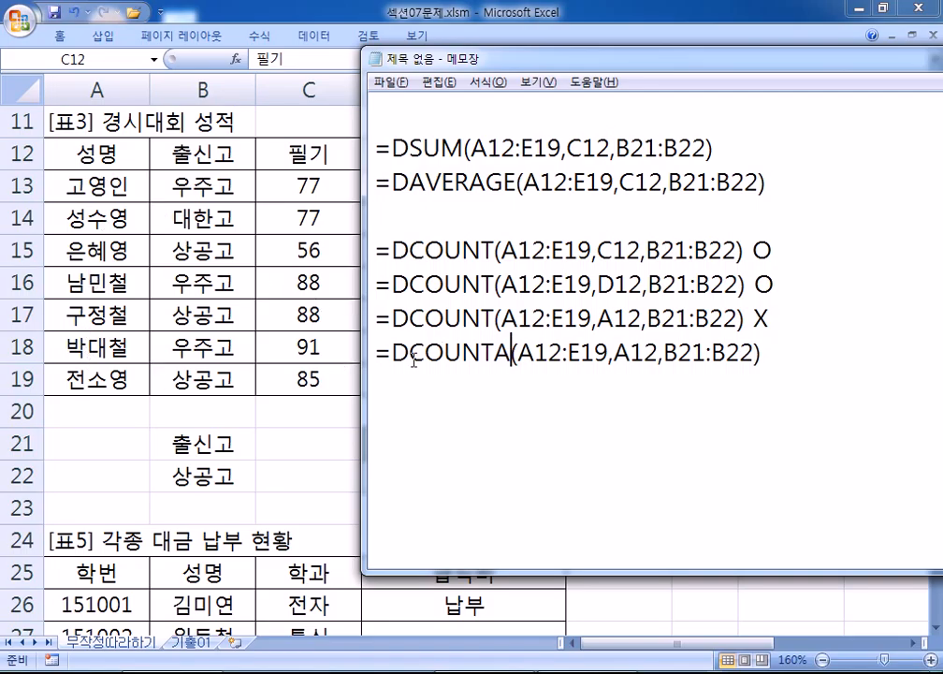
{"action": "left_click", "coordinate": [817, 354]}
{"action": "type", "text": "O"}
Step: Compare the field arguments of the DCOUNT lines and the DCOUNTA line with the data columns of [표3]
{"action": "left_click_drag", "start_coordinate": [792, 354], "coordinate": [366, 323]}
{"action": "left_click", "coordinate": [481, 410]}
{"action": "left_click_drag", "start_coordinate": [375, 250], "coordinate": [373, 376]}
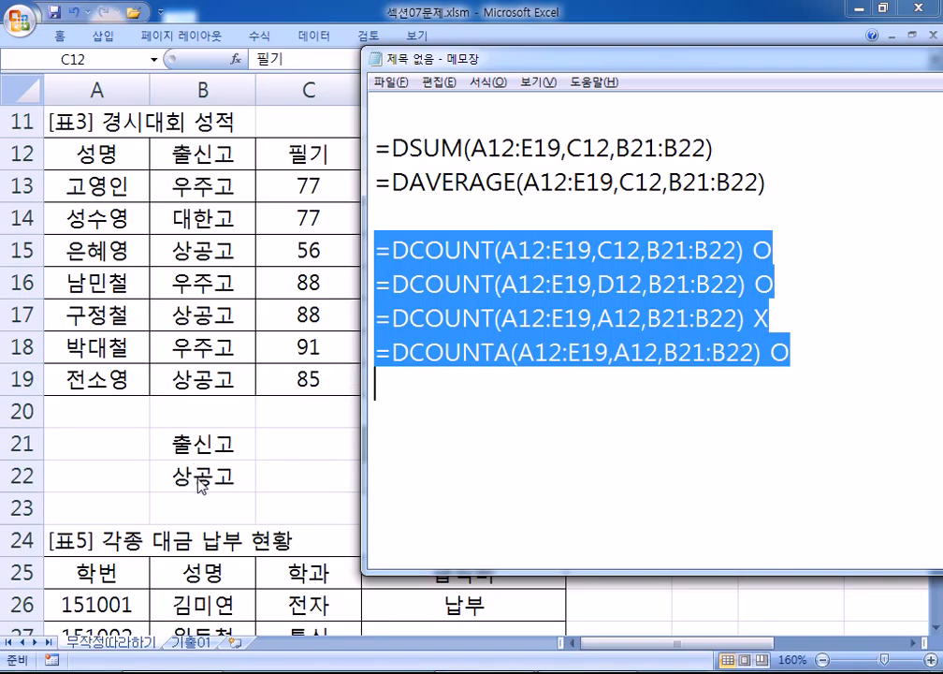
{"action": "left_click", "coordinate": [401, 386]}
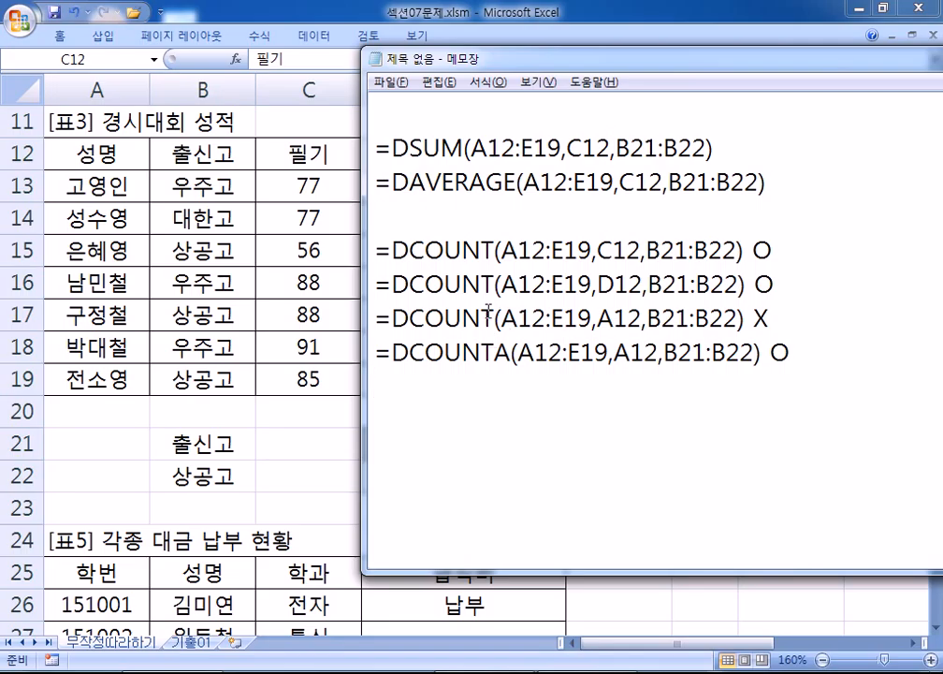
{"action": "left_click", "coordinate": [496, 323]}
{"action": "left_click_drag", "start_coordinate": [597, 318], "coordinate": [614, 318]}
{"action": "left_click_drag", "start_coordinate": [597, 250], "coordinate": [615, 251]}
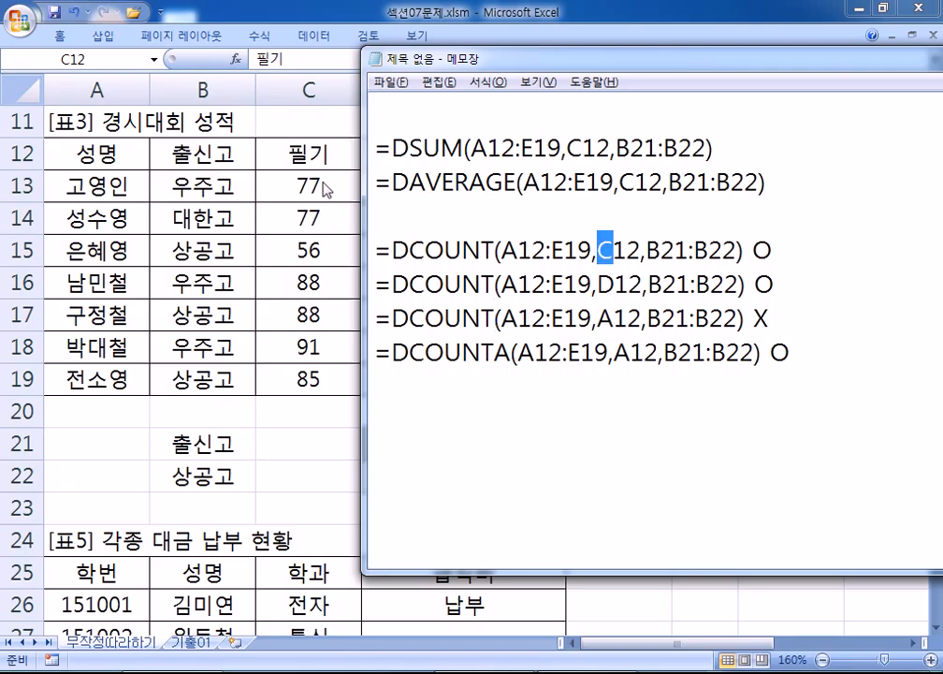
{"action": "left_click_drag", "start_coordinate": [420, 49], "coordinate": [400, 25]}
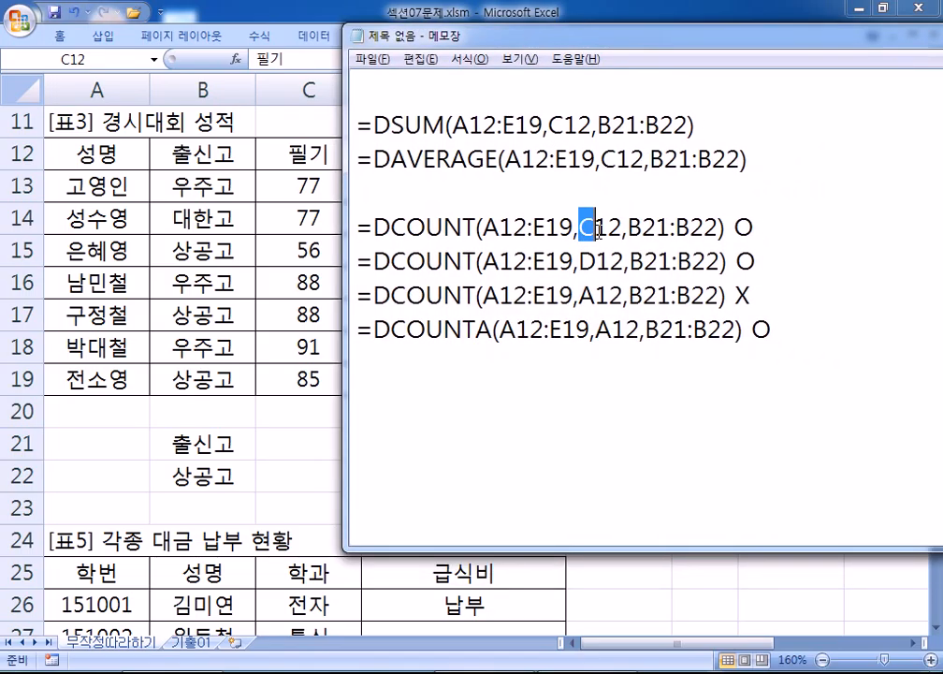
{"action": "left_click_drag", "start_coordinate": [578, 261], "coordinate": [611, 262]}
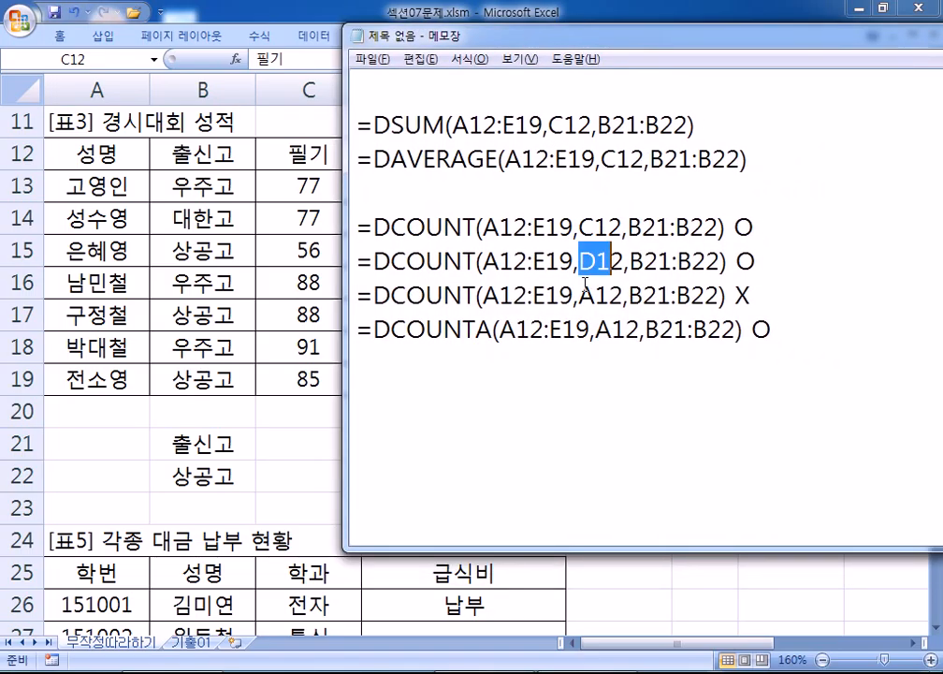
{"action": "left_click_drag", "start_coordinate": [578, 295], "coordinate": [609, 296]}
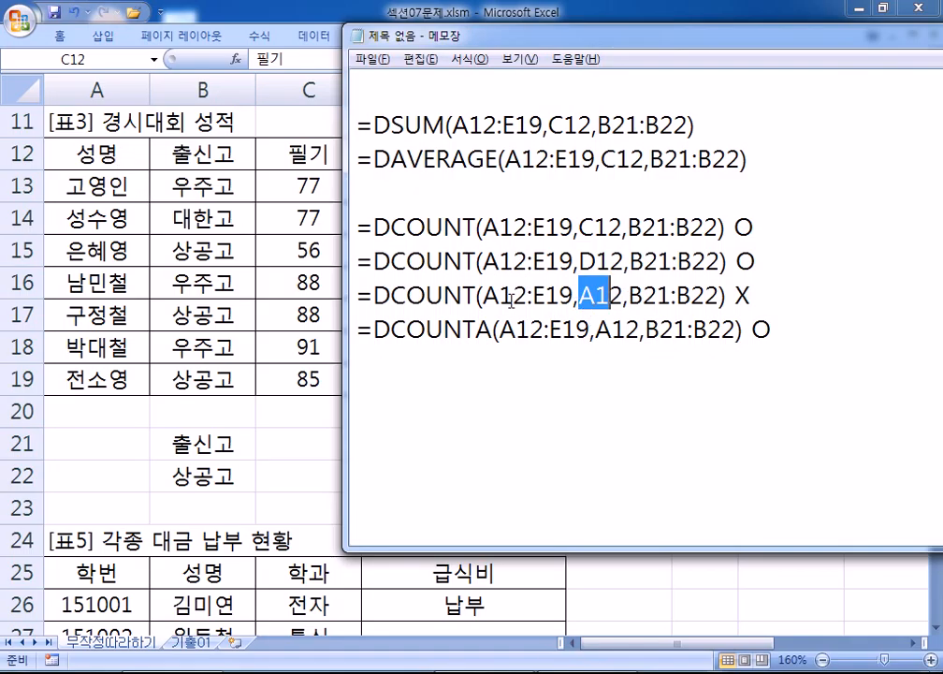
{"action": "left_click_drag", "start_coordinate": [493, 328], "coordinate": [477, 329]}
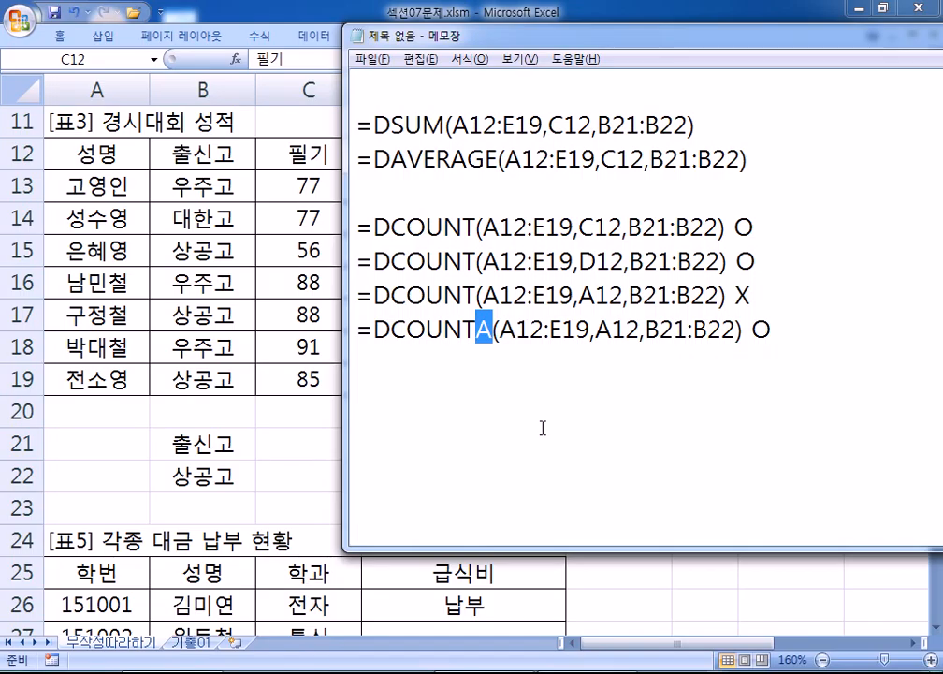
{"action": "left_click", "coordinate": [412, 391]}
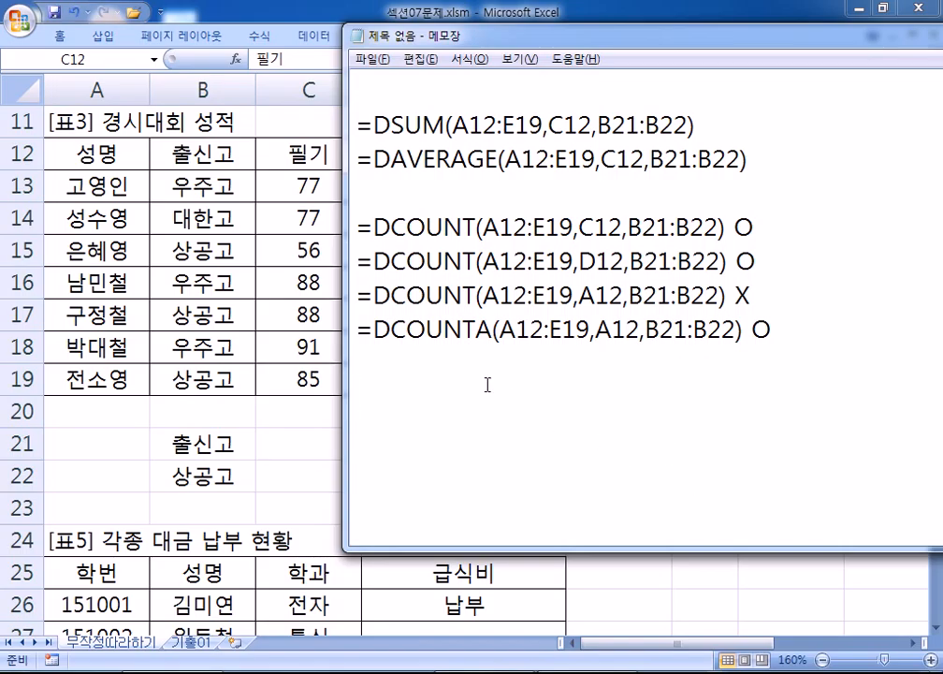
Step: Switch to Excel and examine the 서점명 and 금액 columns of [표4] to work out the criteria and field
{"action": "key", "text": "alt+Tab"}
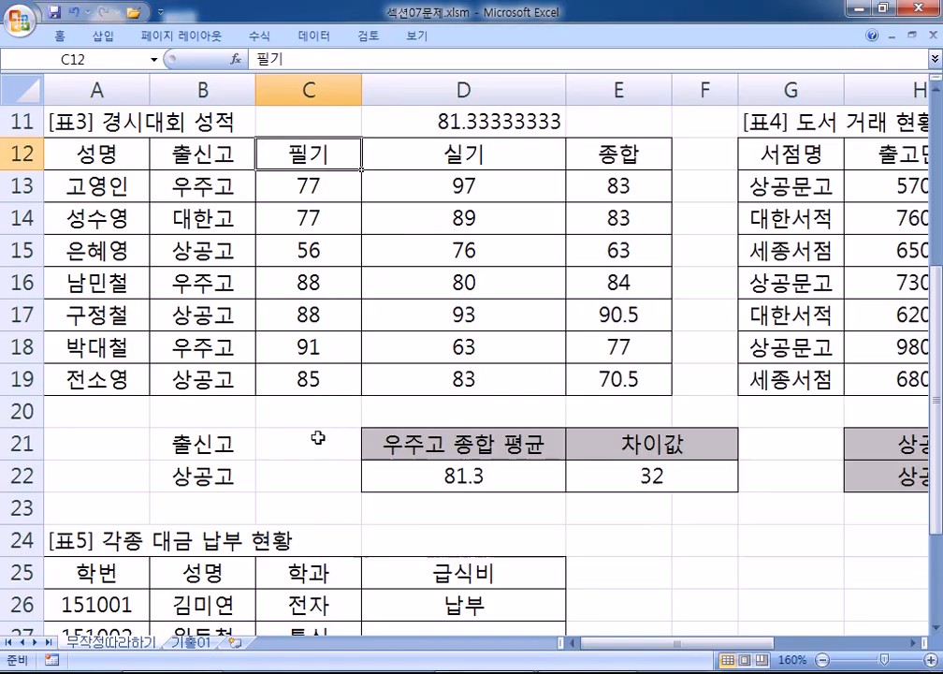
{"action": "left_click_drag", "start_coordinate": [677, 644], "coordinate": [819, 658]}
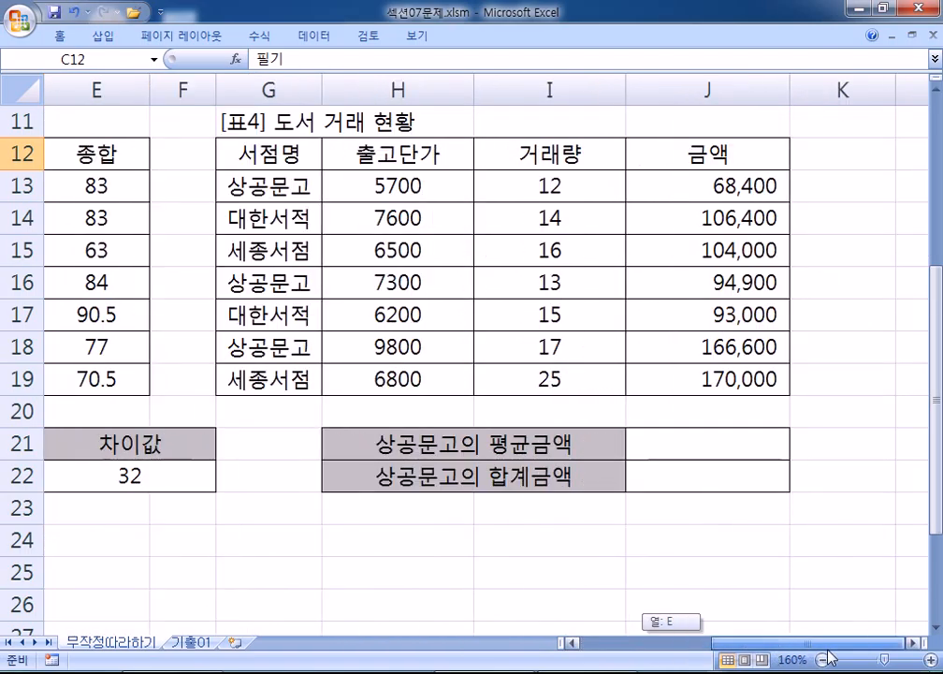
{"action": "left_click", "coordinate": [912, 643]}
{"action": "left_click", "coordinate": [913, 643]}
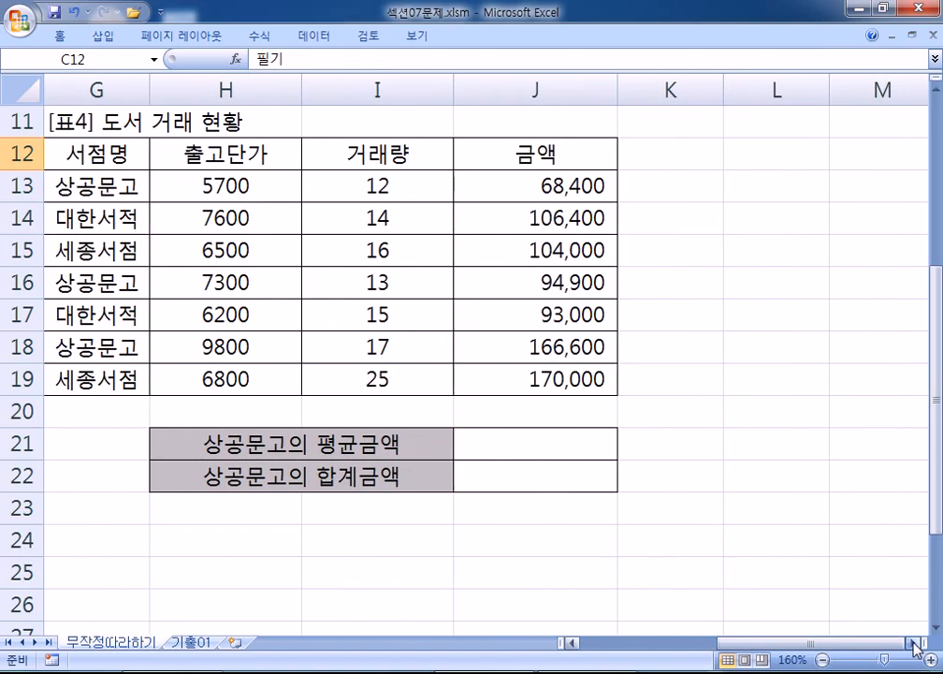
{"action": "left_click", "coordinate": [512, 450]}
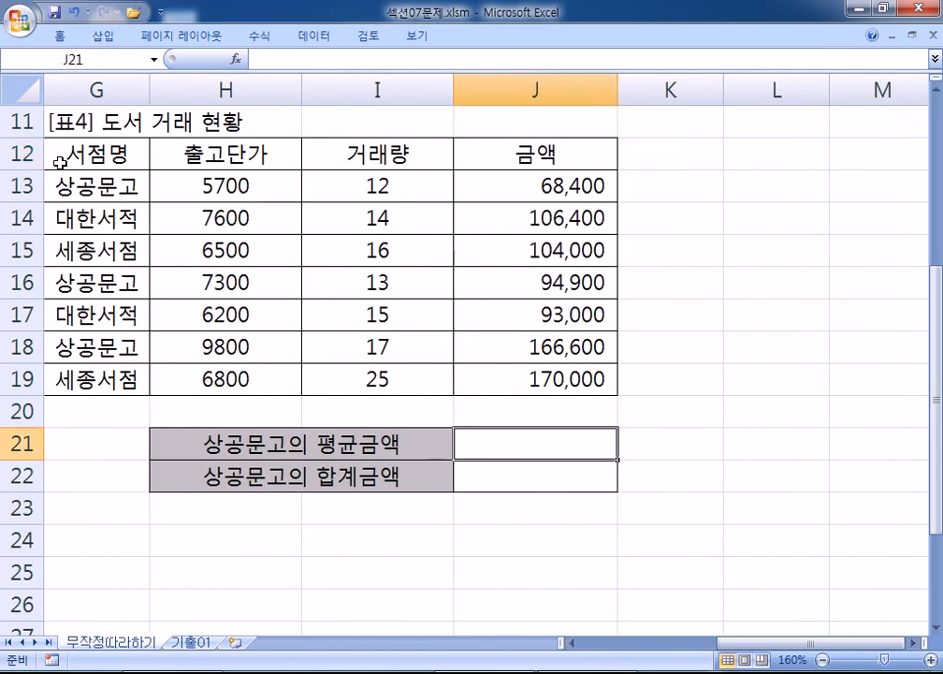
{"action": "left_click_drag", "start_coordinate": [59, 153], "coordinate": [80, 187]}
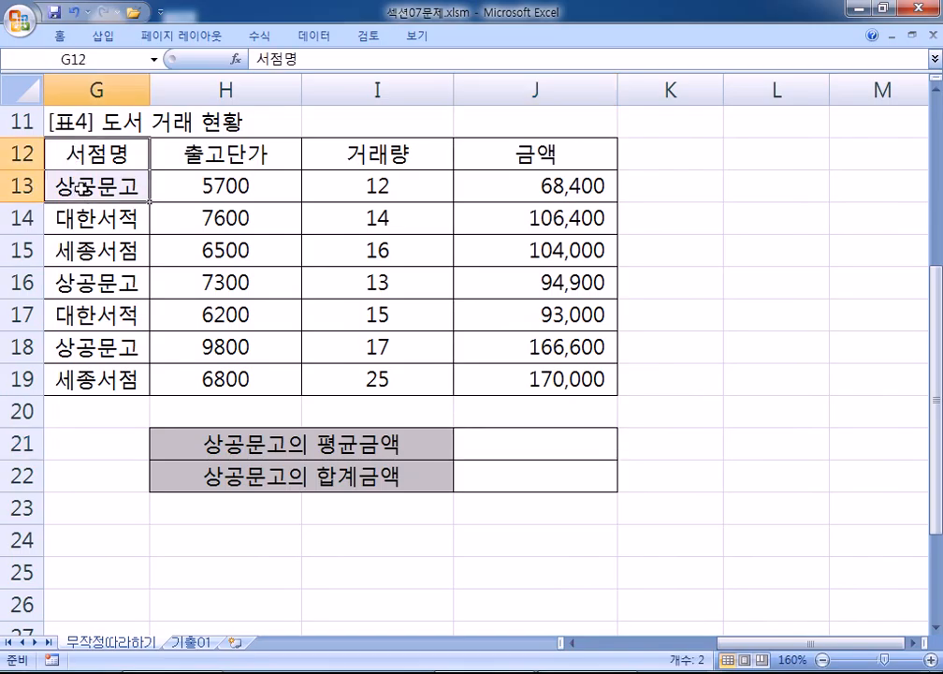
{"action": "left_click", "coordinate": [110, 154]}
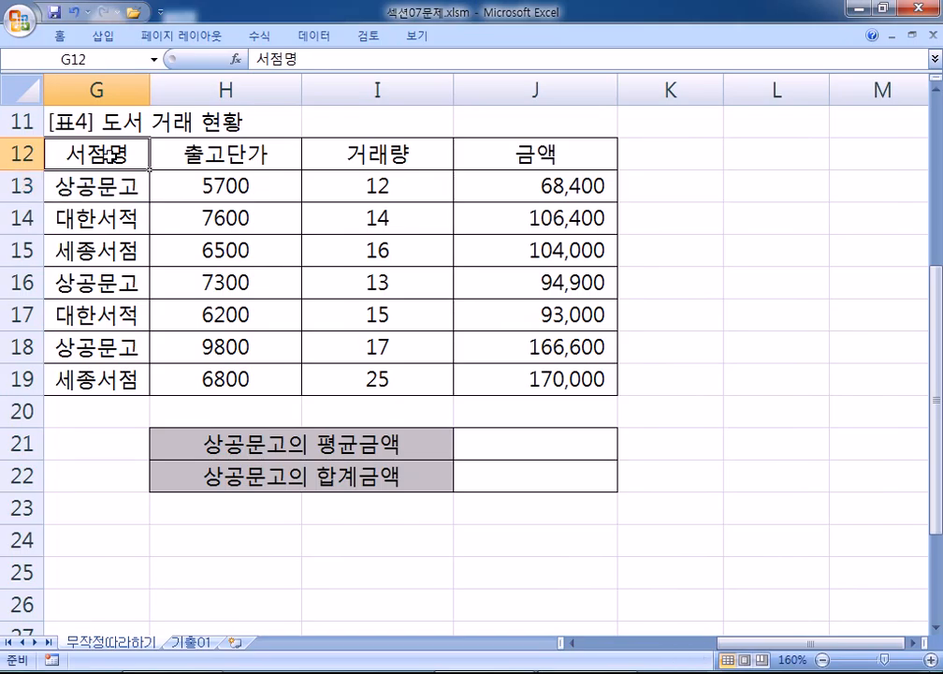
{"action": "left_click", "coordinate": [80, 250]}
{"action": "left_click", "coordinate": [98, 159]}
{"action": "left_click", "coordinate": [94, 254]}
{"action": "left_click", "coordinate": [82, 157]}
{"action": "left_click", "coordinate": [552, 187]}
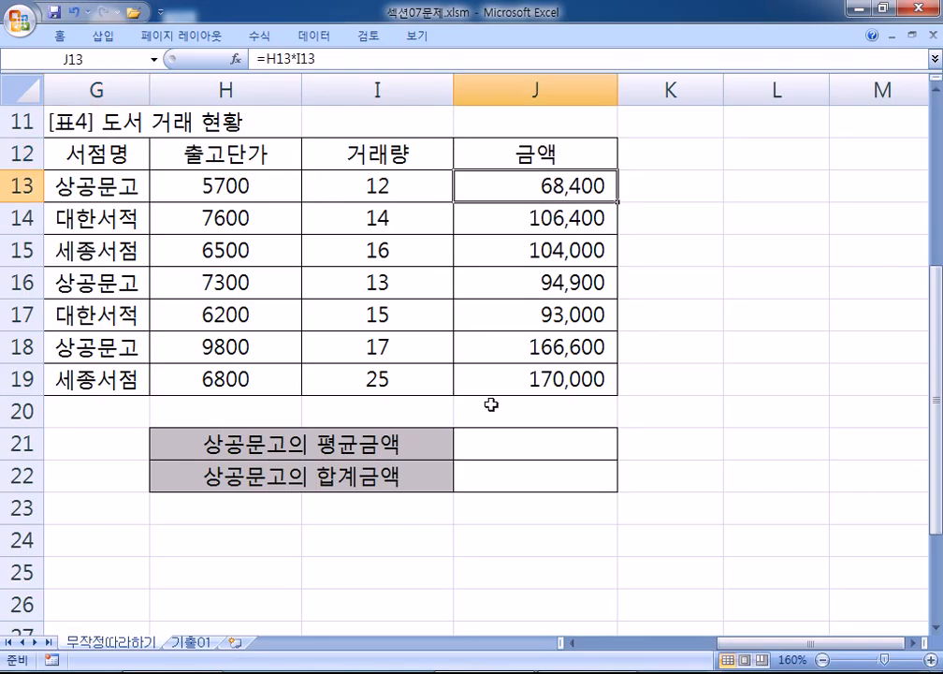
Step: Calculate 상공문고's average 금액 in J21 with =DAVERAGE(G12:J19,J12,G12:G13)
{"action": "left_click", "coordinate": [498, 435]}
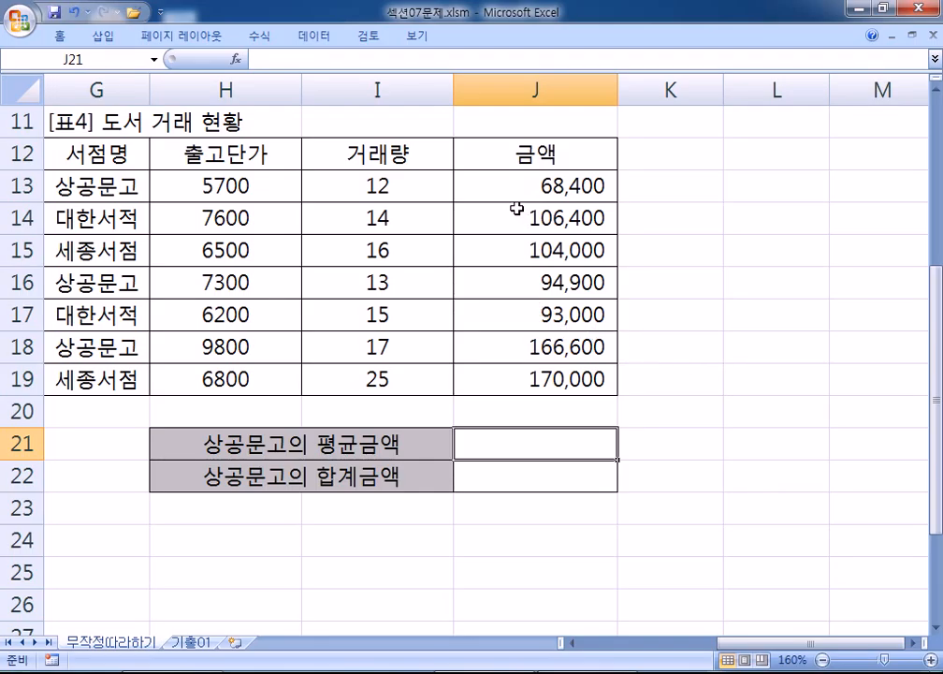
{"action": "type", "text": "=D"}
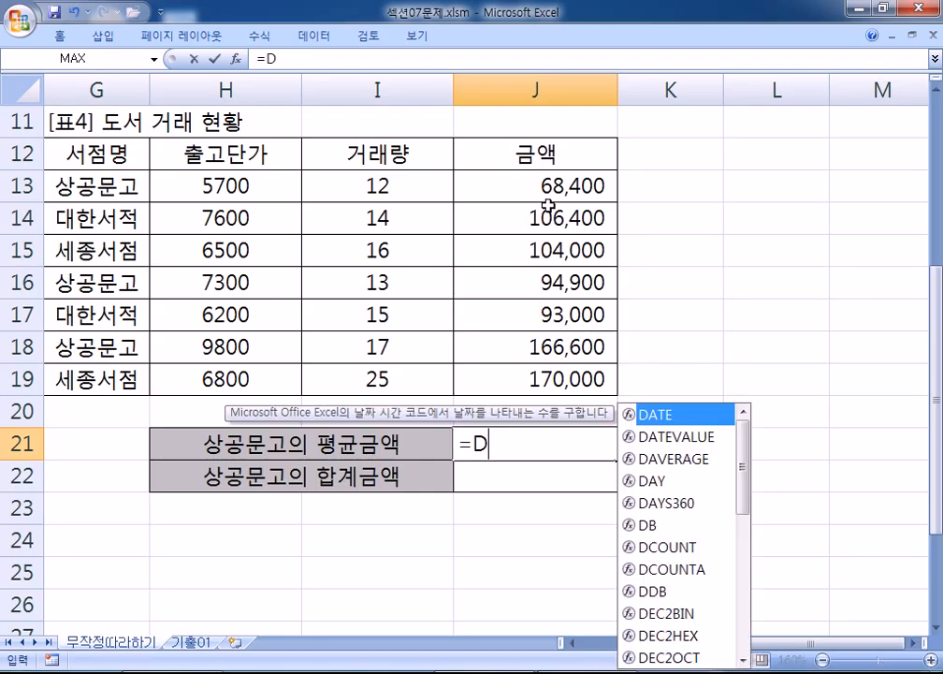
{"action": "type", "text": "AV"}
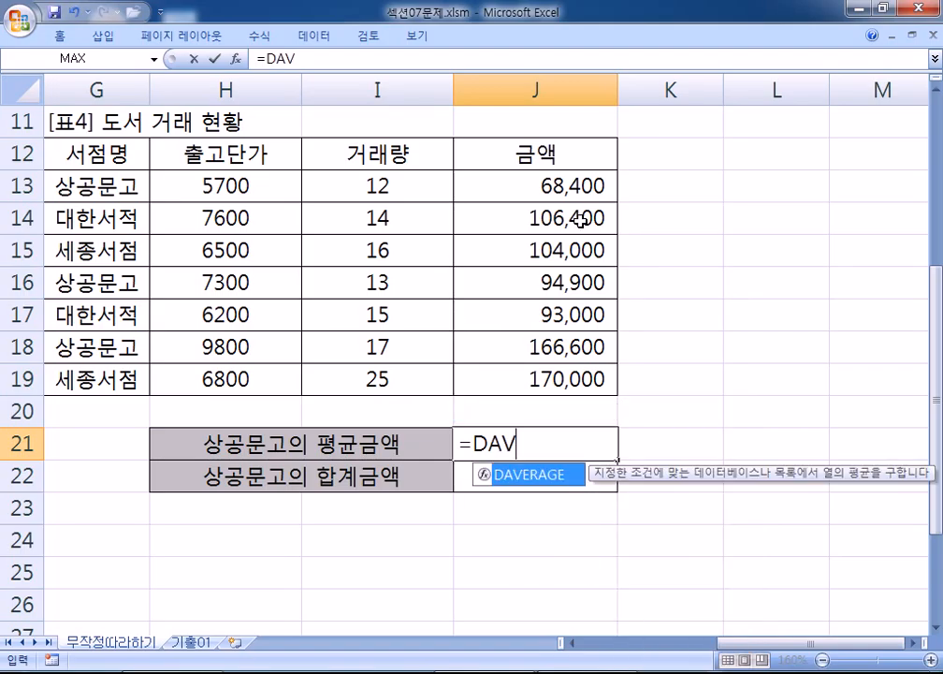
{"action": "key", "text": "Tab"}
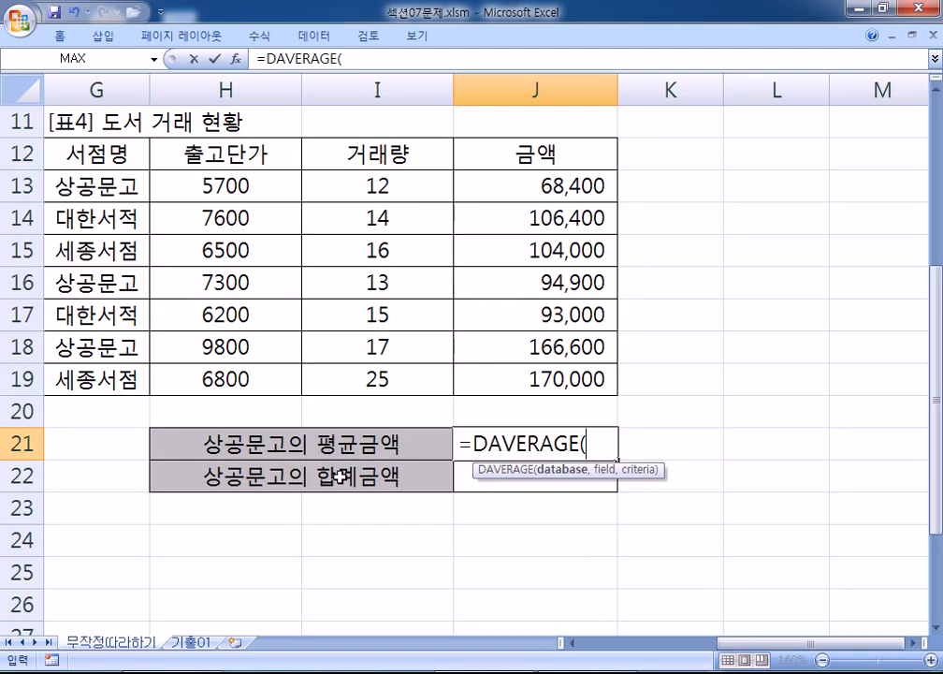
{"action": "left_click_drag", "start_coordinate": [65, 153], "coordinate": [559, 373]}
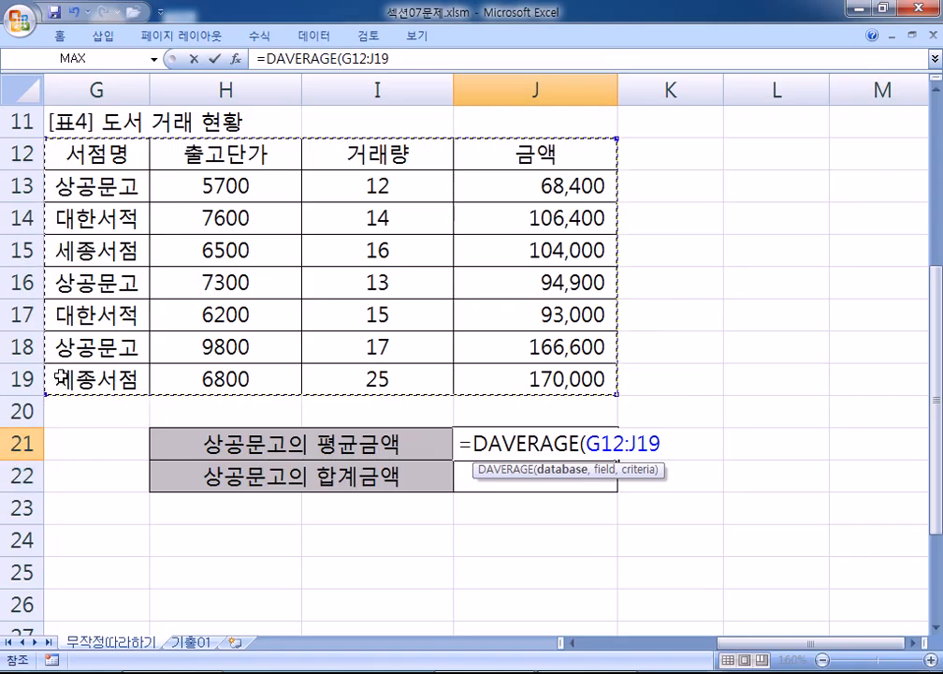
{"action": "type", "text": ","}
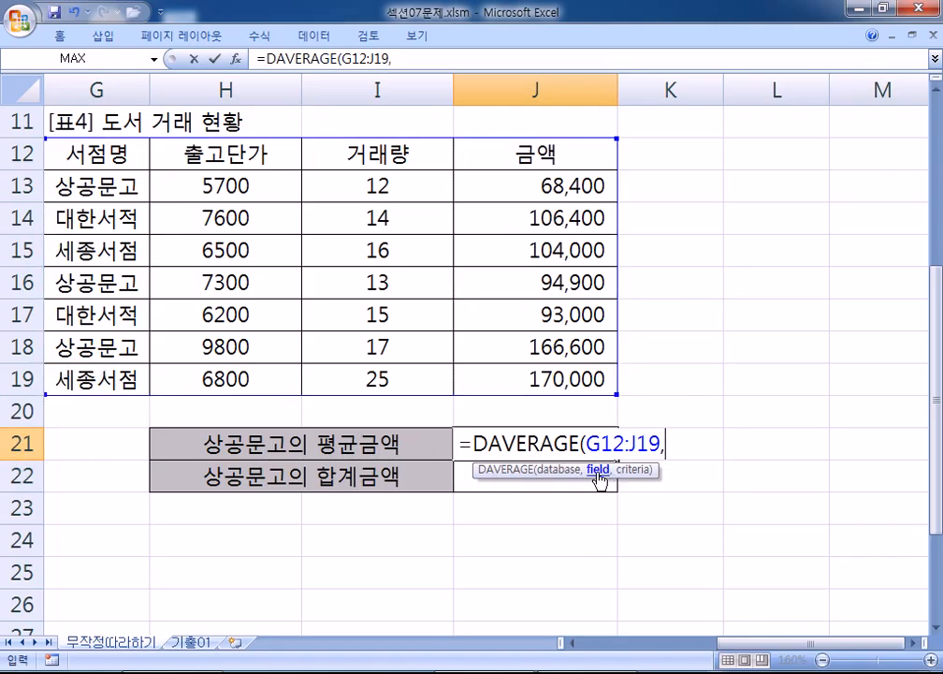
{"action": "left_click", "coordinate": [552, 155]}
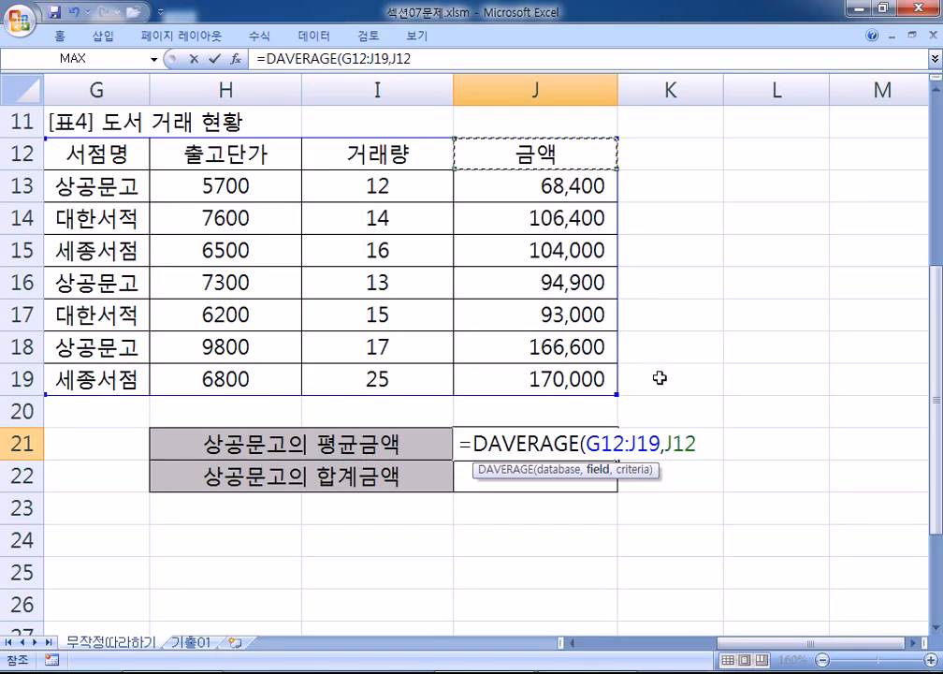
{"action": "type", "text": ","}
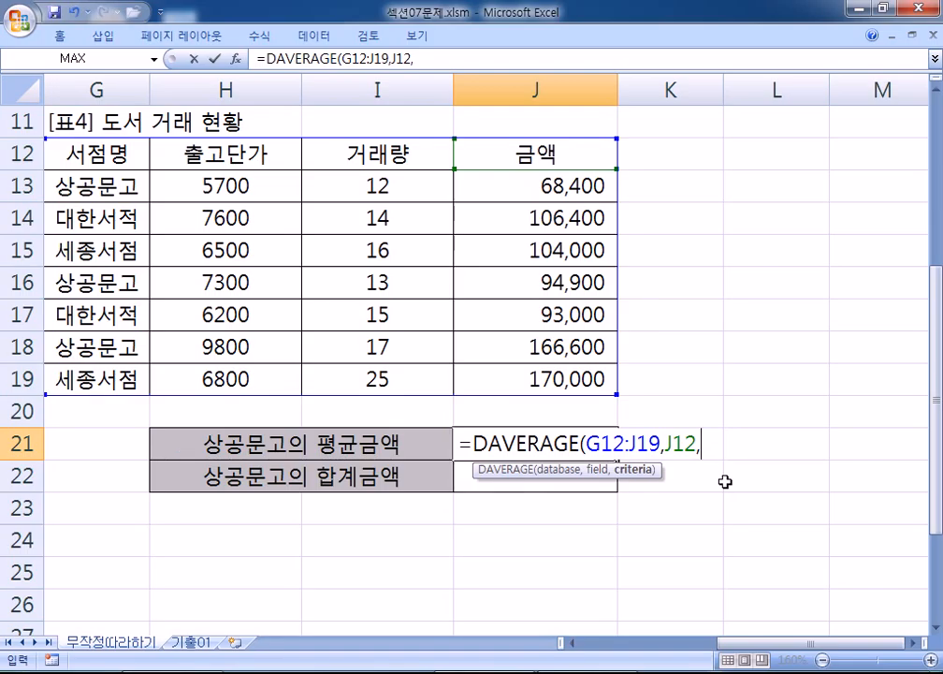
{"action": "left_click_drag", "start_coordinate": [91, 154], "coordinate": [88, 184]}
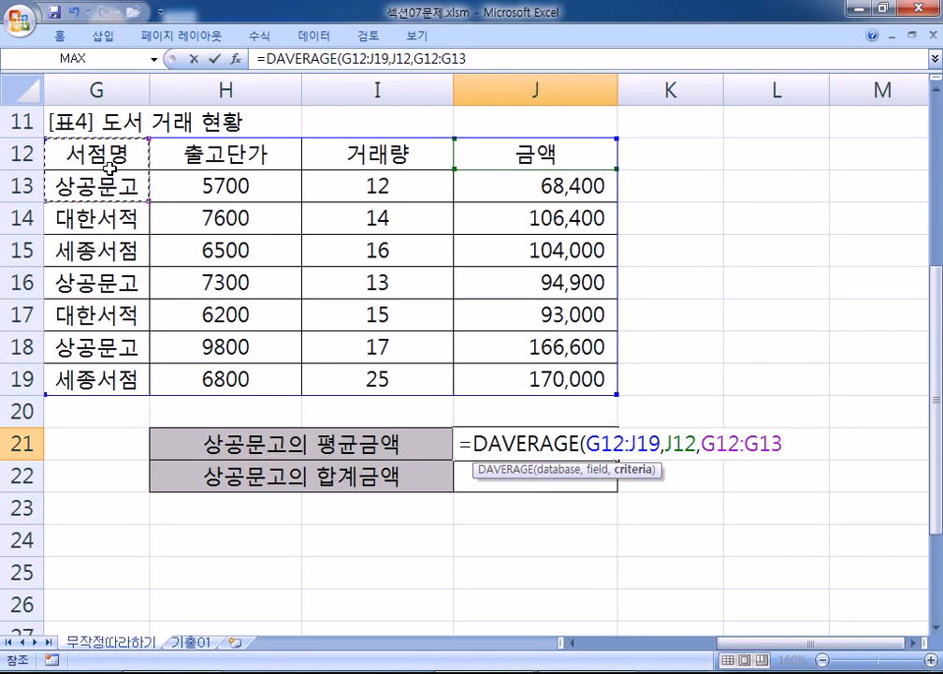
{"action": "type", "text": ")"}
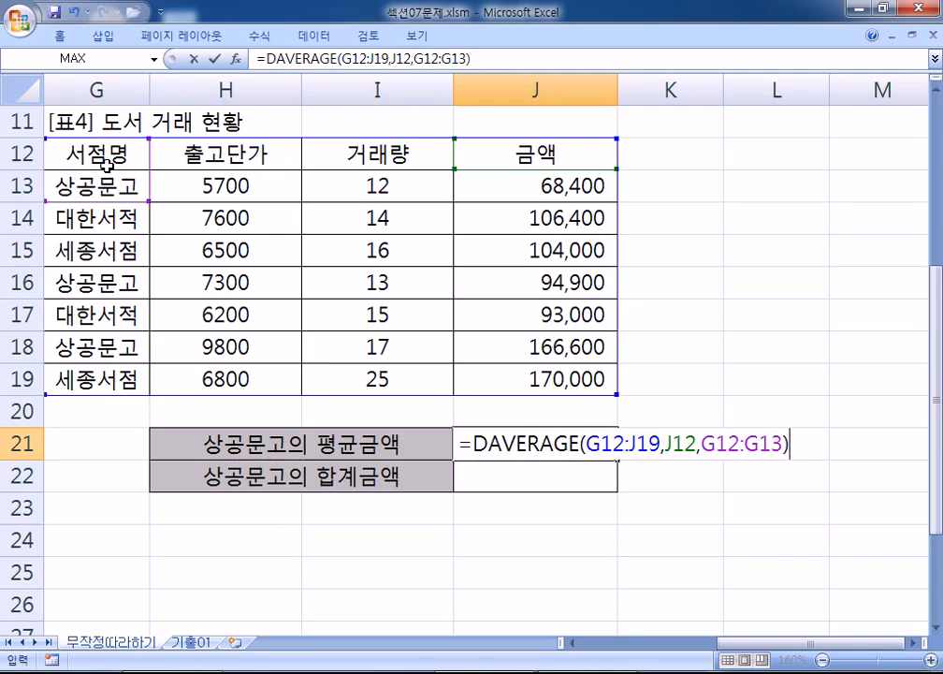
{"action": "key", "text": "Return"}
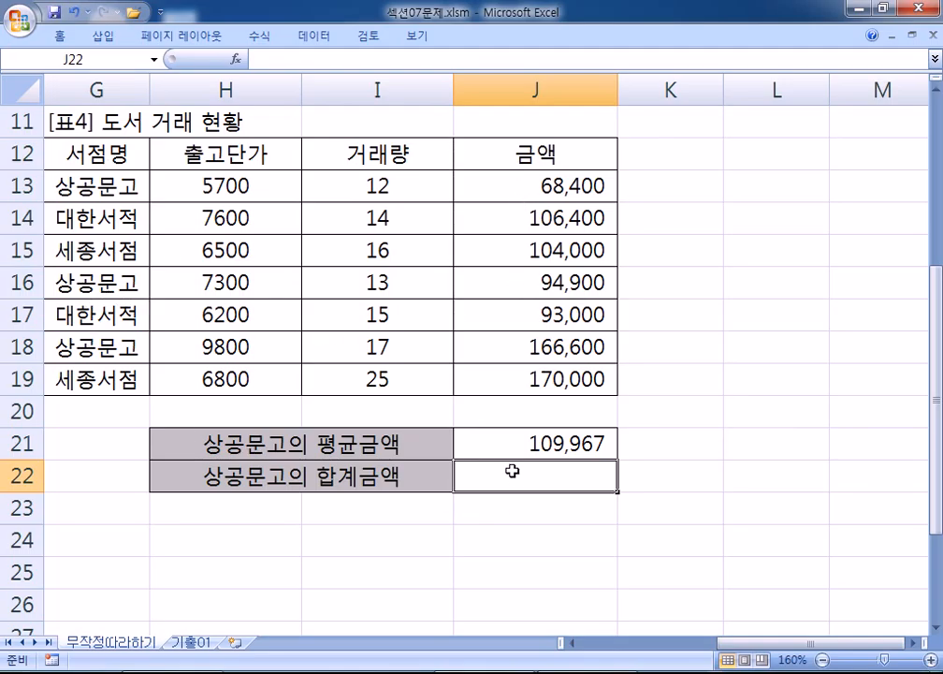
Step: Start a DSUM formula in J22 with G12:J19 as the database and J12 as the field
{"action": "type", "text": "=DSU"}
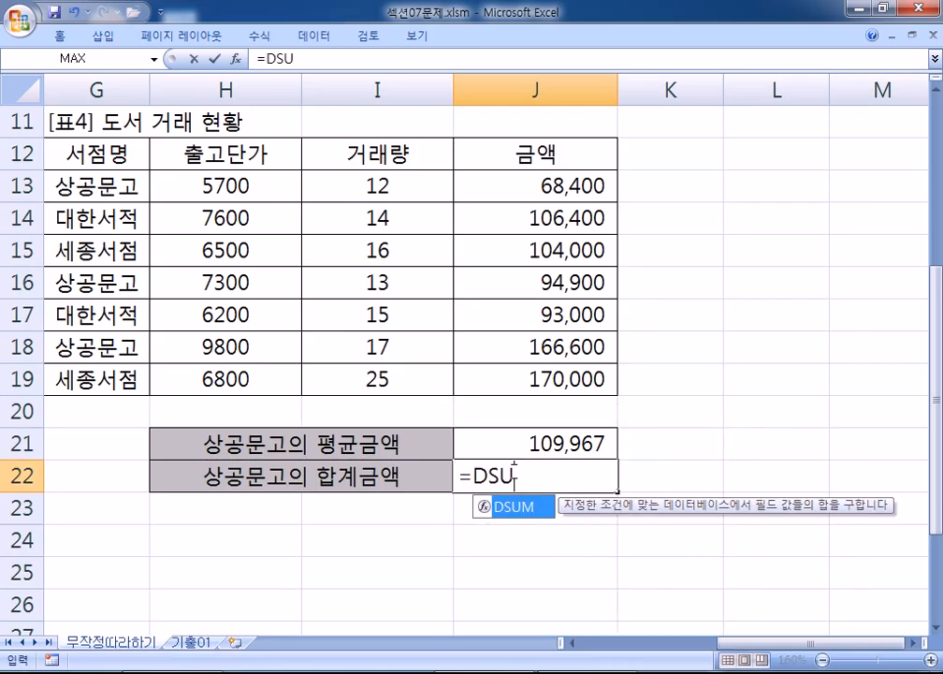
{"action": "type", "text": "M("}
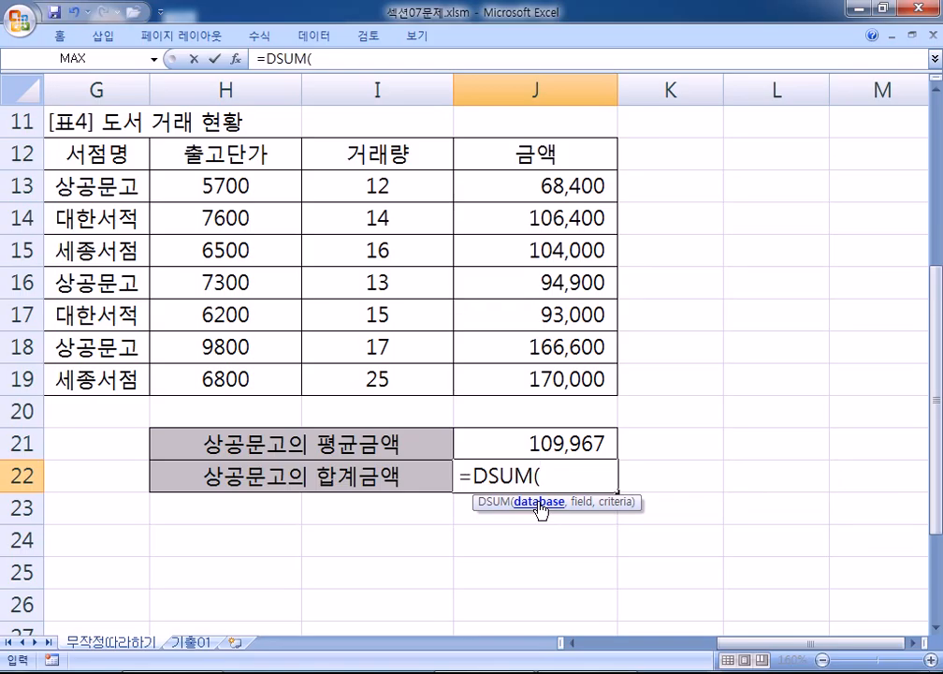
{"action": "left_click", "coordinate": [79, 154]}
{"action": "left_click_drag", "start_coordinate": [79, 154], "coordinate": [530, 377]}
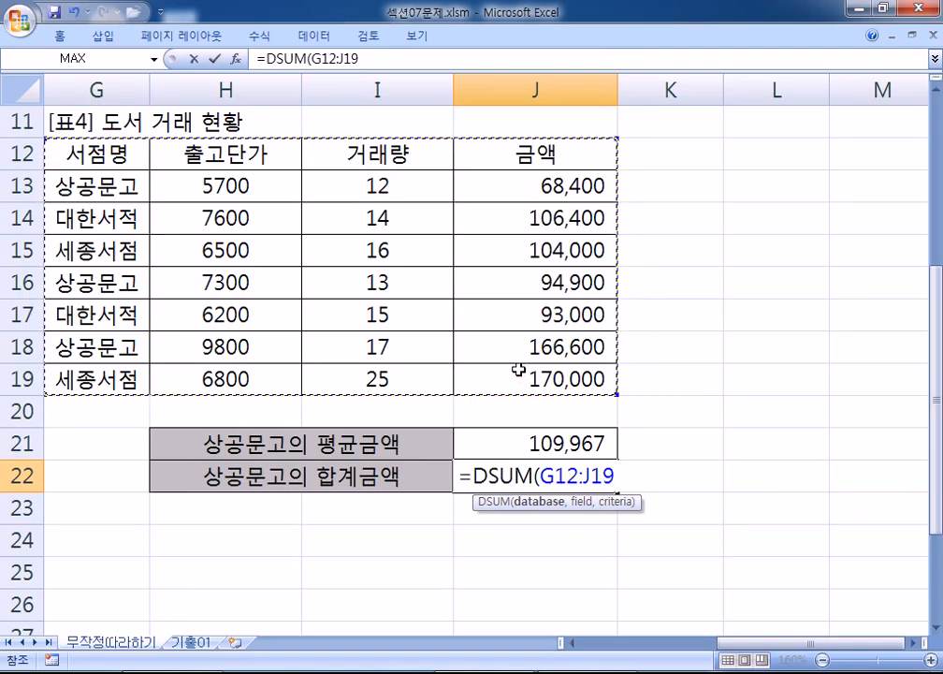
{"action": "type", "text": ","}
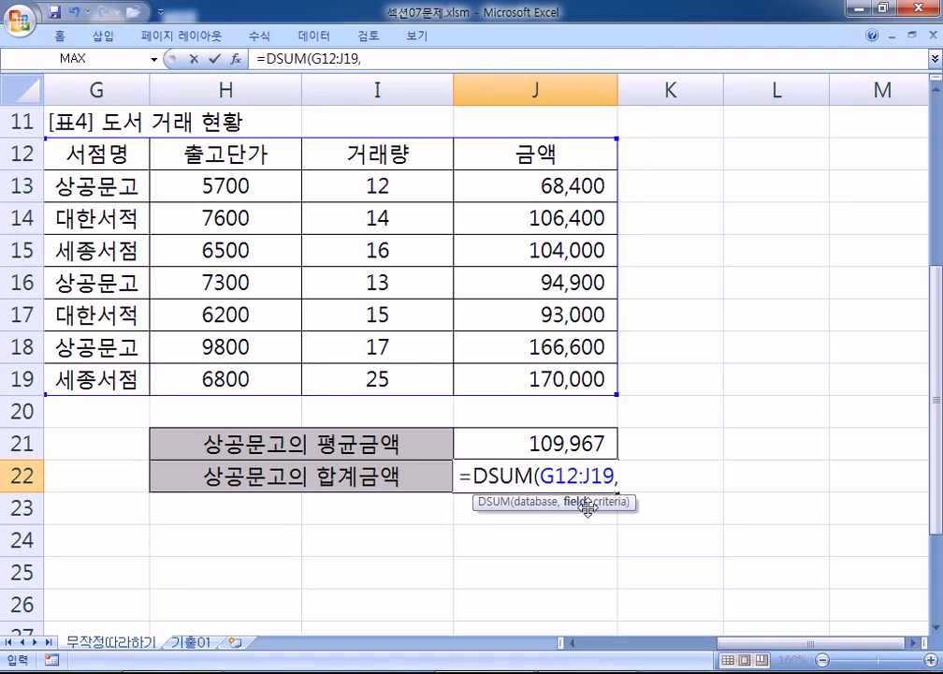
{"action": "left_click", "coordinate": [561, 154]}
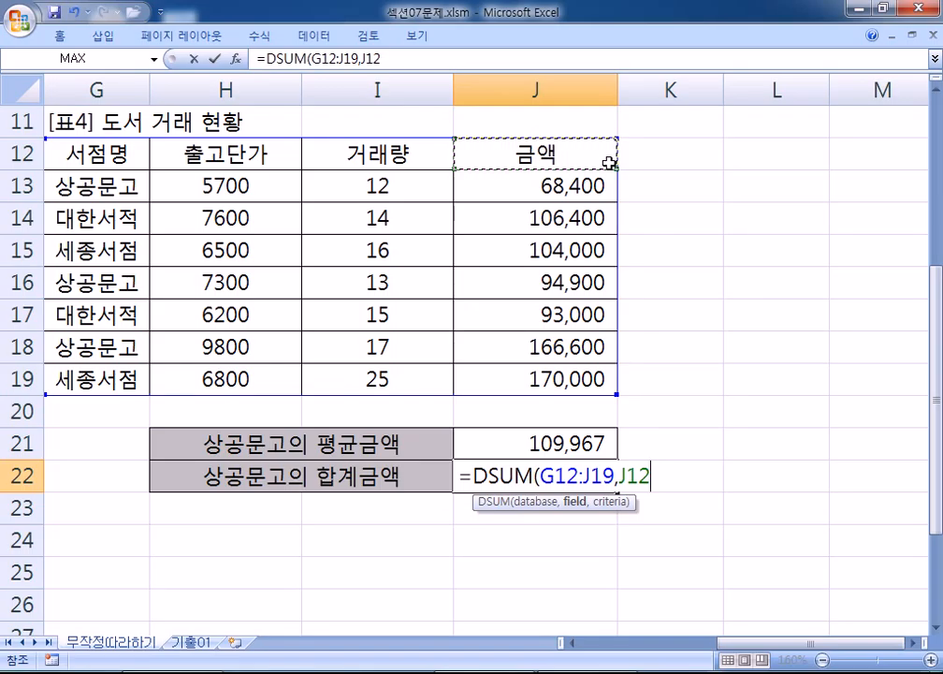
Step: Try column number 4 and the text "금액" as alternative field arguments in the DSUM formula, clearing each one
{"action": "scroll", "coordinate": [609, 163], "scroll_direction": "down", "scroll_amount": 2}
{"action": "key", "text": "BackSpace"}
{"action": "key", "text": "BackSpace"}
{"action": "key", "text": "BackSpace"}
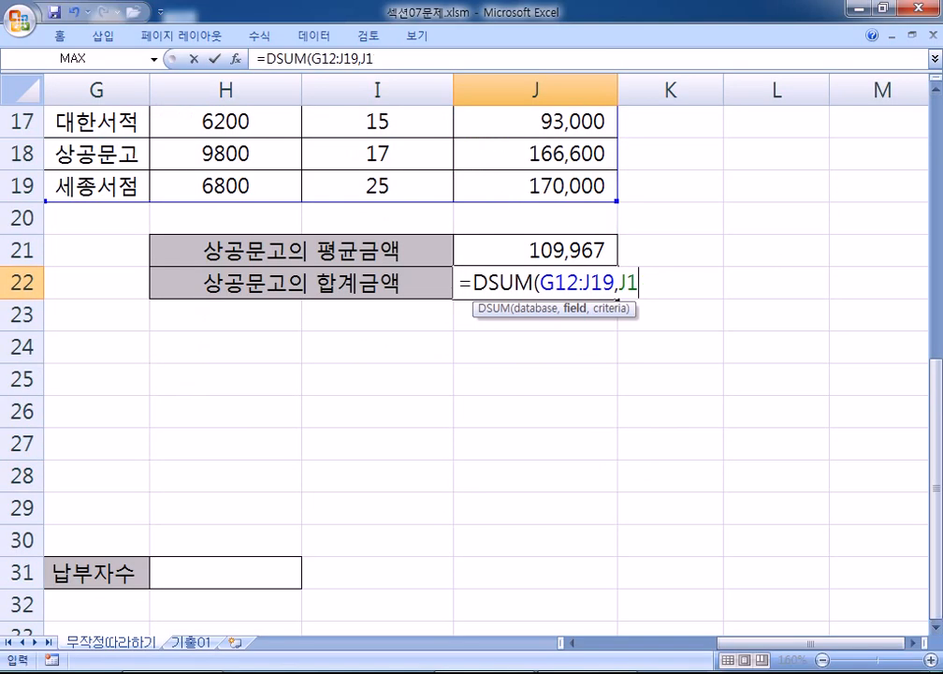
{"action": "type", "text": "4"}
{"action": "key", "text": "BackSpace"}
{"action": "type", "text": "\"금애"}
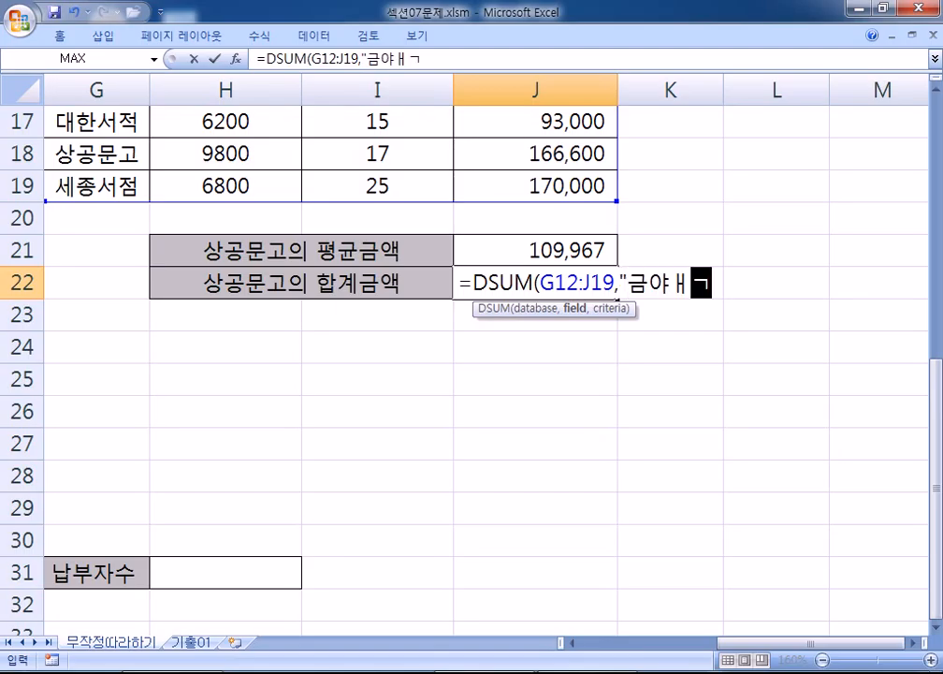
{"action": "type", "text": "ㄱ\""}
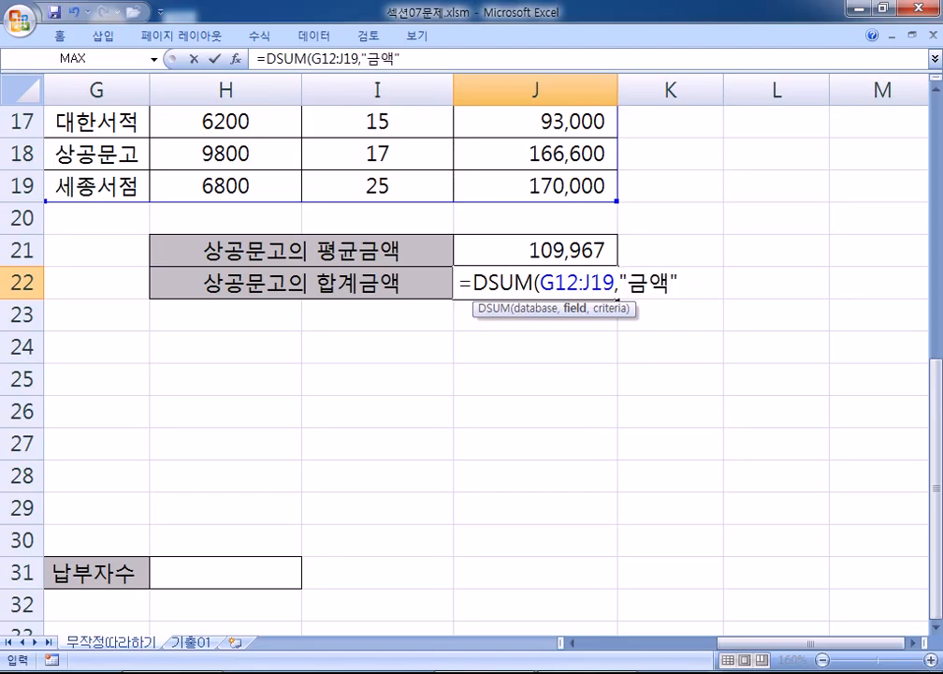
{"action": "key", "text": "BackSpace"}
{"action": "key", "text": "BackSpace"}
{"action": "key", "text": "BackSpace"}
{"action": "key", "text": "BackSpace"}
{"action": "scroll", "coordinate": [261, 423], "scroll_direction": "up", "scroll_amount": 3}
{"action": "scroll", "coordinate": [260, 423], "scroll_direction": "up", "scroll_amount": 1}
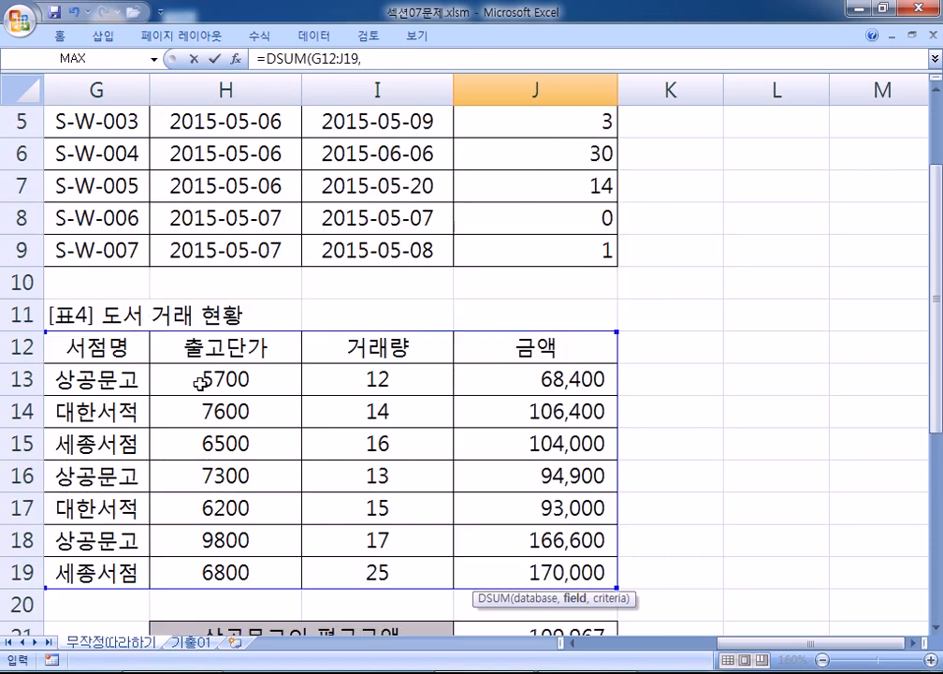
{"action": "scroll", "coordinate": [559, 387], "scroll_direction": "down", "scroll_amount": 2}
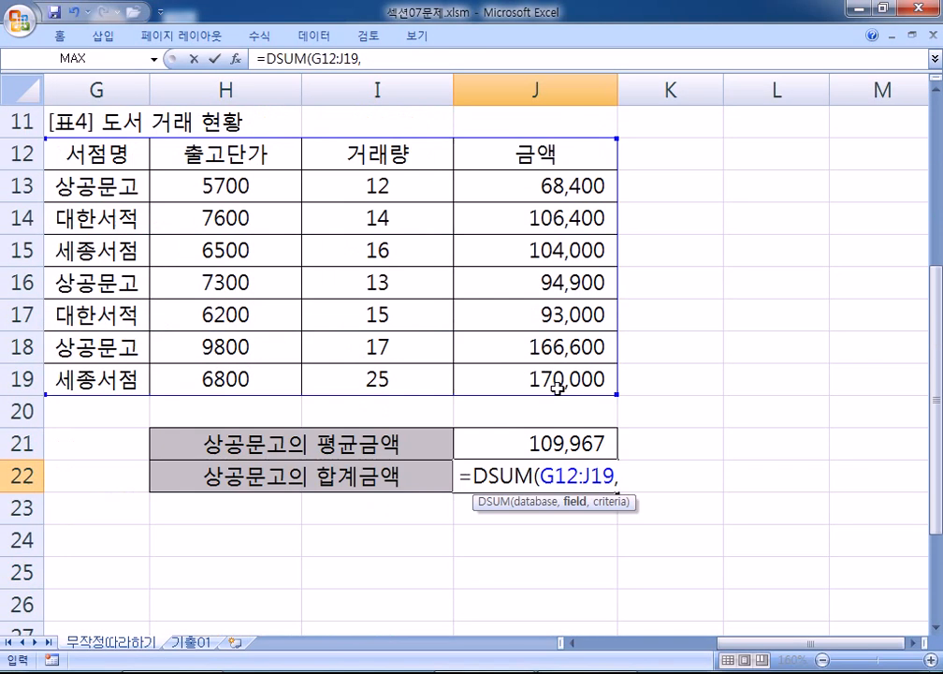
Step: Complete the DSUM formula in J22 with field J12 and criteria range G12:G13
{"action": "left_click", "coordinate": [525, 155]}
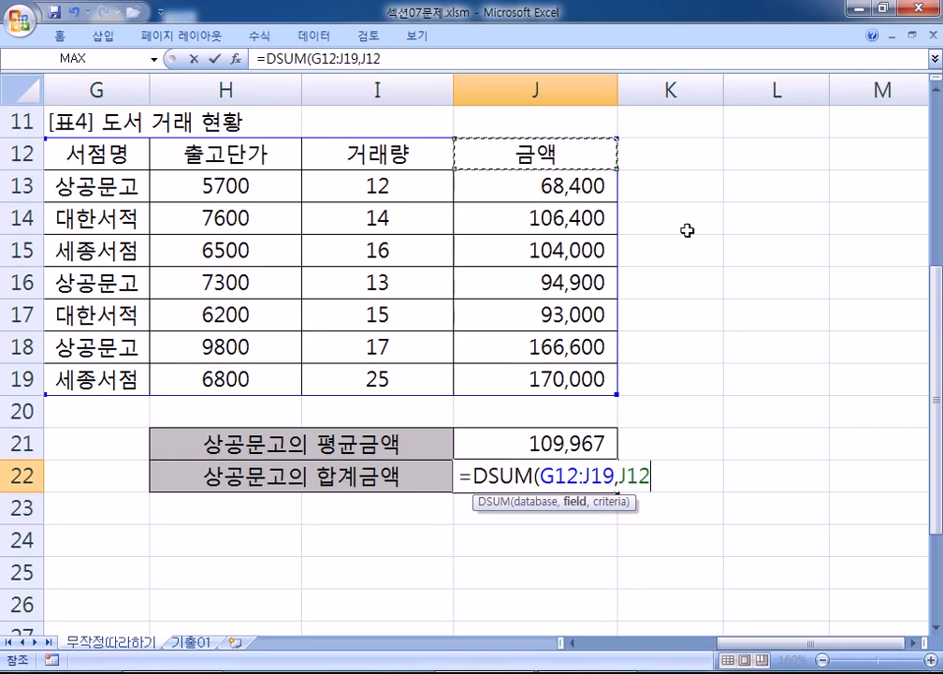
{"action": "type", "text": ","}
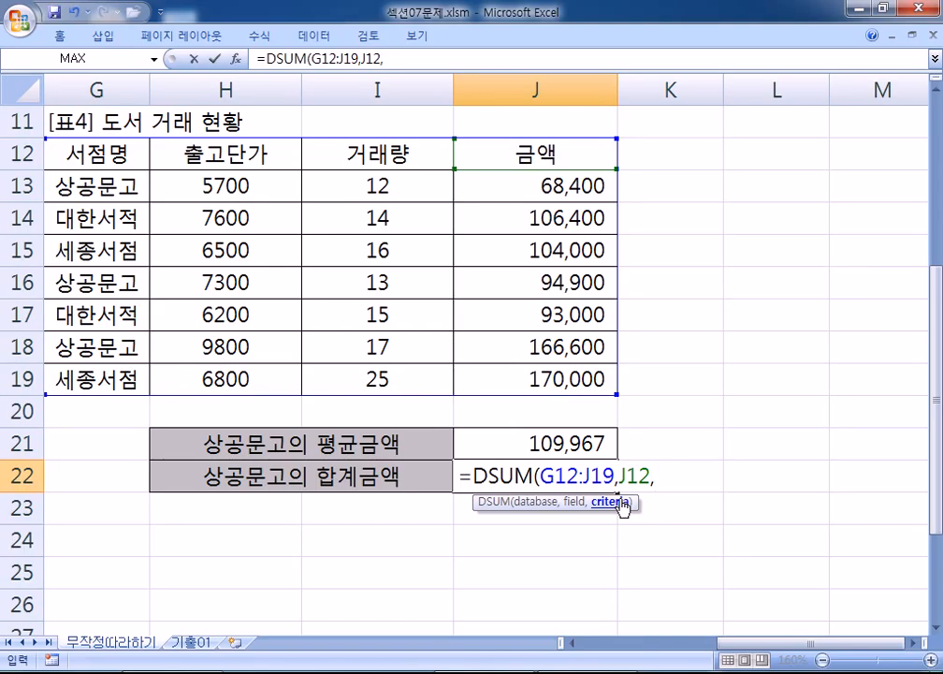
{"action": "left_click", "coordinate": [105, 149]}
{"action": "left_click_drag", "start_coordinate": [105, 150], "coordinate": [99, 194]}
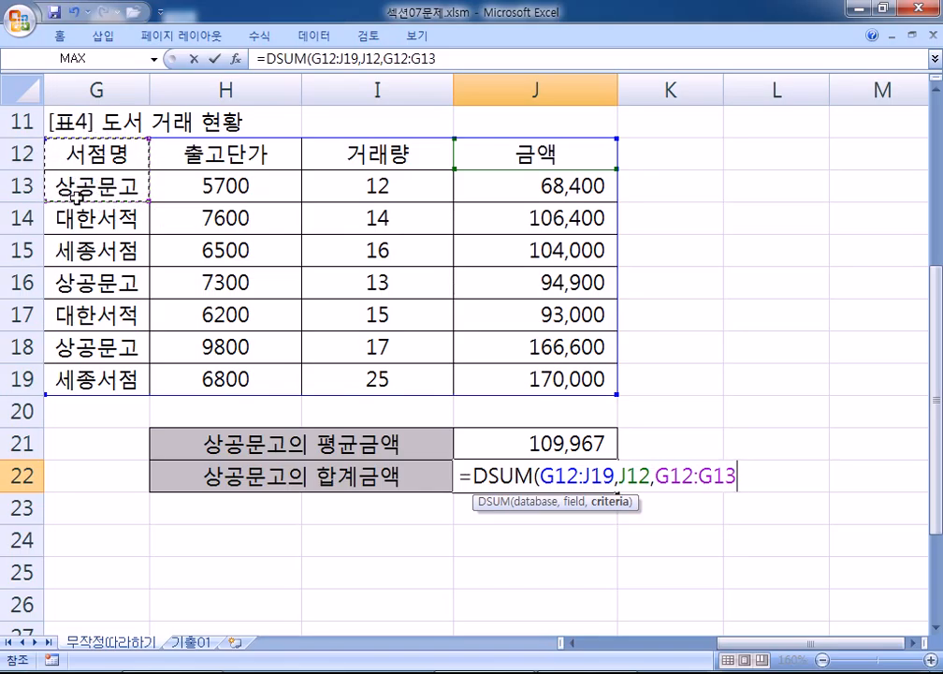
{"action": "type", "text": ")"}
{"action": "key", "text": "Return"}
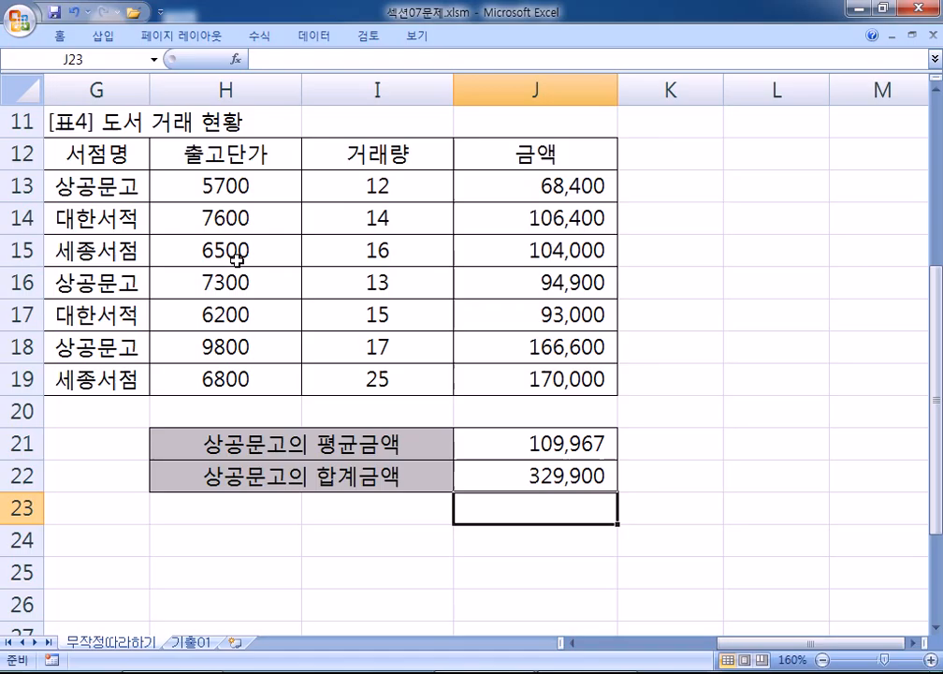
{"action": "left_click", "coordinate": [531, 476]}
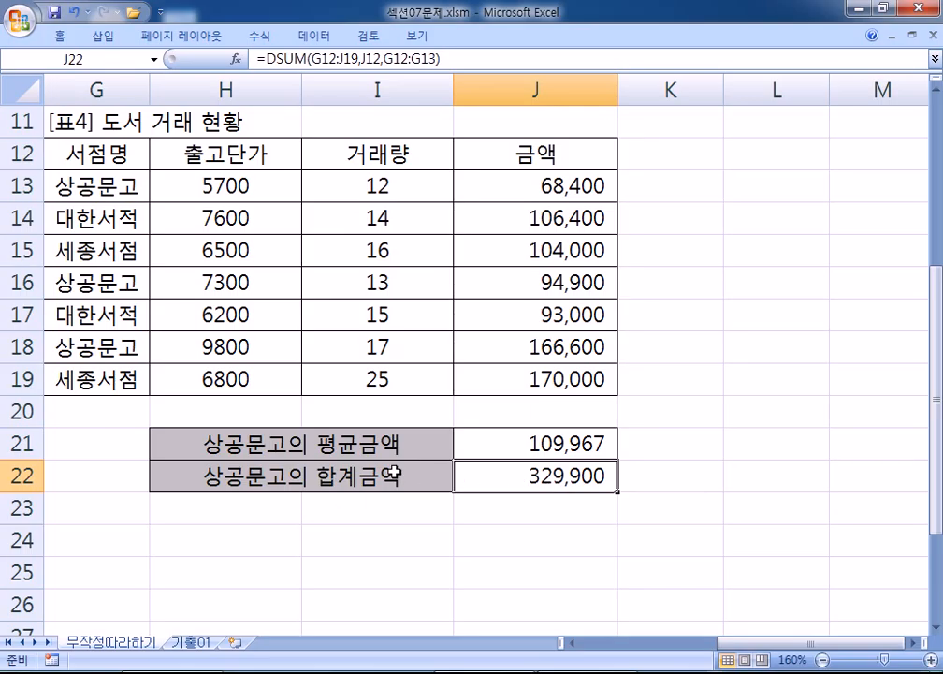
Step: Examine the 학과 and 급식비 columns of [표5] to identify the 전자 students who have paid
{"action": "scroll", "coordinate": [395, 474], "scroll_direction": "down", "scroll_amount": 1}
{"action": "key", "text": "Home"}
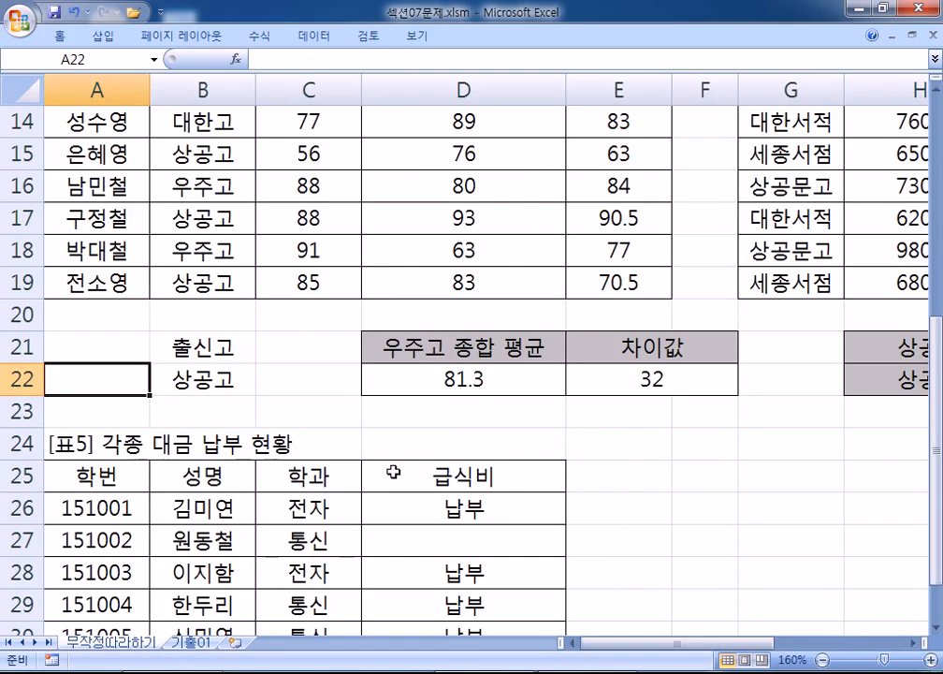
{"action": "scroll", "coordinate": [327, 460], "scroll_direction": "down", "scroll_amount": 3}
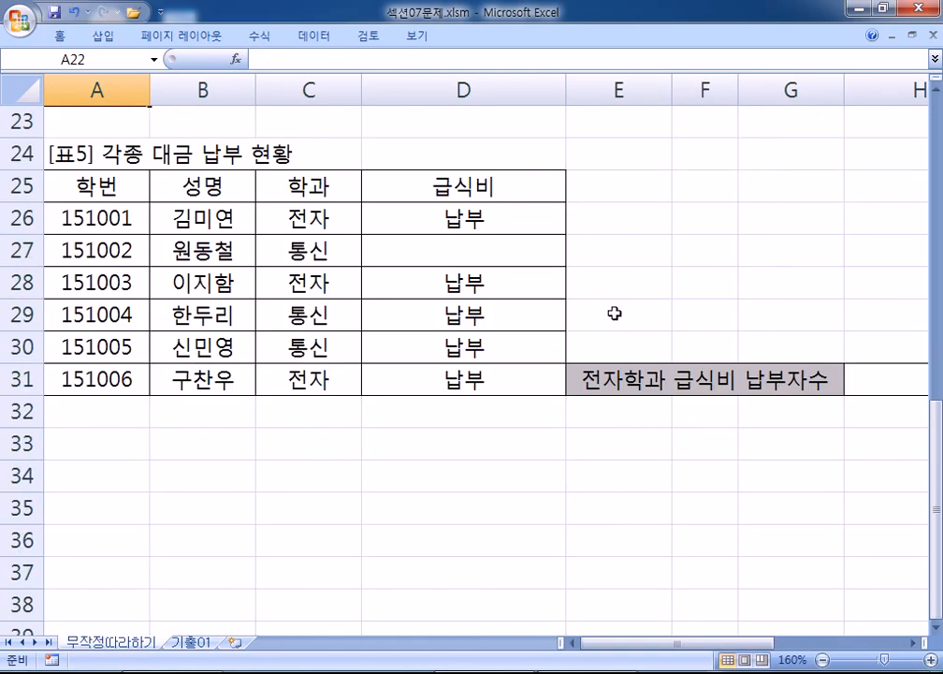
{"action": "left_click", "coordinate": [459, 152]}
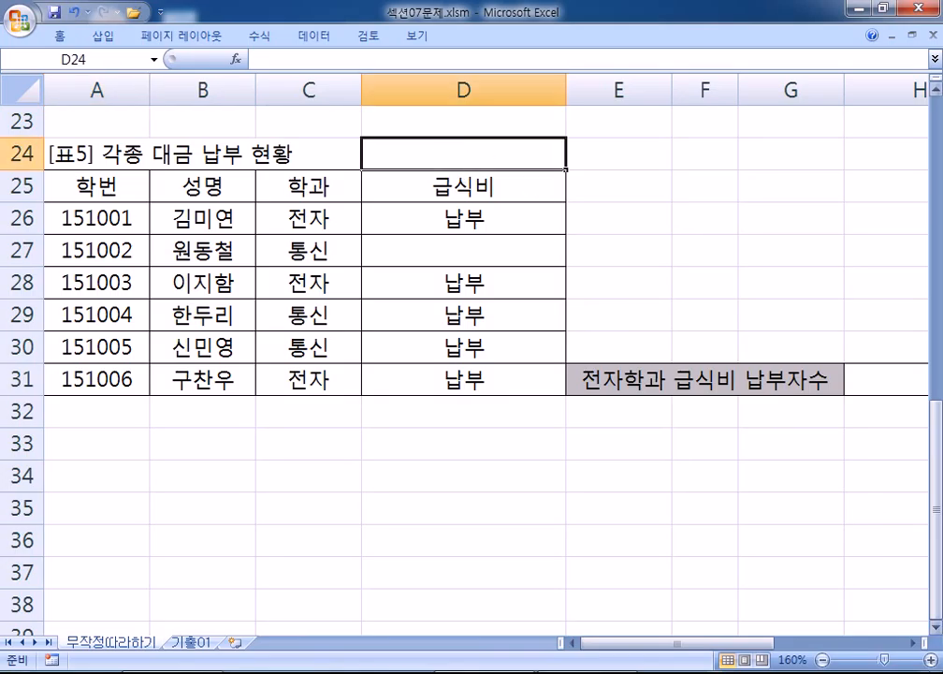
{"action": "left_click", "coordinate": [936, 627]}
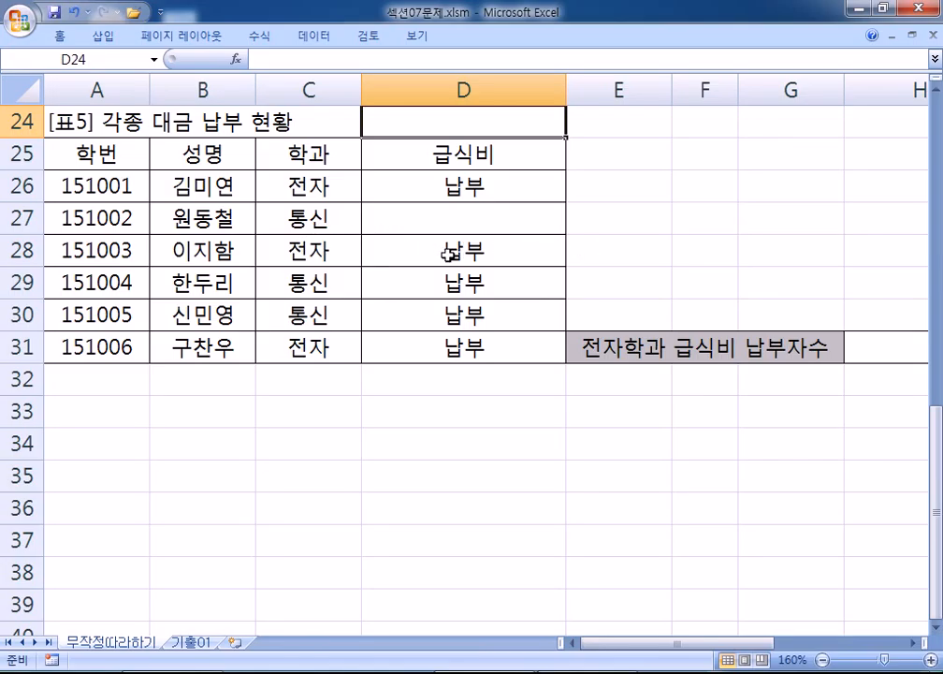
{"action": "left_click", "coordinate": [446, 185]}
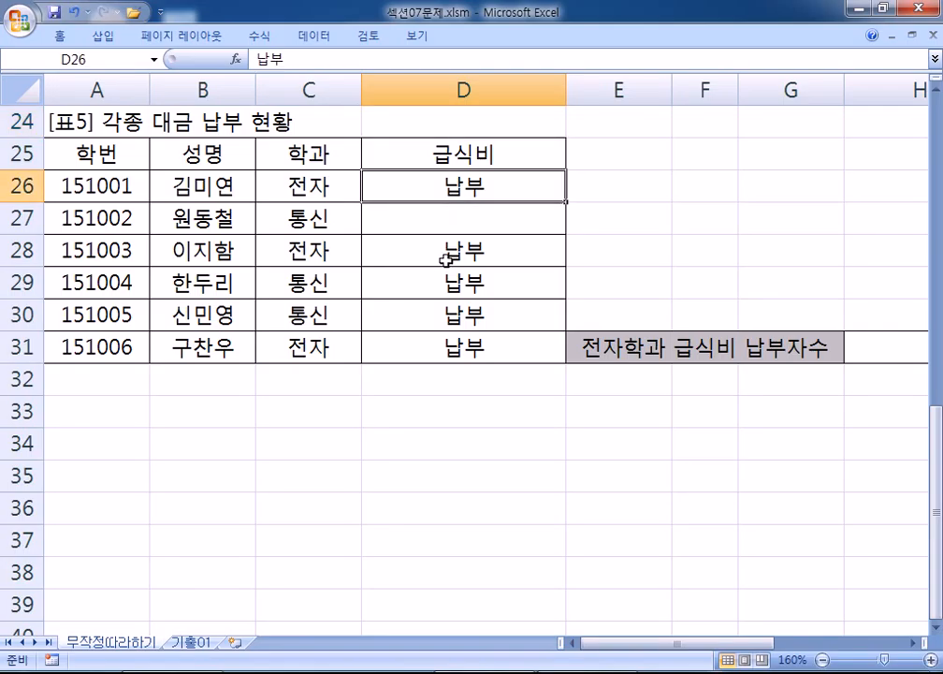
{"action": "left_click", "coordinate": [447, 258]}
{"action": "left_click", "coordinate": [445, 349]}
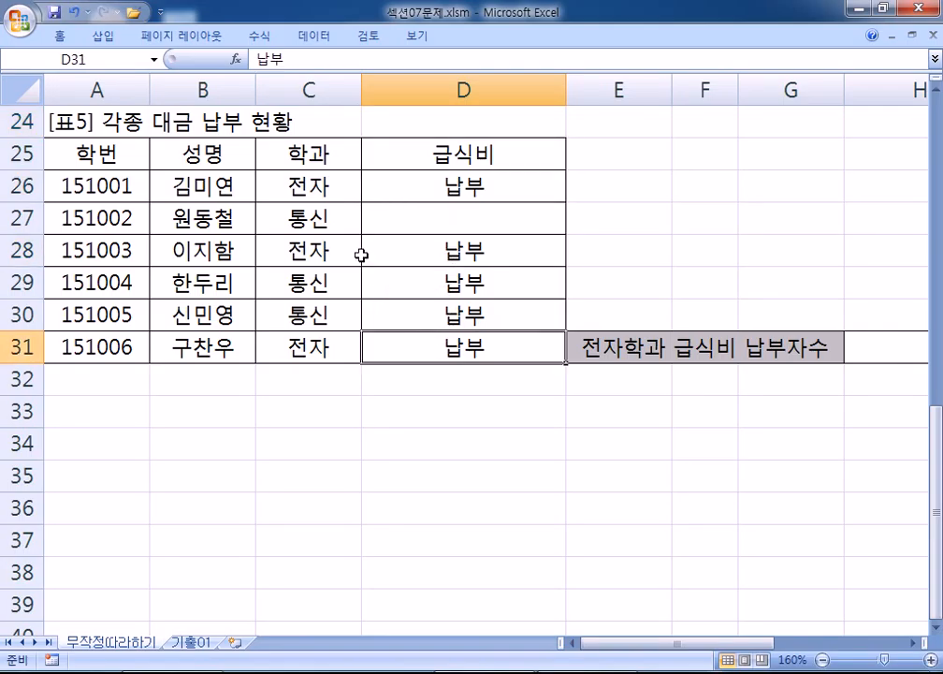
{"action": "left_click", "coordinate": [319, 222]}
{"action": "mouse_move", "coordinate": [394, 287]}
{"action": "left_mouse_down"}
{"action": "mouse_move", "coordinate": [396, 308]}
{"action": "mouse_move", "coordinate": [401, 301]}
{"action": "left_mouse_up"}
{"action": "left_click", "coordinate": [406, 251]}
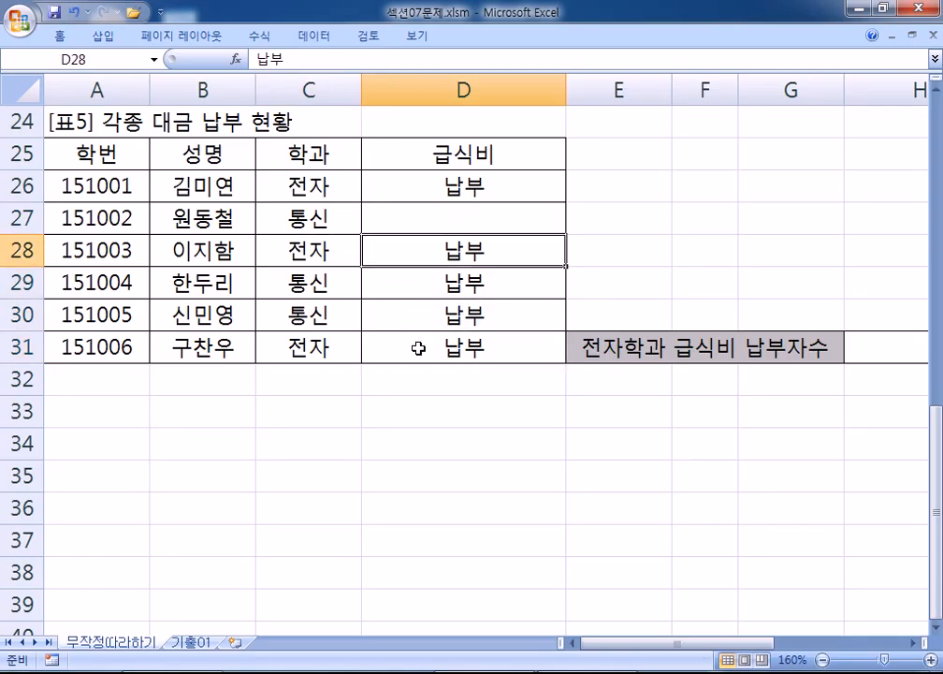
{"action": "left_click", "coordinate": [489, 217]}
Step: Start a DCOUNTA formula in D24 with A25:D31 as the database and D25 as the field
{"action": "left_click", "coordinate": [431, 125]}
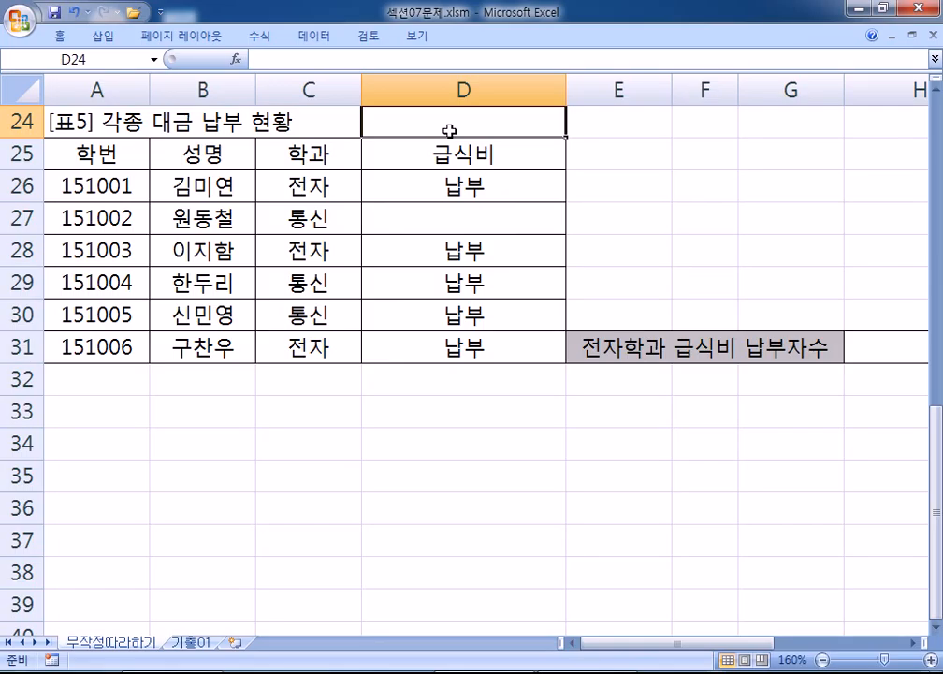
{"action": "type", "text": "=DC"}
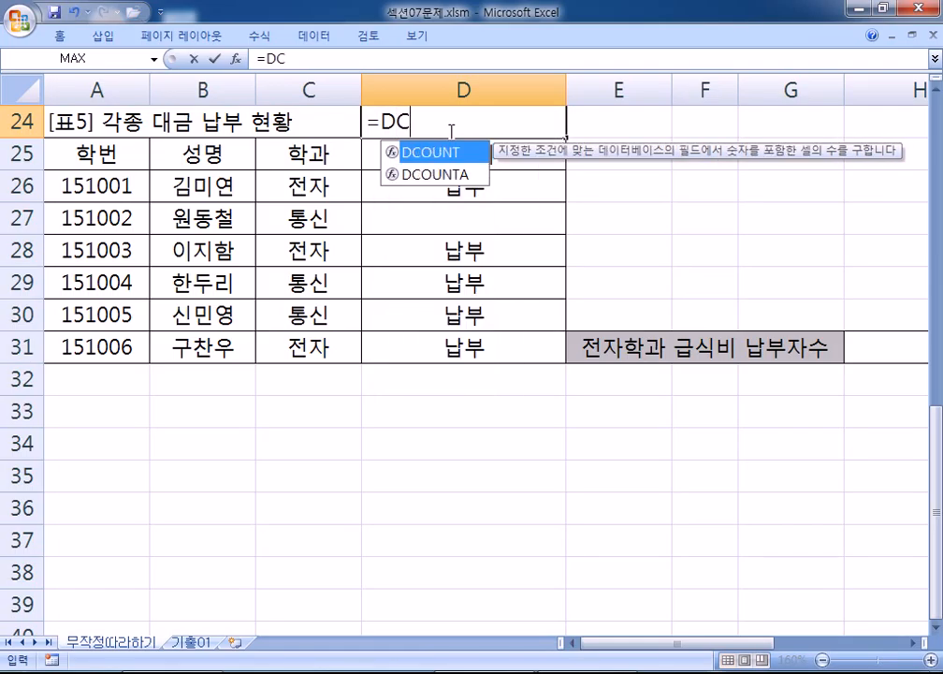
{"action": "type", "text": "OUNTA("}
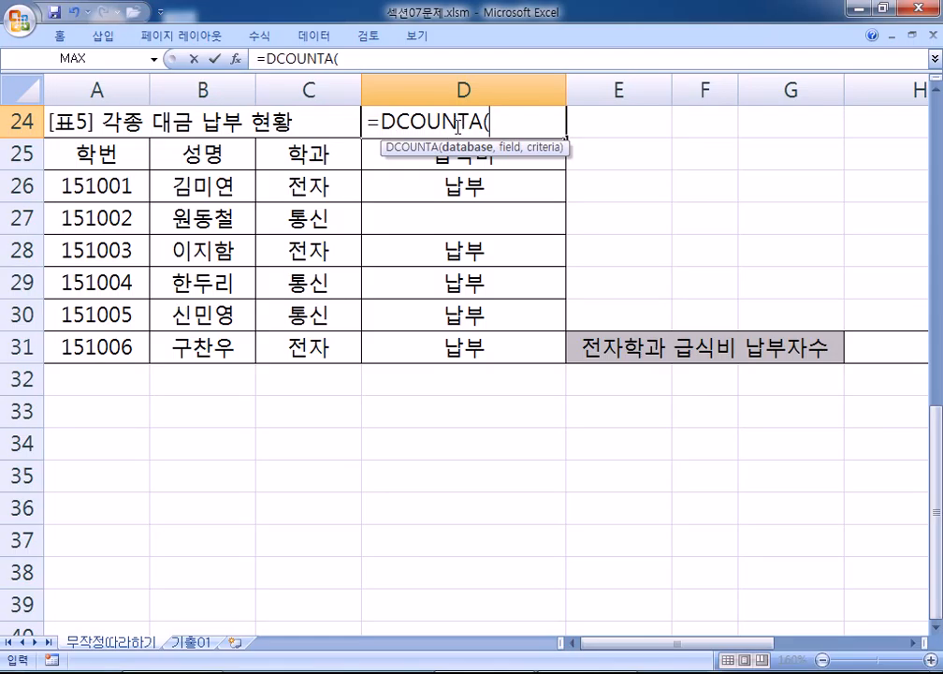
{"action": "left_click_drag", "start_coordinate": [80, 150], "coordinate": [488, 337]}
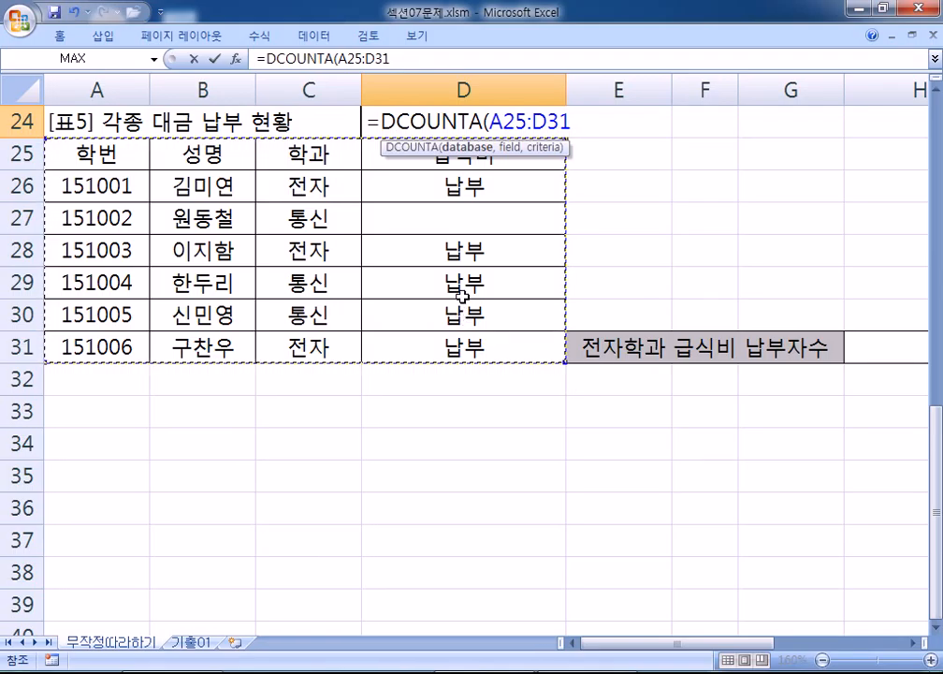
{"action": "type", "text": ","}
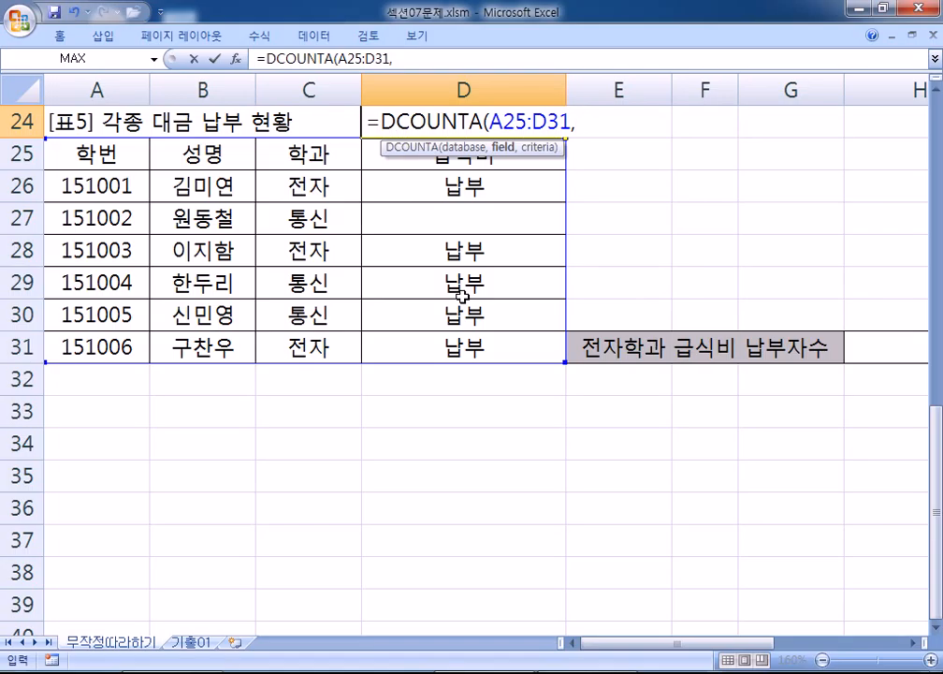
{"action": "left_click", "coordinate": [374, 162]}
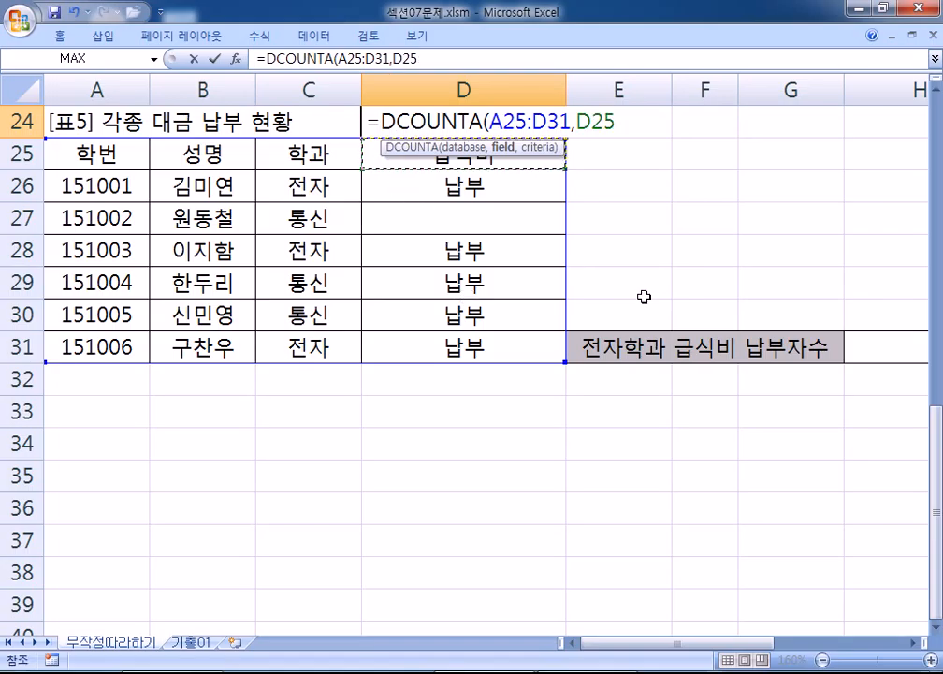
{"action": "left_click_drag", "start_coordinate": [555, 159], "coordinate": [792, 164]}
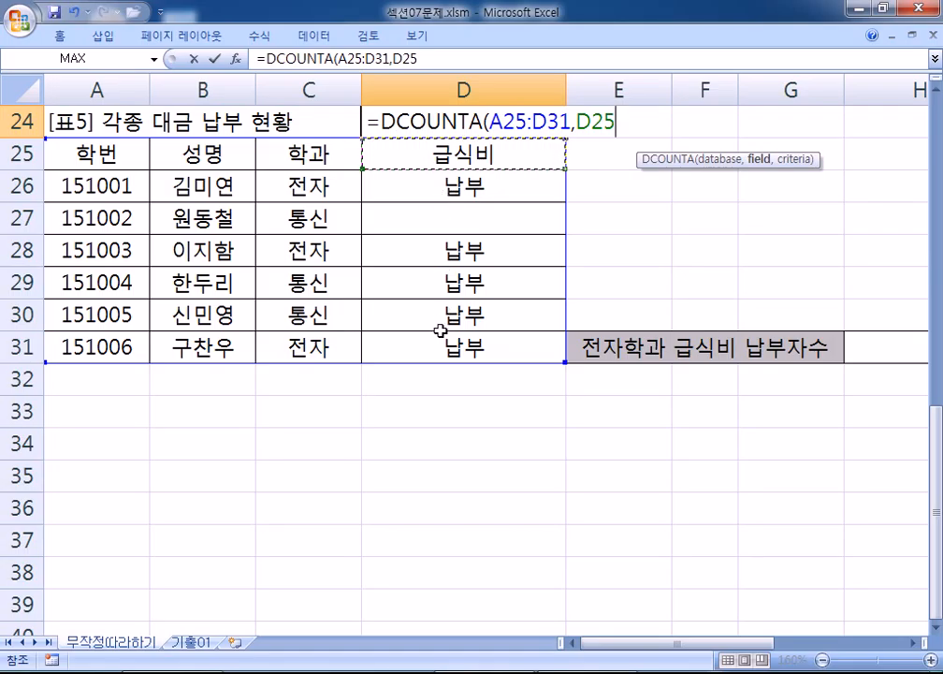
Step: Complete the DCOUNTA formula in D24 with criteria range C25:C26 and append &"명" to the result
{"action": "type", "text": ","}
{"action": "left_click", "coordinate": [298, 159]}
{"action": "left_click_drag", "start_coordinate": [296, 161], "coordinate": [303, 192]}
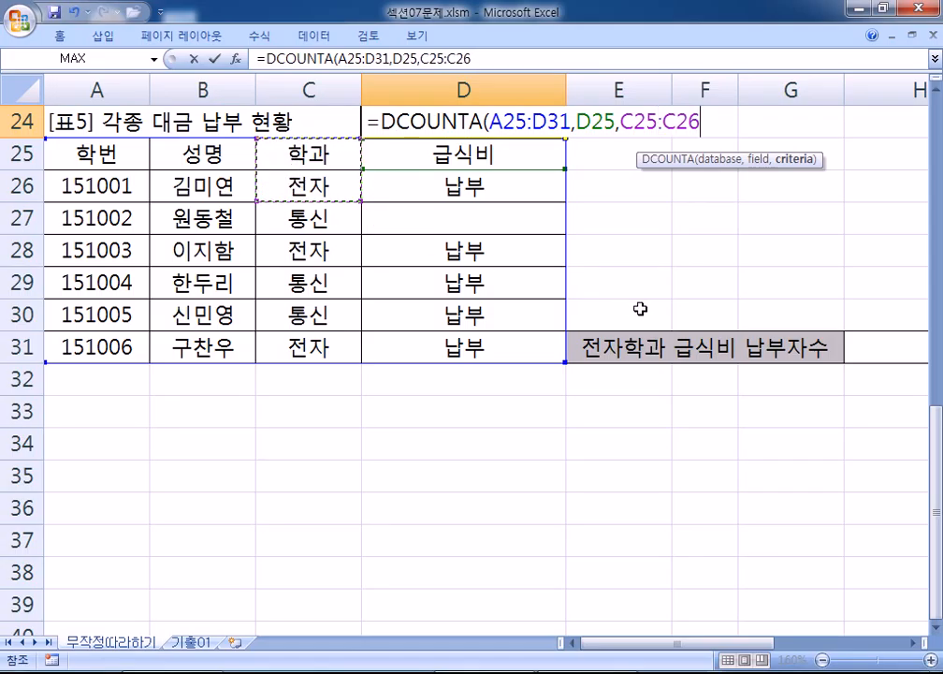
{"action": "type", "text": ")"}
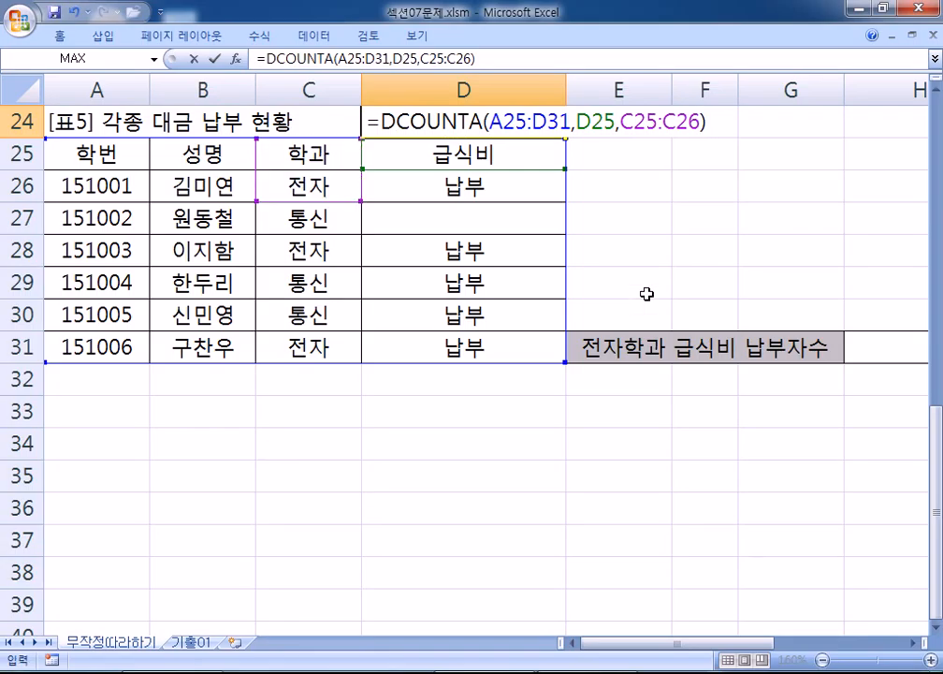
{"action": "type", "text": "&\"명\""}
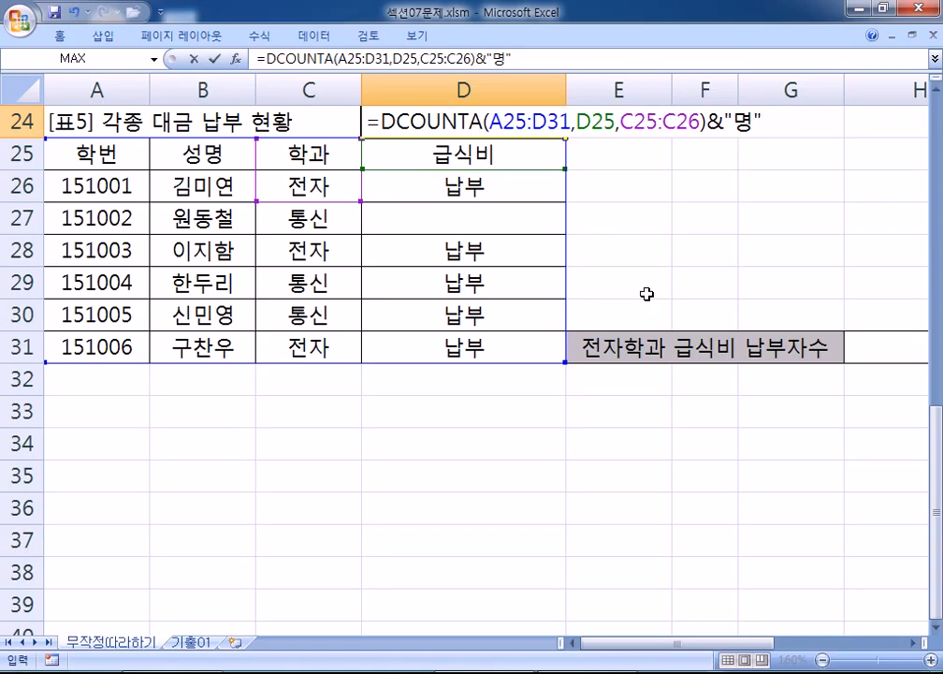
{"action": "key", "text": "Return"}
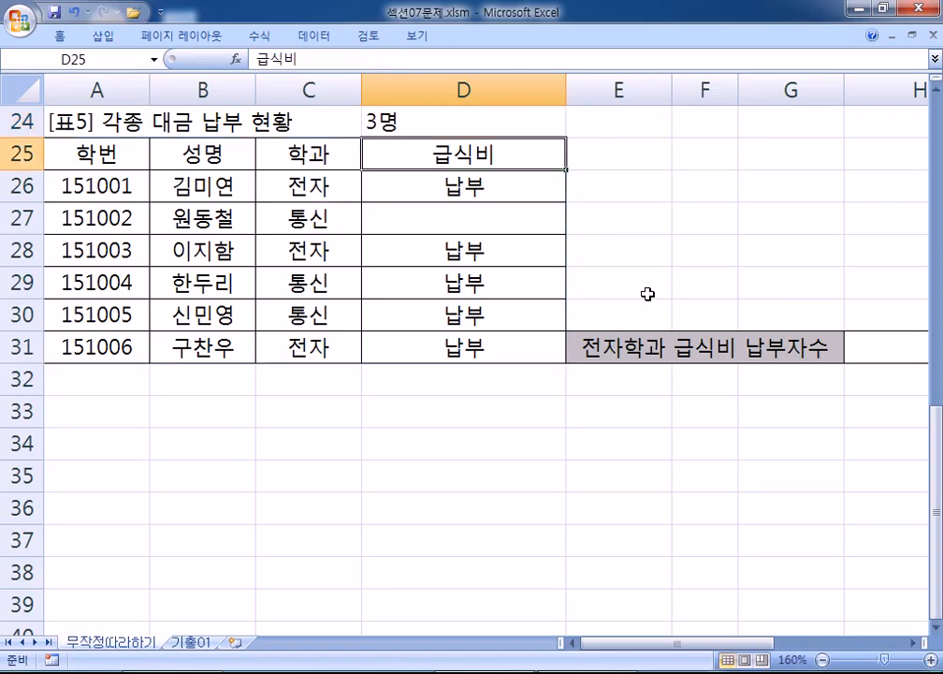
Step: Copy the full formula text from D24 into H31, the 전자학과 급식비 납부자수 result cell
{"action": "left_click", "coordinate": [382, 122]}
{"action": "double_click", "coordinate": [371, 124]}
{"action": "left_click_drag", "start_coordinate": [371, 125], "coordinate": [792, 124]}
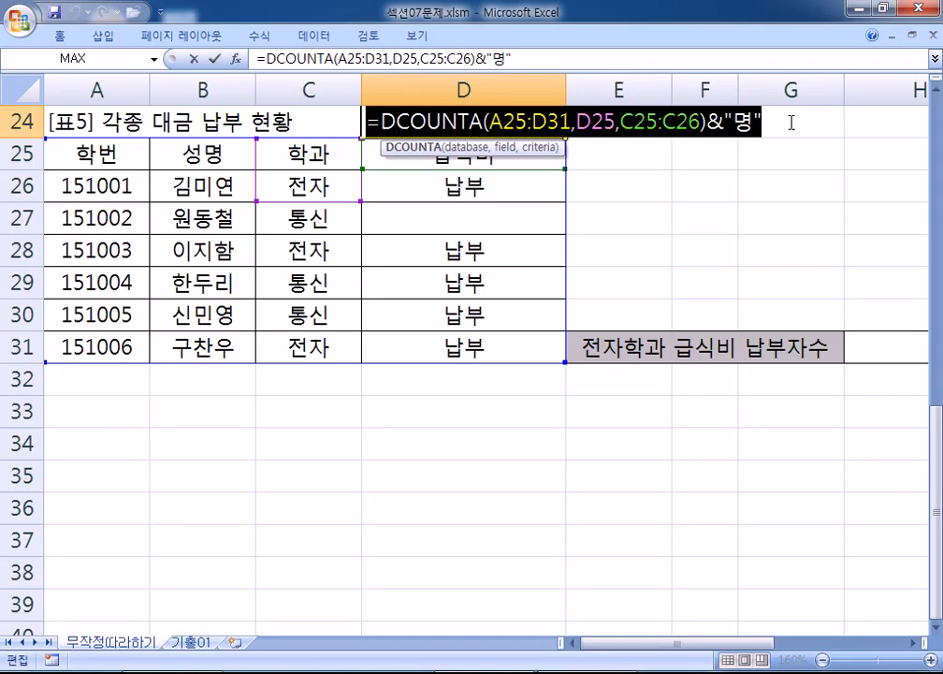
{"action": "key", "text": "ctrl+c"}
{"action": "key", "text": "Escape"}
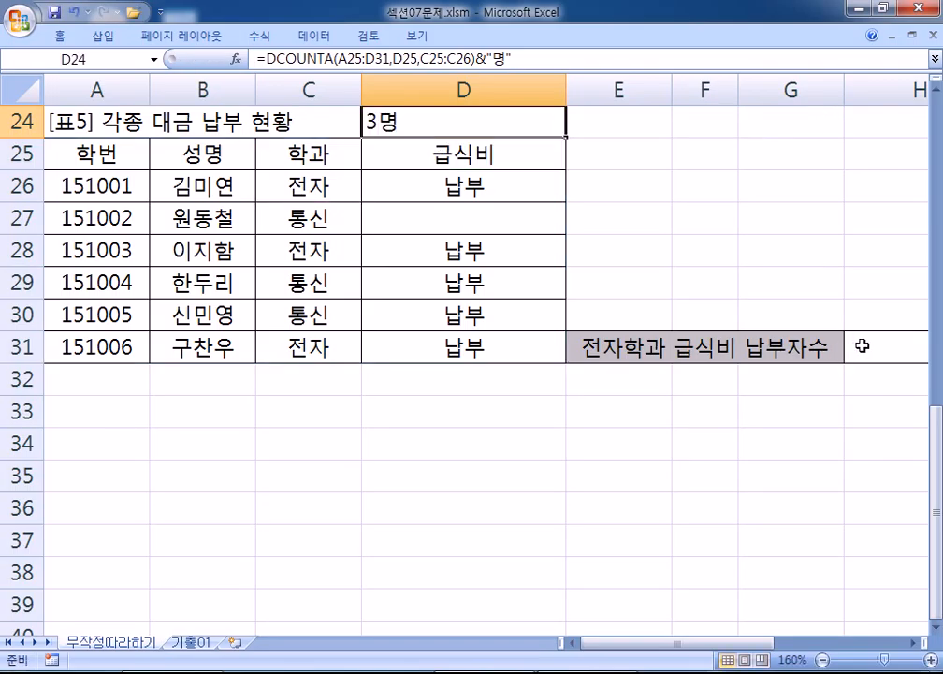
{"action": "double_click", "coordinate": [856, 349]}
{"action": "key", "text": "ctrl+v"}
{"action": "key", "text": "Return"}
{"action": "left_click", "coordinate": [784, 351]}
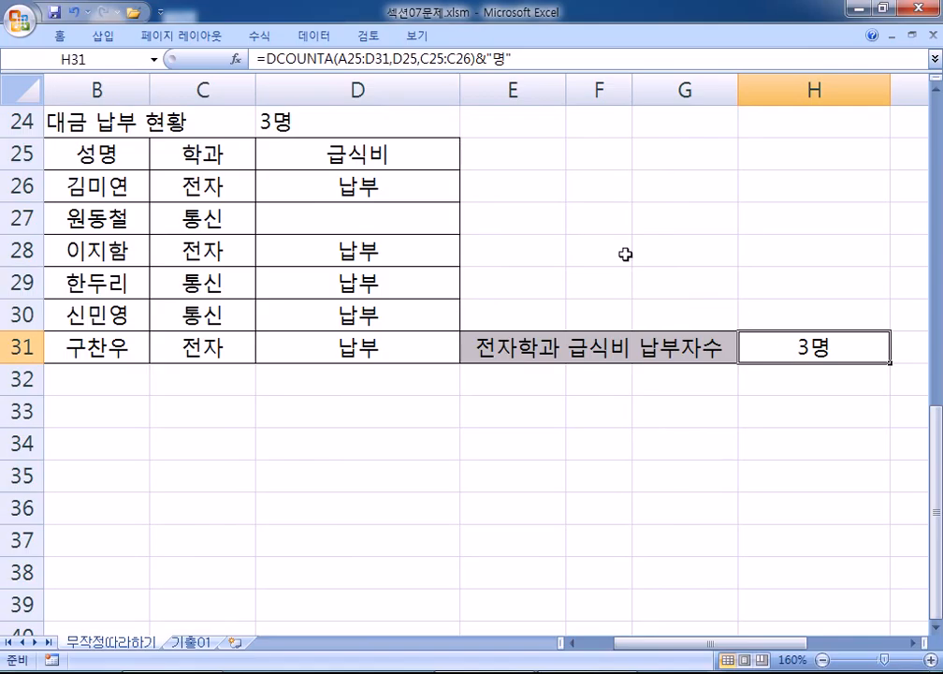
Step: Try the formula in D24 without the &"명" suffix, and undo the removal
{"action": "left_click", "coordinate": [270, 121]}
{"action": "left_click_drag", "start_coordinate": [658, 643], "coordinate": [626, 643]}
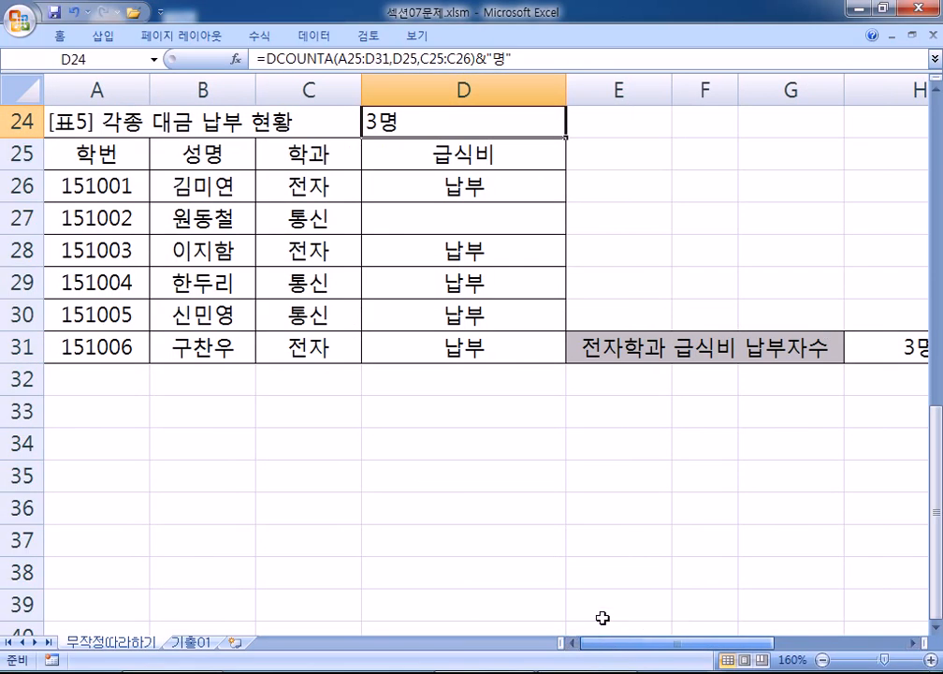
{"action": "double_click", "coordinate": [440, 124]}
{"action": "double_click", "coordinate": [715, 121]}
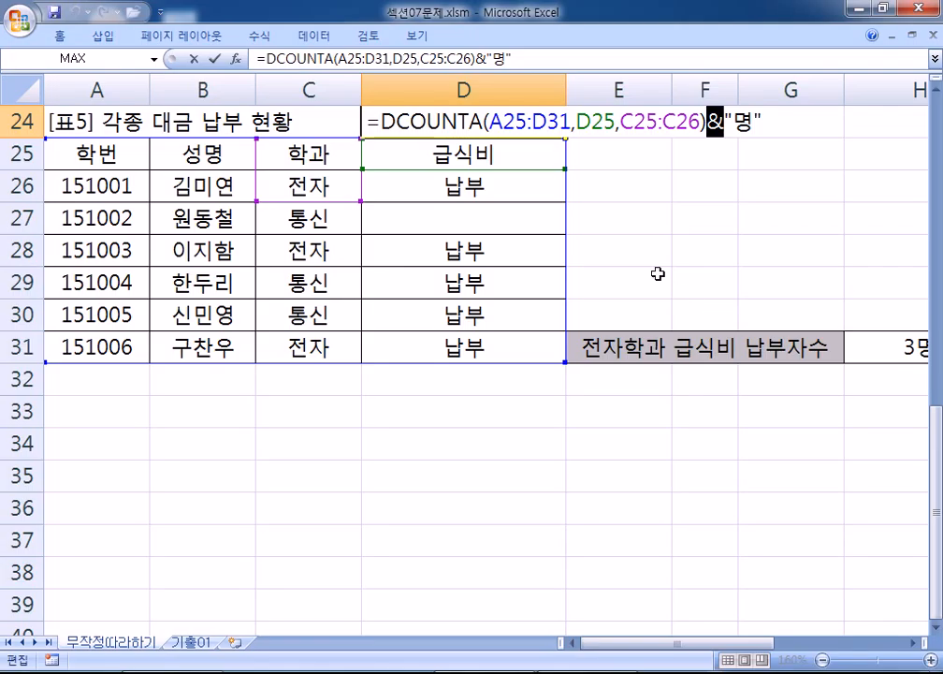
{"action": "left_click_drag", "start_coordinate": [716, 122], "coordinate": [769, 130]}
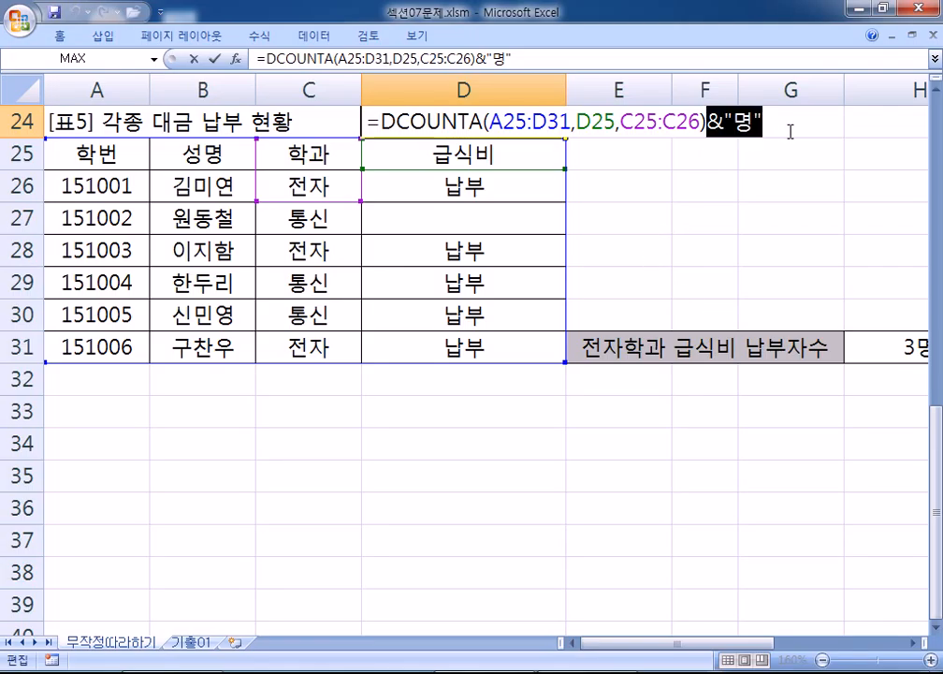
{"action": "key", "text": "BackSpace"}
{"action": "key", "text": "Return"}
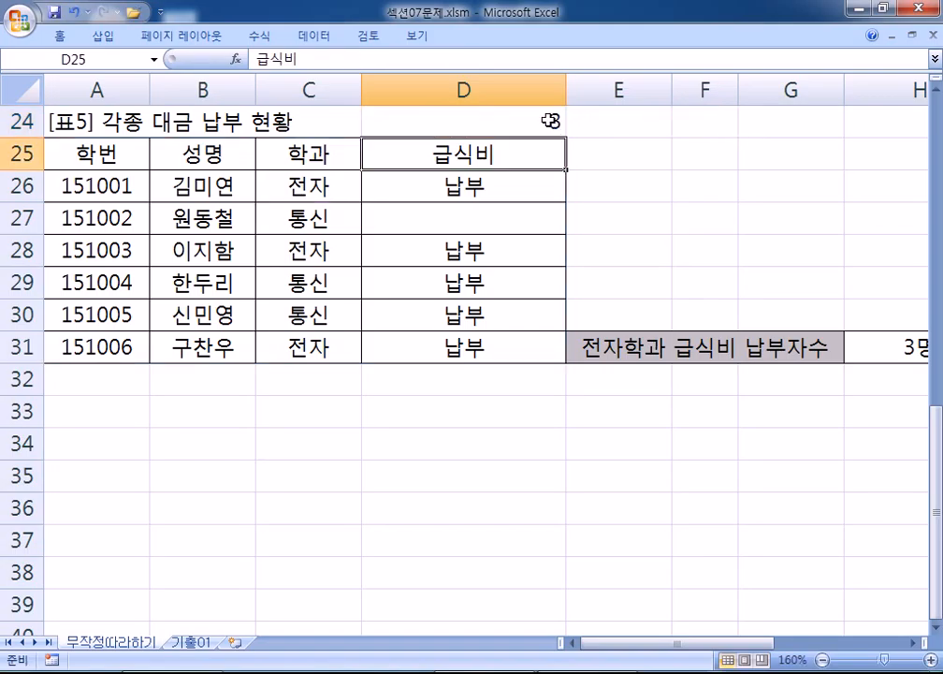
{"action": "key", "text": "ctrl+z"}
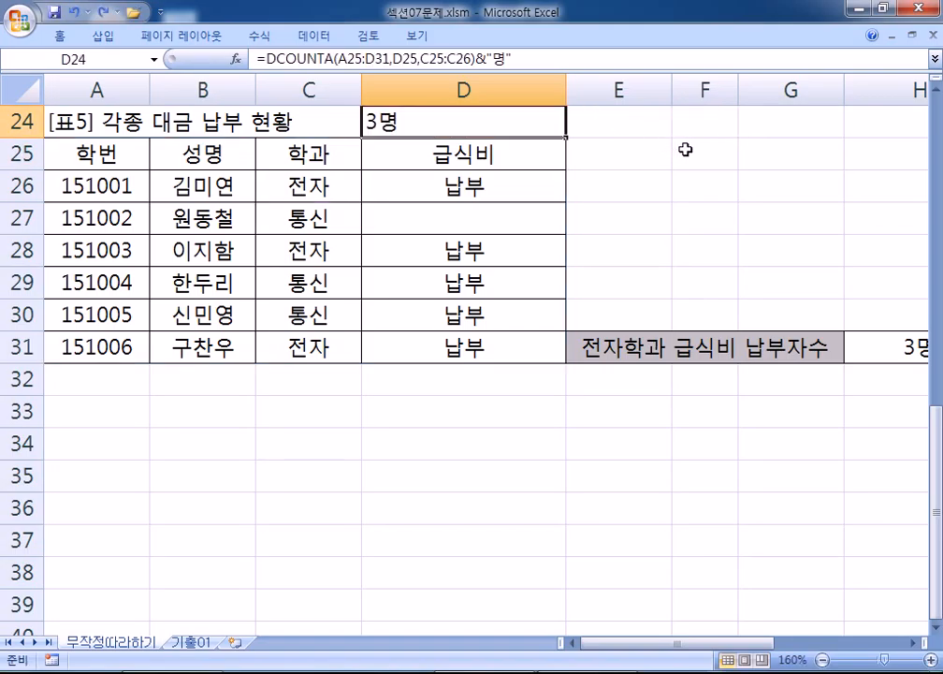
Step: Review the &"명" part of the formula in D24 and the formula in H31
{"action": "key", "text": "F2"}
{"action": "left_click_drag", "start_coordinate": [709, 124], "coordinate": [773, 122]}
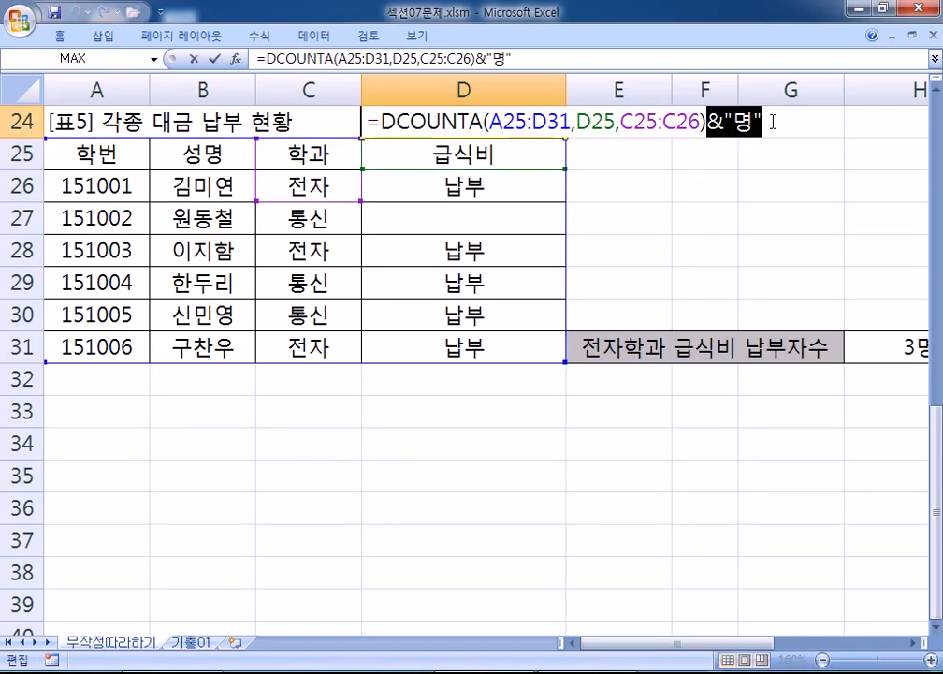
{"action": "key", "text": "Return"}
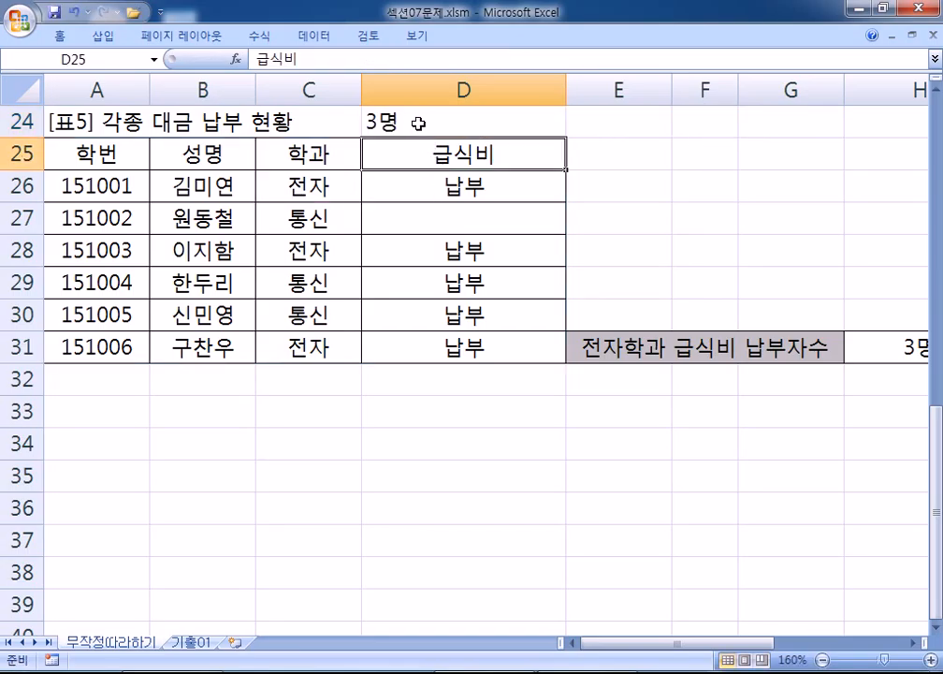
{"action": "left_click", "coordinate": [863, 336]}
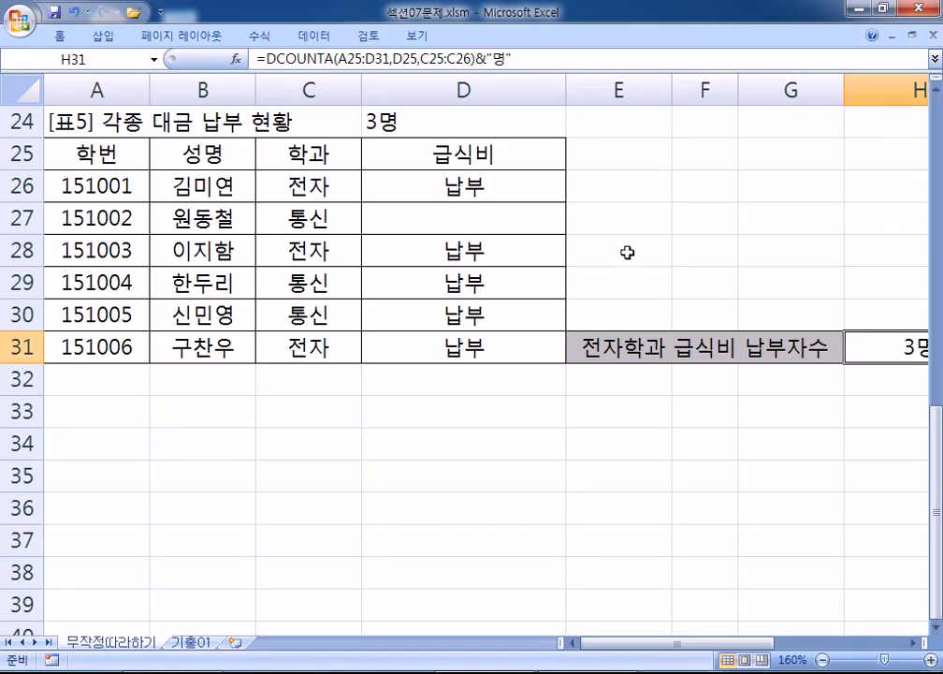
Step: Copy only the DCOUNTA part of the D24 formula, without &"명", into E24
{"action": "double_click", "coordinate": [428, 122]}
{"action": "left_click_drag", "start_coordinate": [374, 120], "coordinate": [697, 178]}
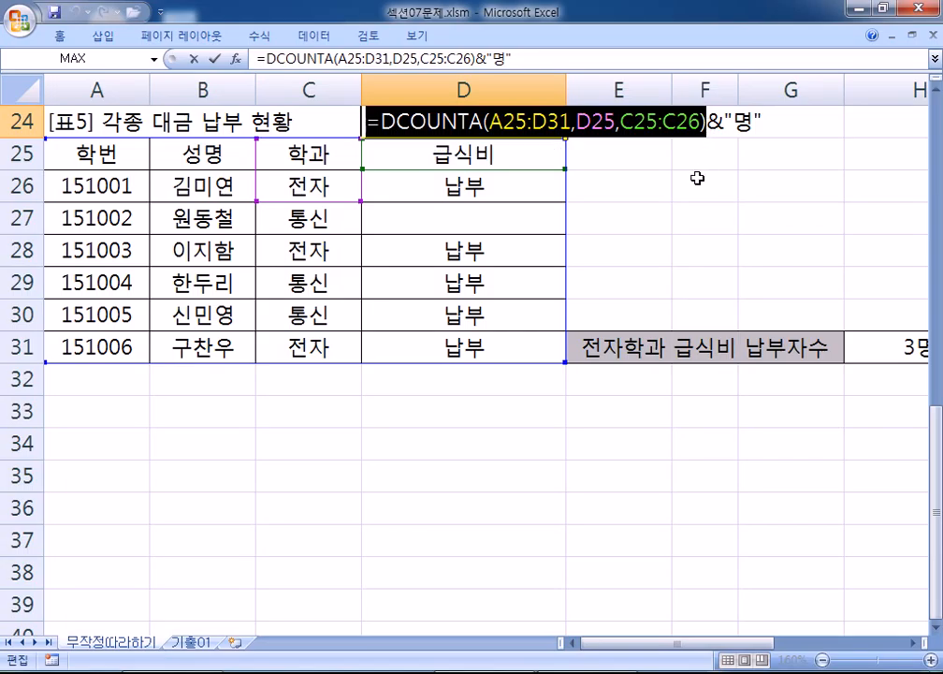
{"action": "key", "text": "ctrl+c"}
{"action": "key", "text": "Escape"}
{"action": "left_click", "coordinate": [613, 118]}
{"action": "key", "text": "ctrl+v"}
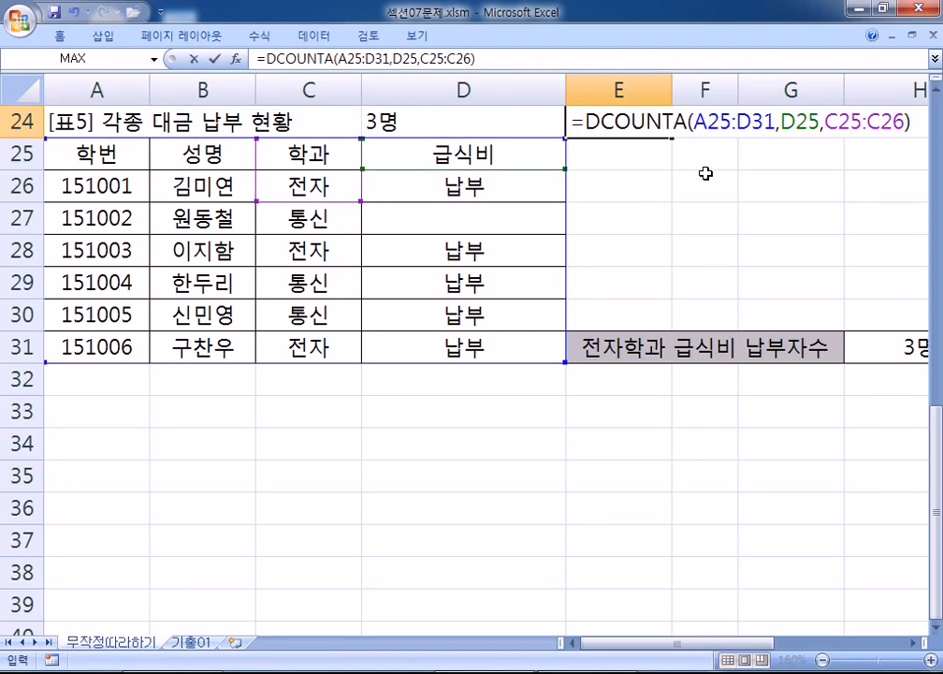
{"action": "key", "text": "Return"}
Step: Apply the custom number format G/표준"명" to E24
{"action": "left_click", "coordinate": [644, 119]}
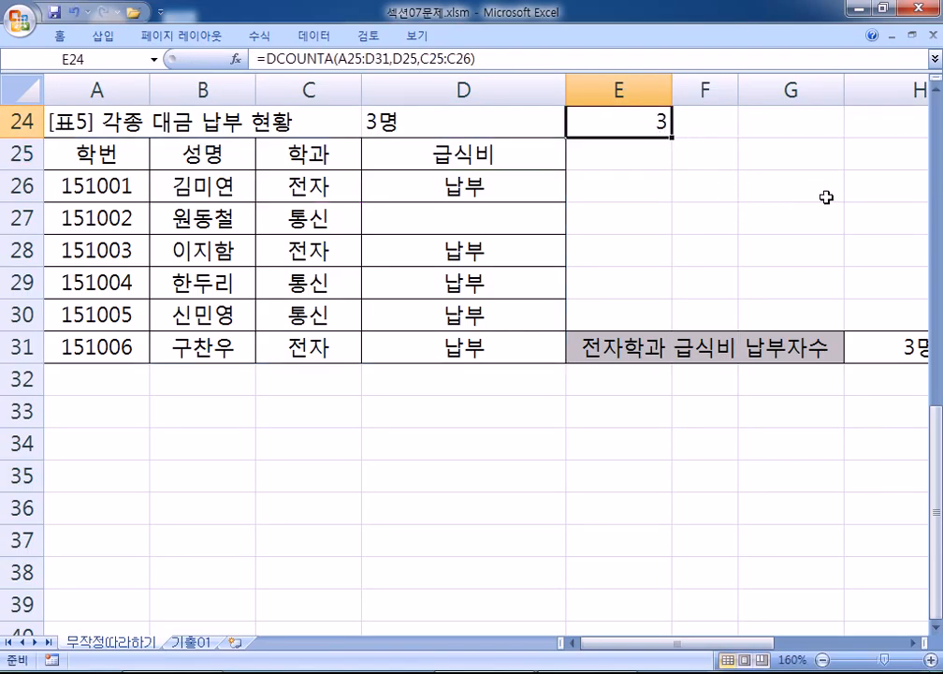
{"action": "key", "text": "ctrl+1"}
{"action": "left_click", "coordinate": [360, 321]}
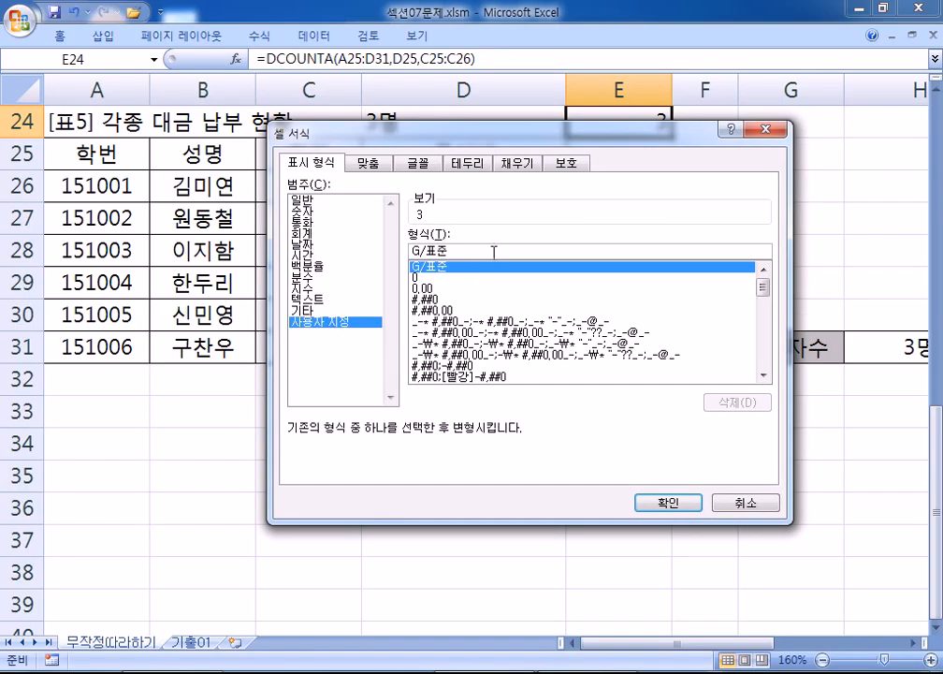
{"action": "left_click", "coordinate": [493, 252]}
{"action": "type", "text": "ㅁ"}
{"action": "key", "text": "Return"}
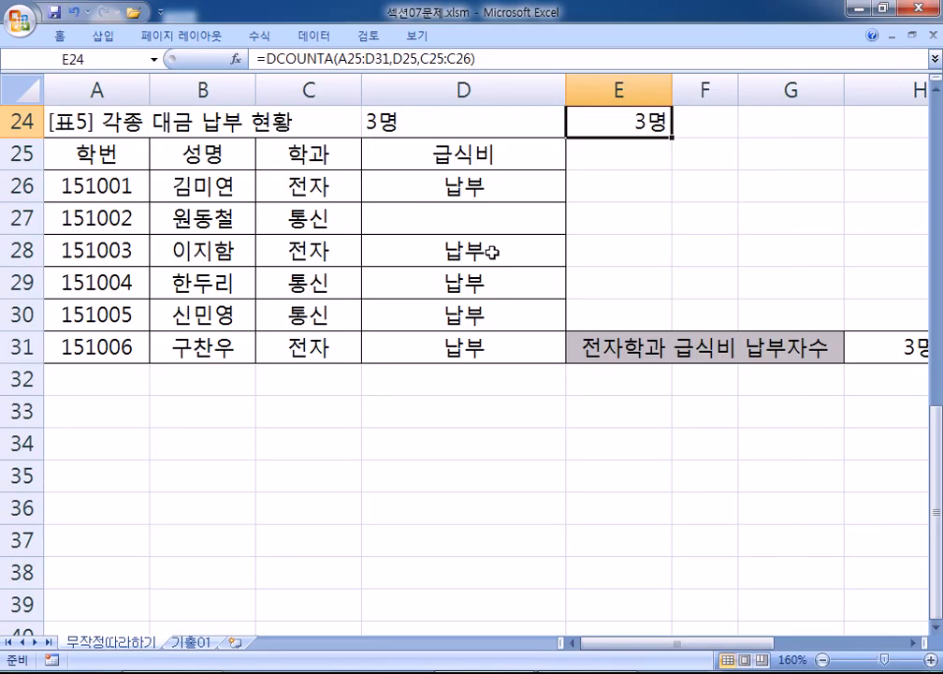
Step: Compare the formulas in D24 and E24, and check the custom number format used in E24
{"action": "key", "text": "F2"}
{"action": "key", "text": "Escape"}
{"action": "double_click", "coordinate": [440, 118]}
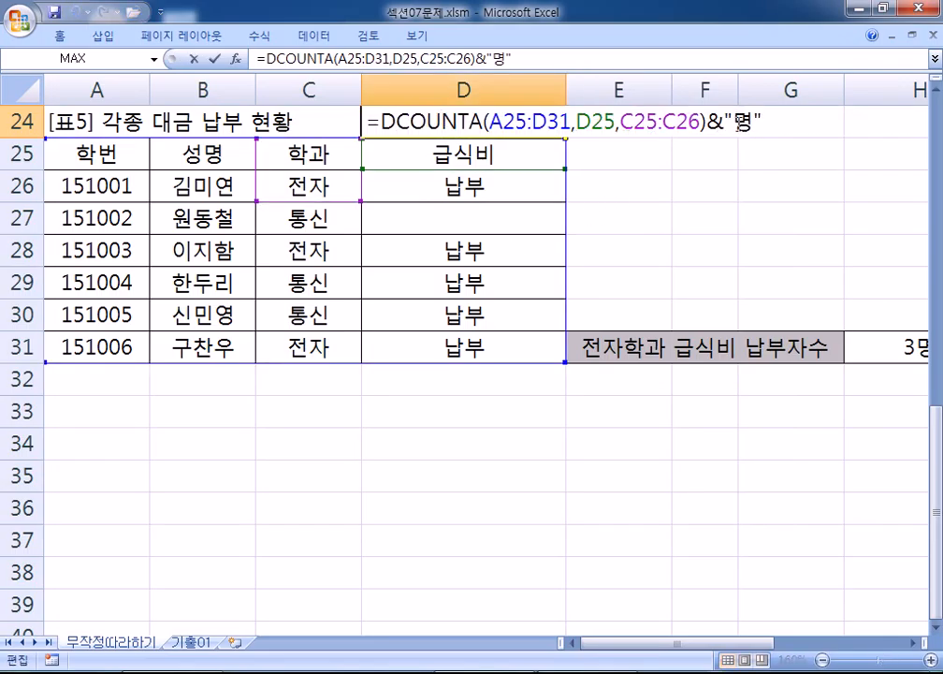
{"action": "key", "text": "Left"}
{"action": "key", "text": "Left"}
{"action": "key", "text": "Left"}
{"action": "key", "text": "shift+Left"}
{"action": "key", "text": "Escape"}
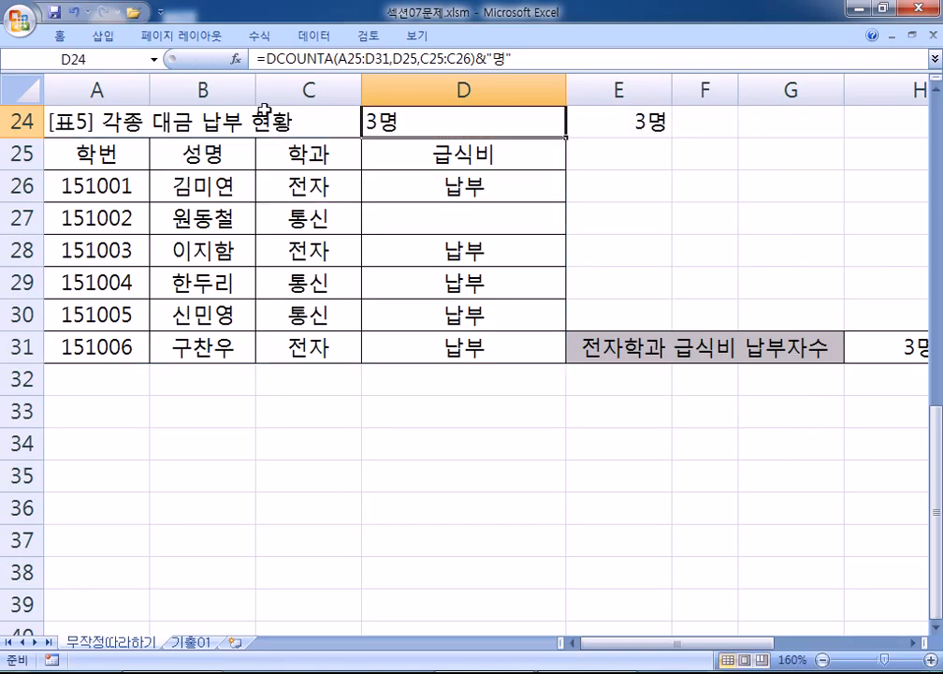
{"action": "key", "text": "Right"}
{"action": "key", "text": "F2"}
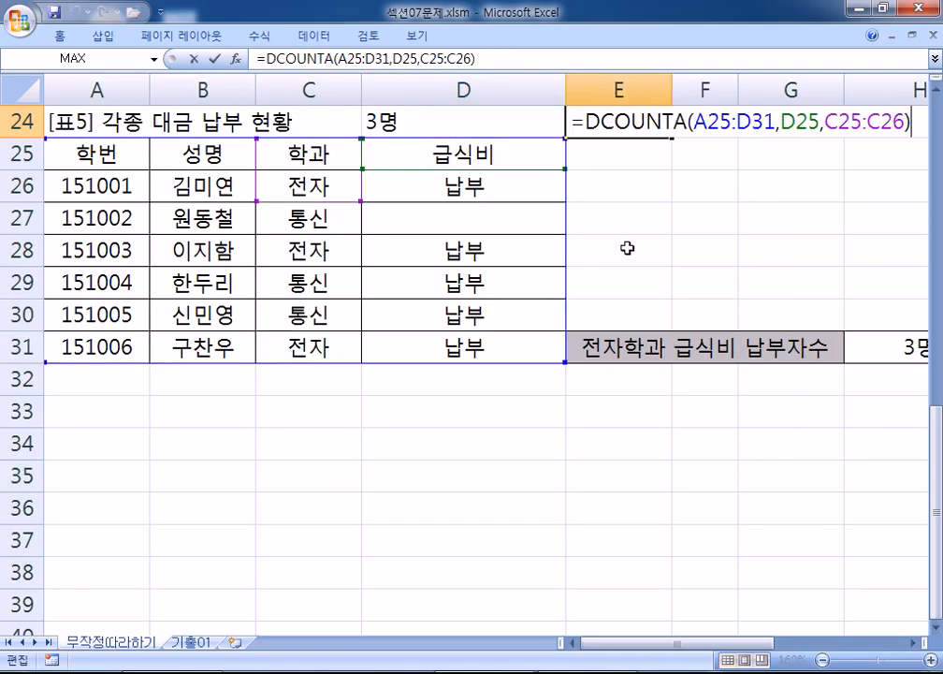
{"action": "key", "text": "Escape"}
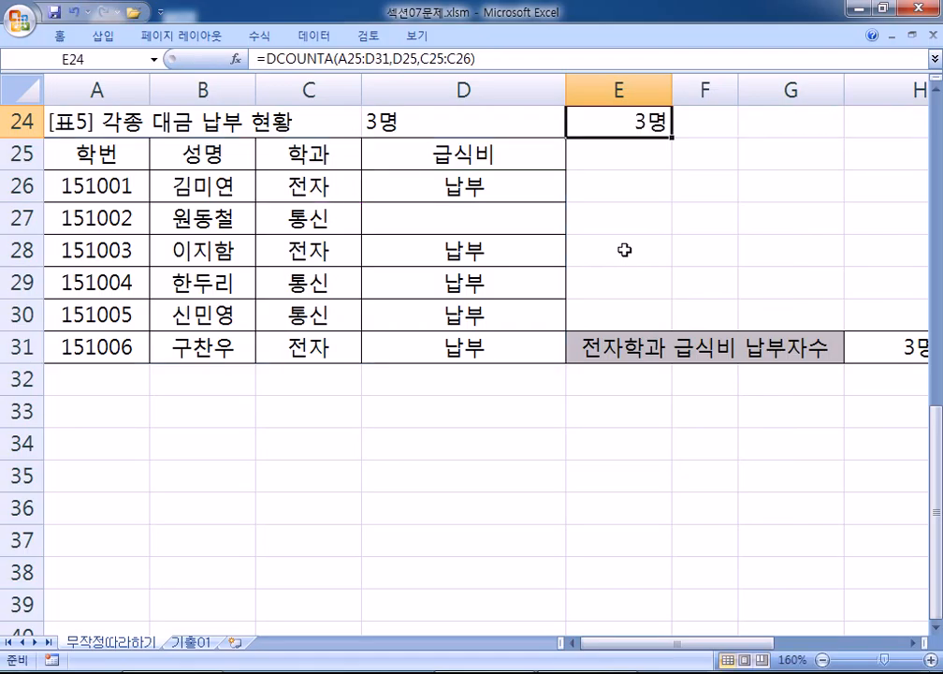
{"action": "key", "text": "ctrl+1"}
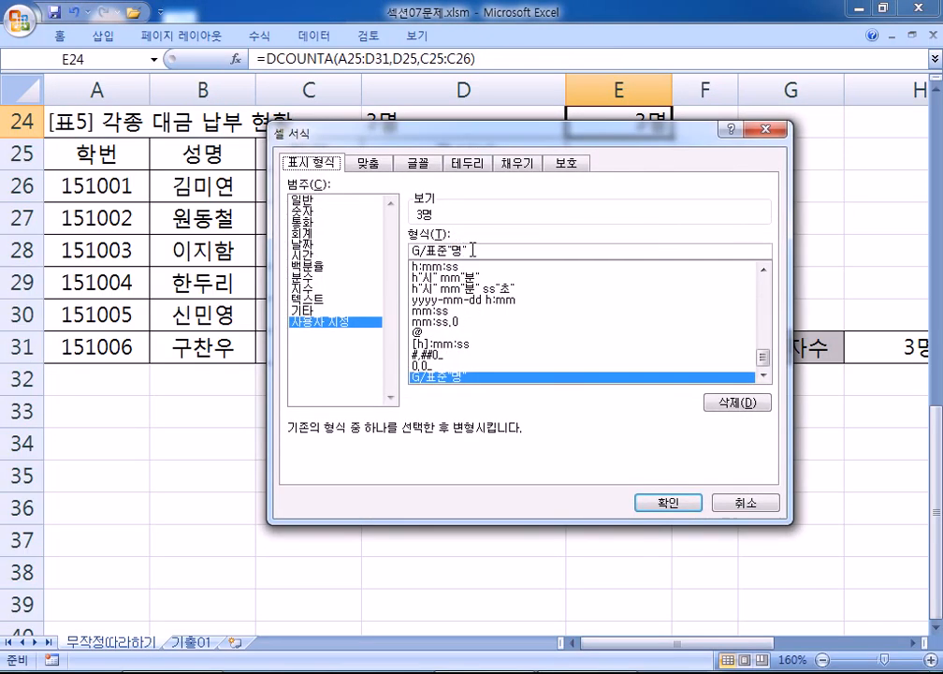
{"action": "key", "text": "Escape"}
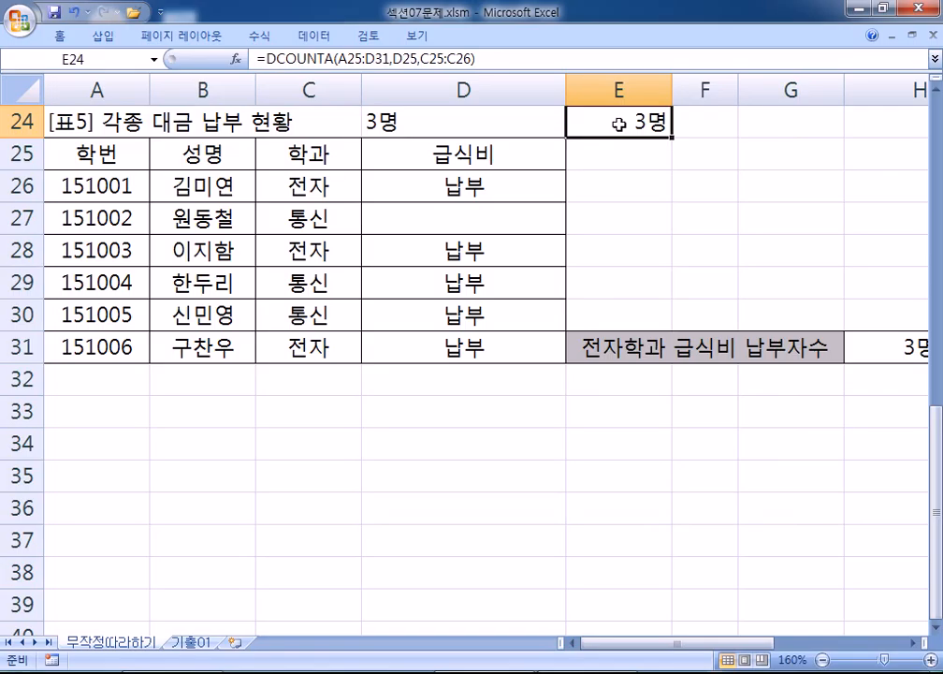
{"action": "left_click", "coordinate": [418, 122]}
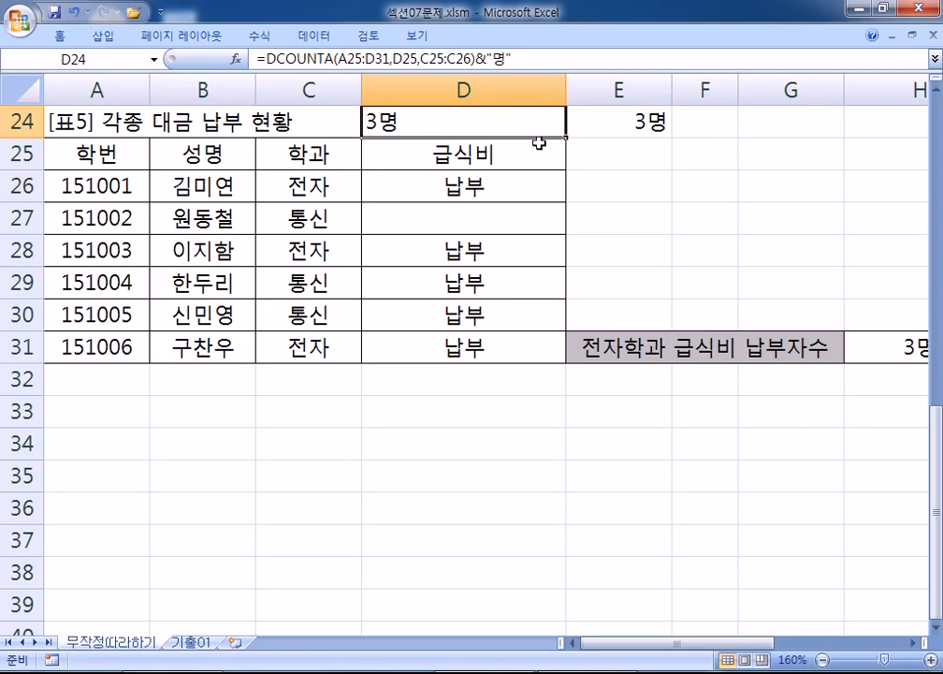
{"action": "left_click_drag", "start_coordinate": [478, 125], "coordinate": [582, 122]}
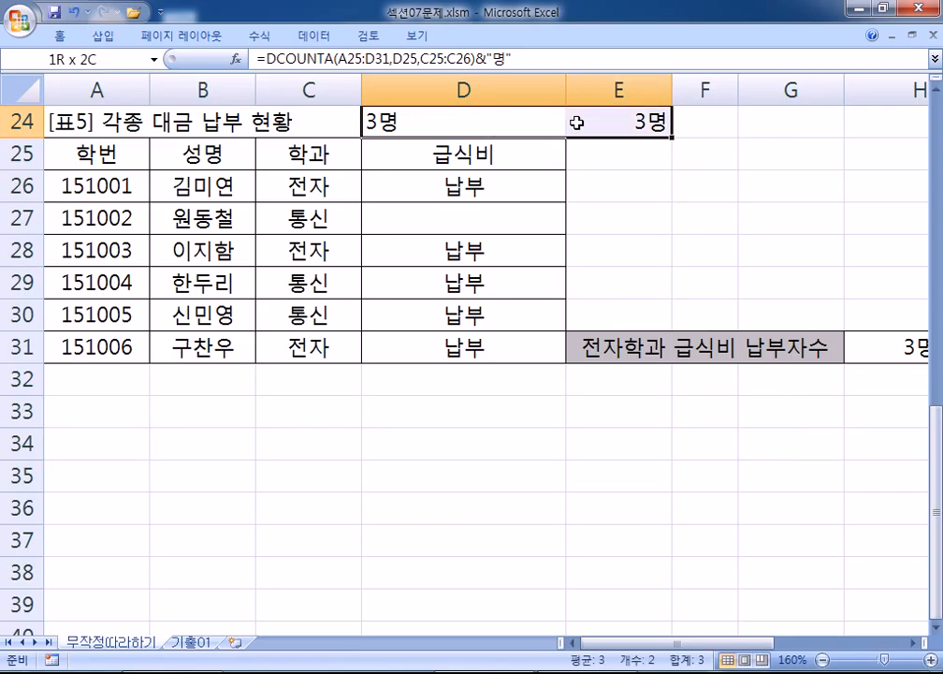
Step: Centre the contents of D24:E24 and remove the centring again to compare their default alignment
{"action": "right_click", "coordinate": [580, 122]}
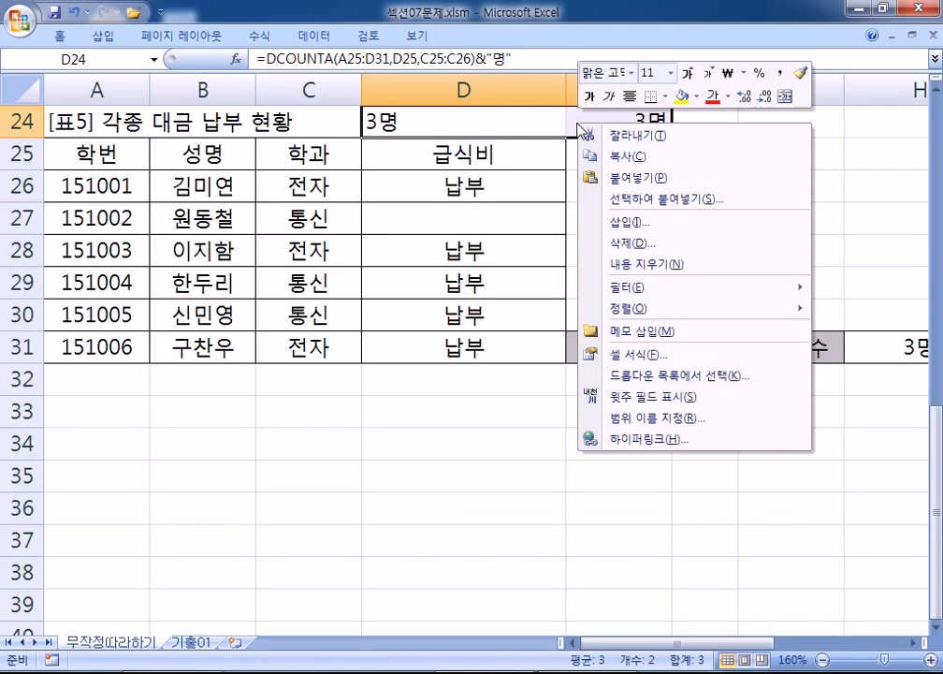
{"action": "left_click", "coordinate": [630, 96]}
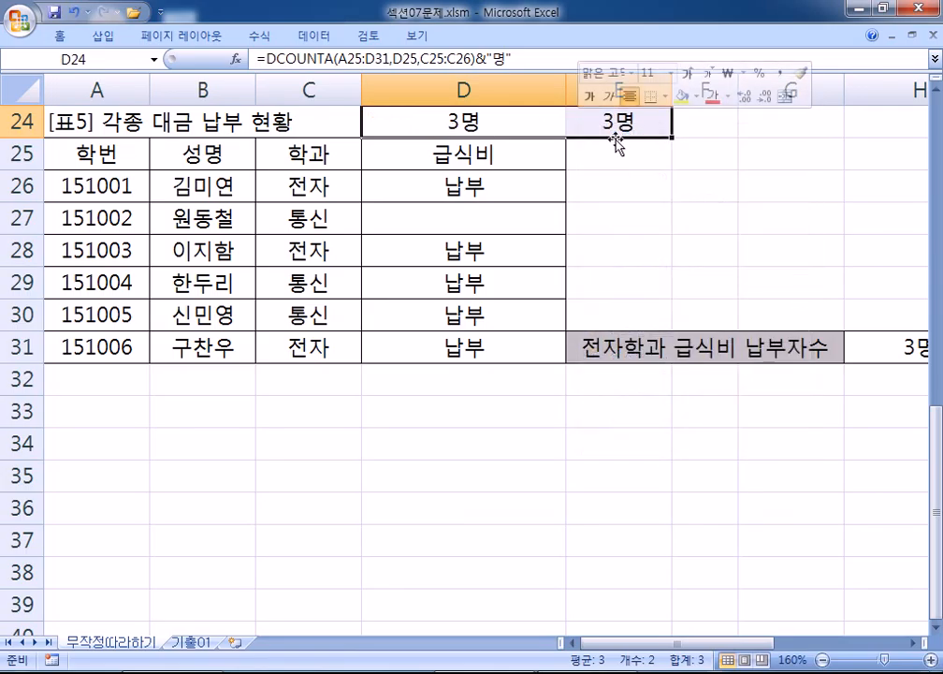
{"action": "left_click", "coordinate": [631, 97]}
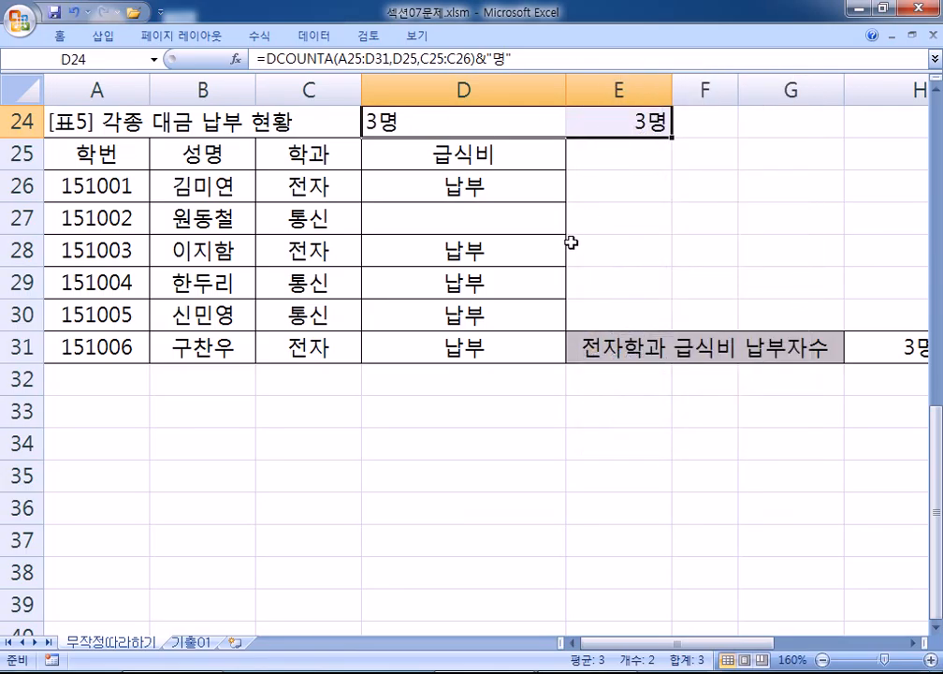
Step: Check the formulas behind the differently aligned cells D24 and E24, and examine the 학번 values in A26:A31 and the [표3] scores in C13:E19
{"action": "left_click", "coordinate": [431, 129]}
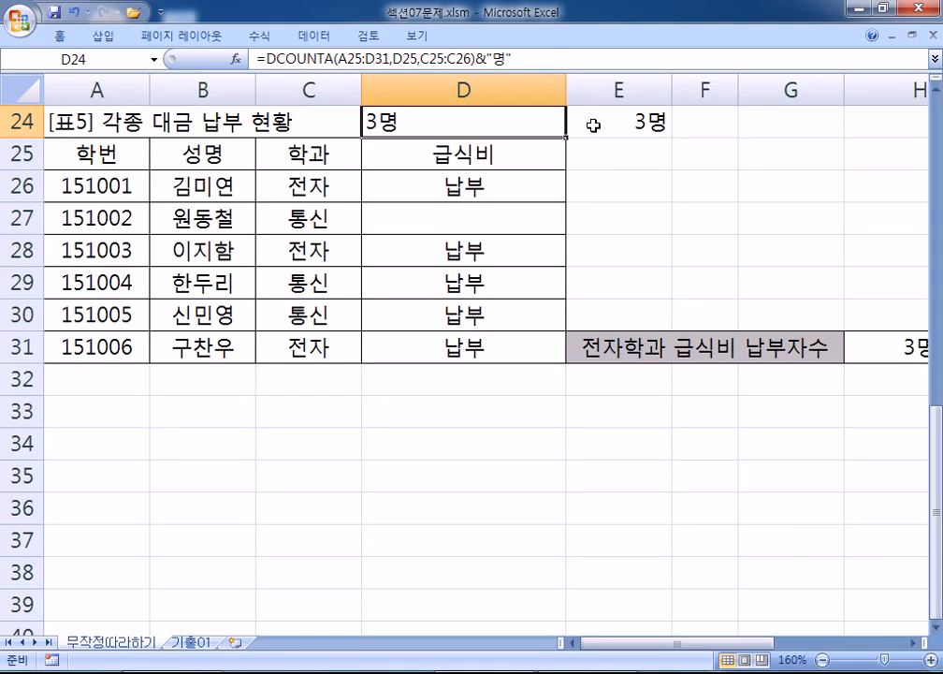
{"action": "left_click", "coordinate": [596, 123]}
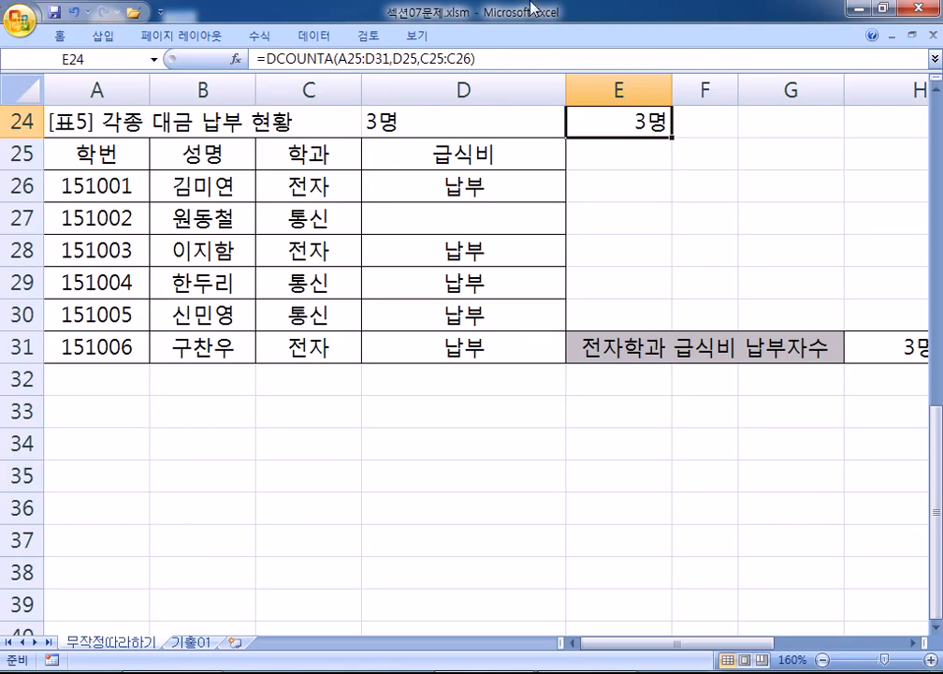
{"action": "left_click_drag", "start_coordinate": [115, 184], "coordinate": [90, 342]}
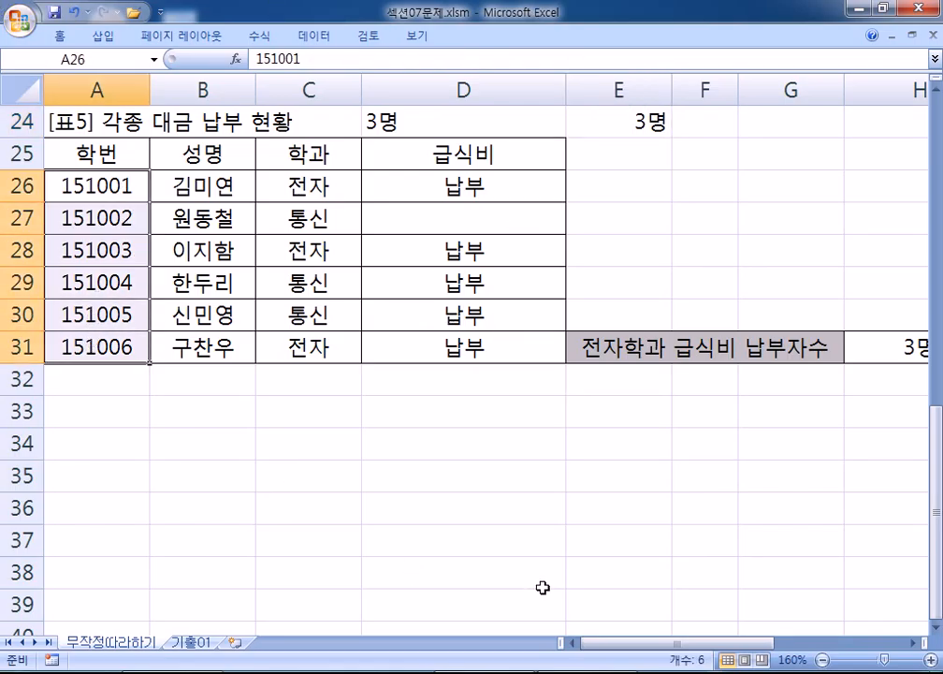
{"action": "scroll", "coordinate": [552, 362], "scroll_direction": "up", "scroll_amount": 5}
{"action": "left_click_drag", "start_coordinate": [288, 289], "coordinate": [610, 471]}
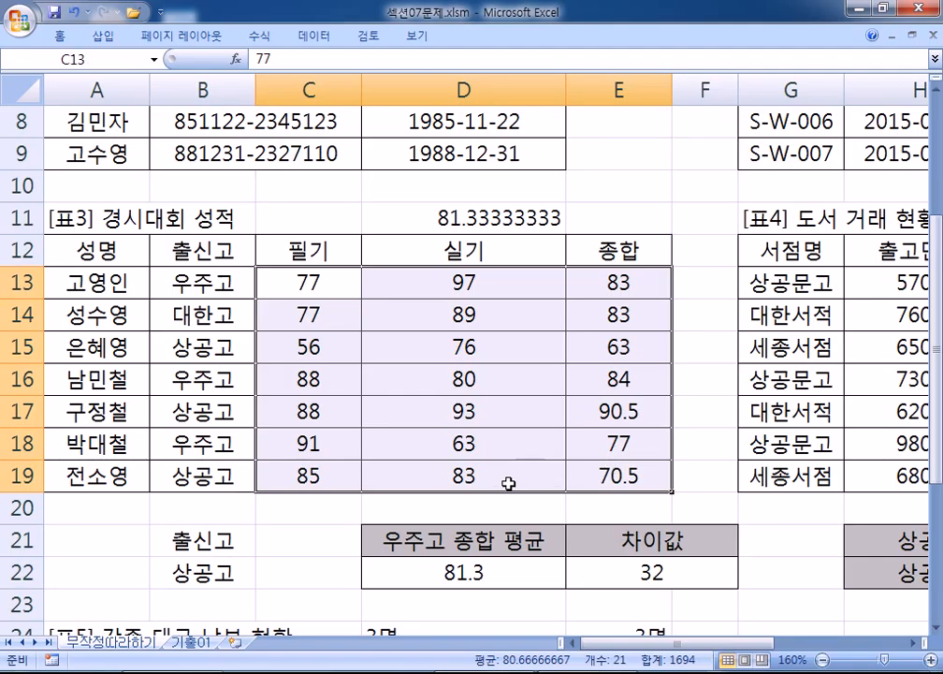
Step: Append &"점" to the DMAX-DMIN formula in the 차이값 cell E22 and review the edited formula
{"action": "scroll", "coordinate": [512, 484], "scroll_direction": "down", "scroll_amount": 3}
{"action": "left_click", "coordinate": [636, 286]}
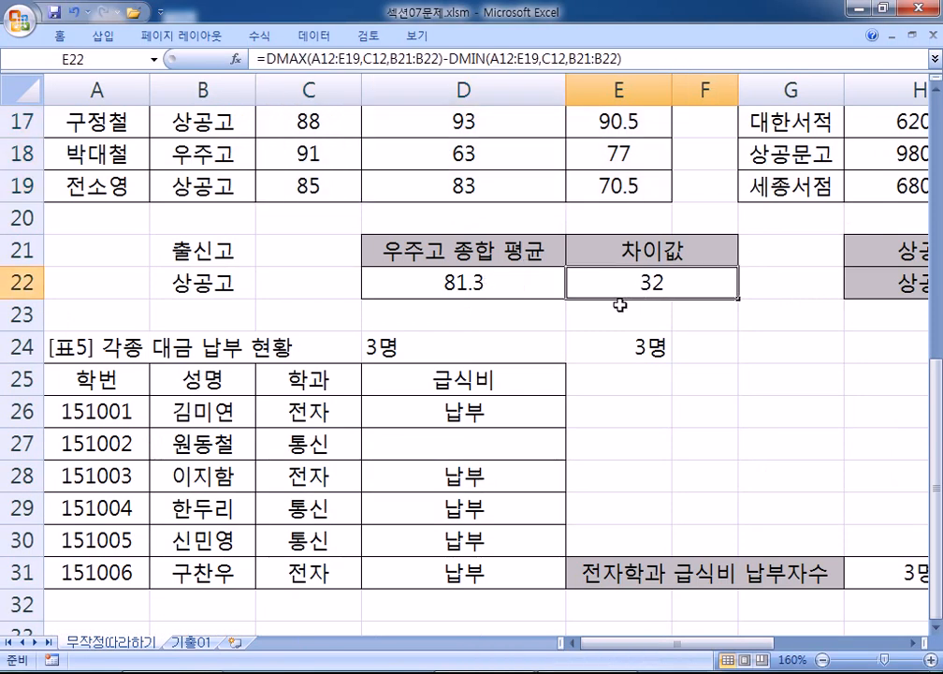
{"action": "double_click", "coordinate": [711, 281]}
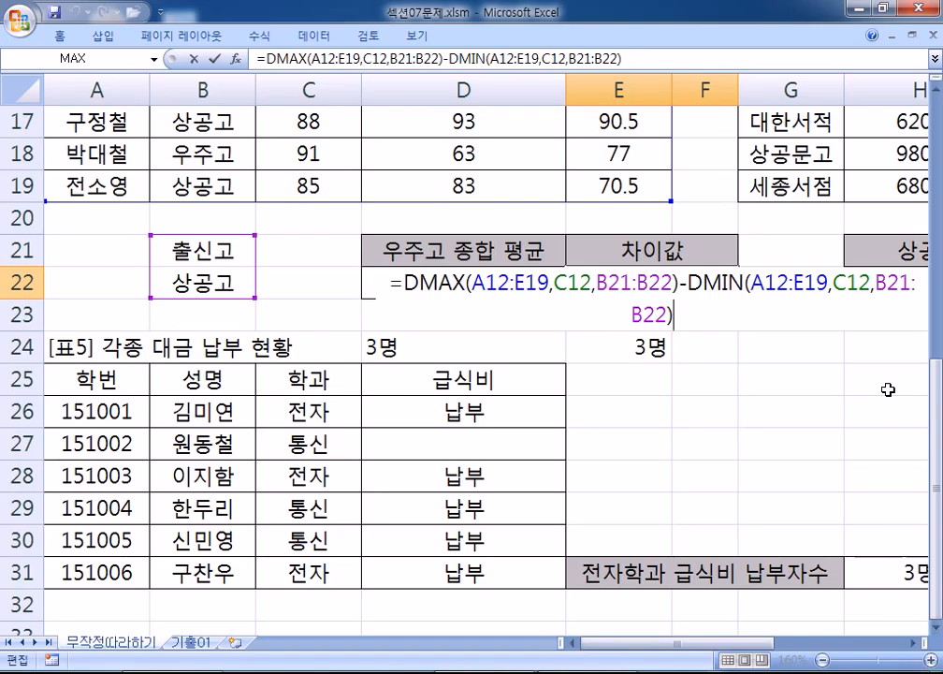
{"action": "type", "text": "&\"점\""}
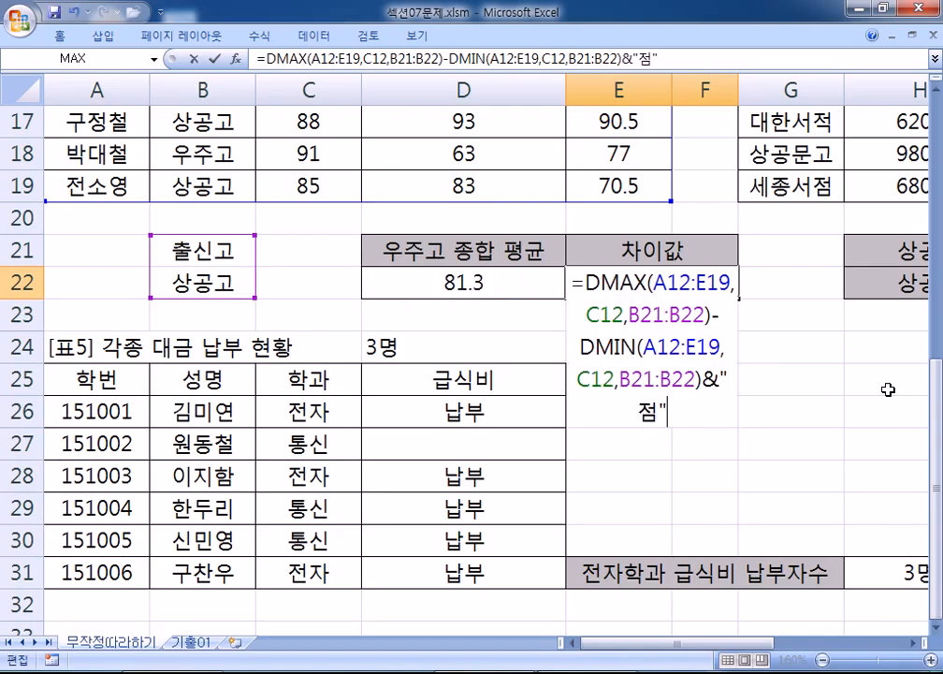
{"action": "key", "text": "Return"}
{"action": "double_click", "coordinate": [706, 288]}
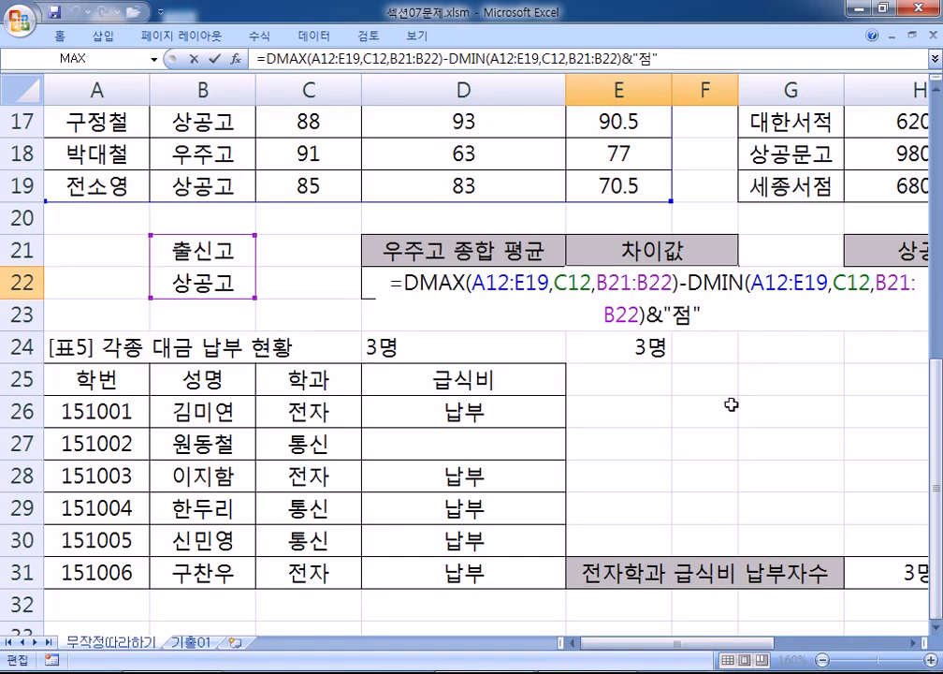
{"action": "key", "text": "Escape"}
Step: View the custom number format options for the [표3] scores in C13:E19 without applying any
{"action": "scroll", "coordinate": [561, 398], "scroll_direction": "up", "scroll_amount": 2}
{"action": "left_click_drag", "start_coordinate": [311, 184], "coordinate": [618, 379]}
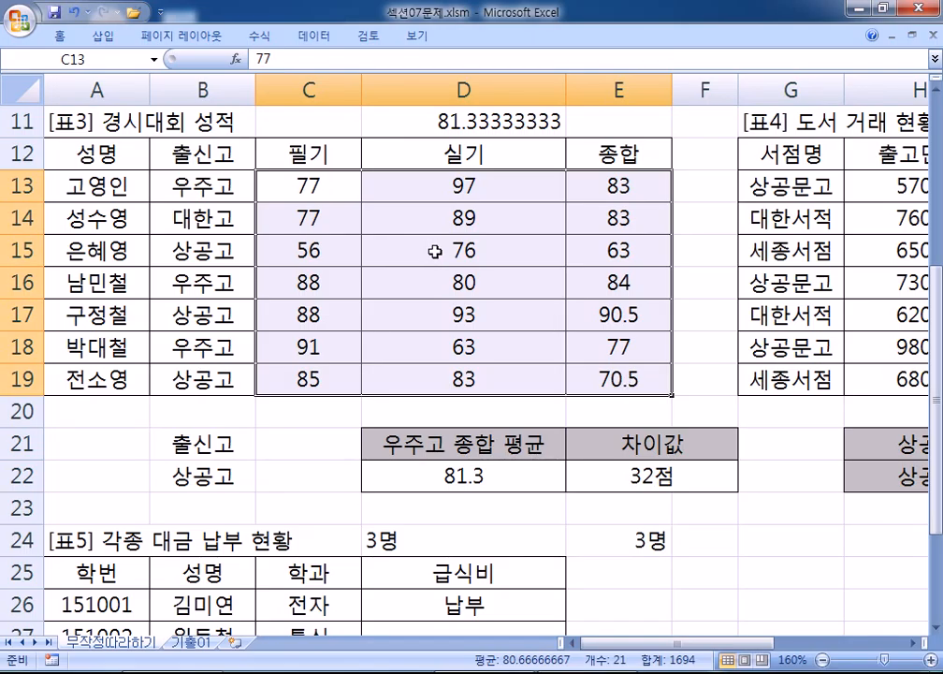
{"action": "key", "text": "ctrl+1"}
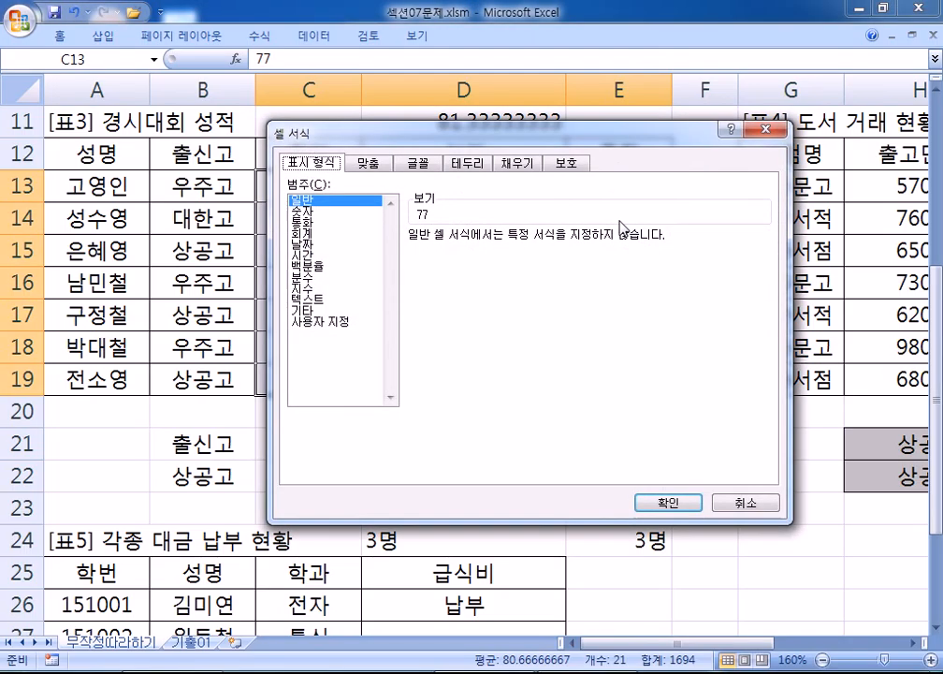
{"action": "left_click", "coordinate": [321, 321]}
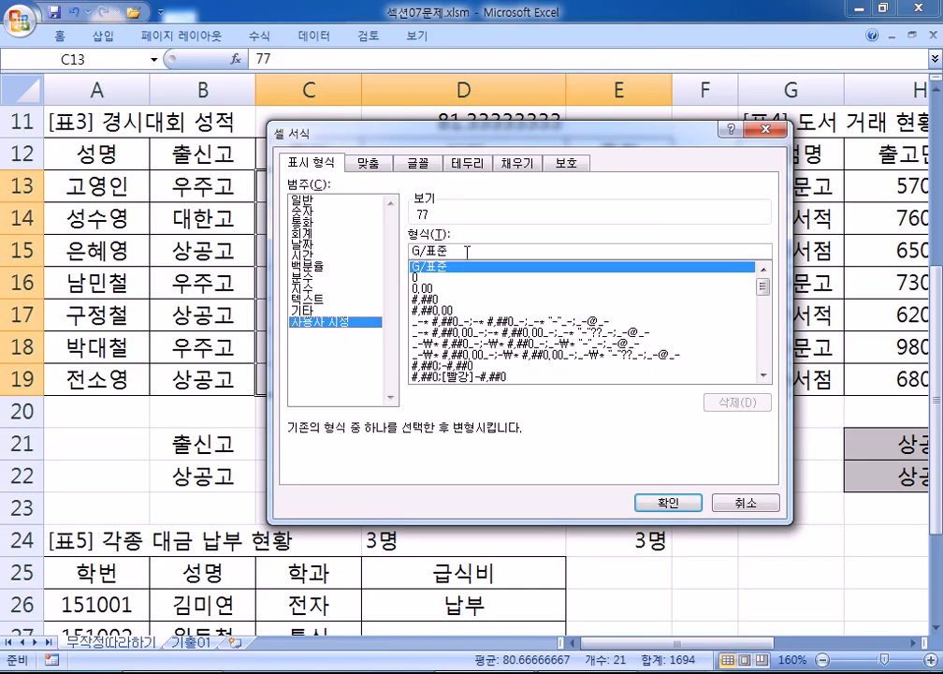
{"action": "key", "text": "Escape"}
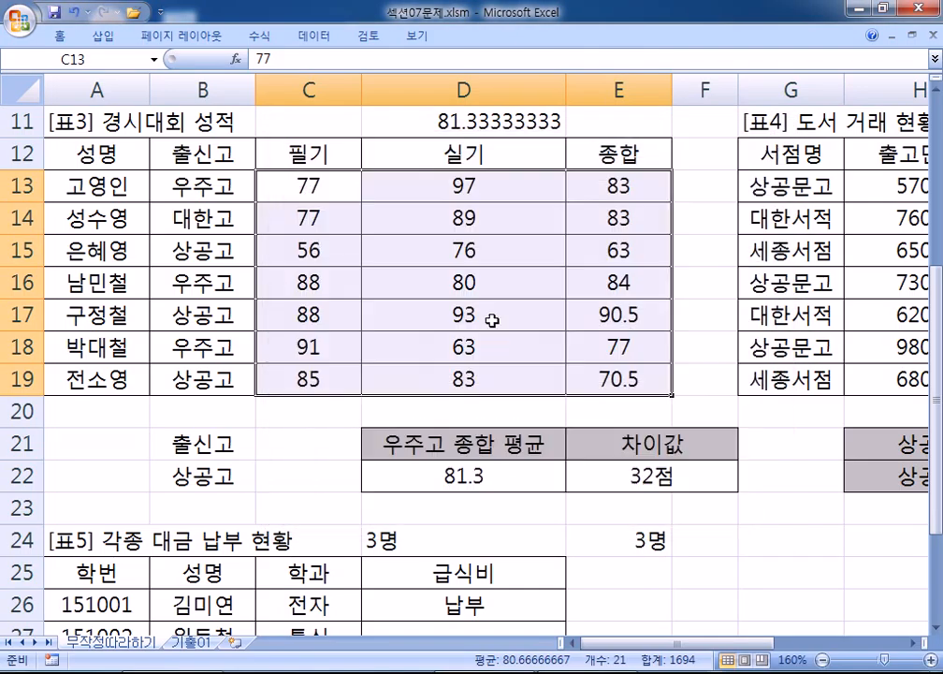
{"action": "left_click", "coordinate": [476, 411]}
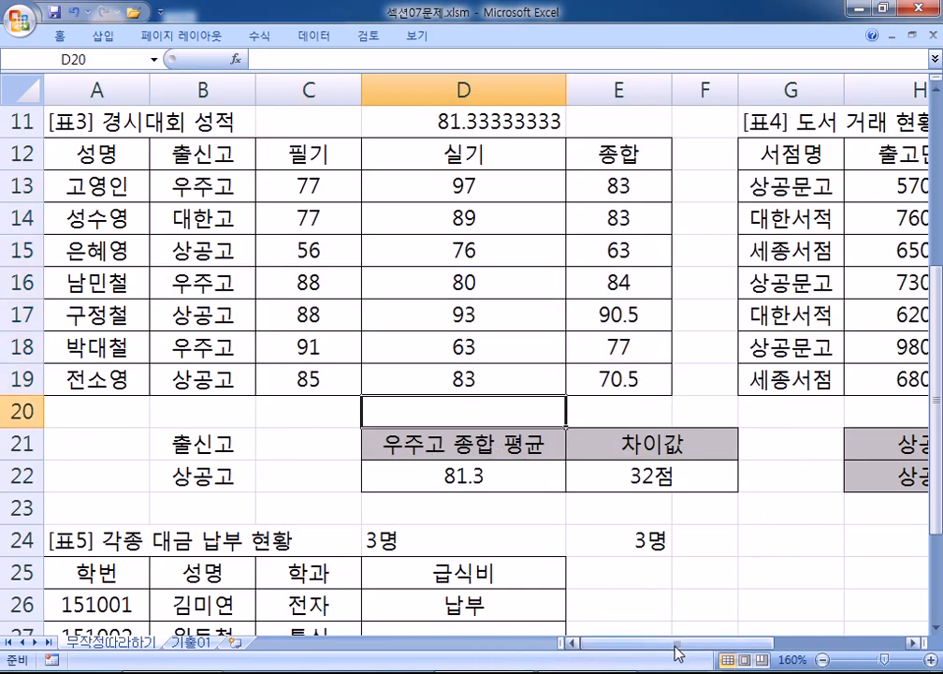